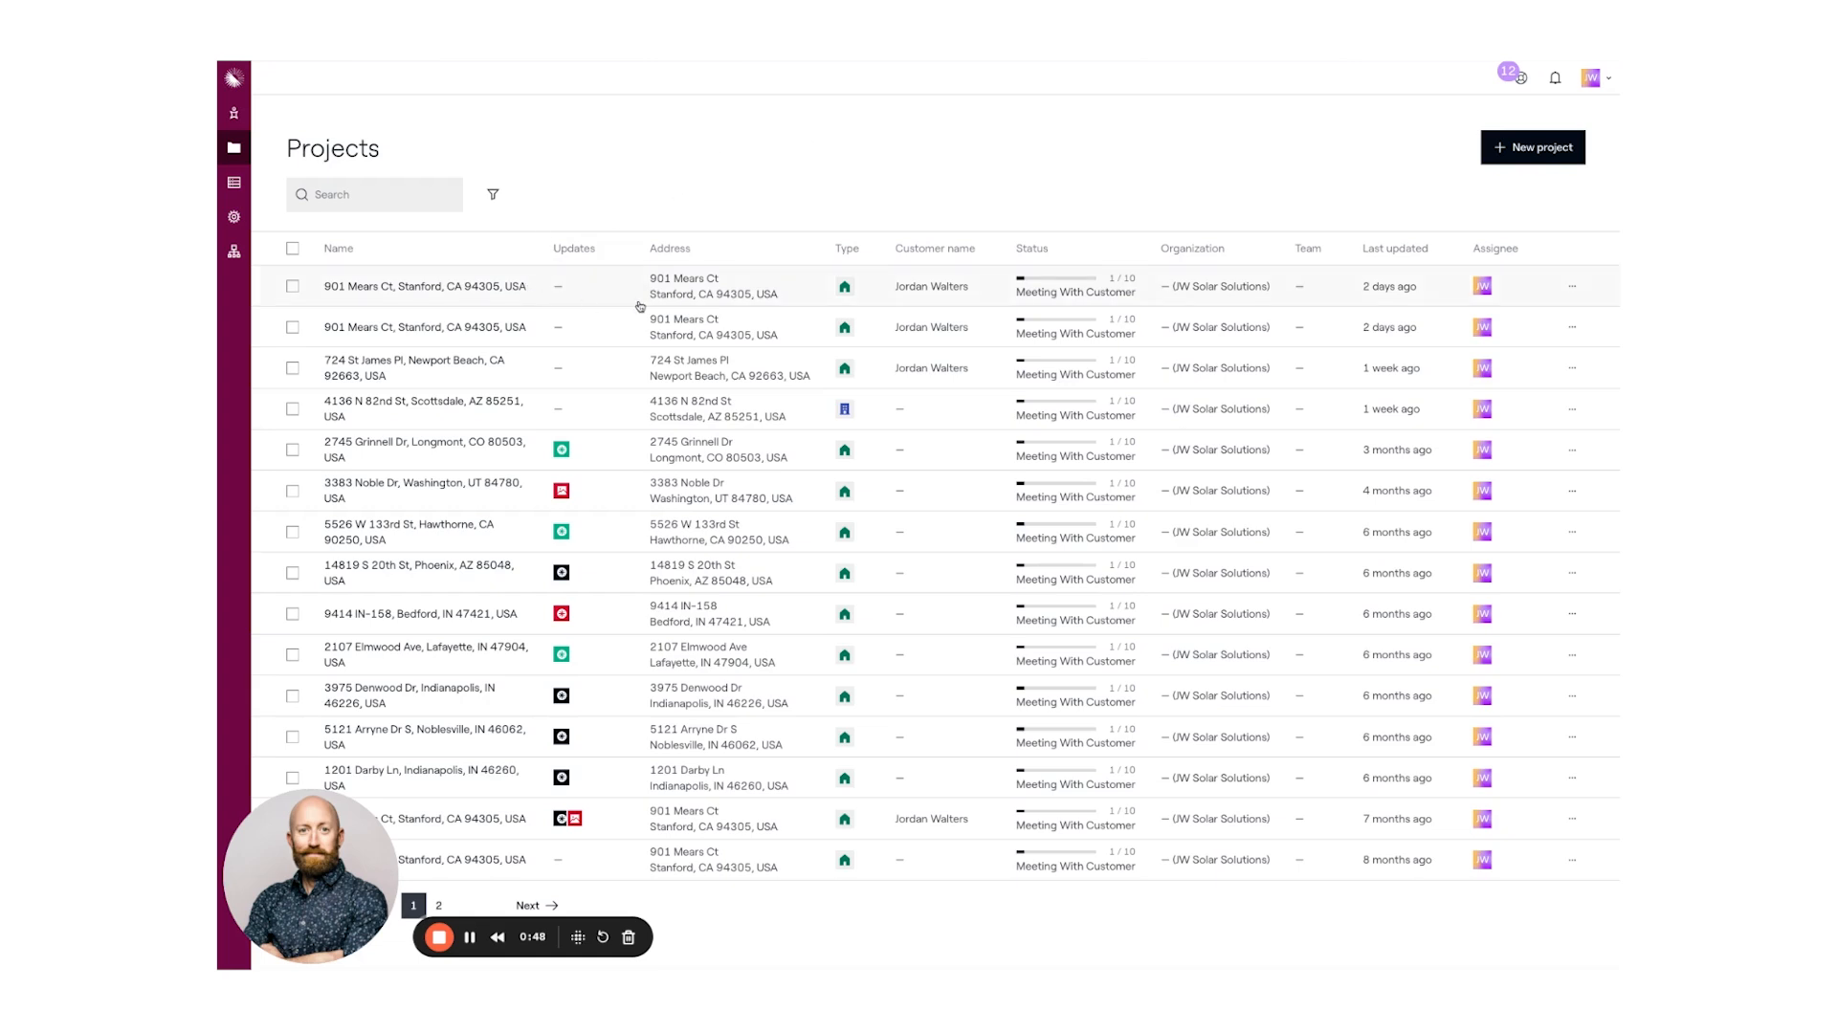
pyautogui.click(744, 293)
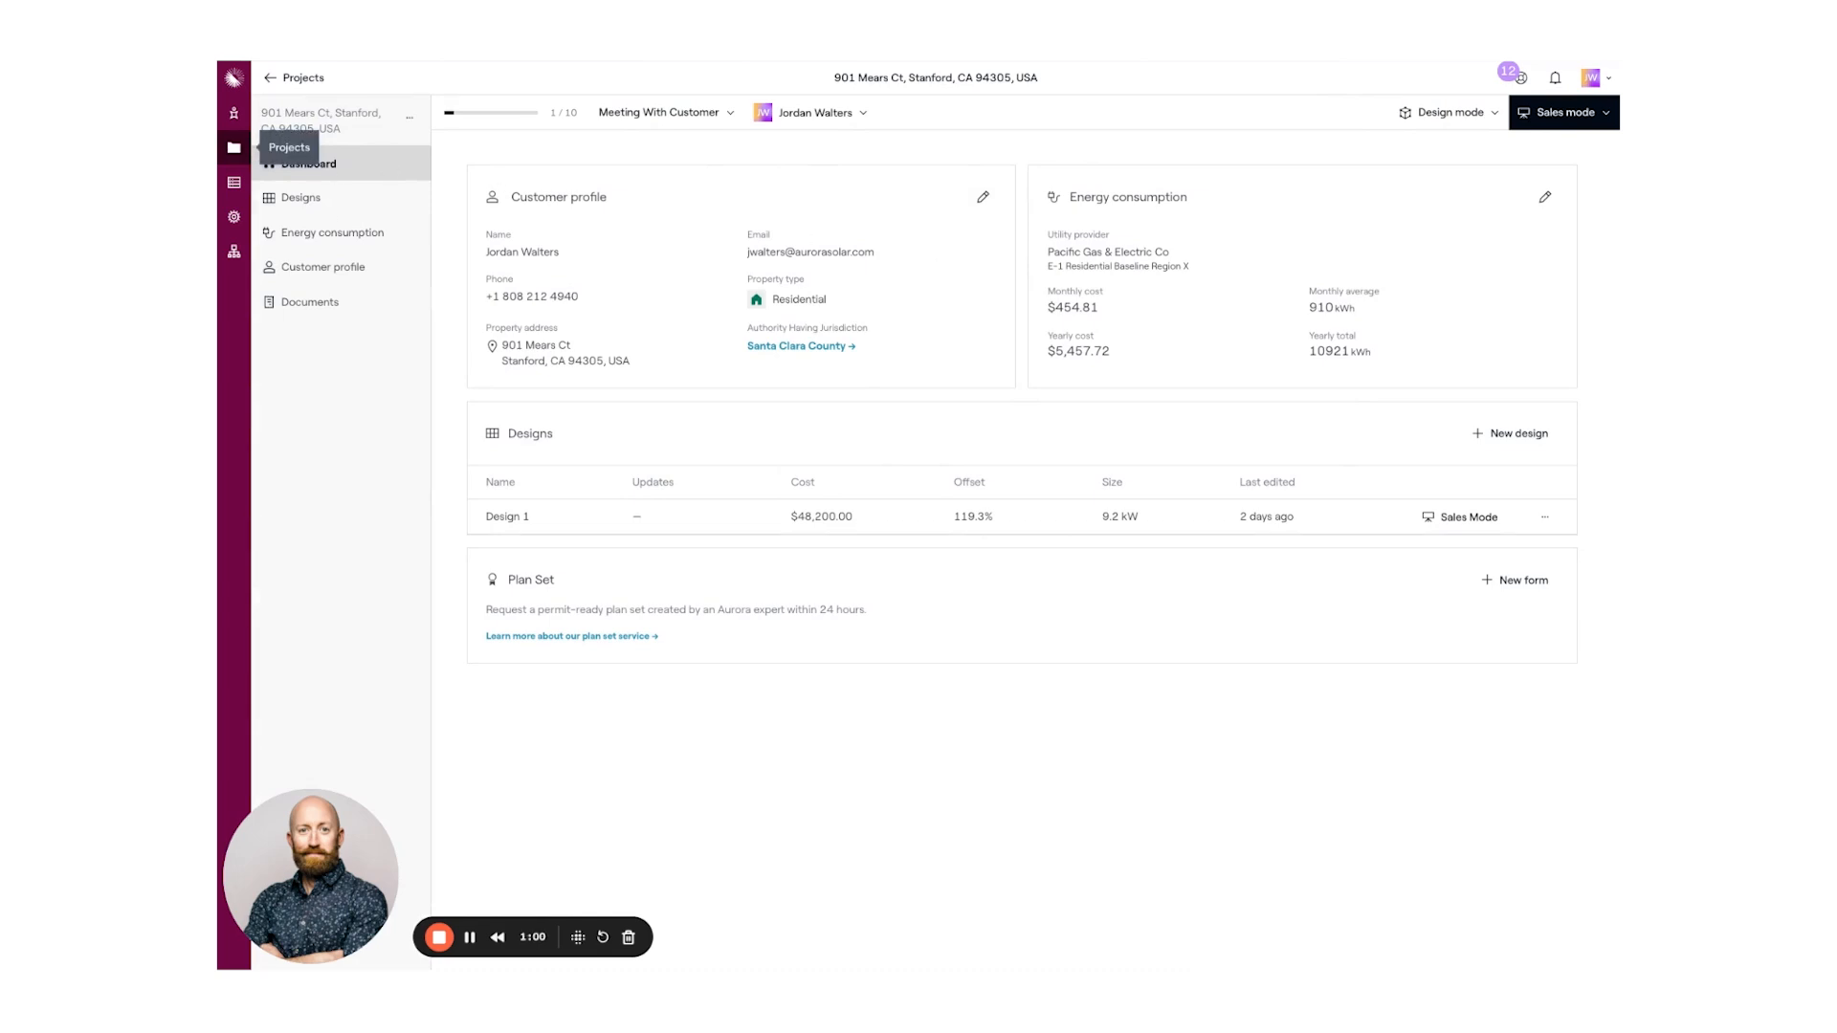
pyautogui.click(233, 147)
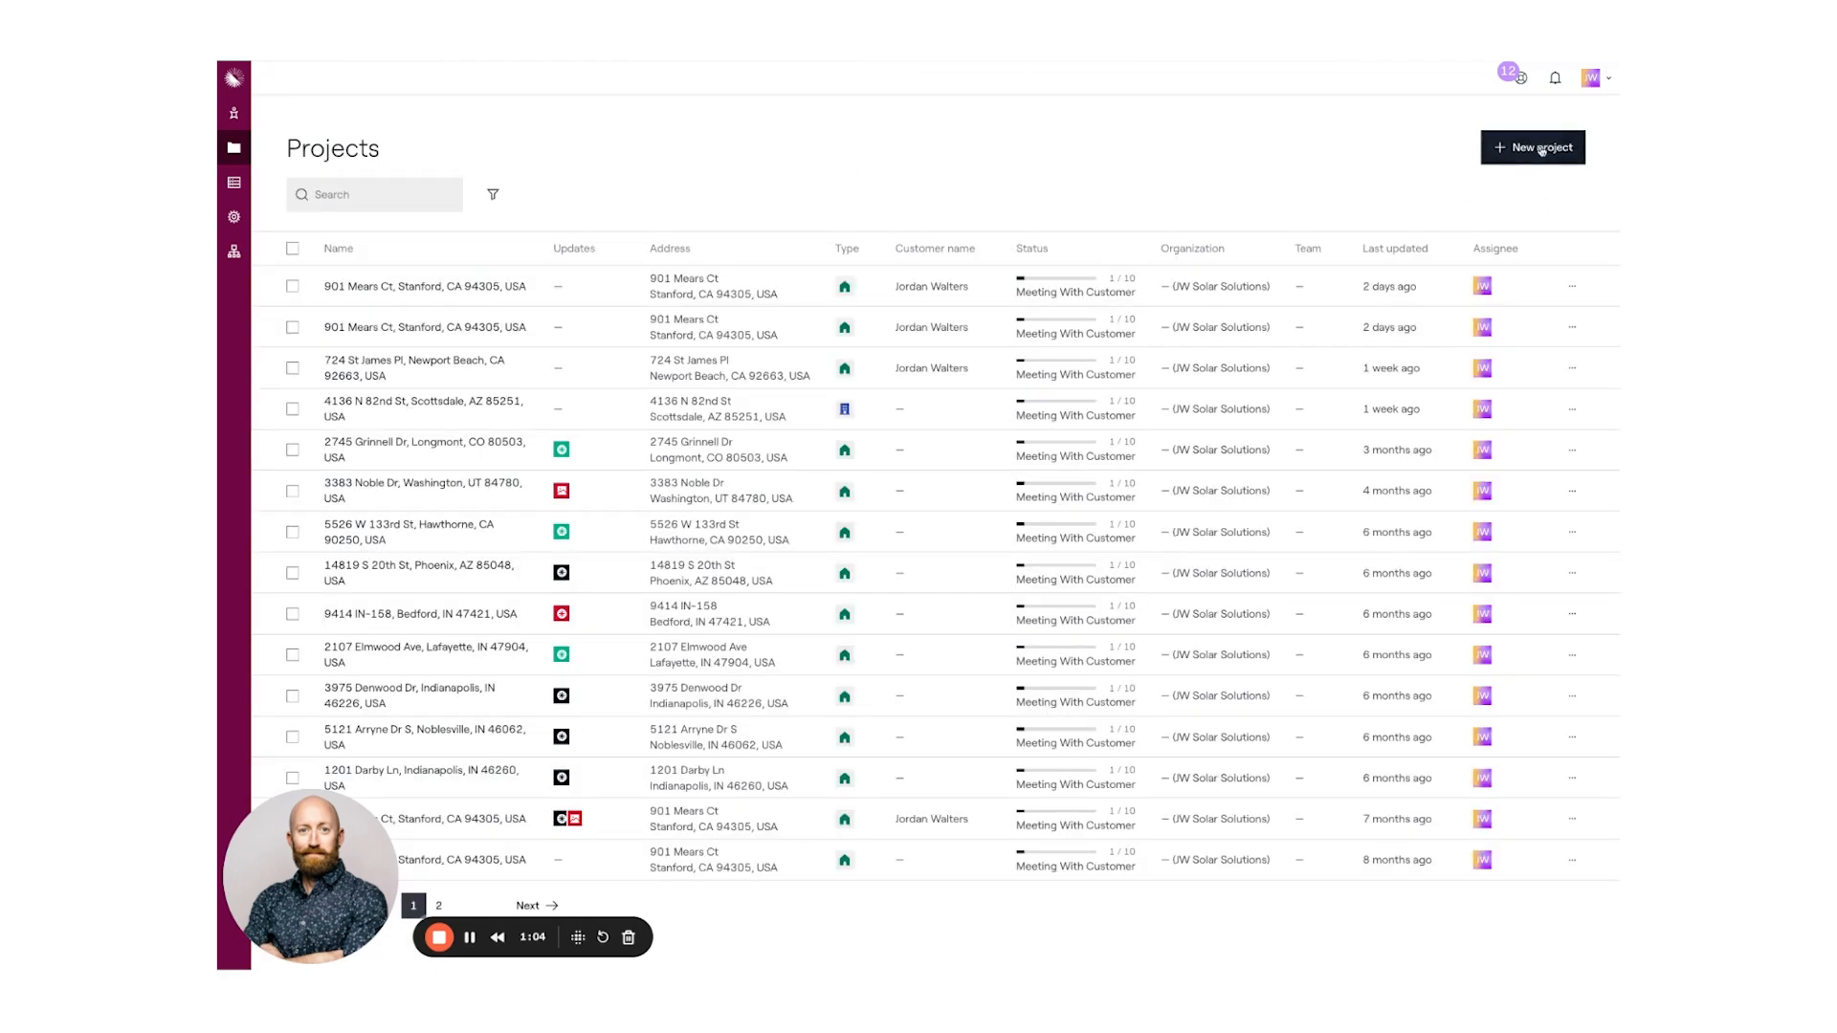
pyautogui.click(1541, 149)
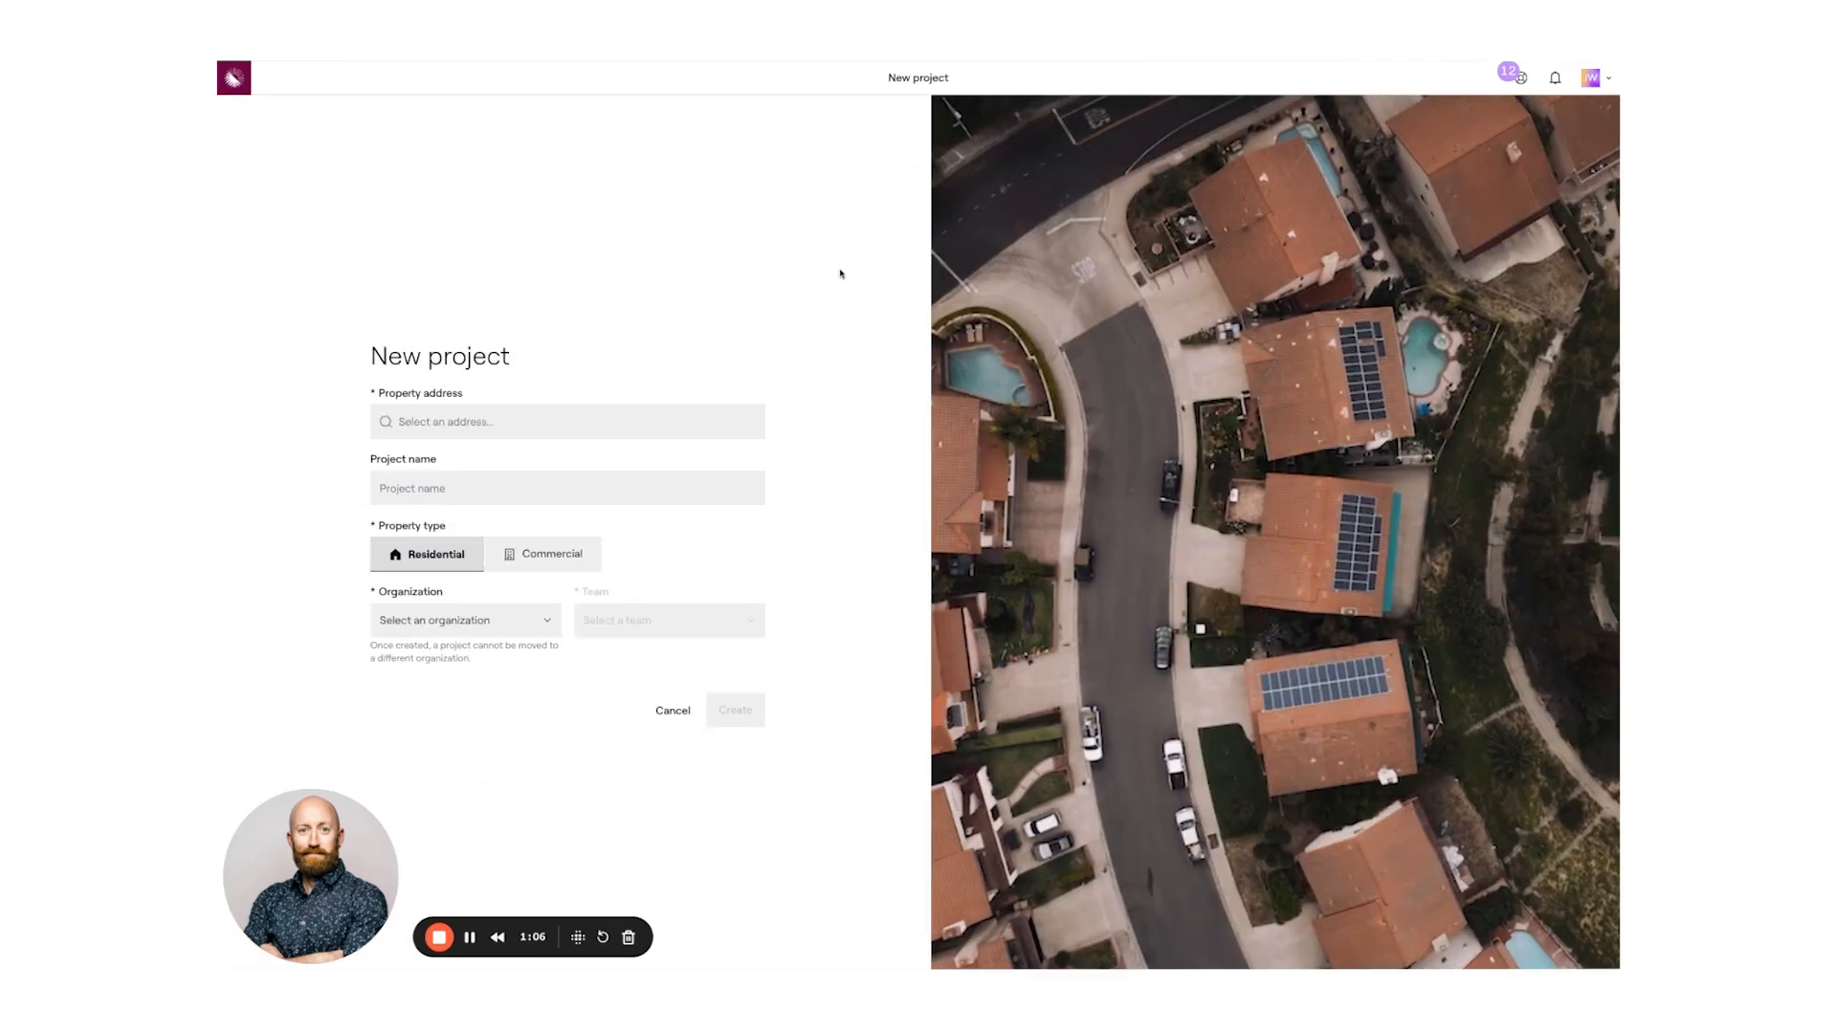
pyautogui.click(478, 422)
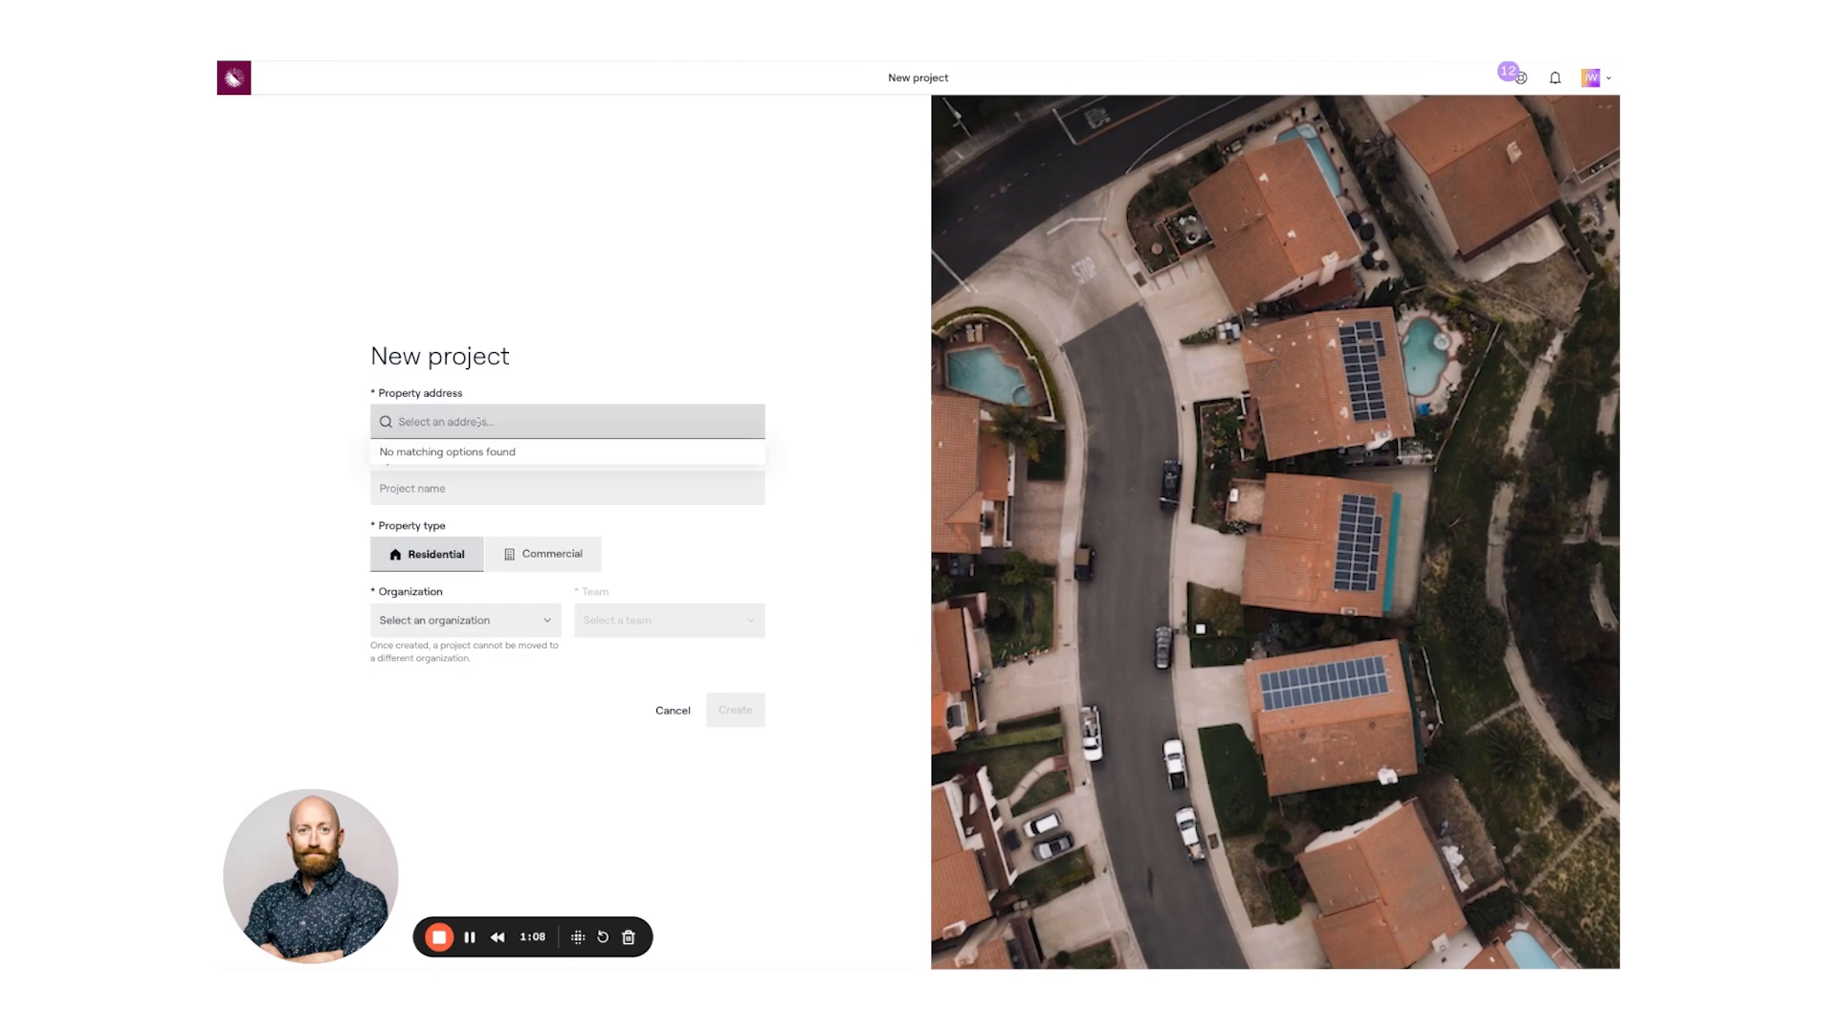
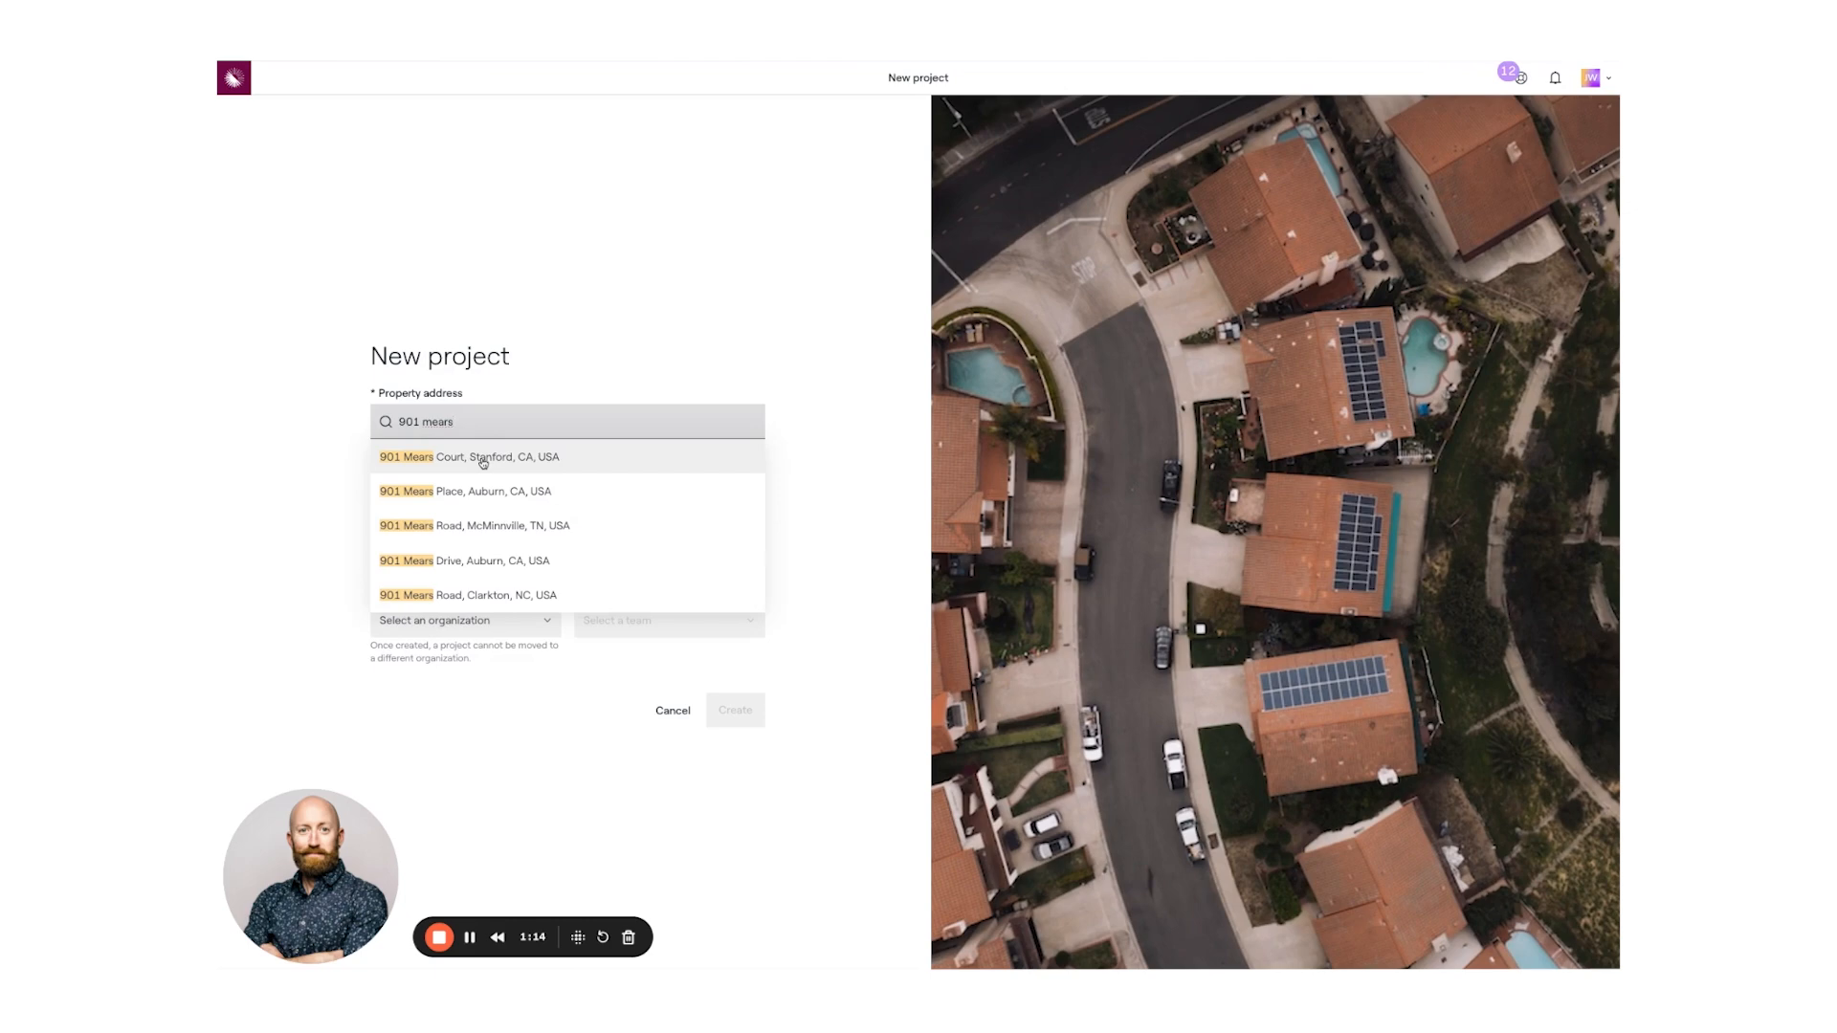
pyautogui.click(483, 460)
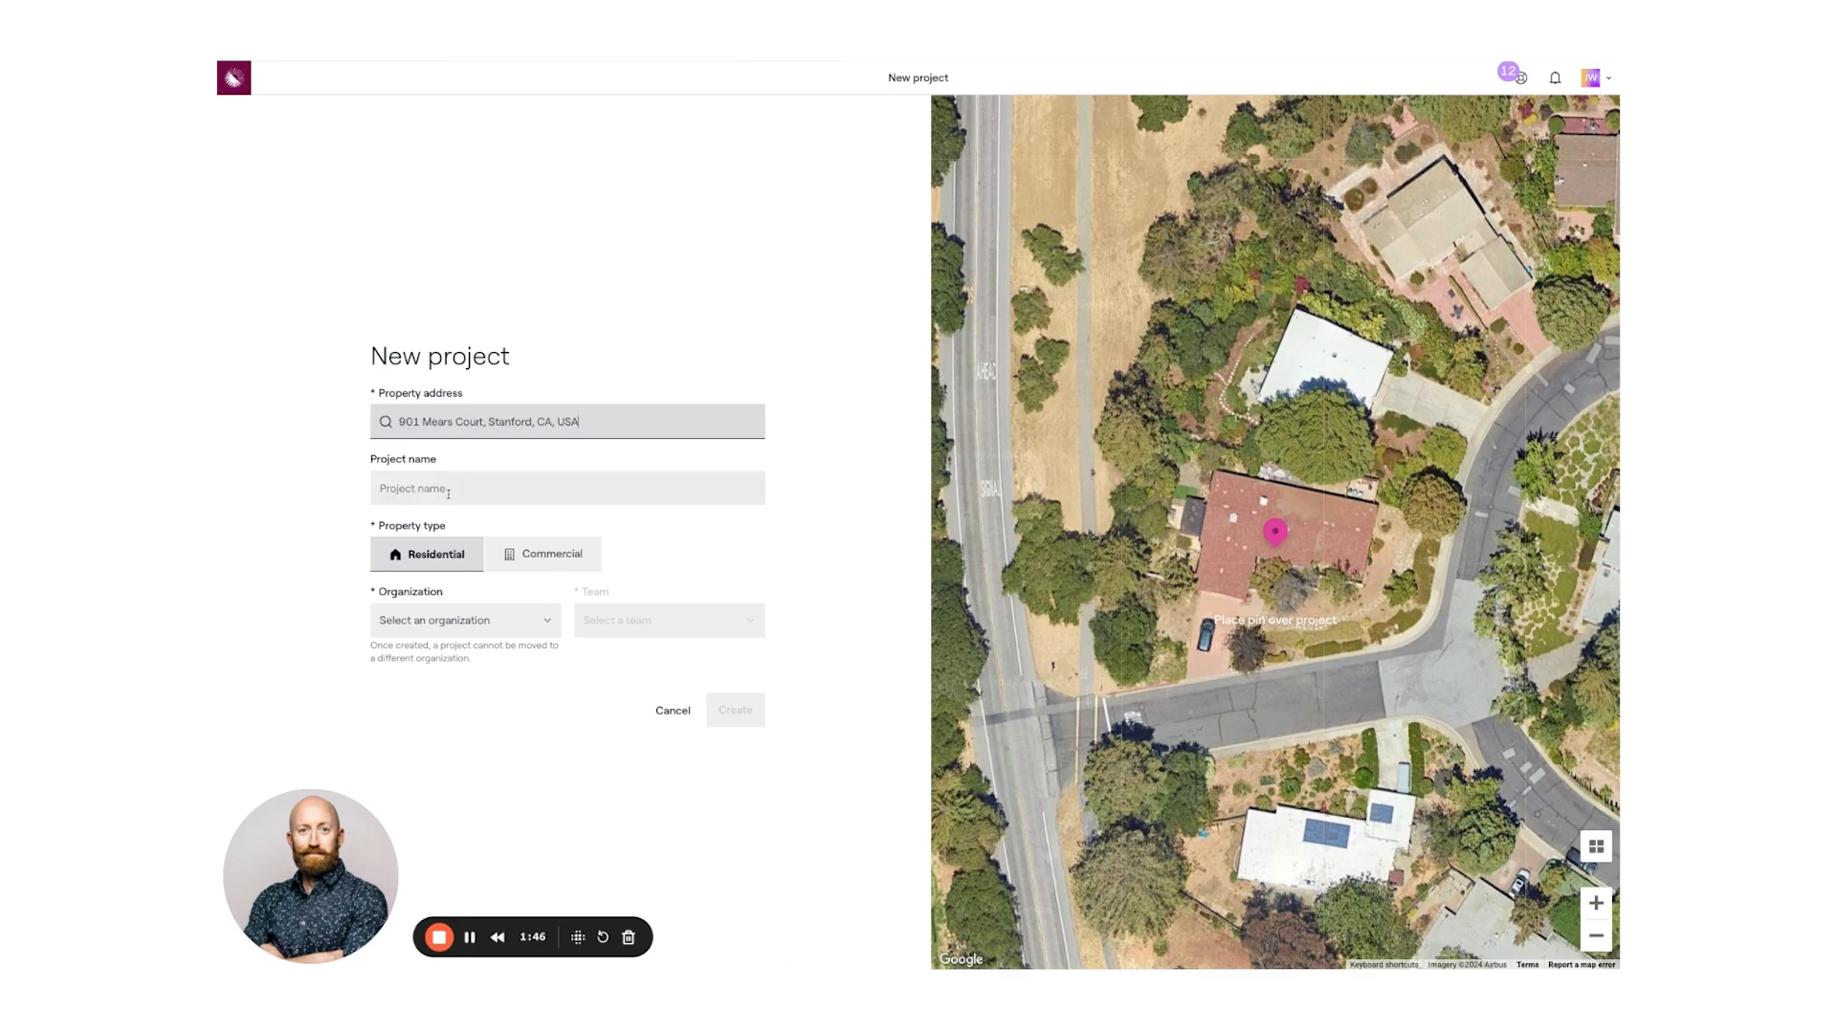
# - Assign the project to JW Solar Solutions and create it despite the duplicate-address warning
pyautogui.click(391, 492)
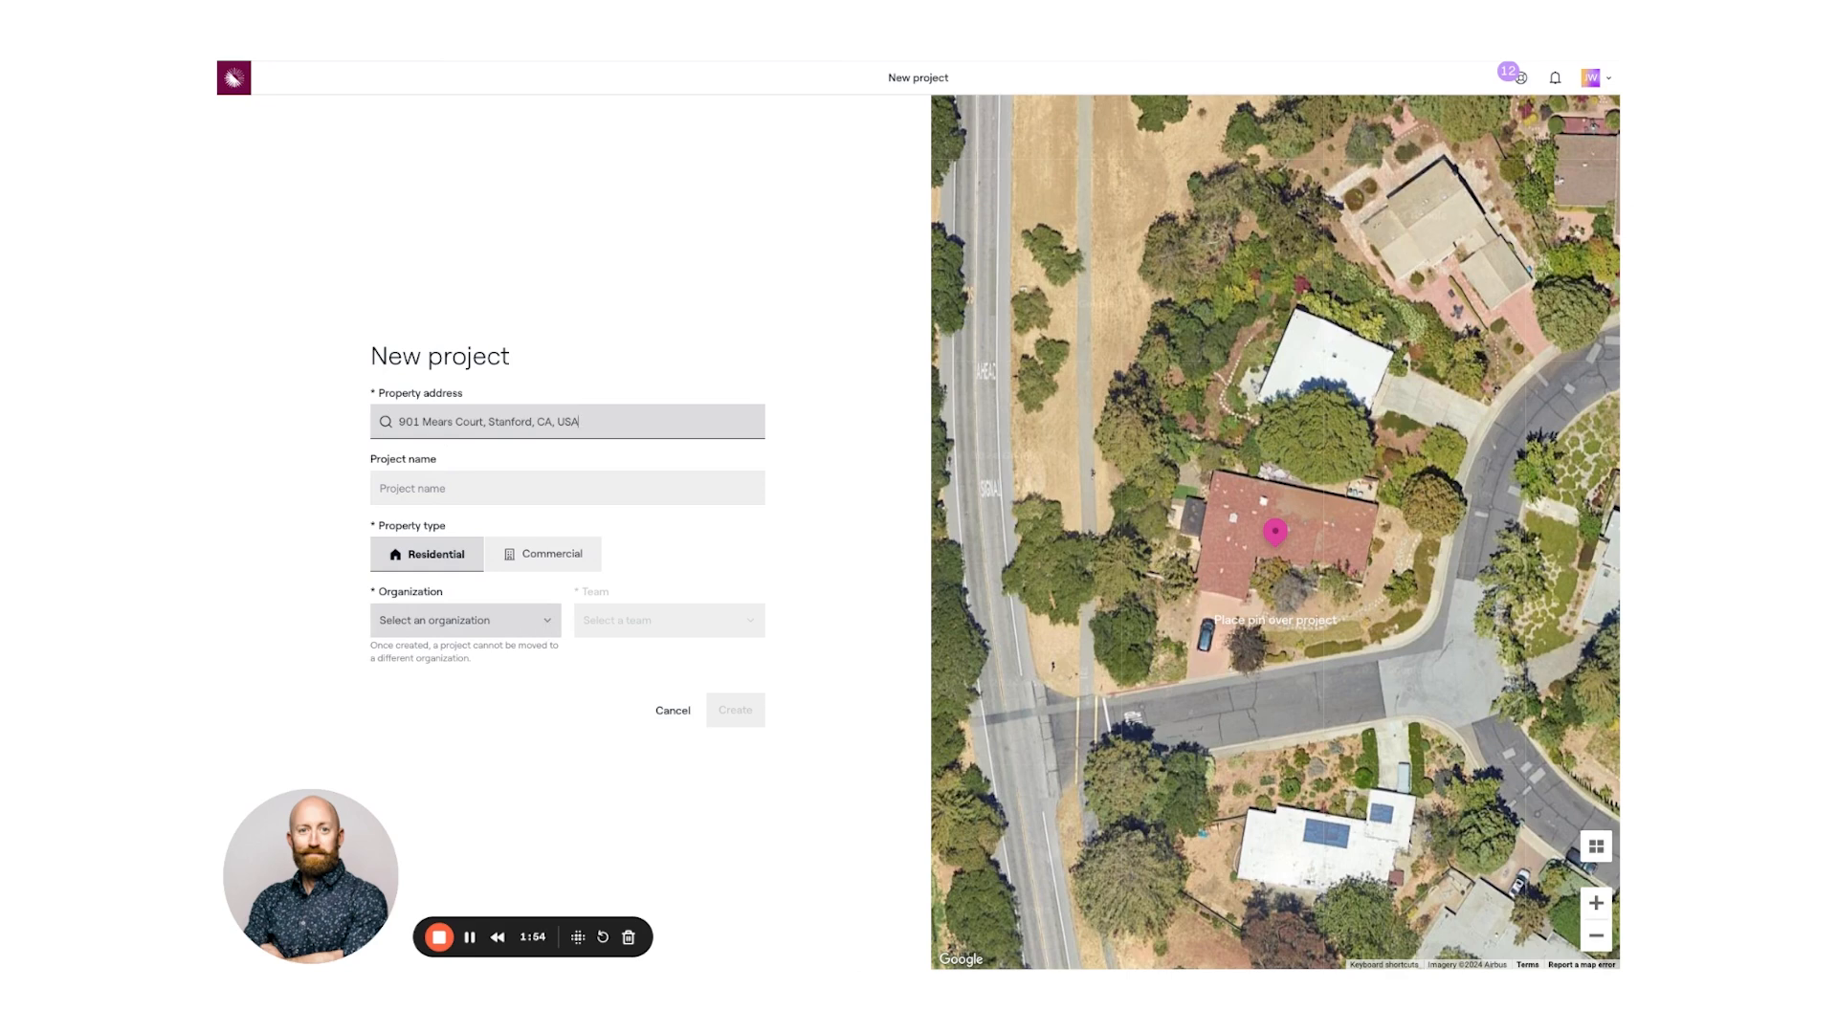
pyautogui.click(489, 628)
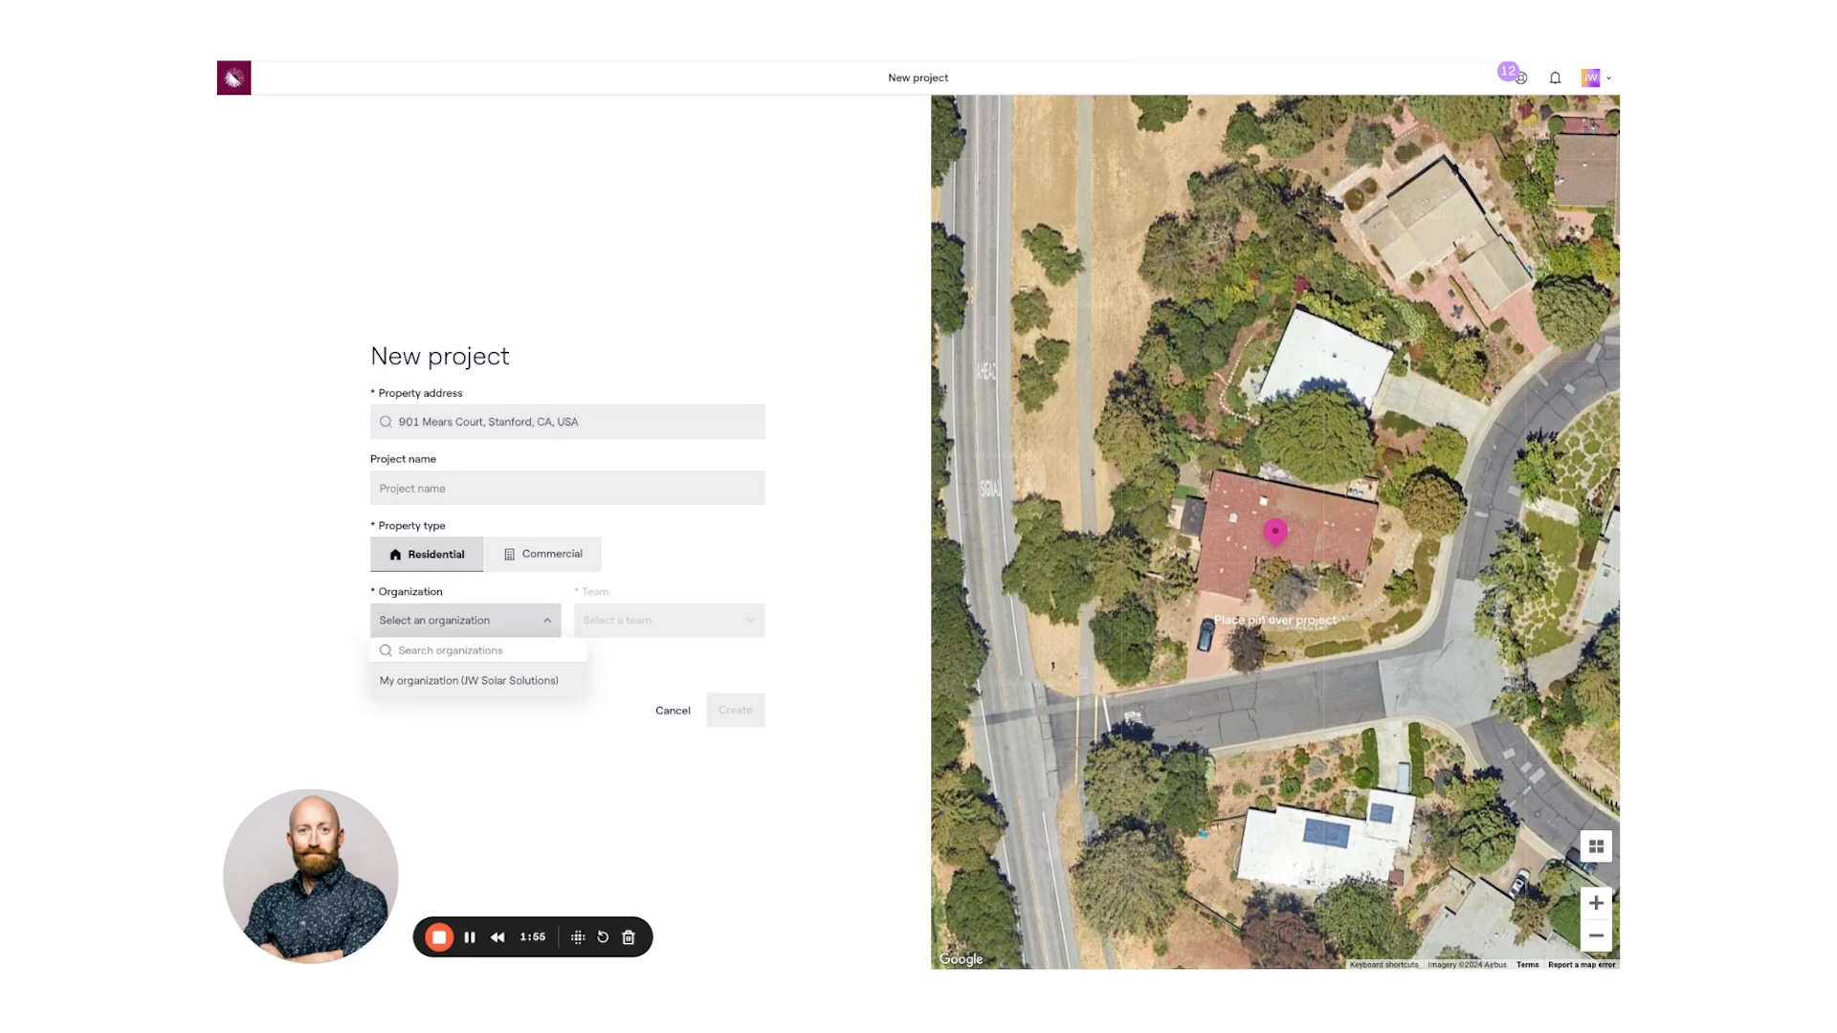
pyautogui.click(456, 681)
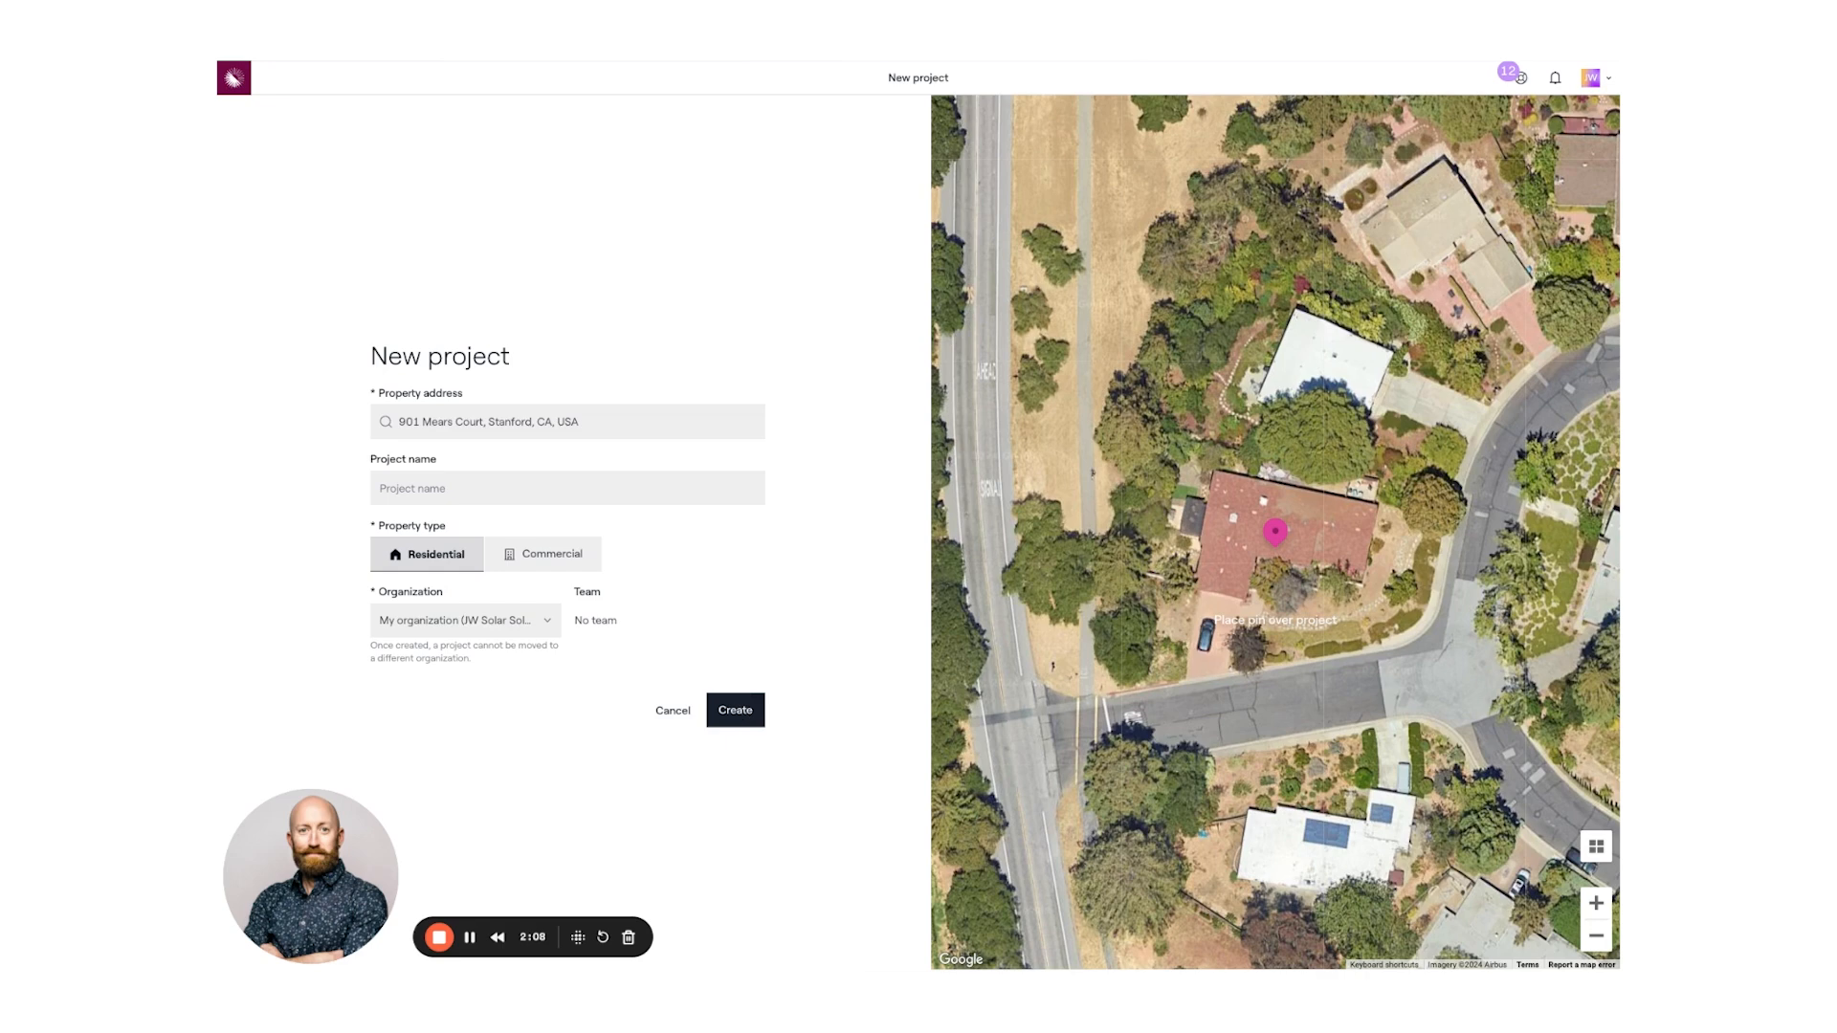
pyautogui.click(735, 710)
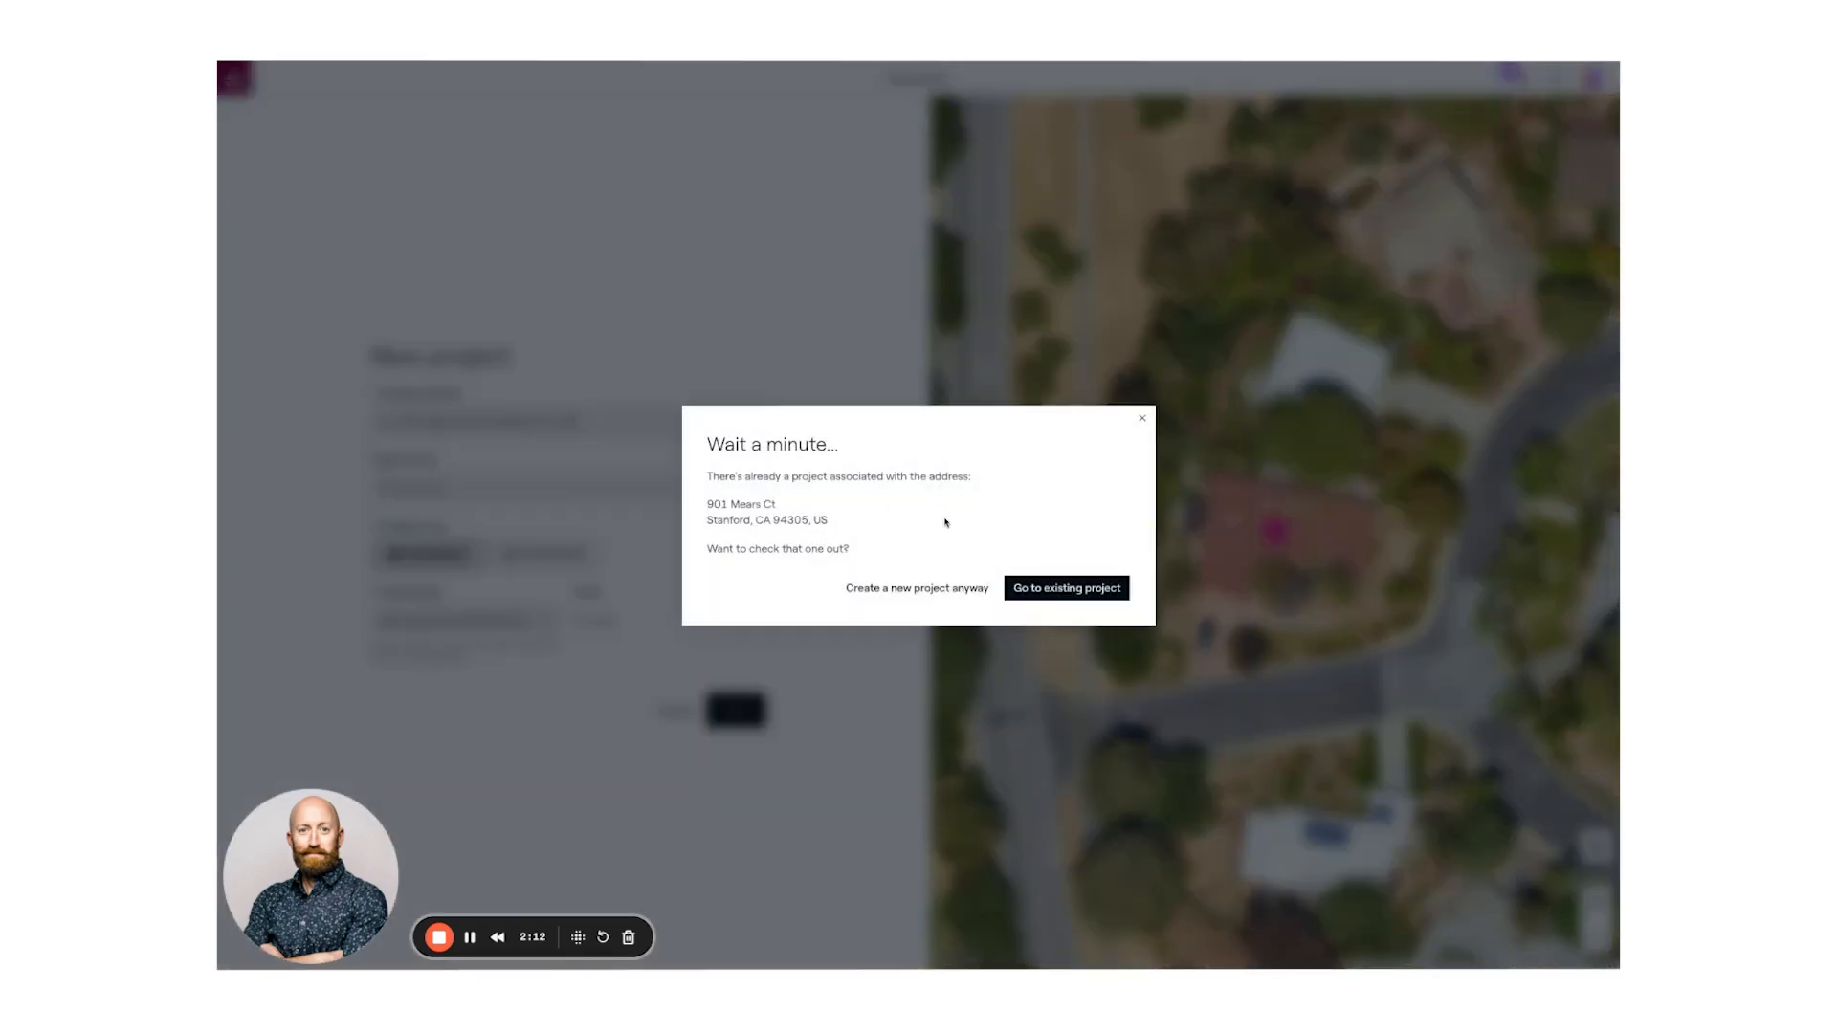
pyautogui.click(914, 589)
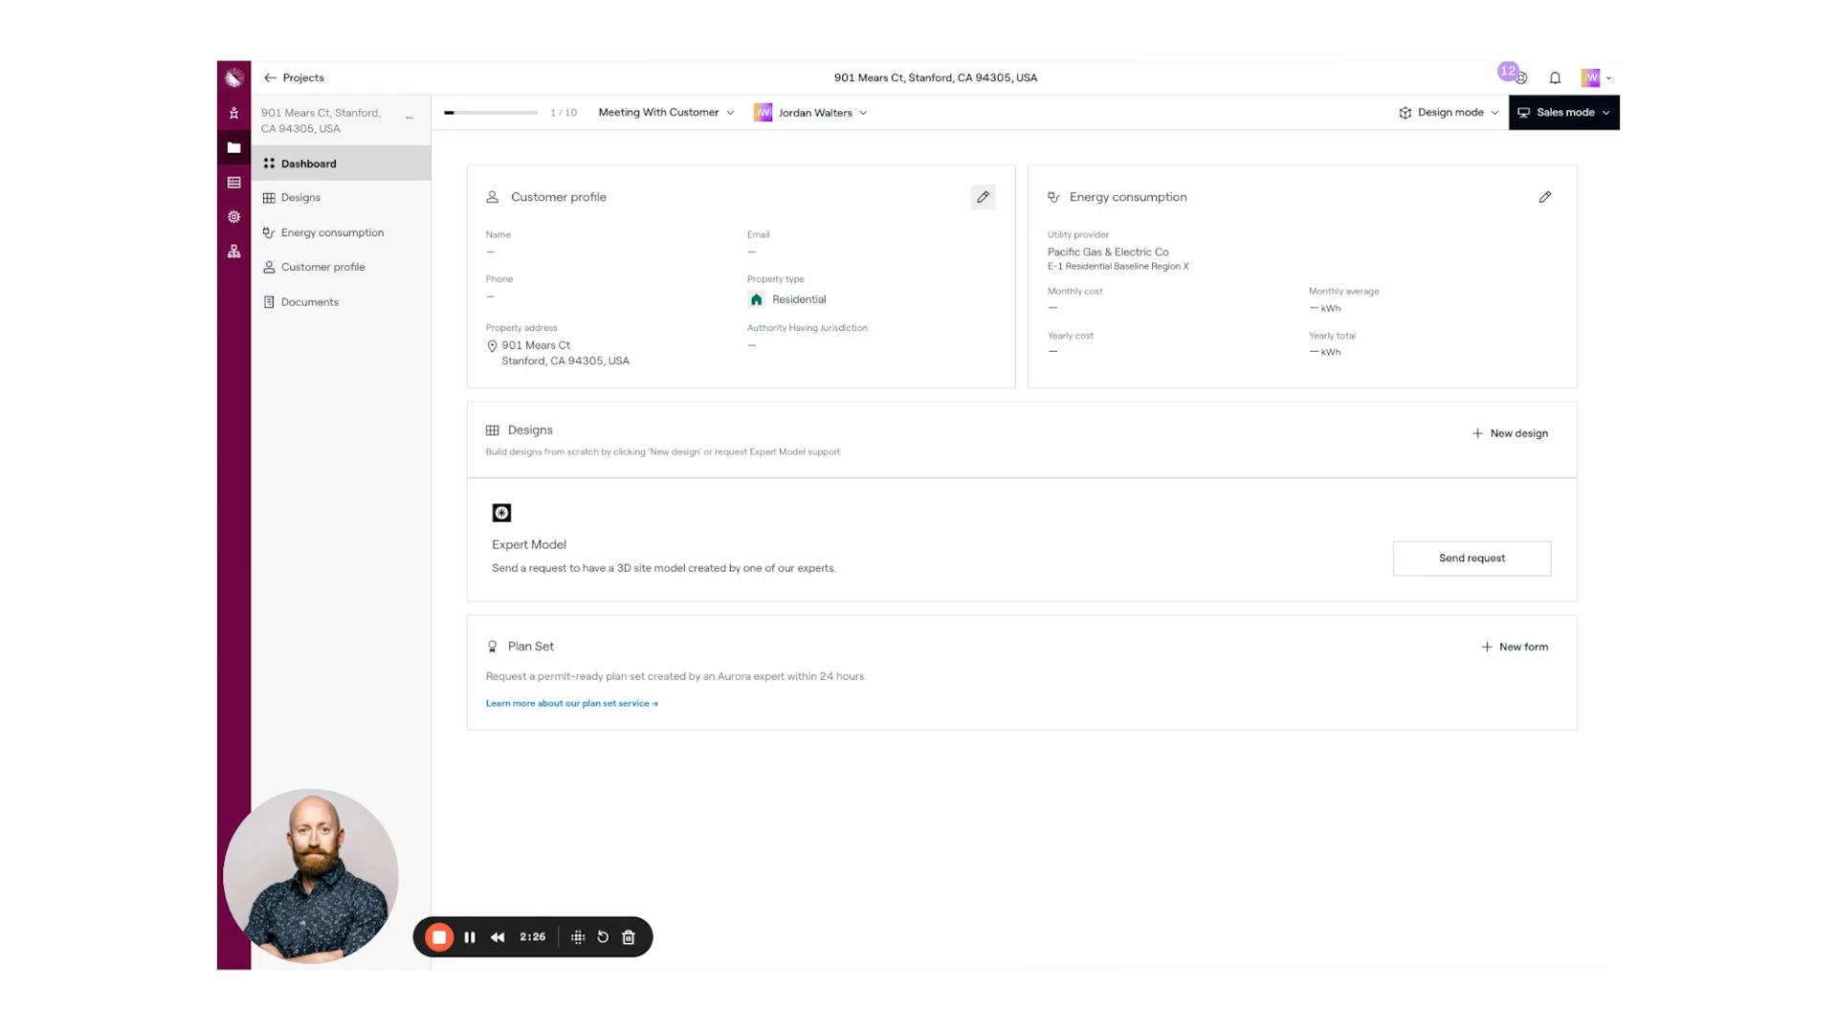
# - Fill in the customer's name, phone and email with Santa Clara County jurisdiction, then return to the dashboard
pyautogui.click(982, 196)
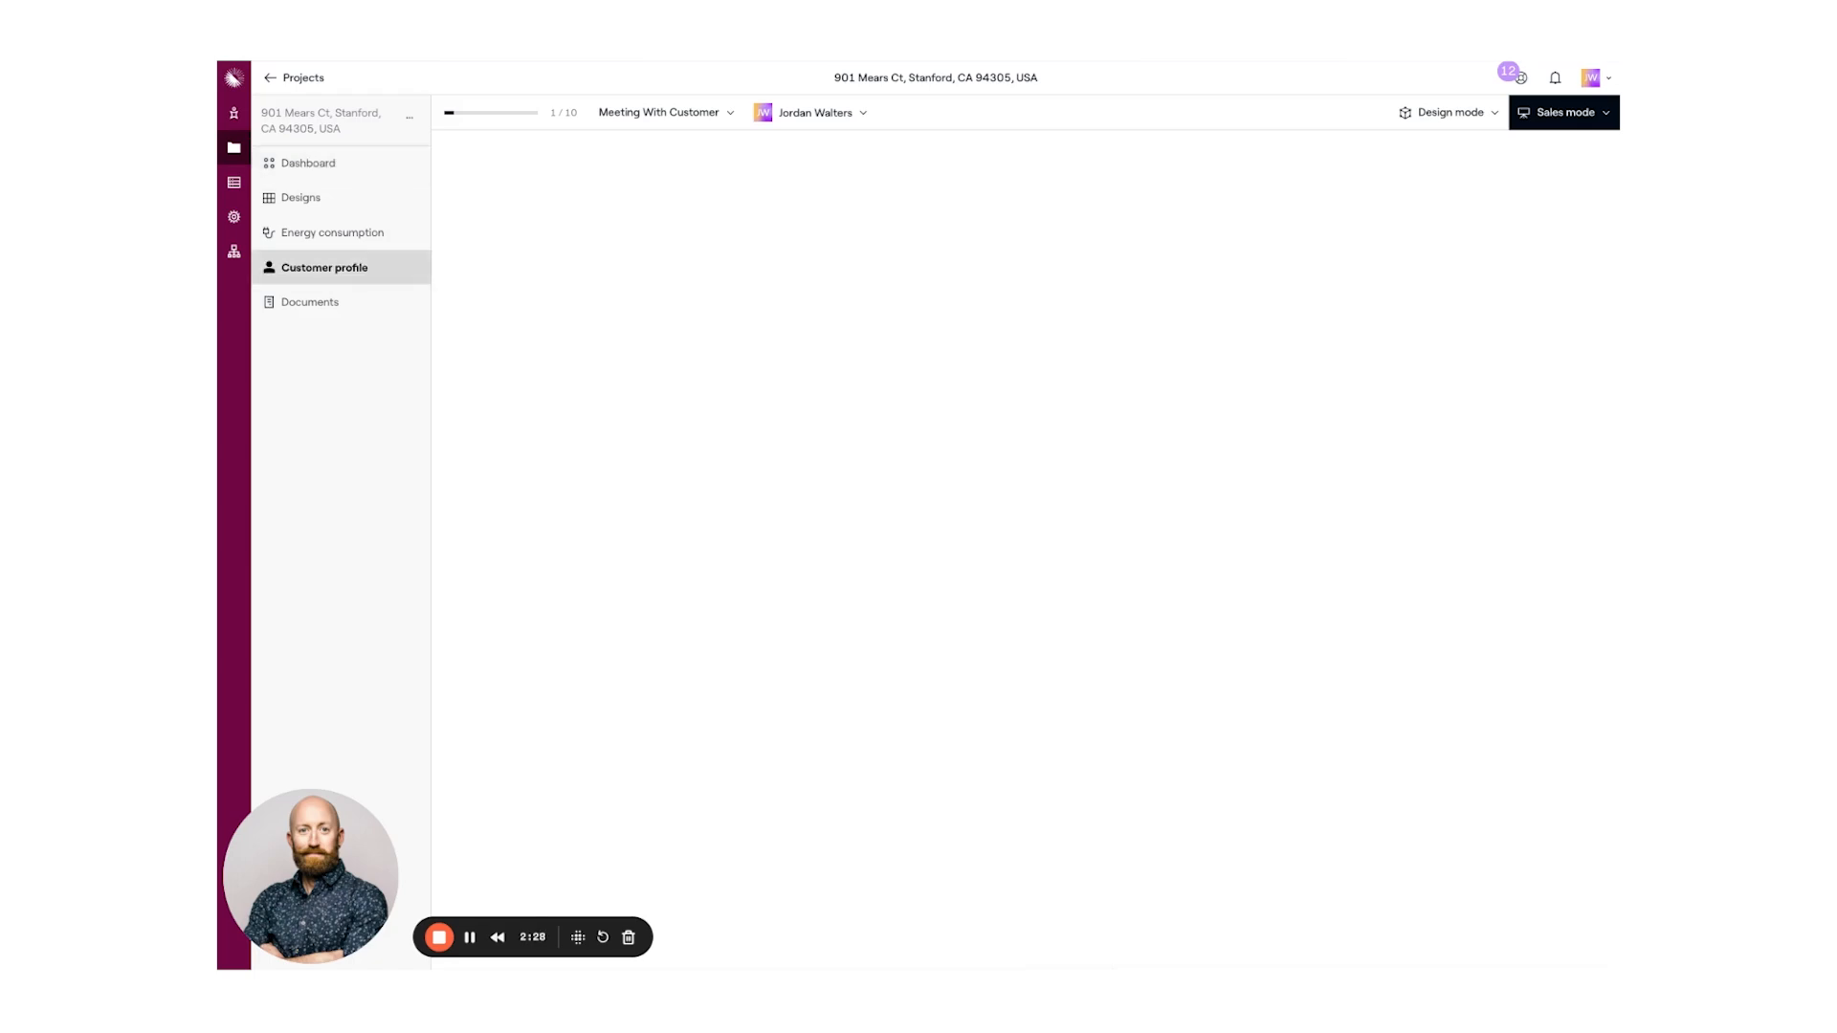
pyautogui.click(604, 260)
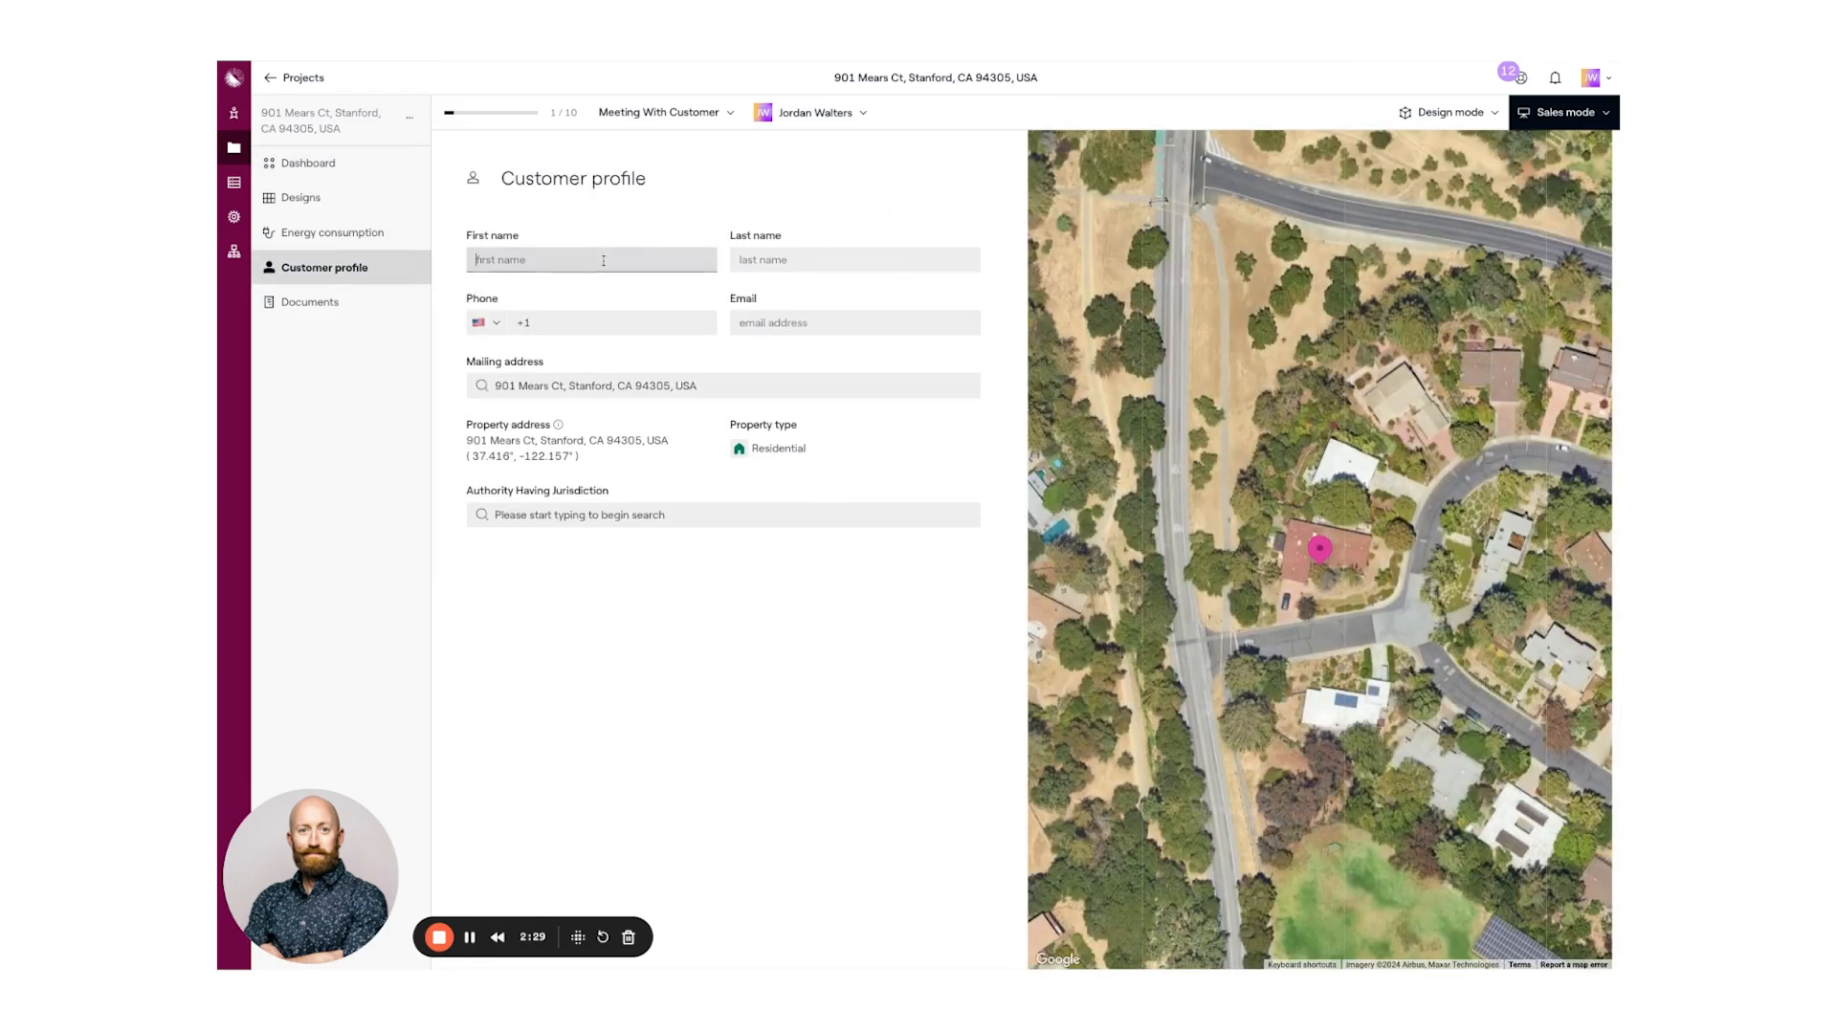
pyautogui.click(816, 198)
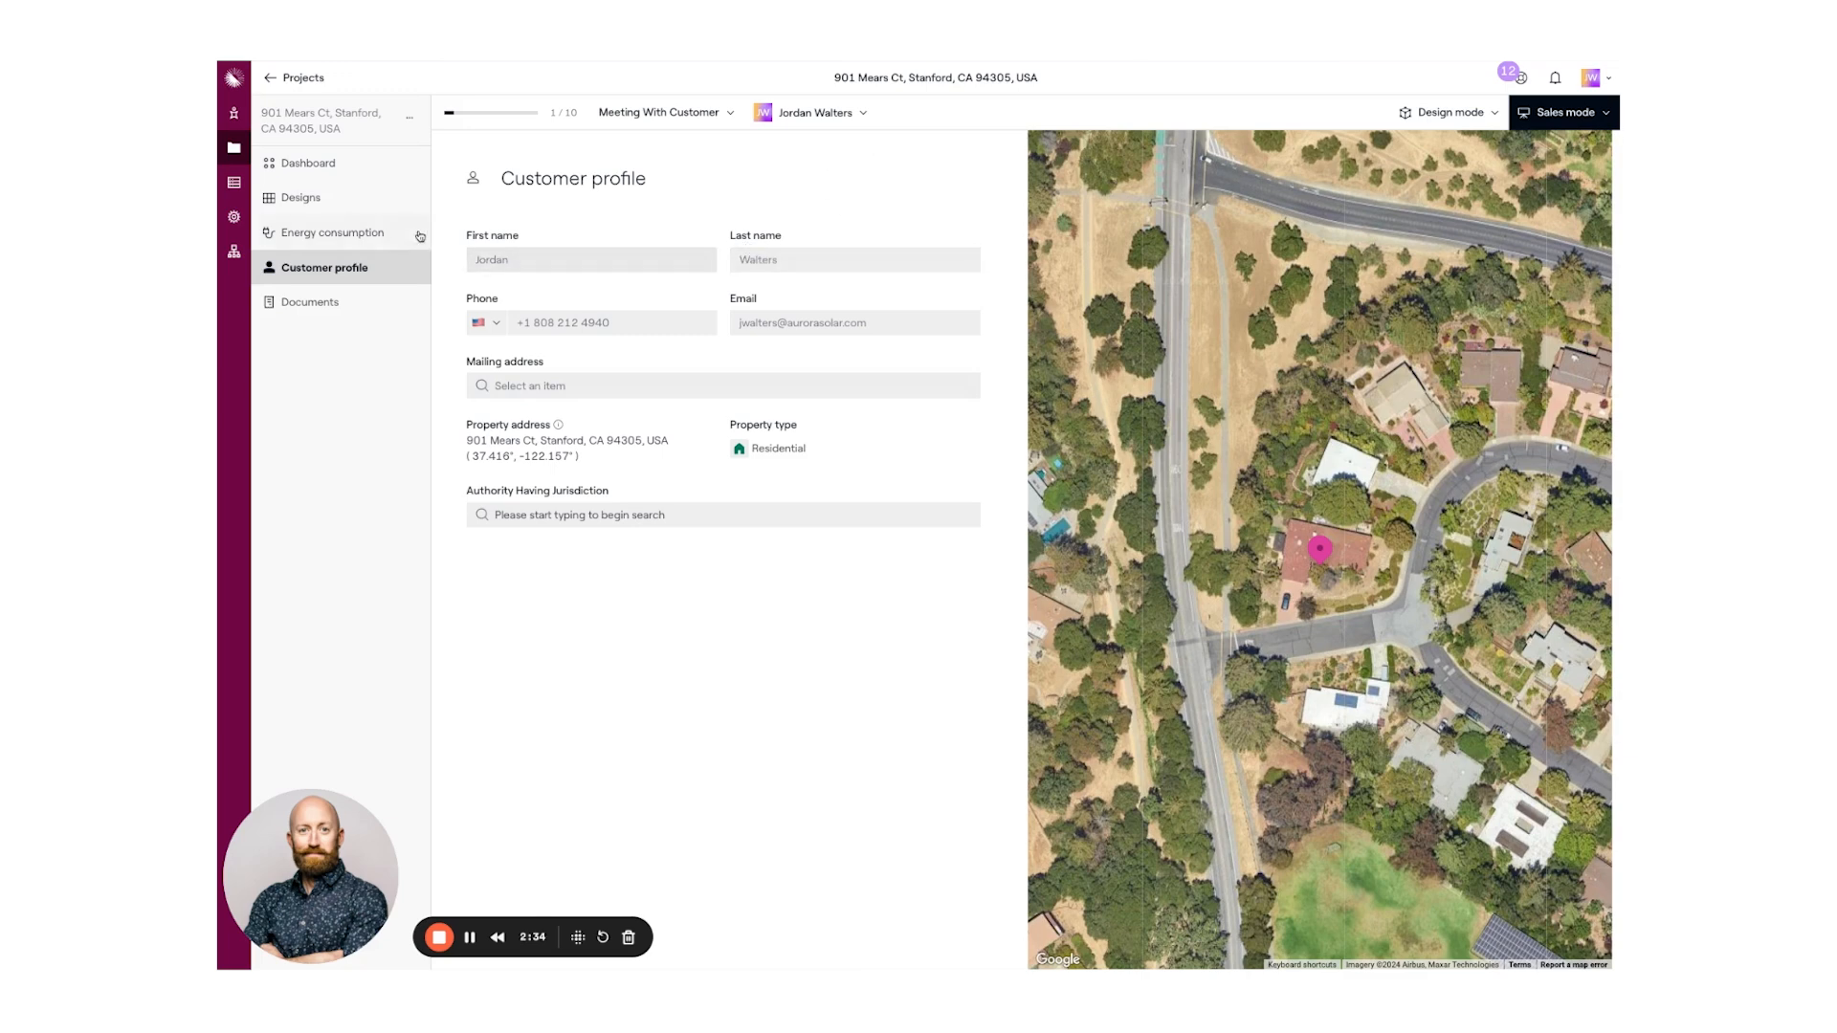
pyautogui.click(318, 164)
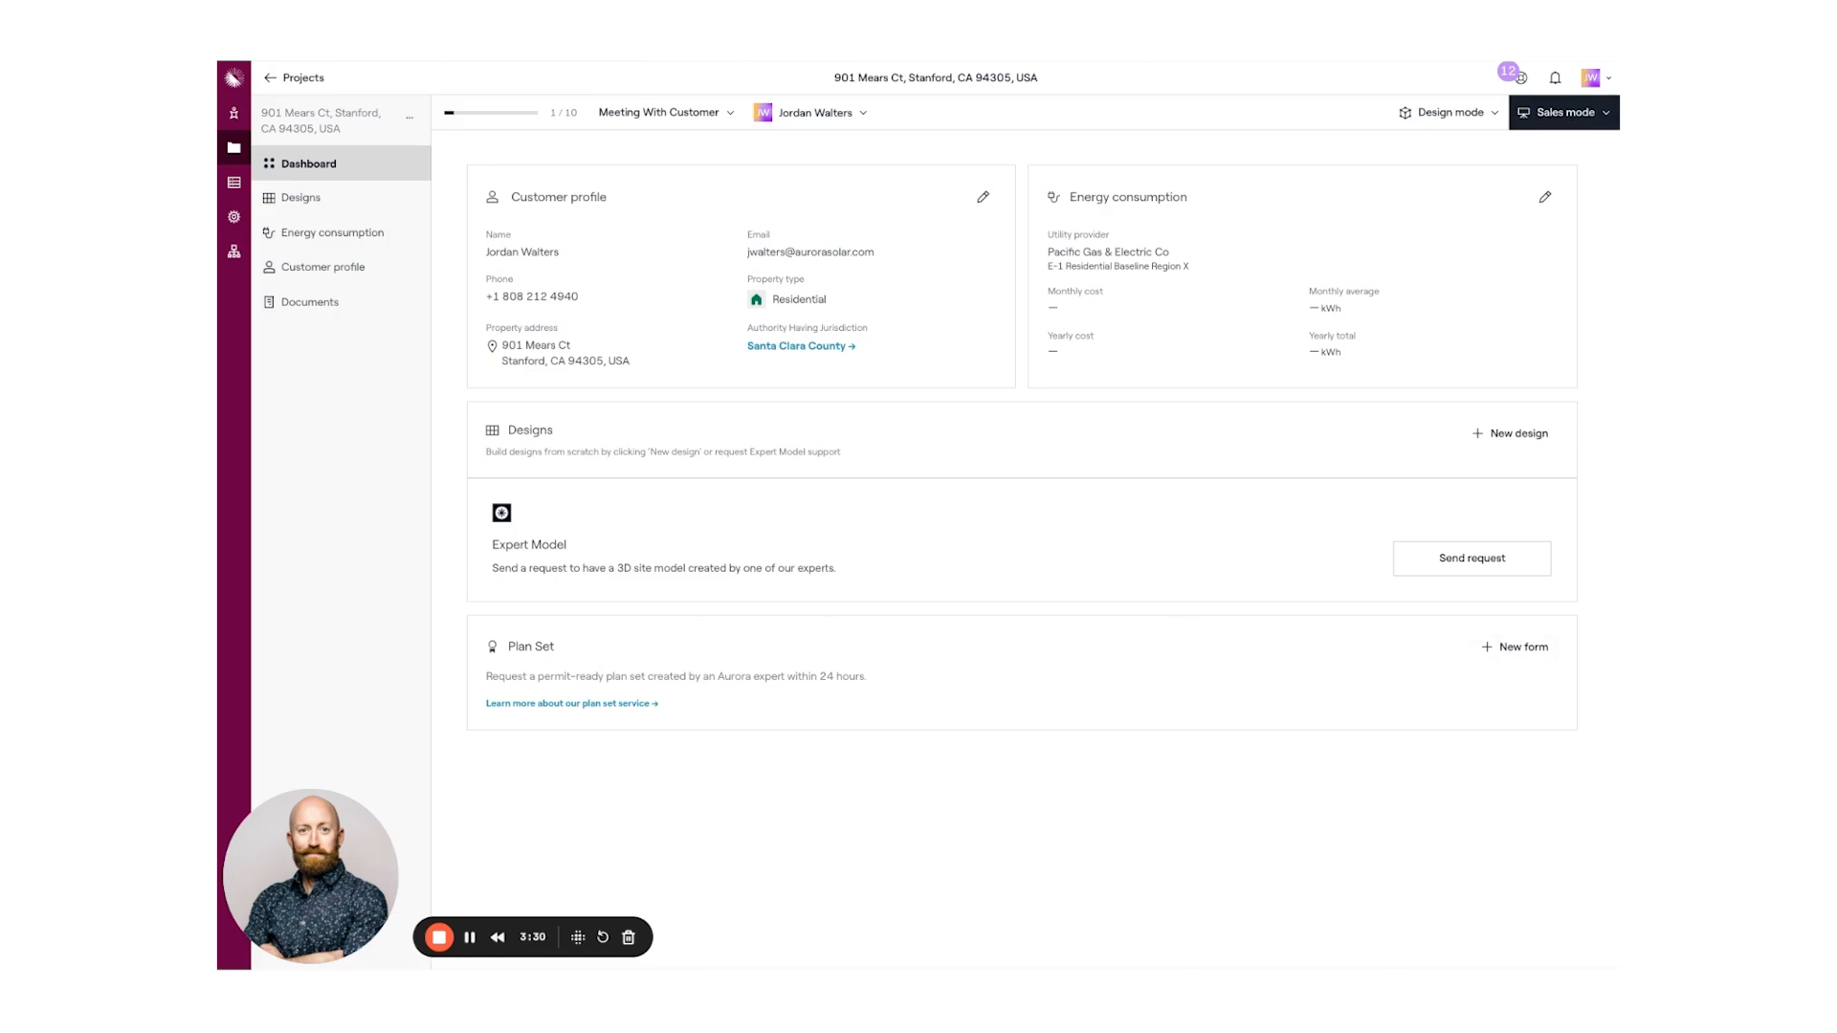
# - Create a new Design 1 proposal from the Sales mode designs dropdown
pyautogui.click(1565, 112)
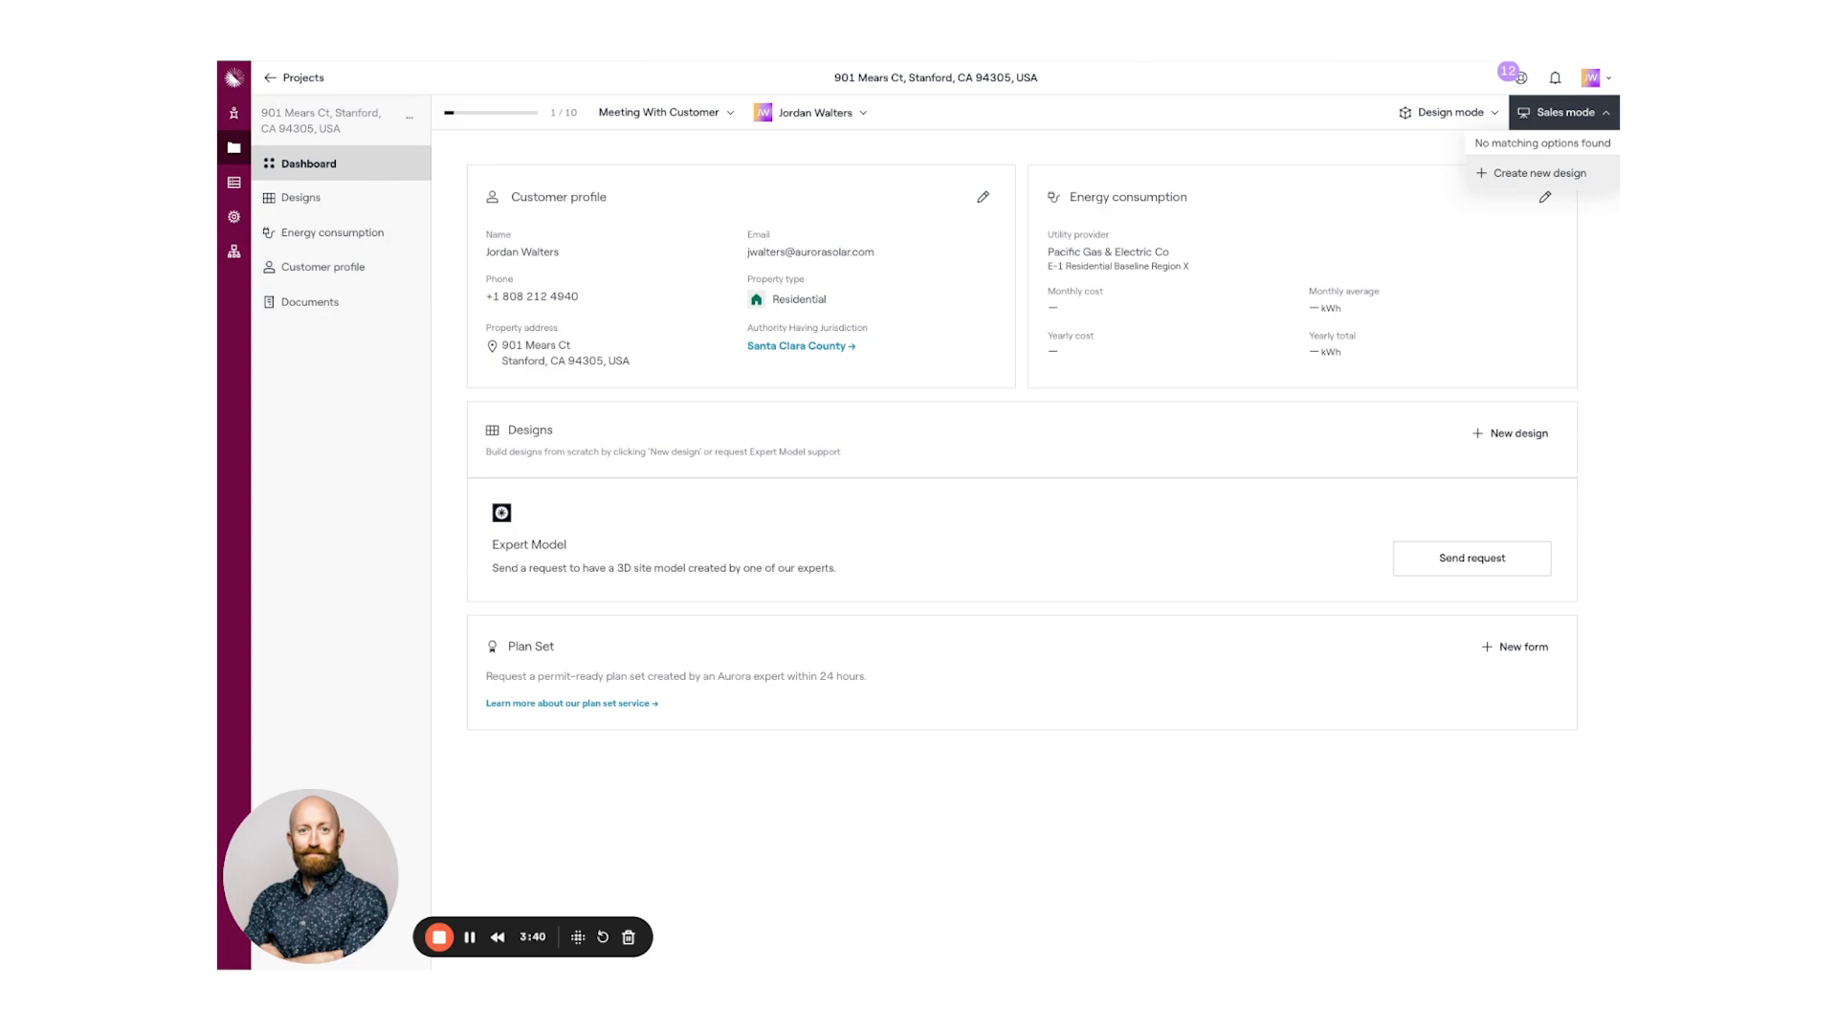
pyautogui.click(1531, 173)
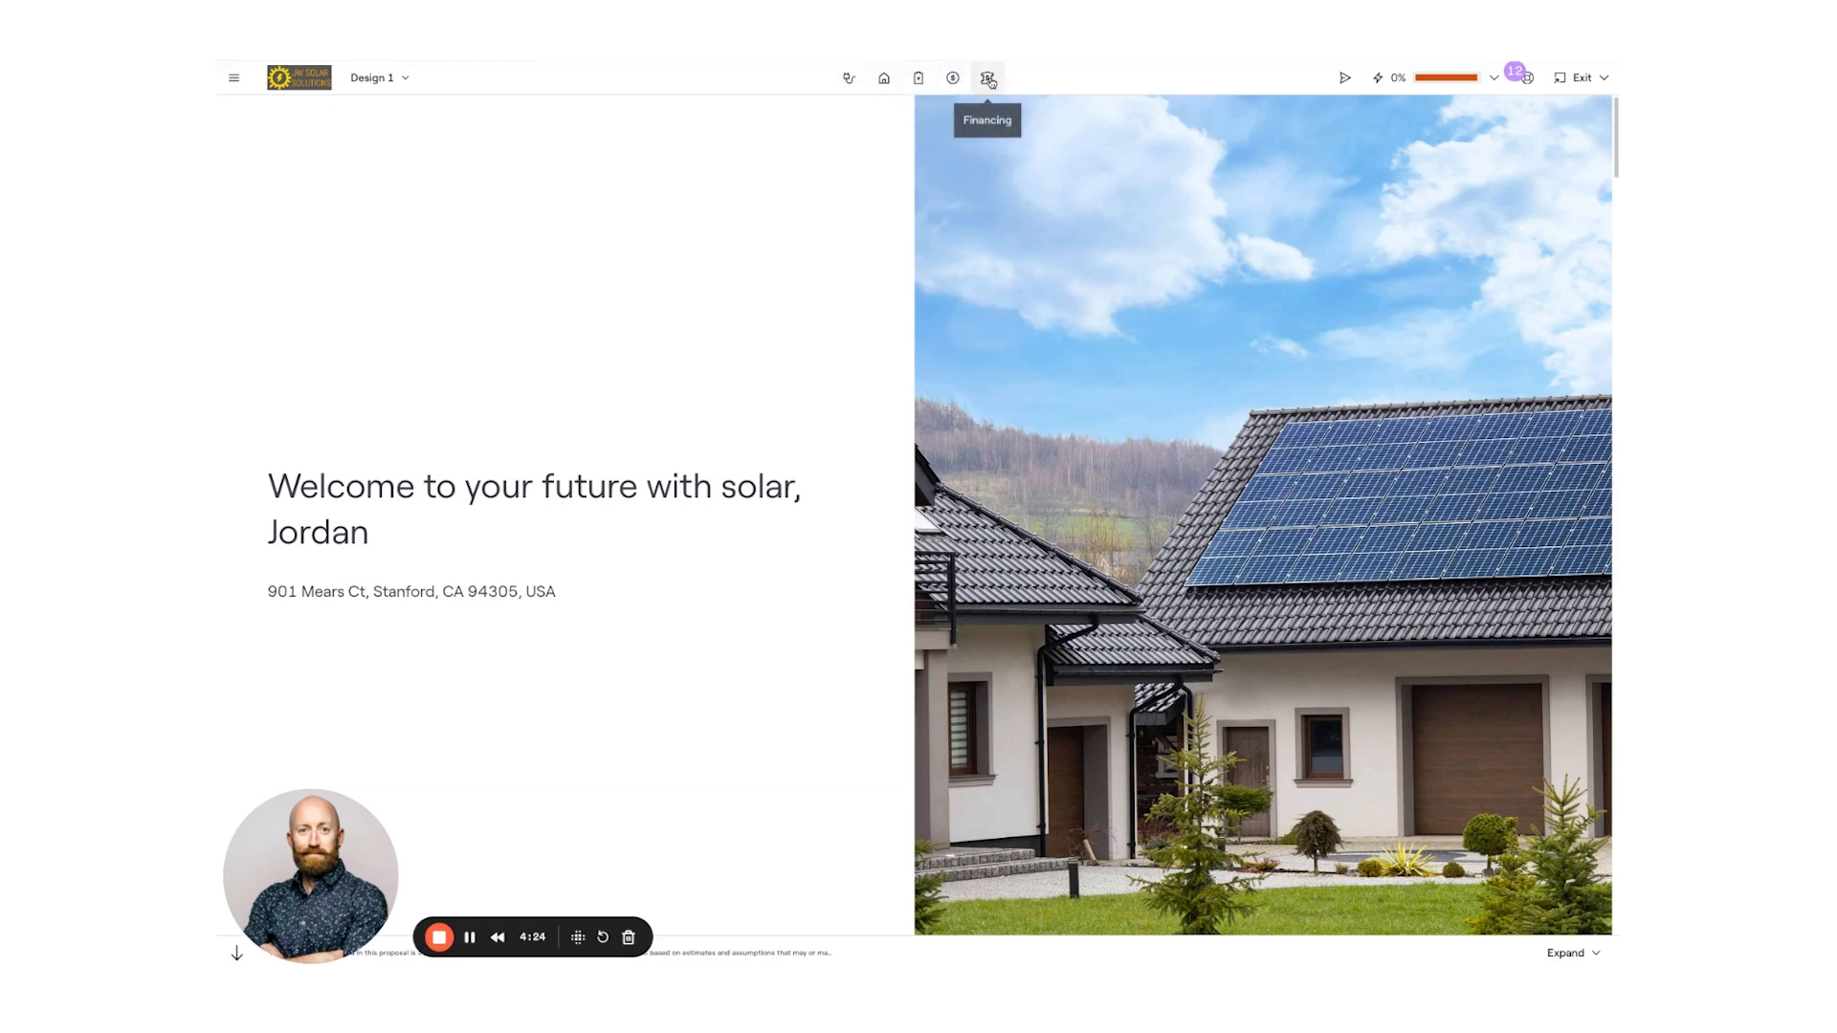
# - Open Design 1's Energy usage page with its empty monthly kWh fields
pyautogui.click(847, 81)
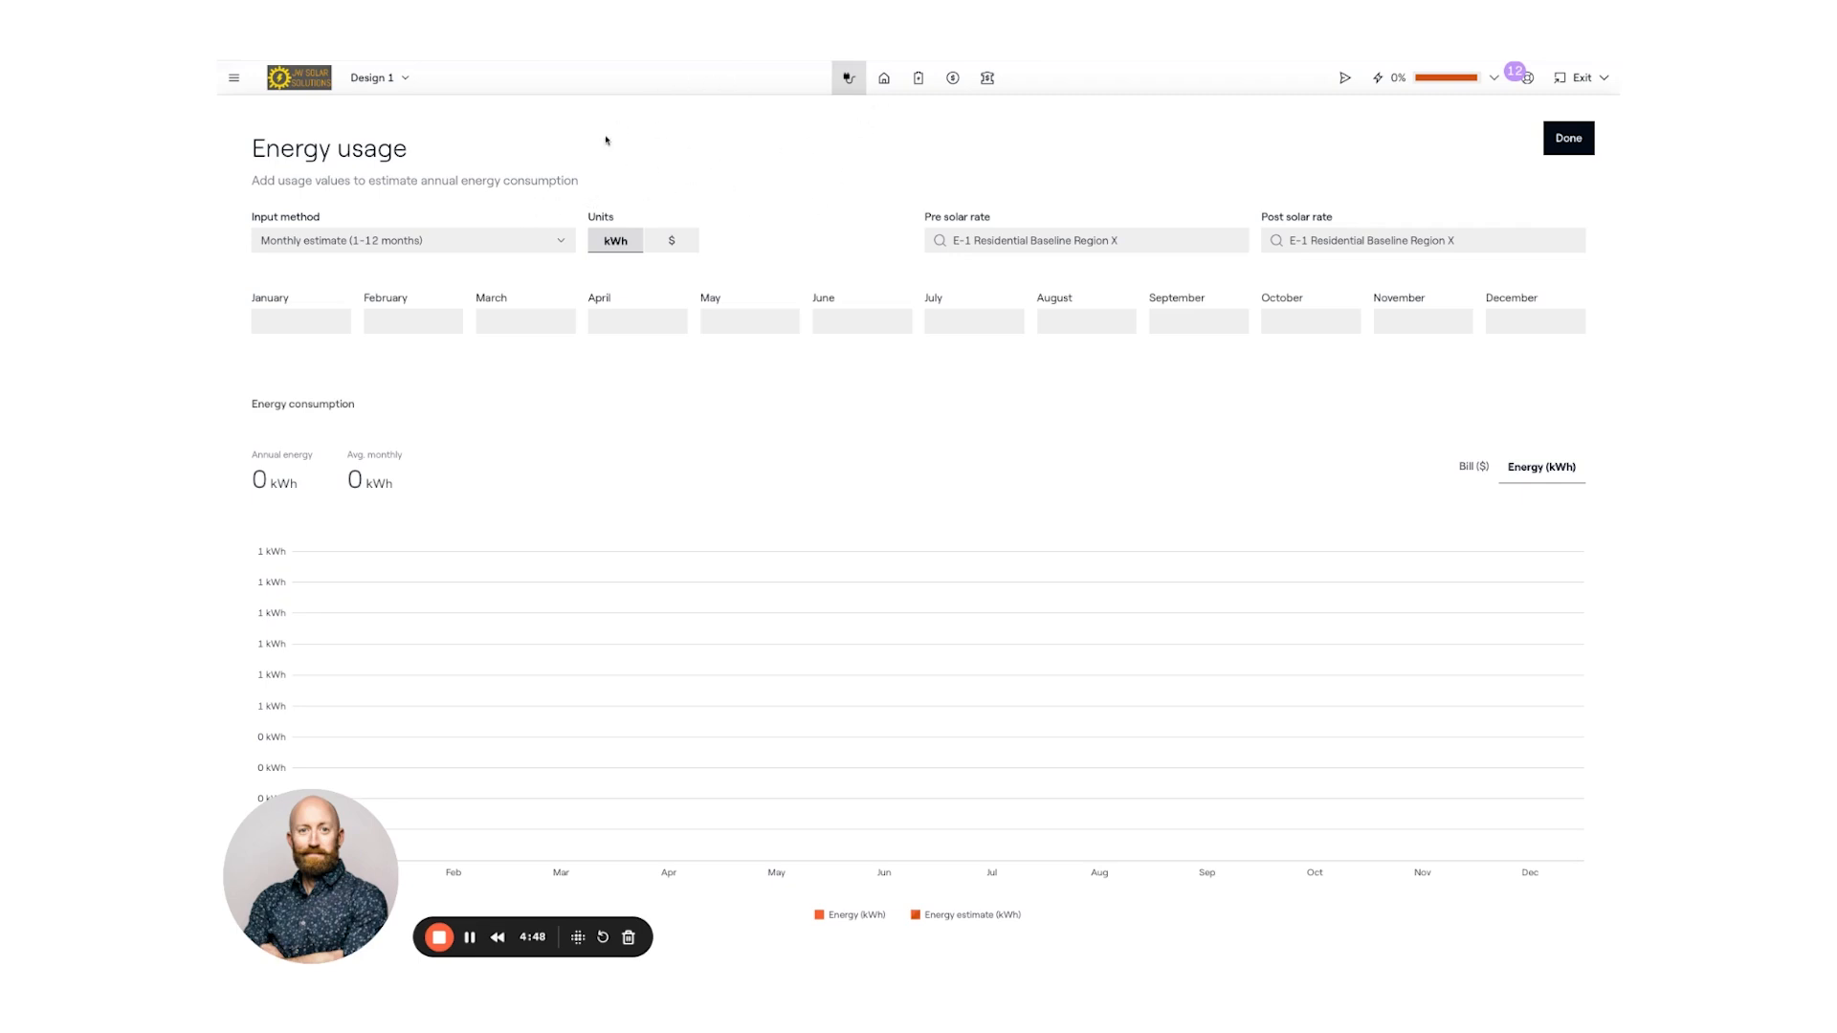
# - Enter 900 kWh for May as a Monthly estimate, keeping the E-1 Residential Baseline Region X rate
pyautogui.click(553, 246)
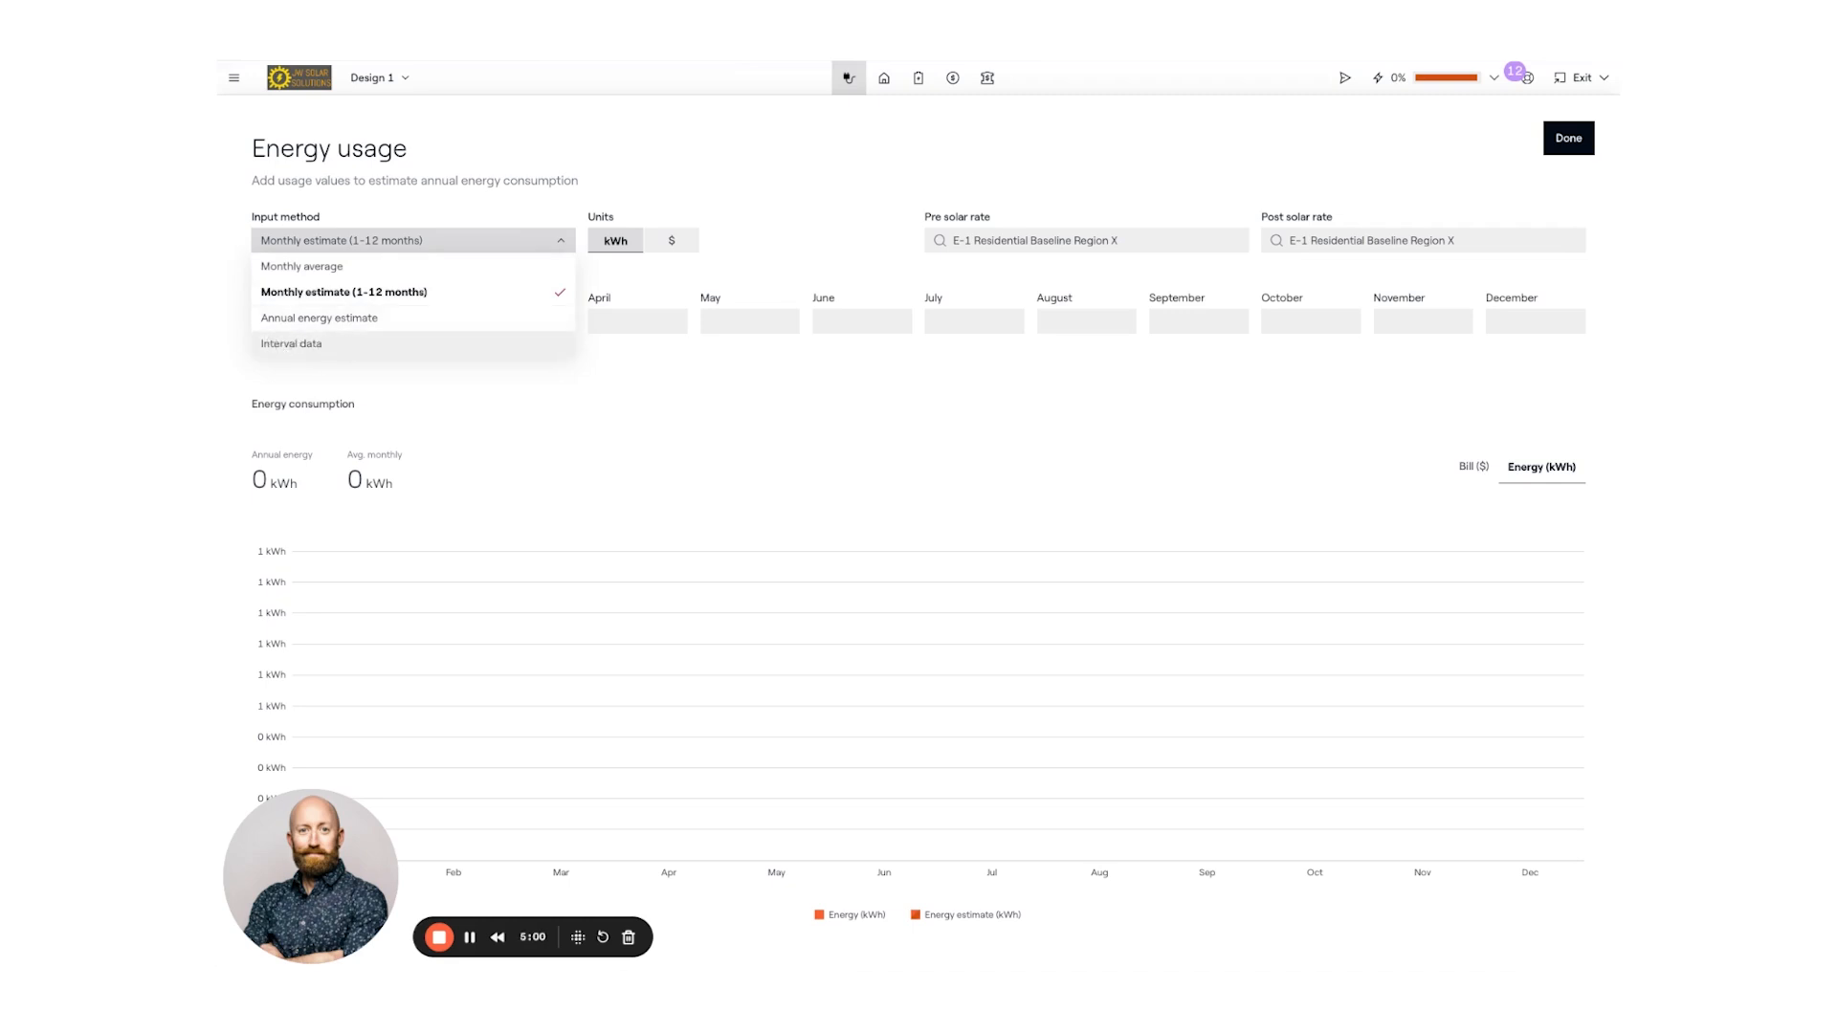
pyautogui.click(414, 294)
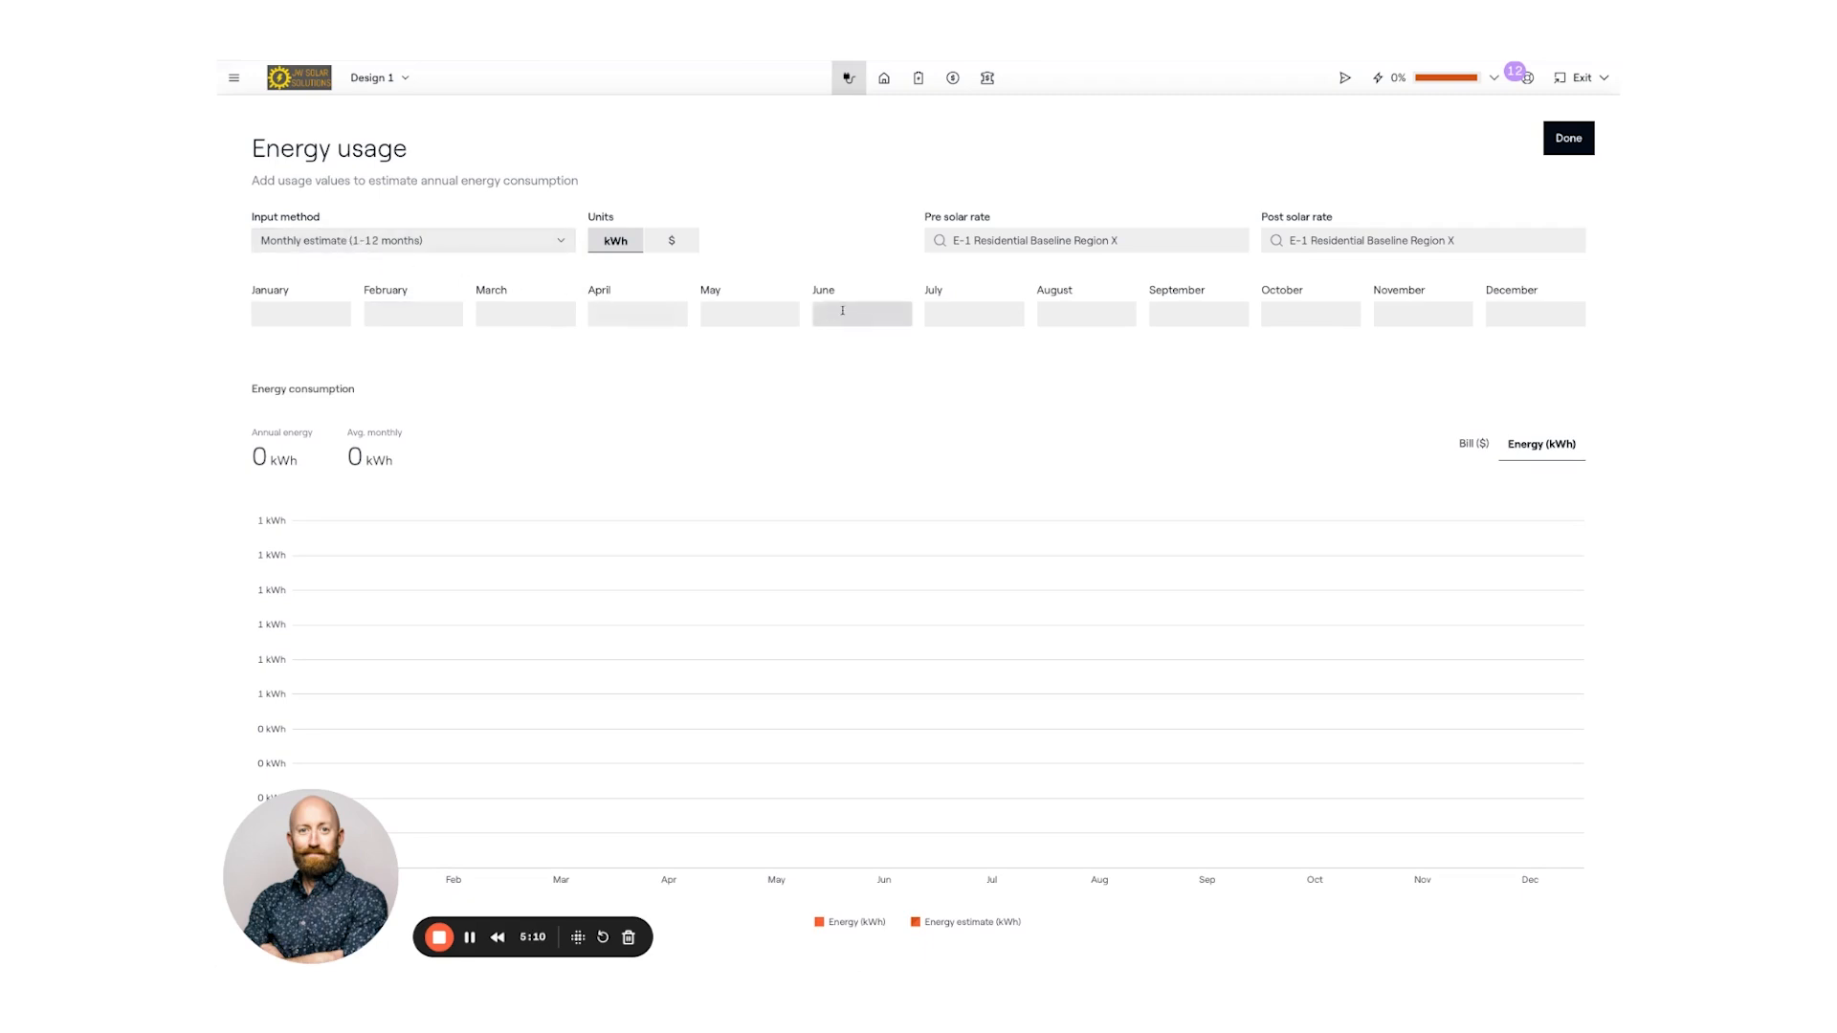
pyautogui.click(745, 310)
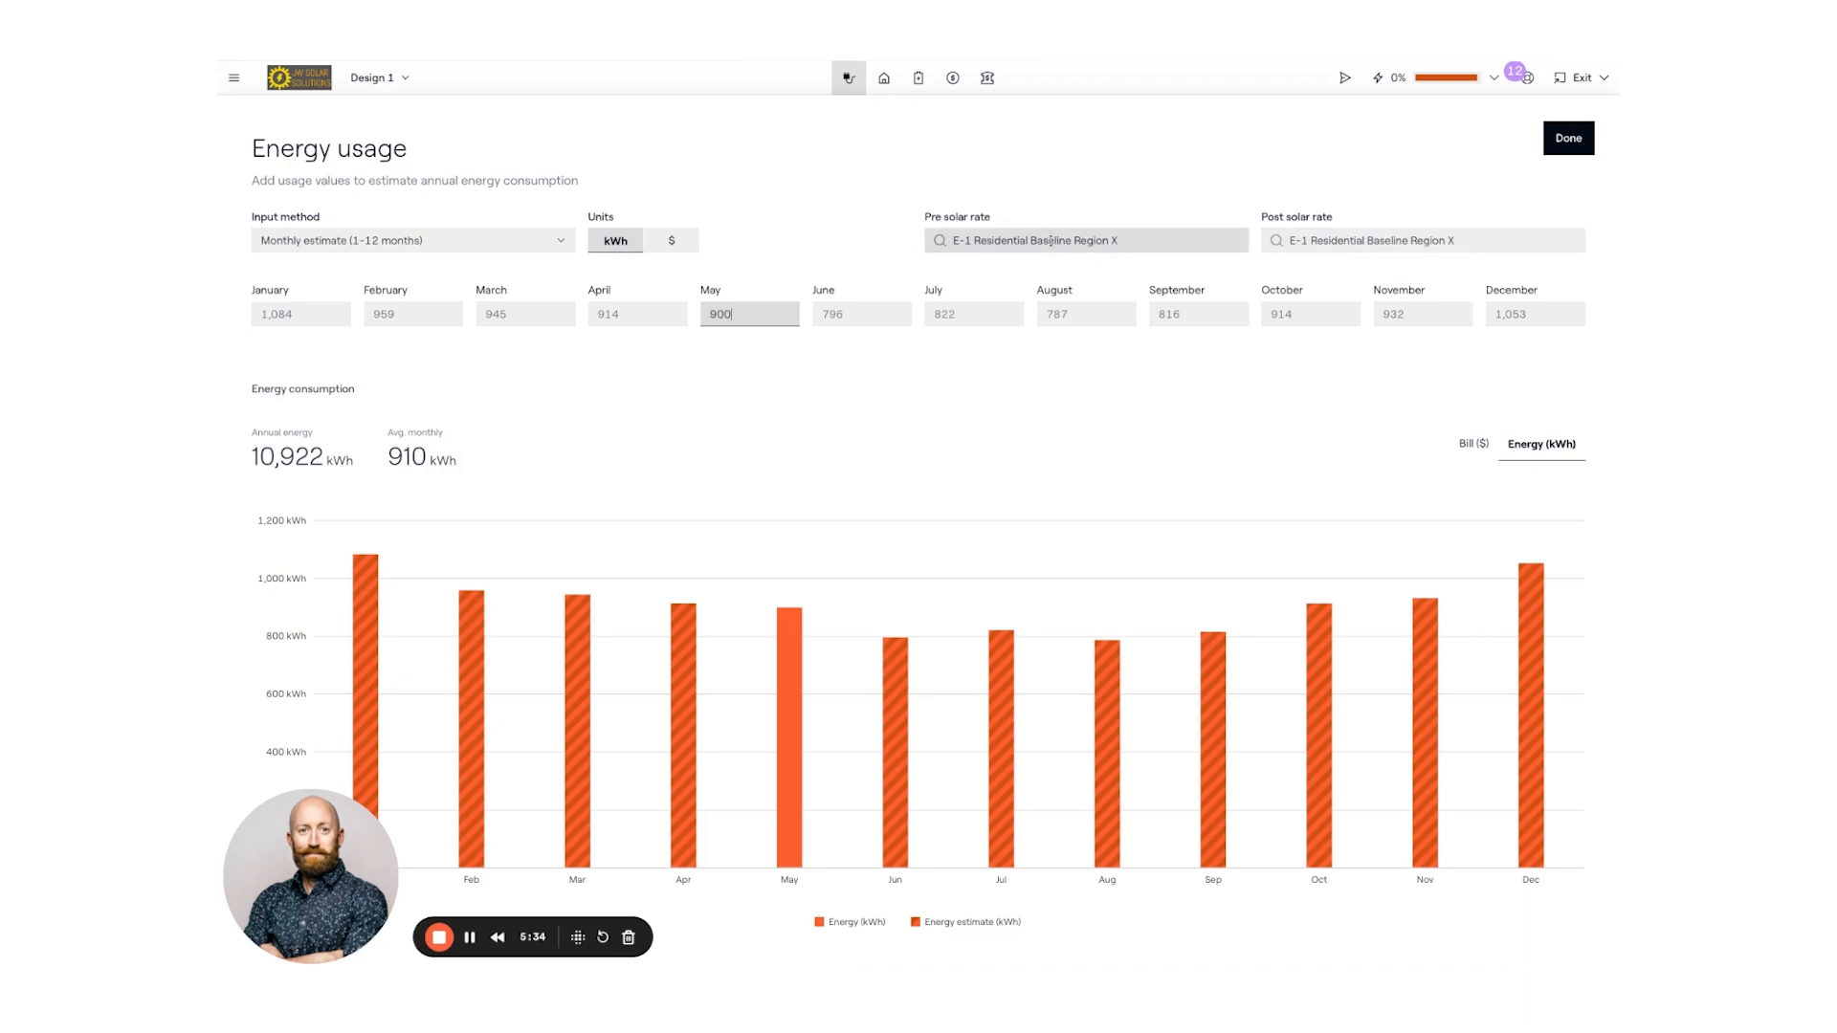
pyautogui.click(1054, 240)
pyautogui.click(1053, 240)
pyautogui.click(1053, 241)
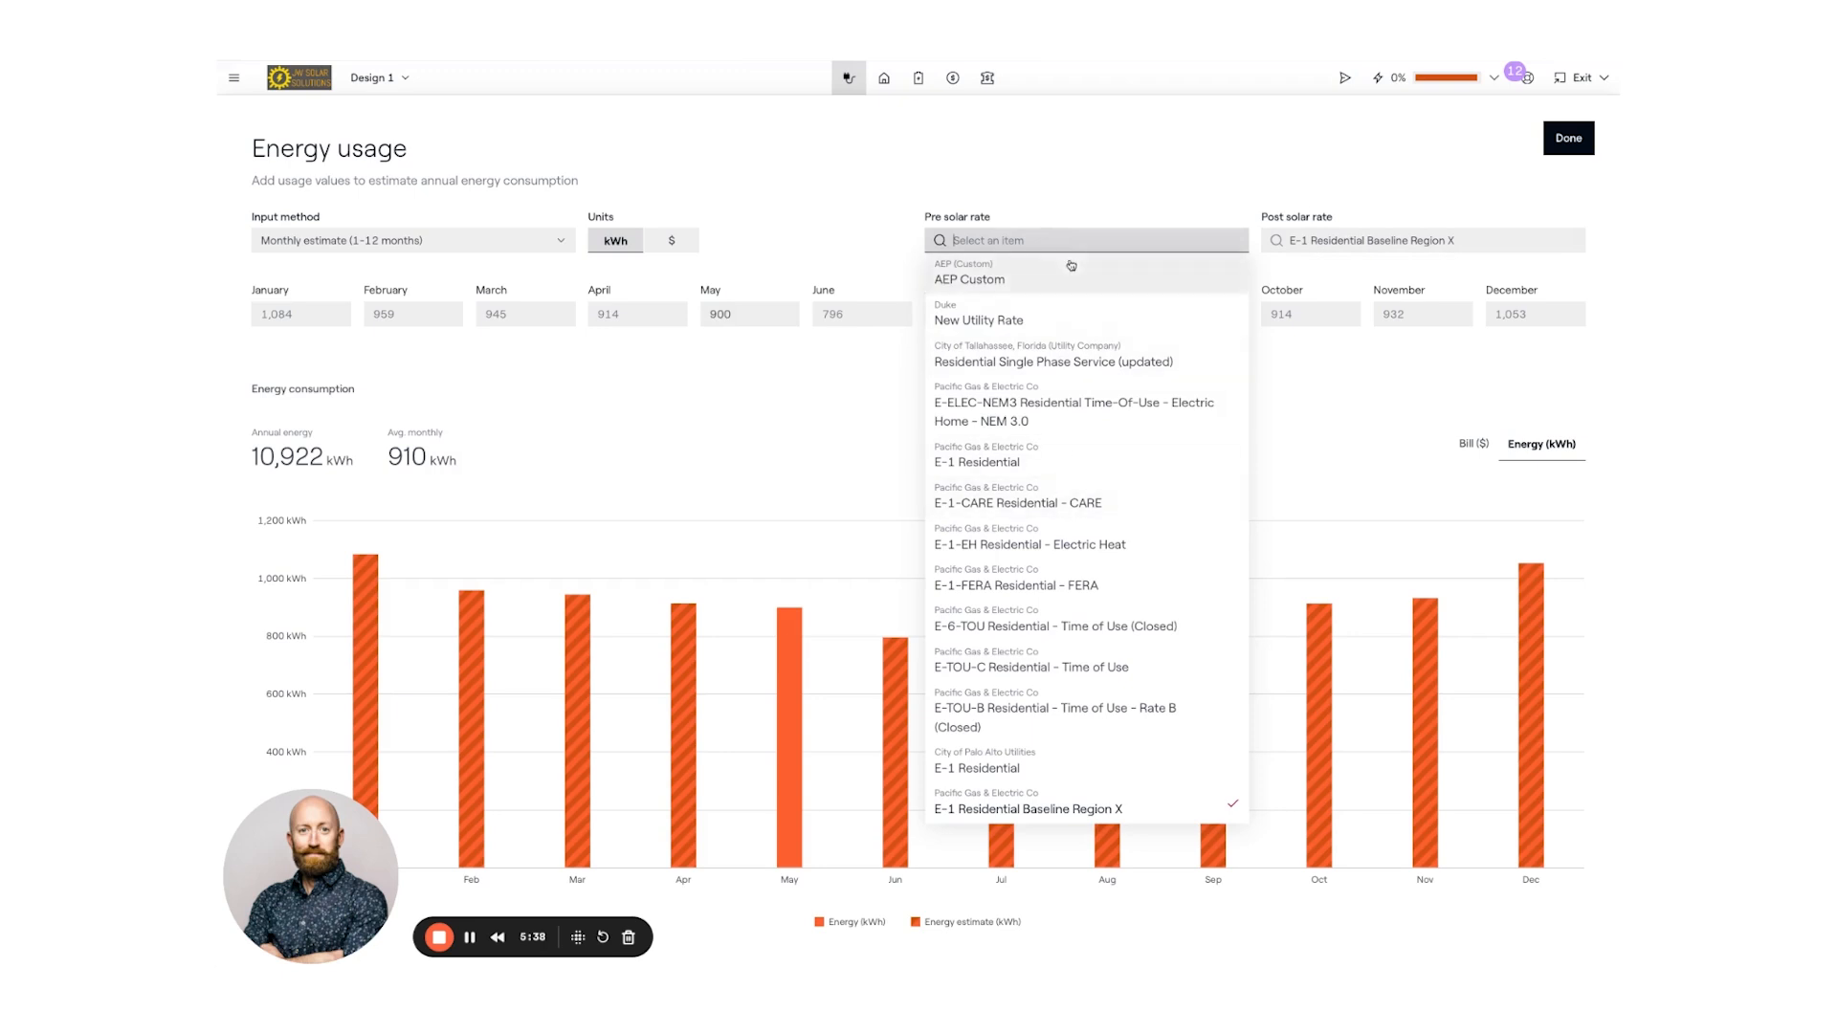
pyautogui.click(1076, 174)
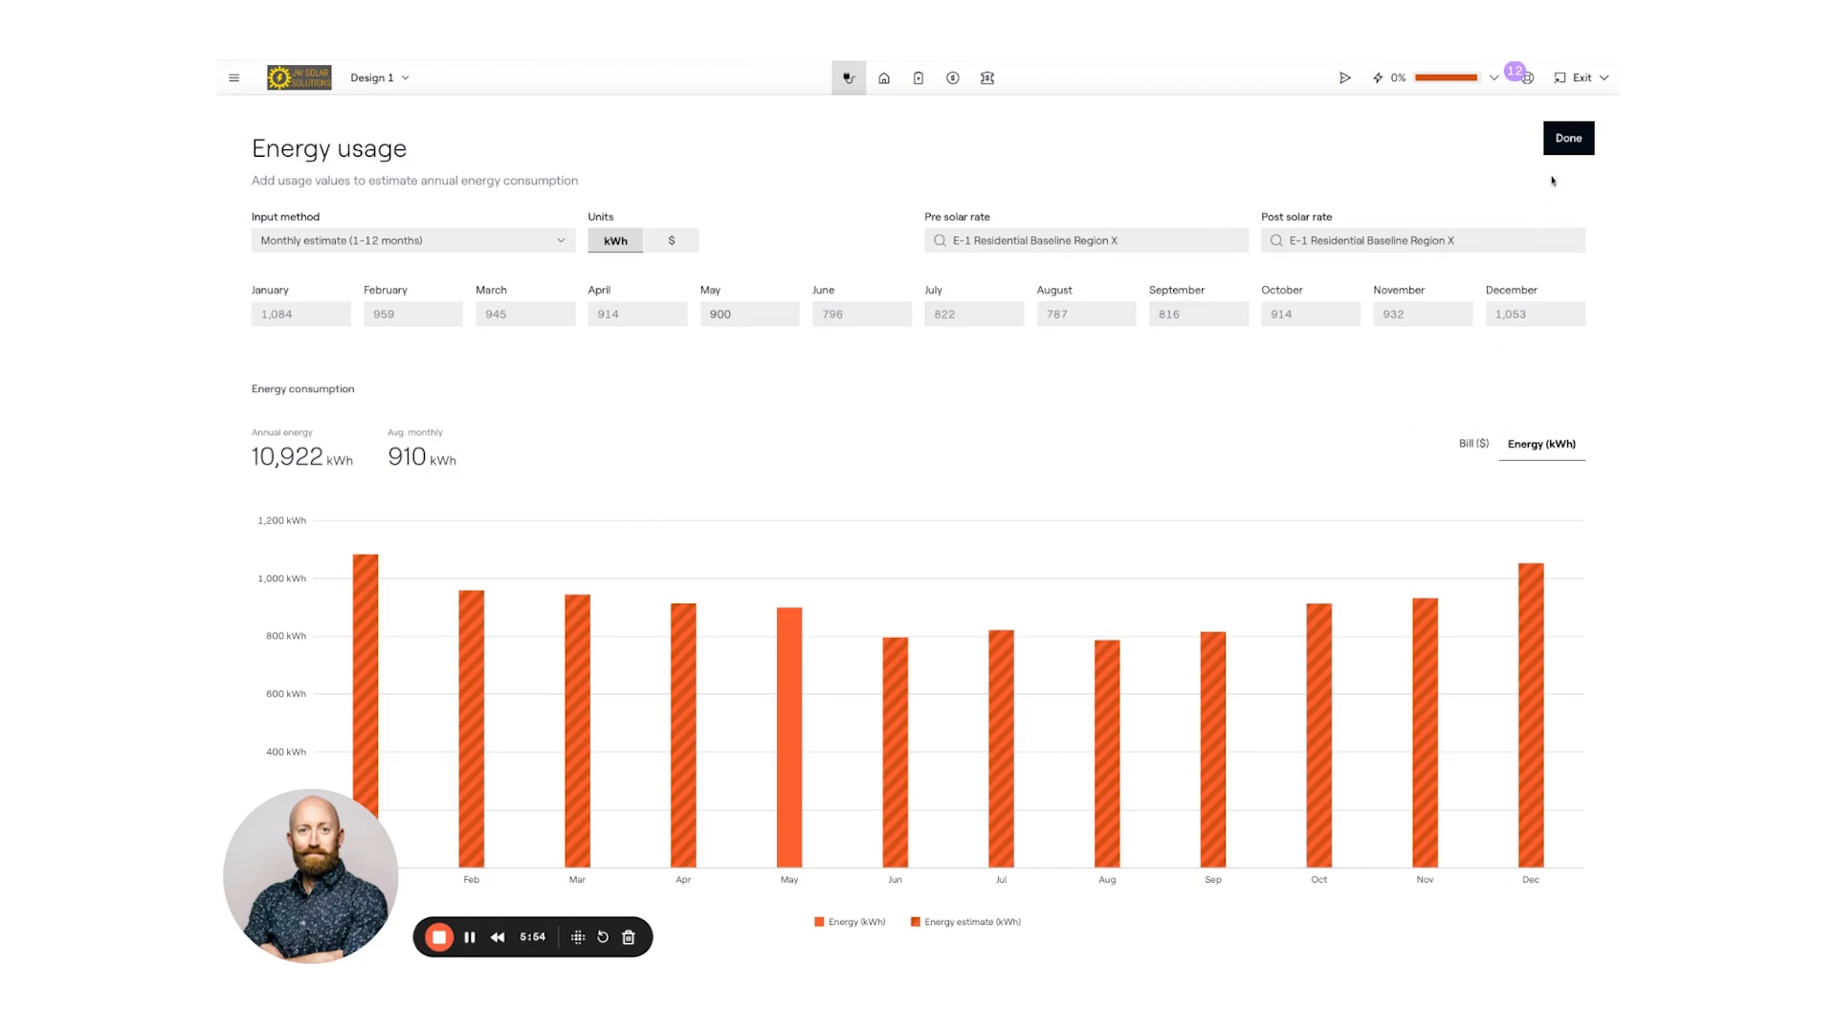
# - In the design site view, dismiss the expert model request and run Aurora AI Roof detection
pyautogui.click(884, 79)
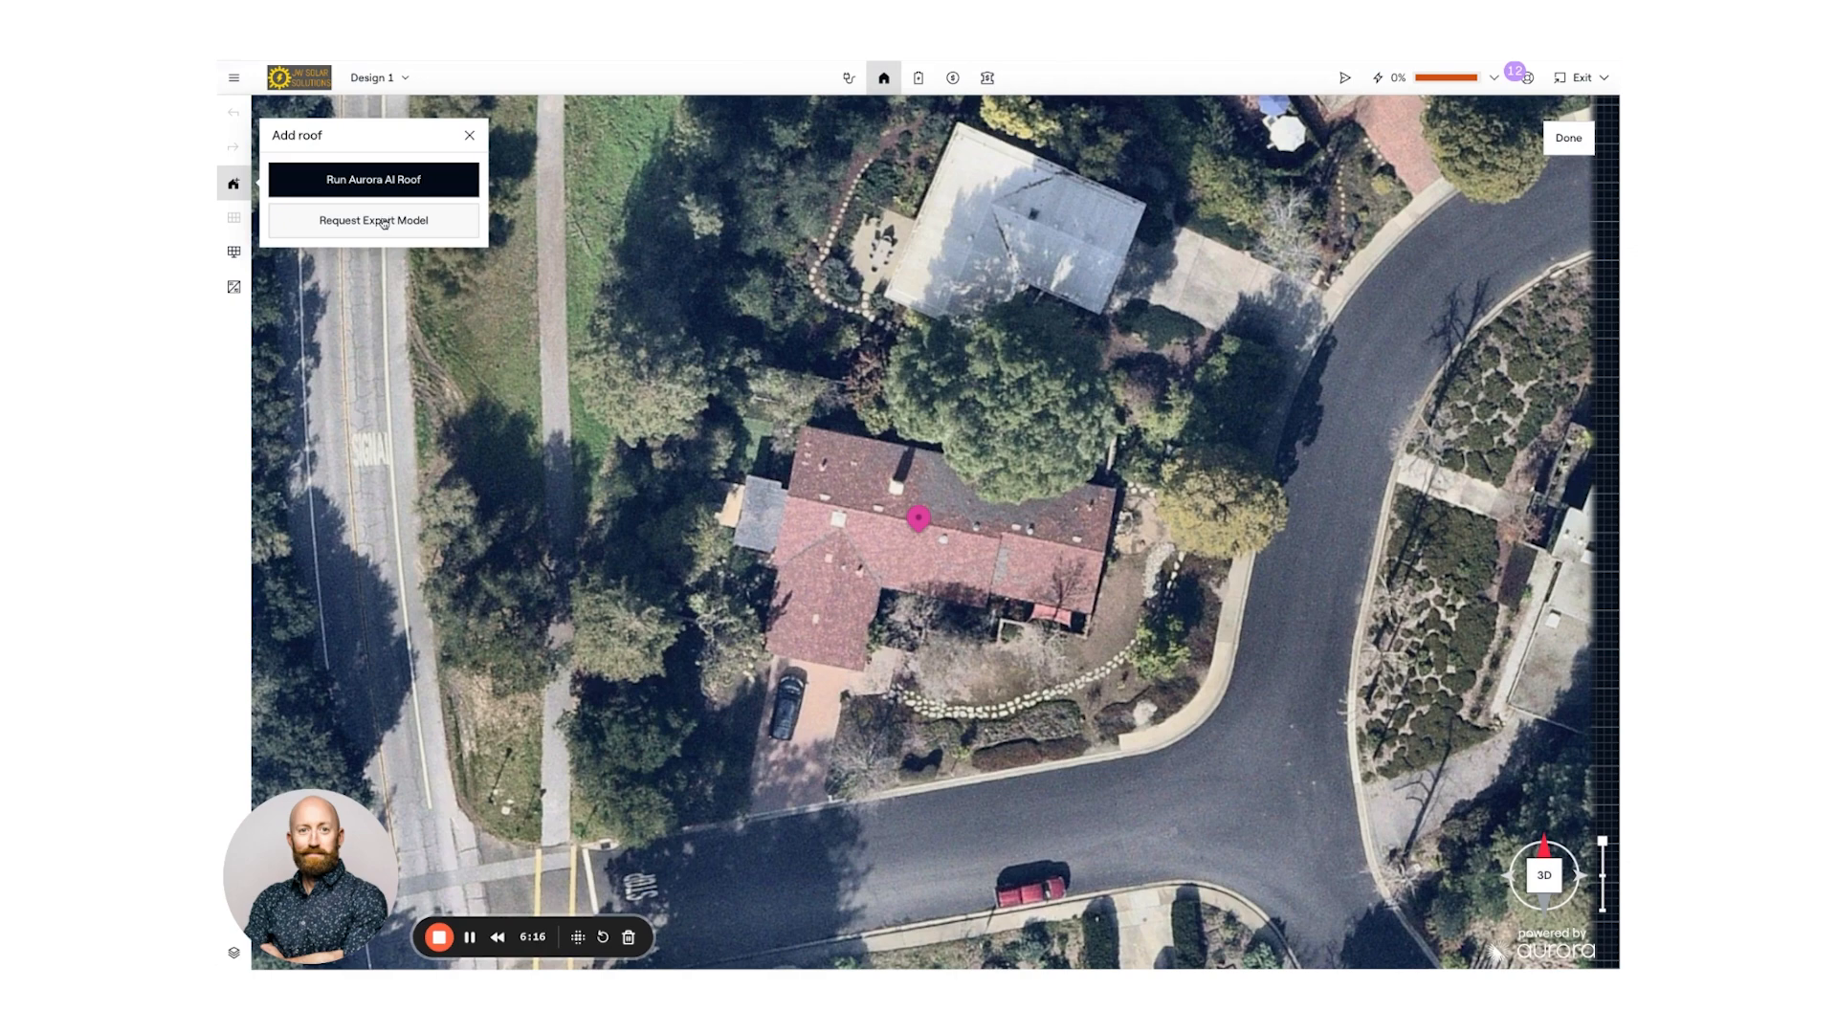
pyautogui.click(384, 221)
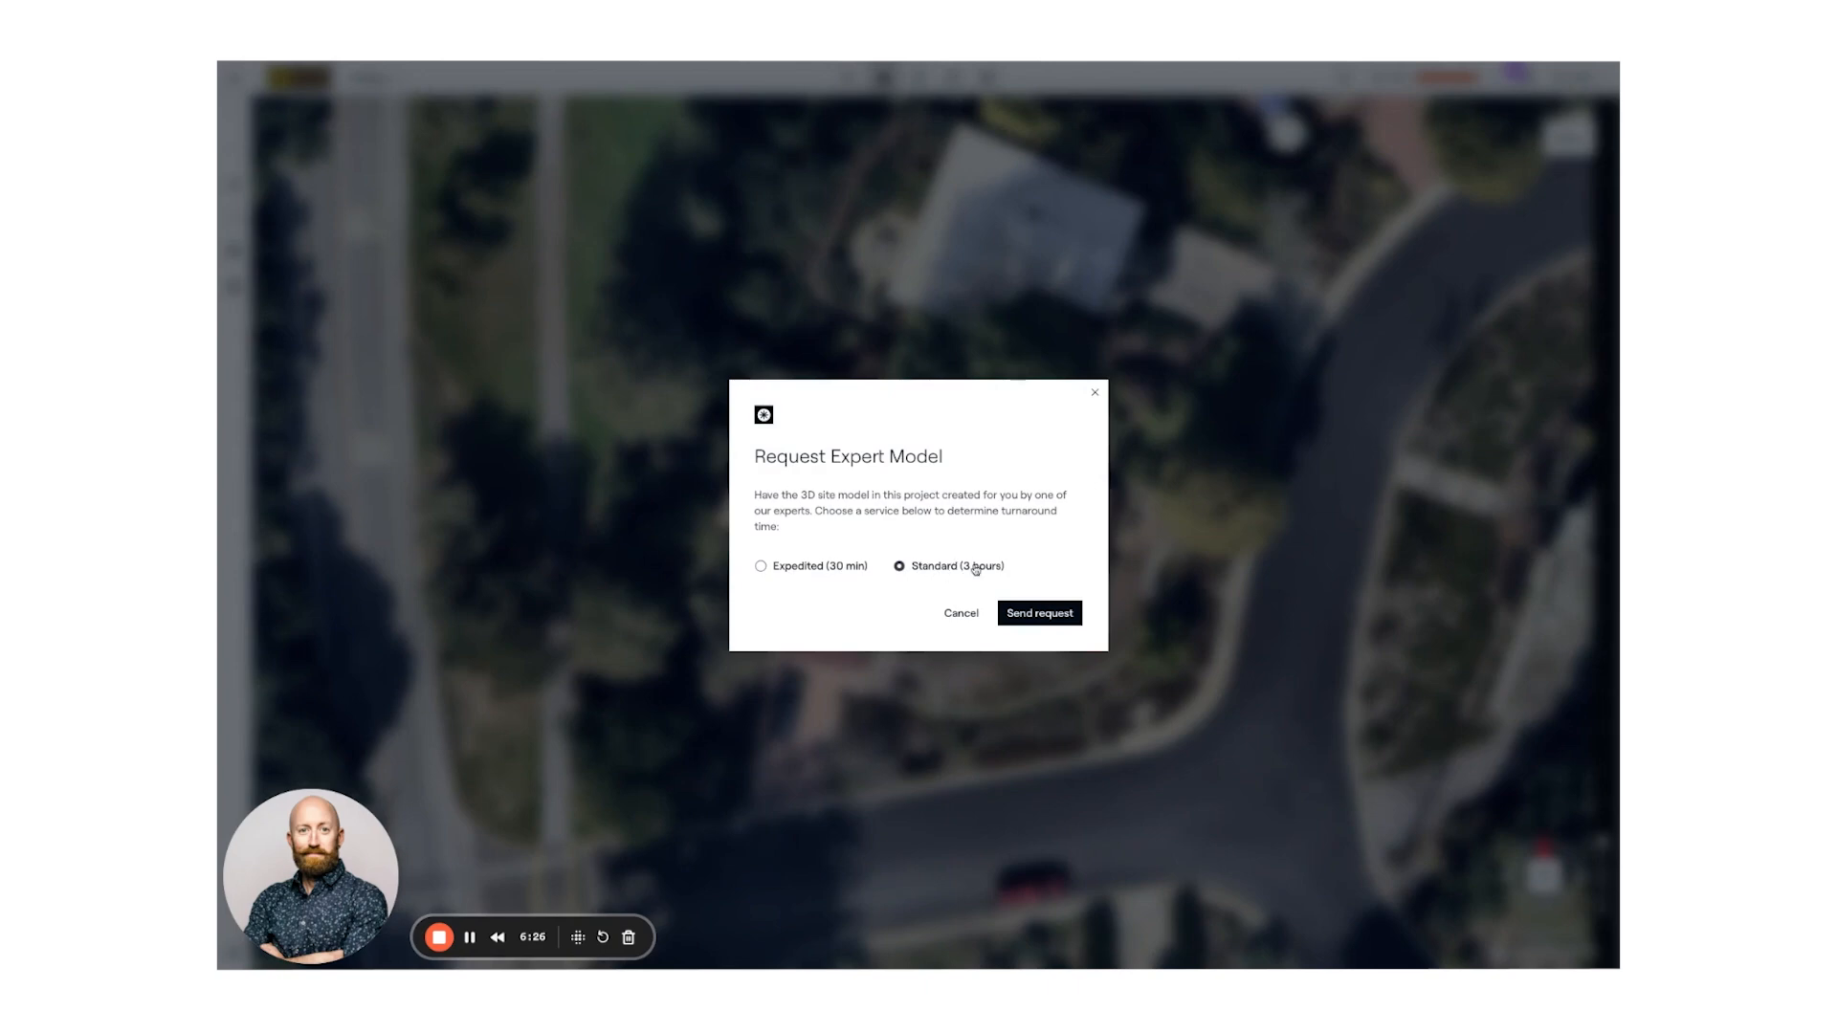
pyautogui.click(1094, 395)
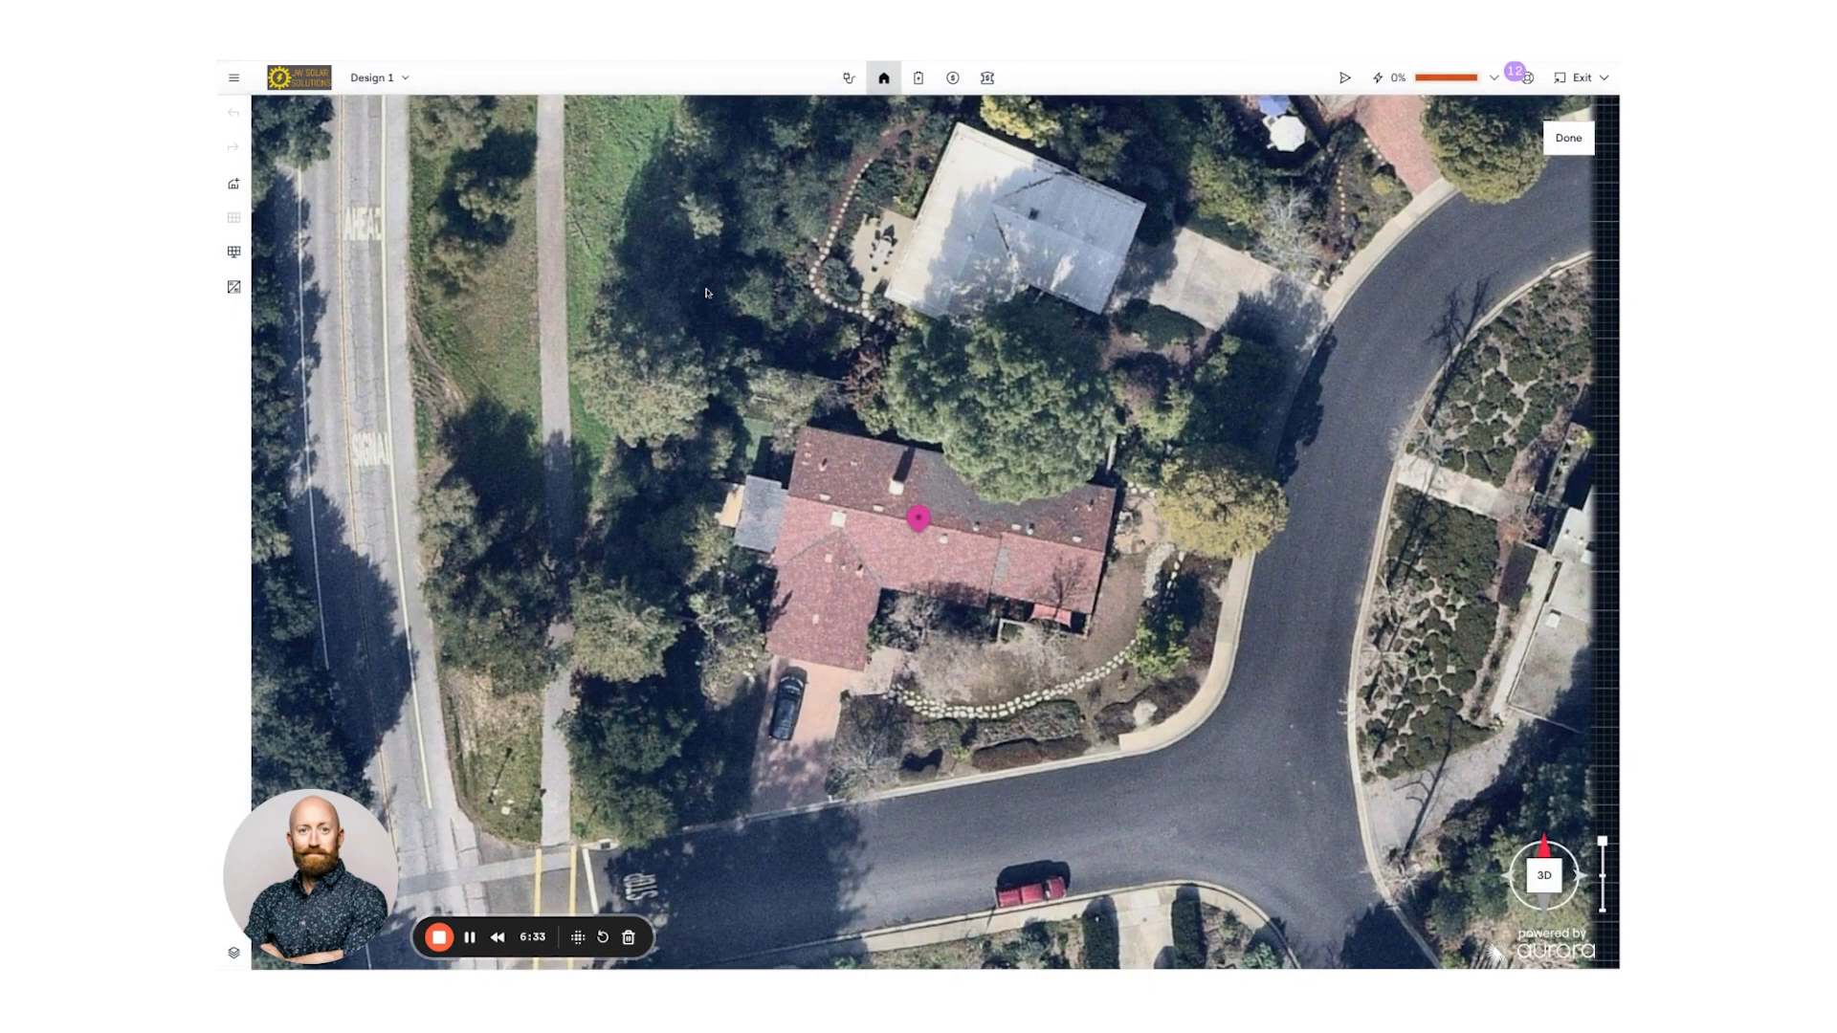
pyautogui.click(232, 185)
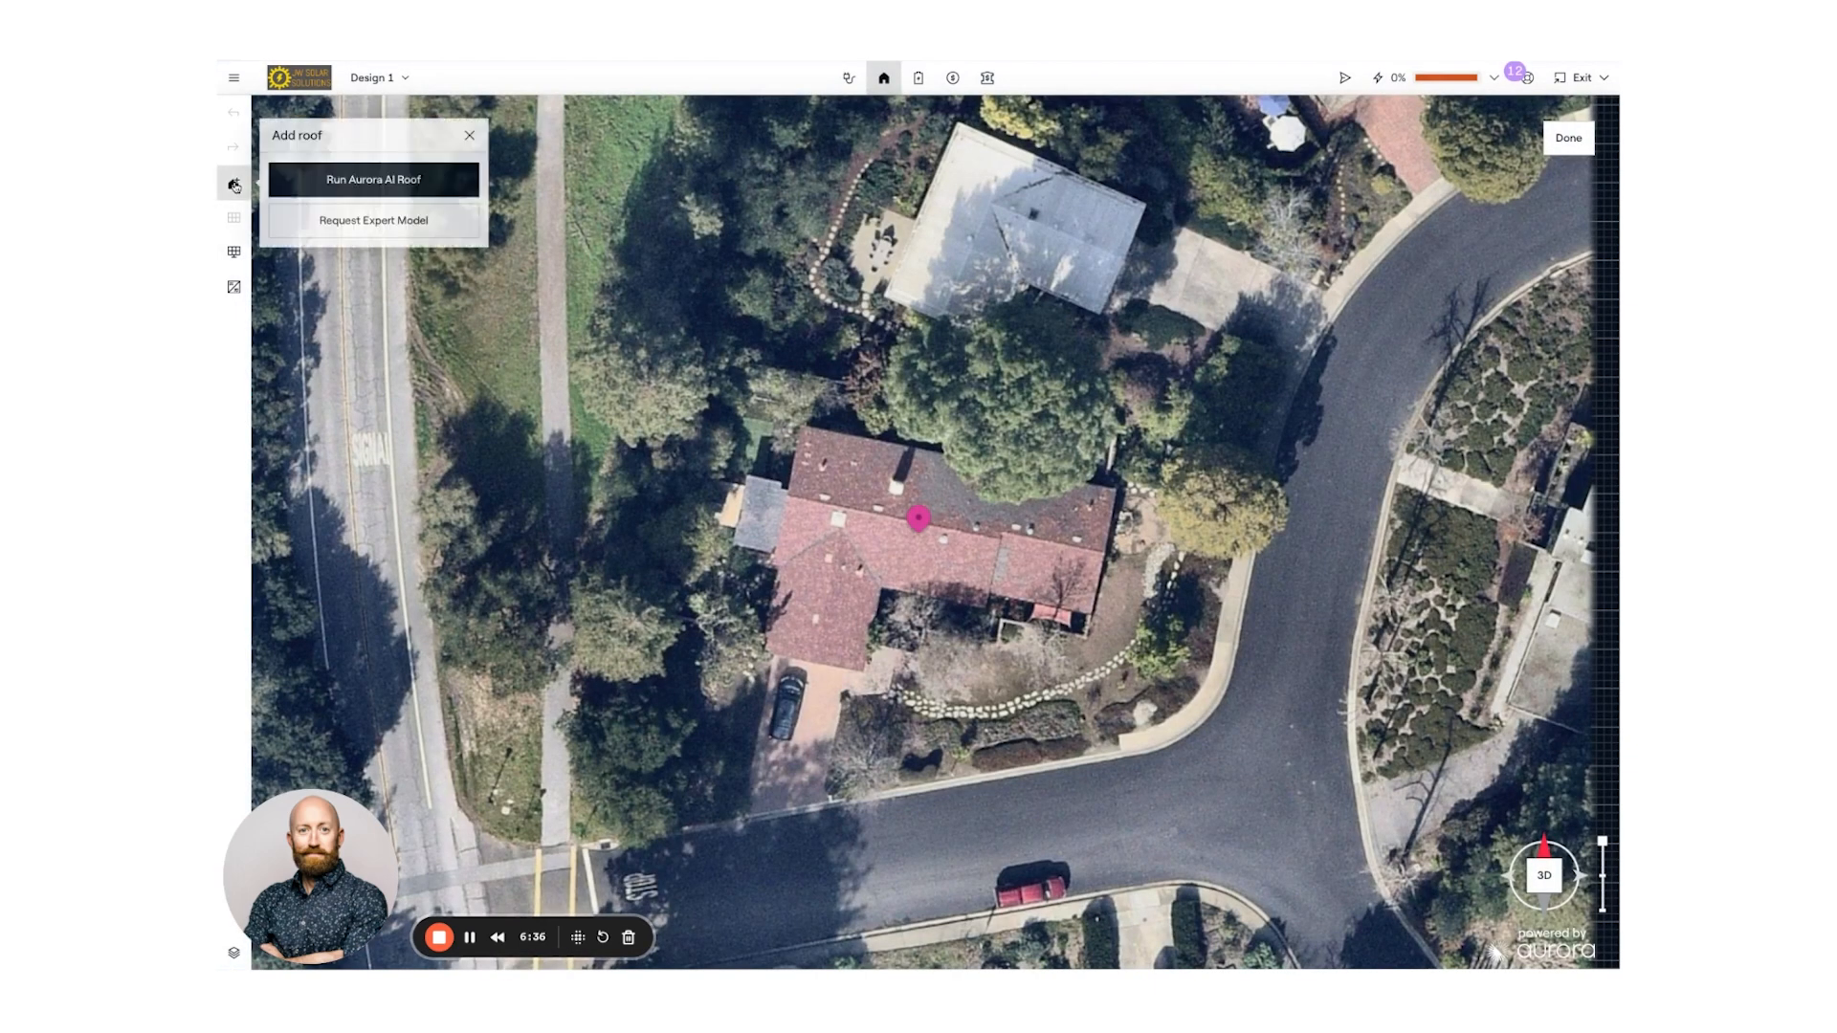
pyautogui.click(414, 180)
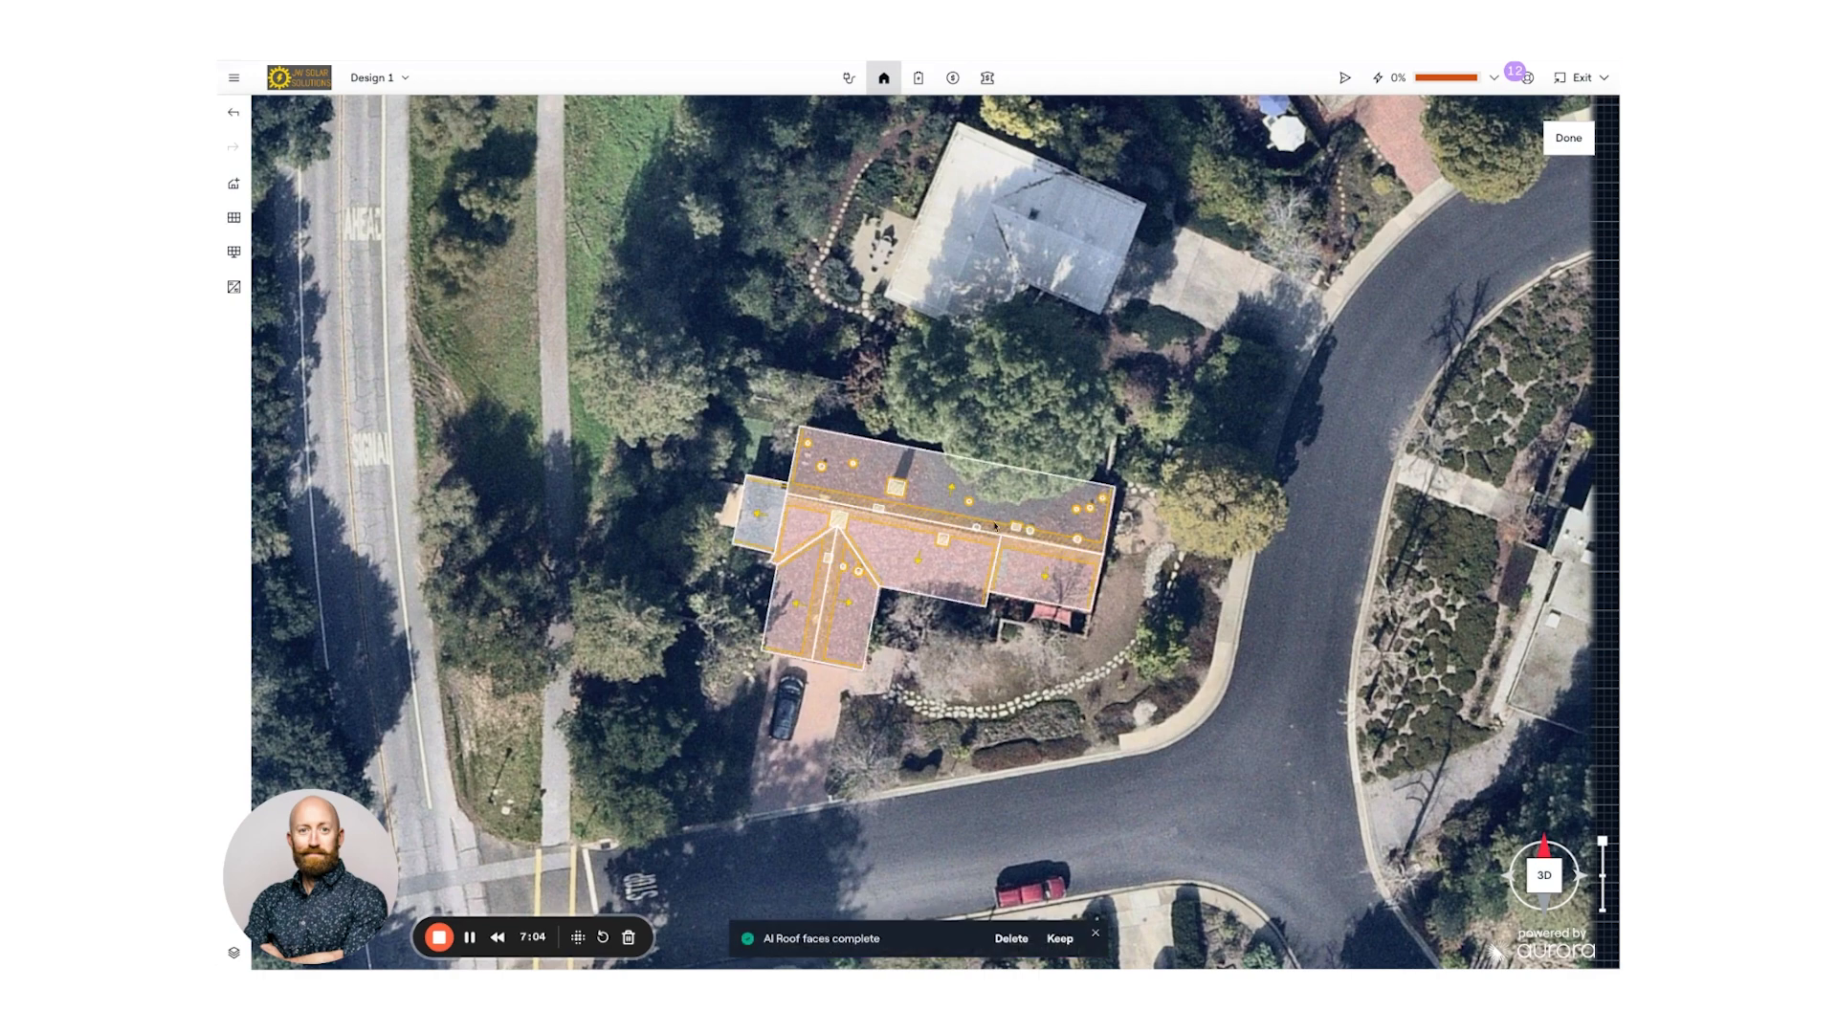
# - Zoom and tilt the map to inspect the AI-detected roof faces and obstructions in 3D
pyautogui.scroll(4, 948, 508)
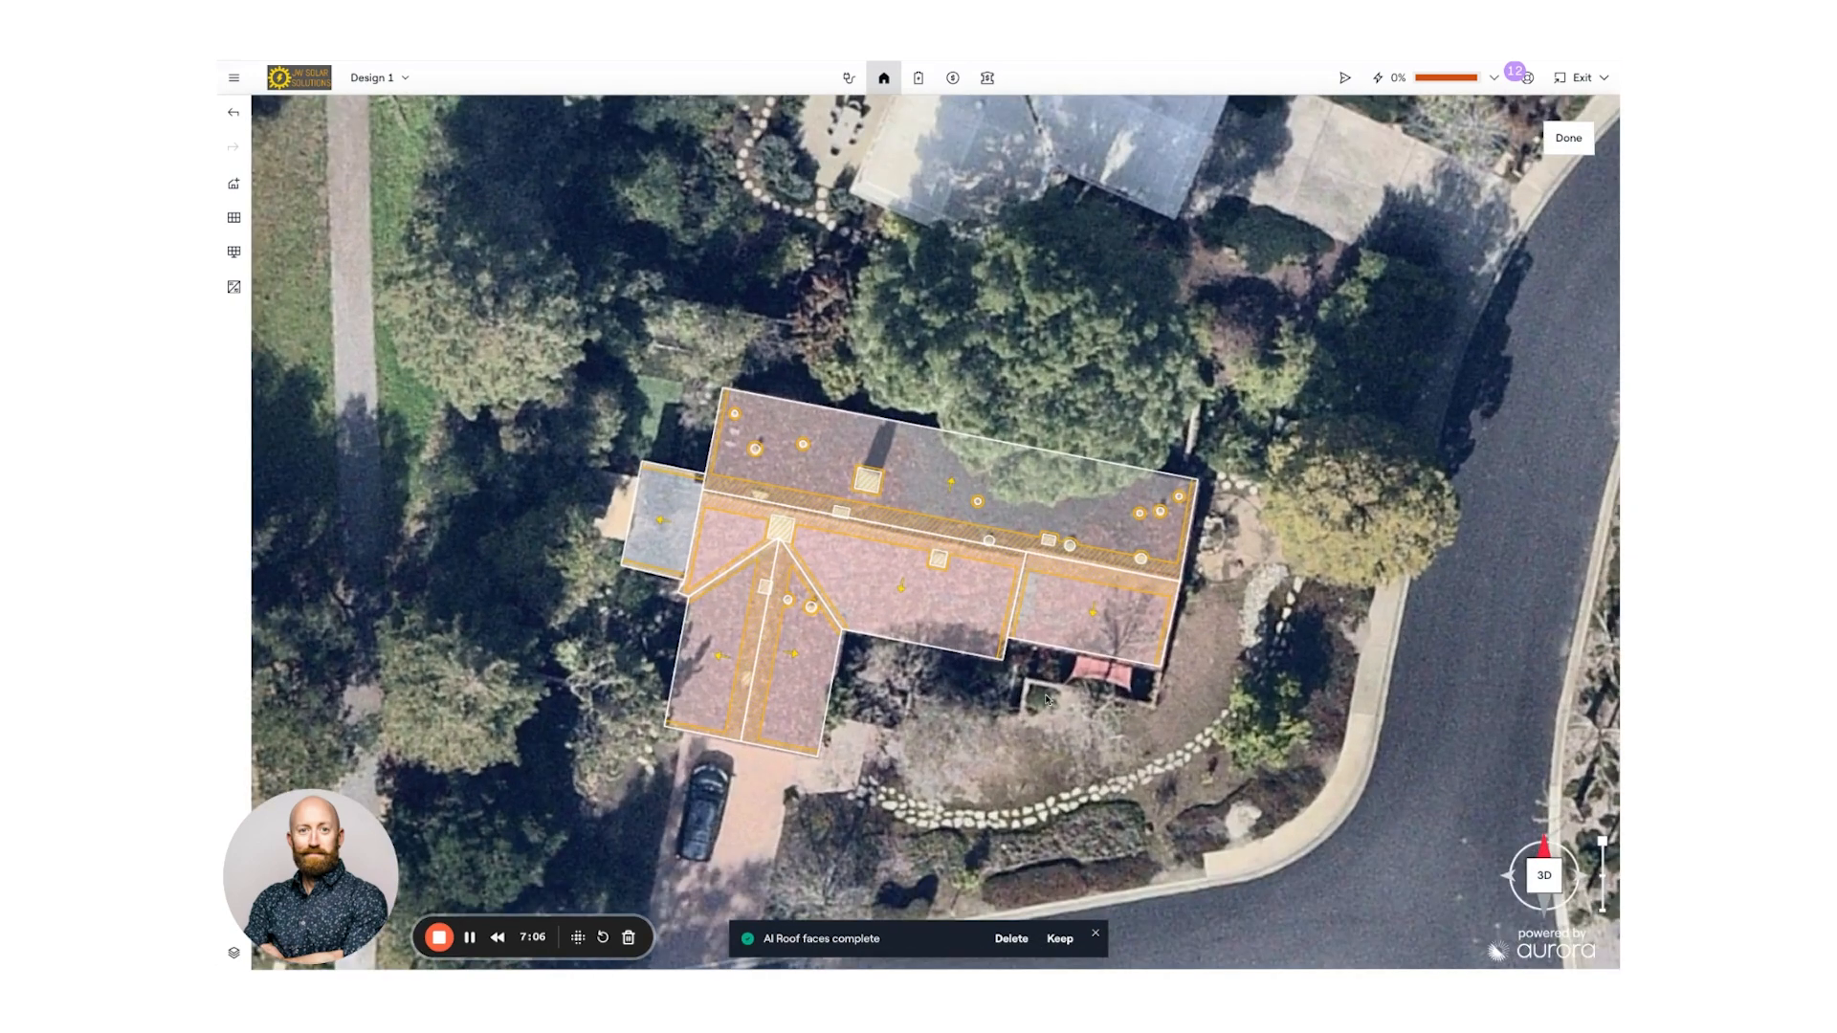
pyautogui.moveTo(1045, 701); pyautogui.dragTo(1040, 698, button='right')
pyautogui.scroll(2, 904, 632)
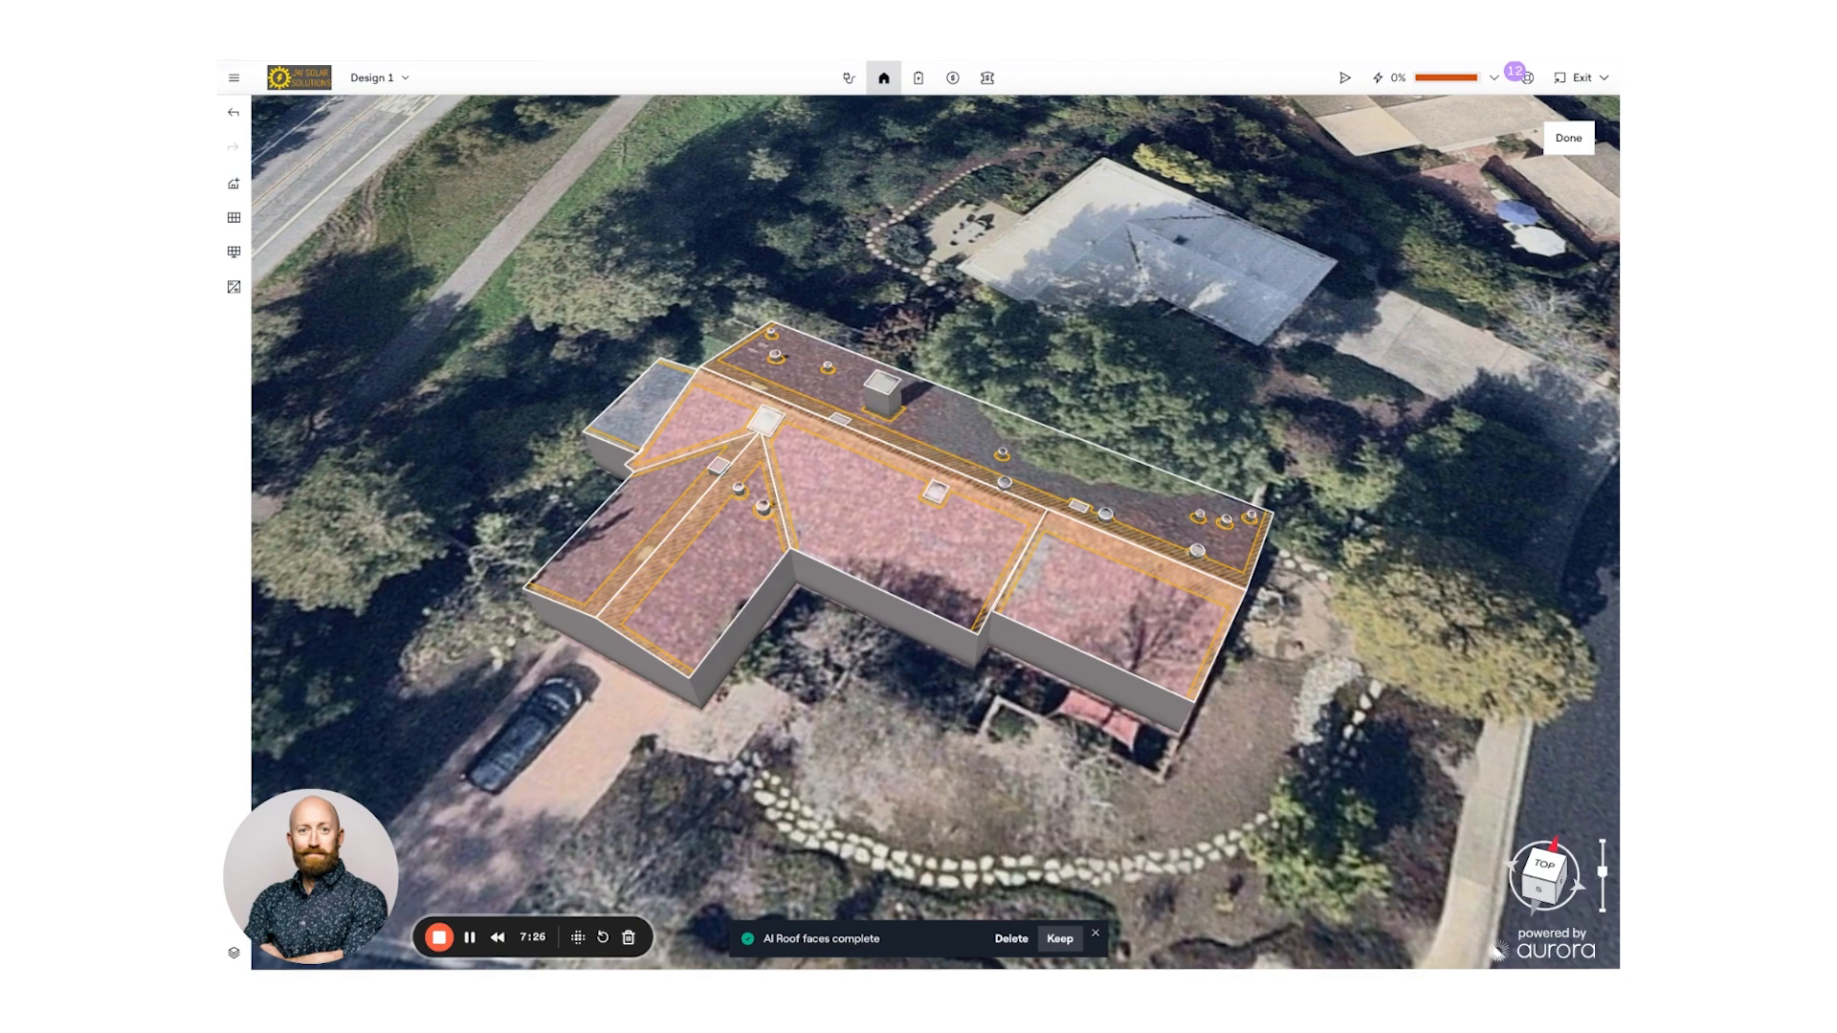
pyautogui.moveTo(968, 732)
pyautogui.mouseDown()
pyautogui.moveTo(943, 696)
pyautogui.moveTo(955, 721)
pyautogui.mouseUp()
pyautogui.moveTo(898, 633); pyautogui.dragTo(912, 649)
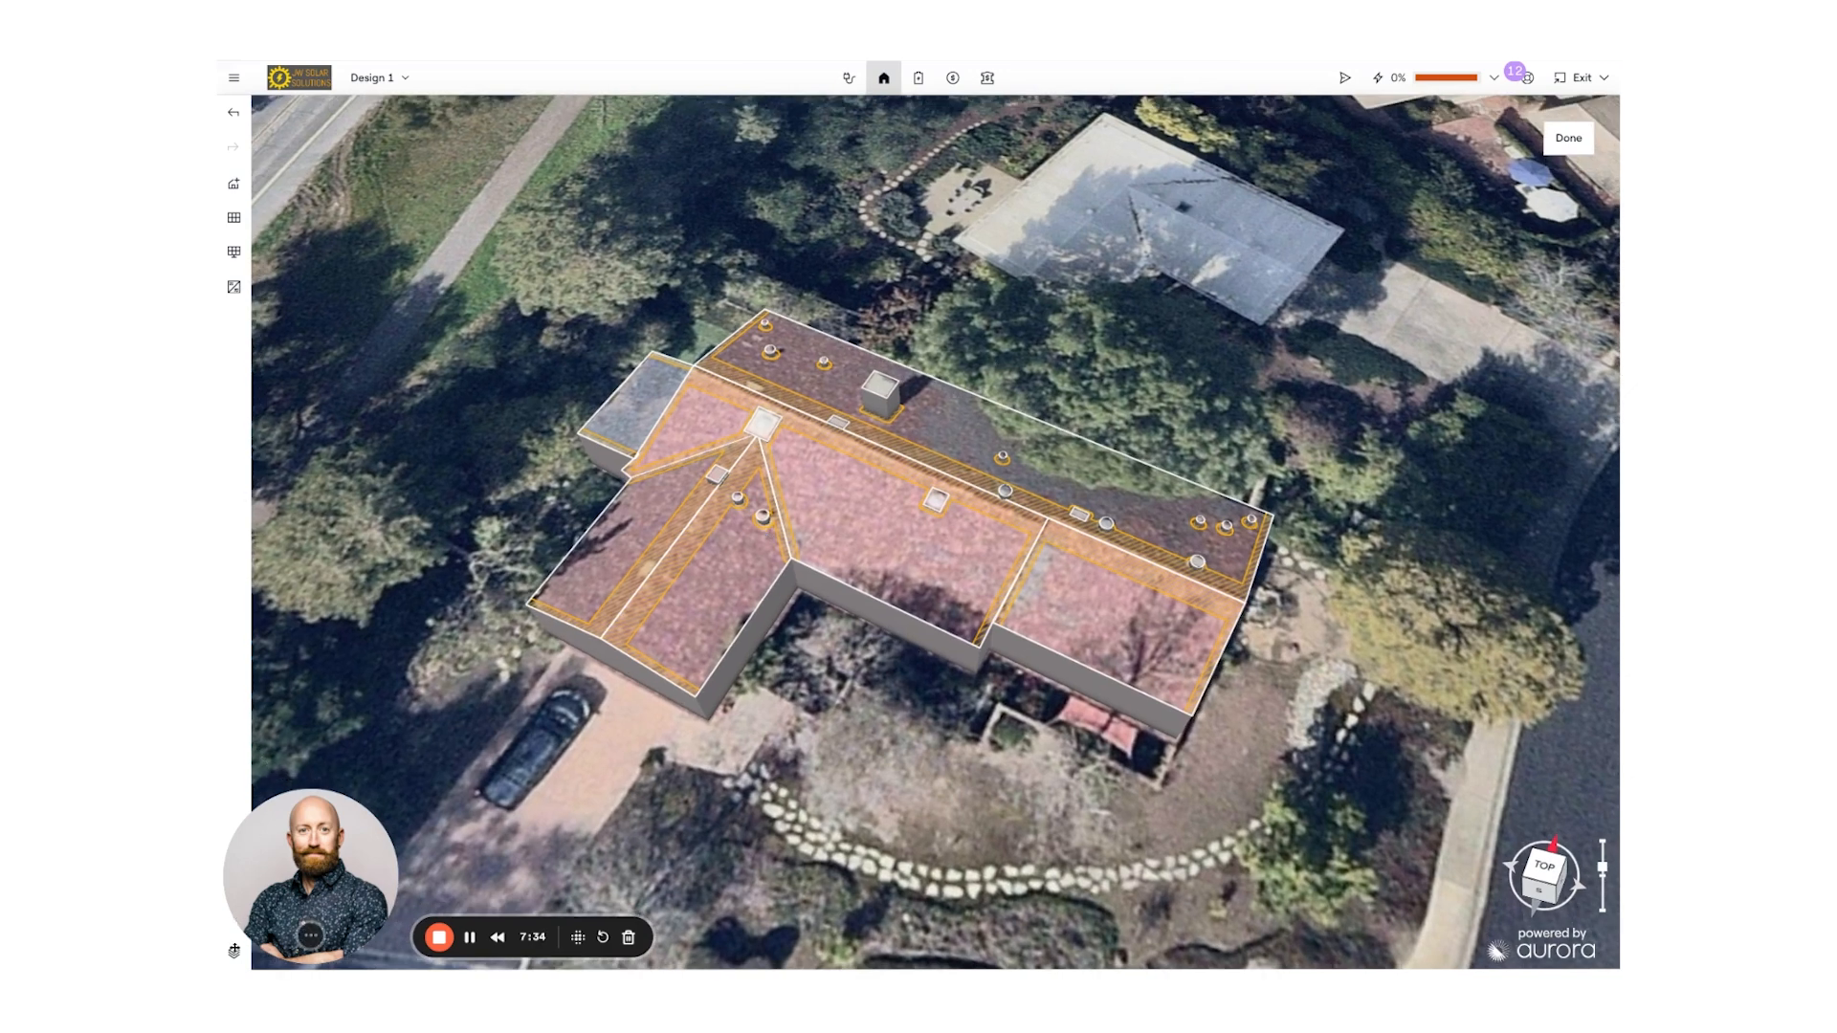
pyautogui.moveTo(329, 879); pyautogui.dragTo(373, 880)
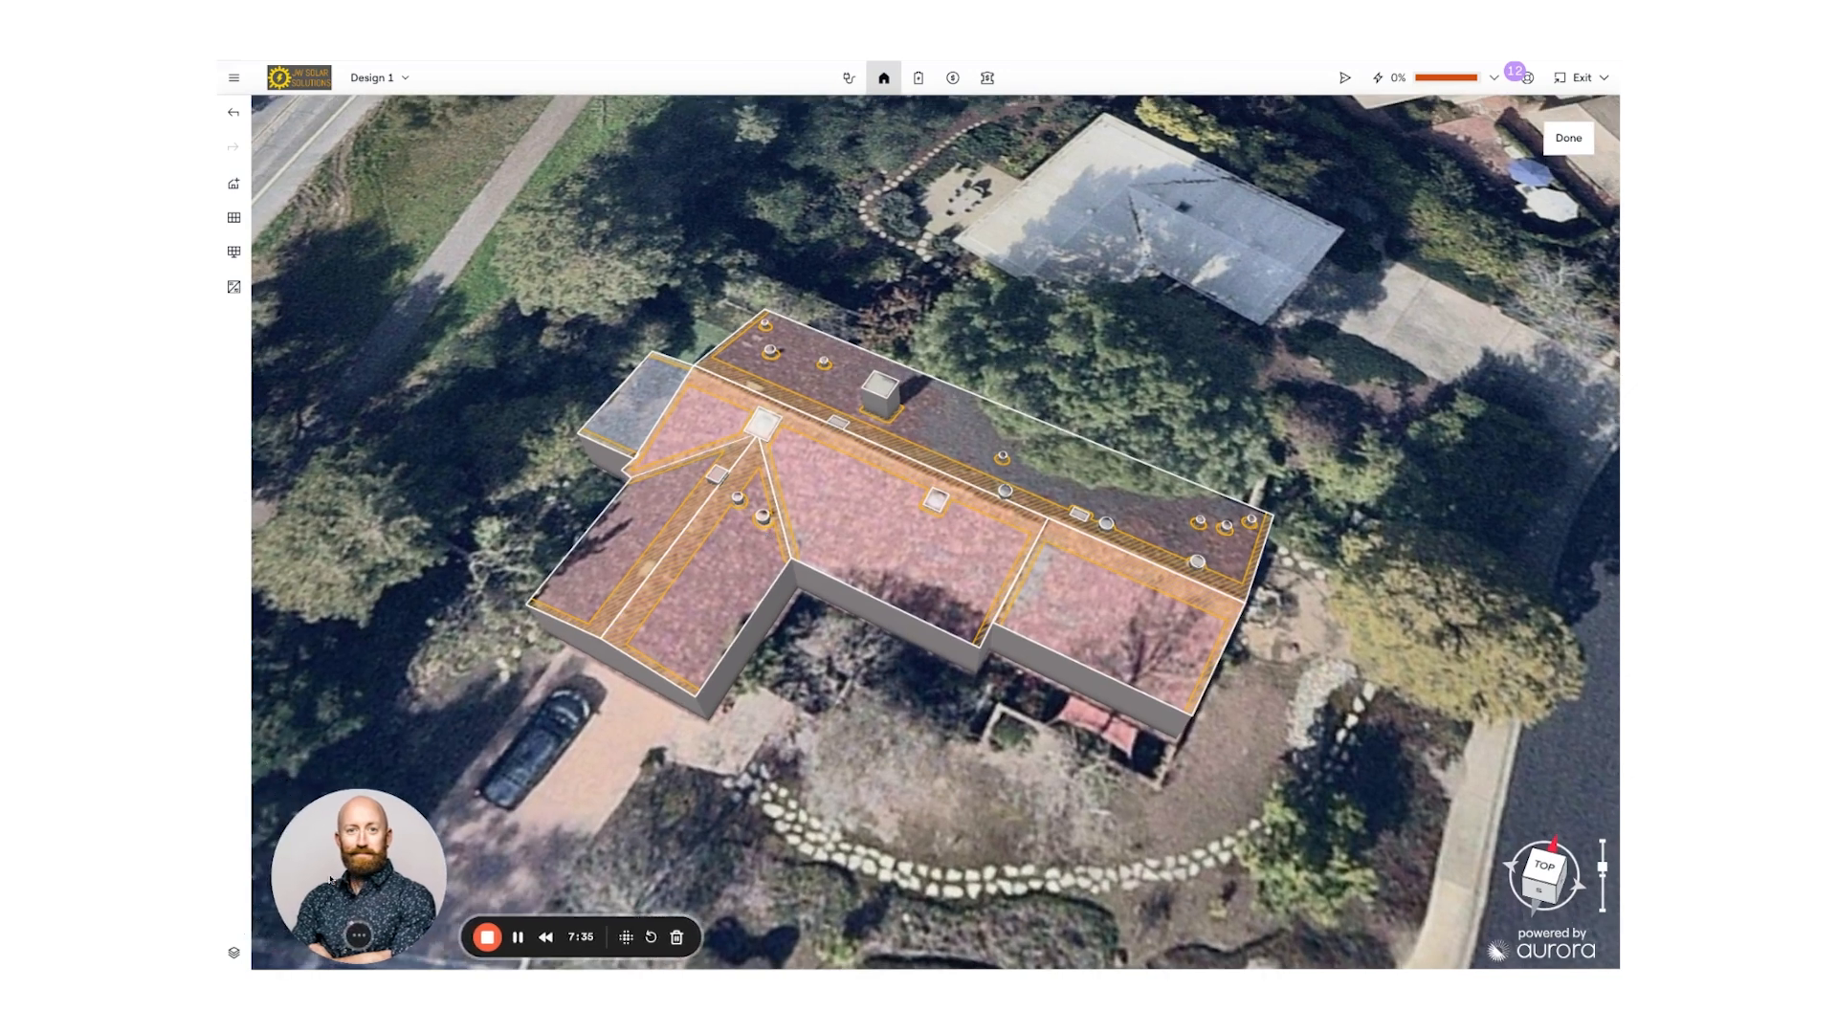
# - Show the map overlay layers menu with Irradiance, LIDAR, Trees, Rulers and Sun path
pyautogui.click(234, 955)
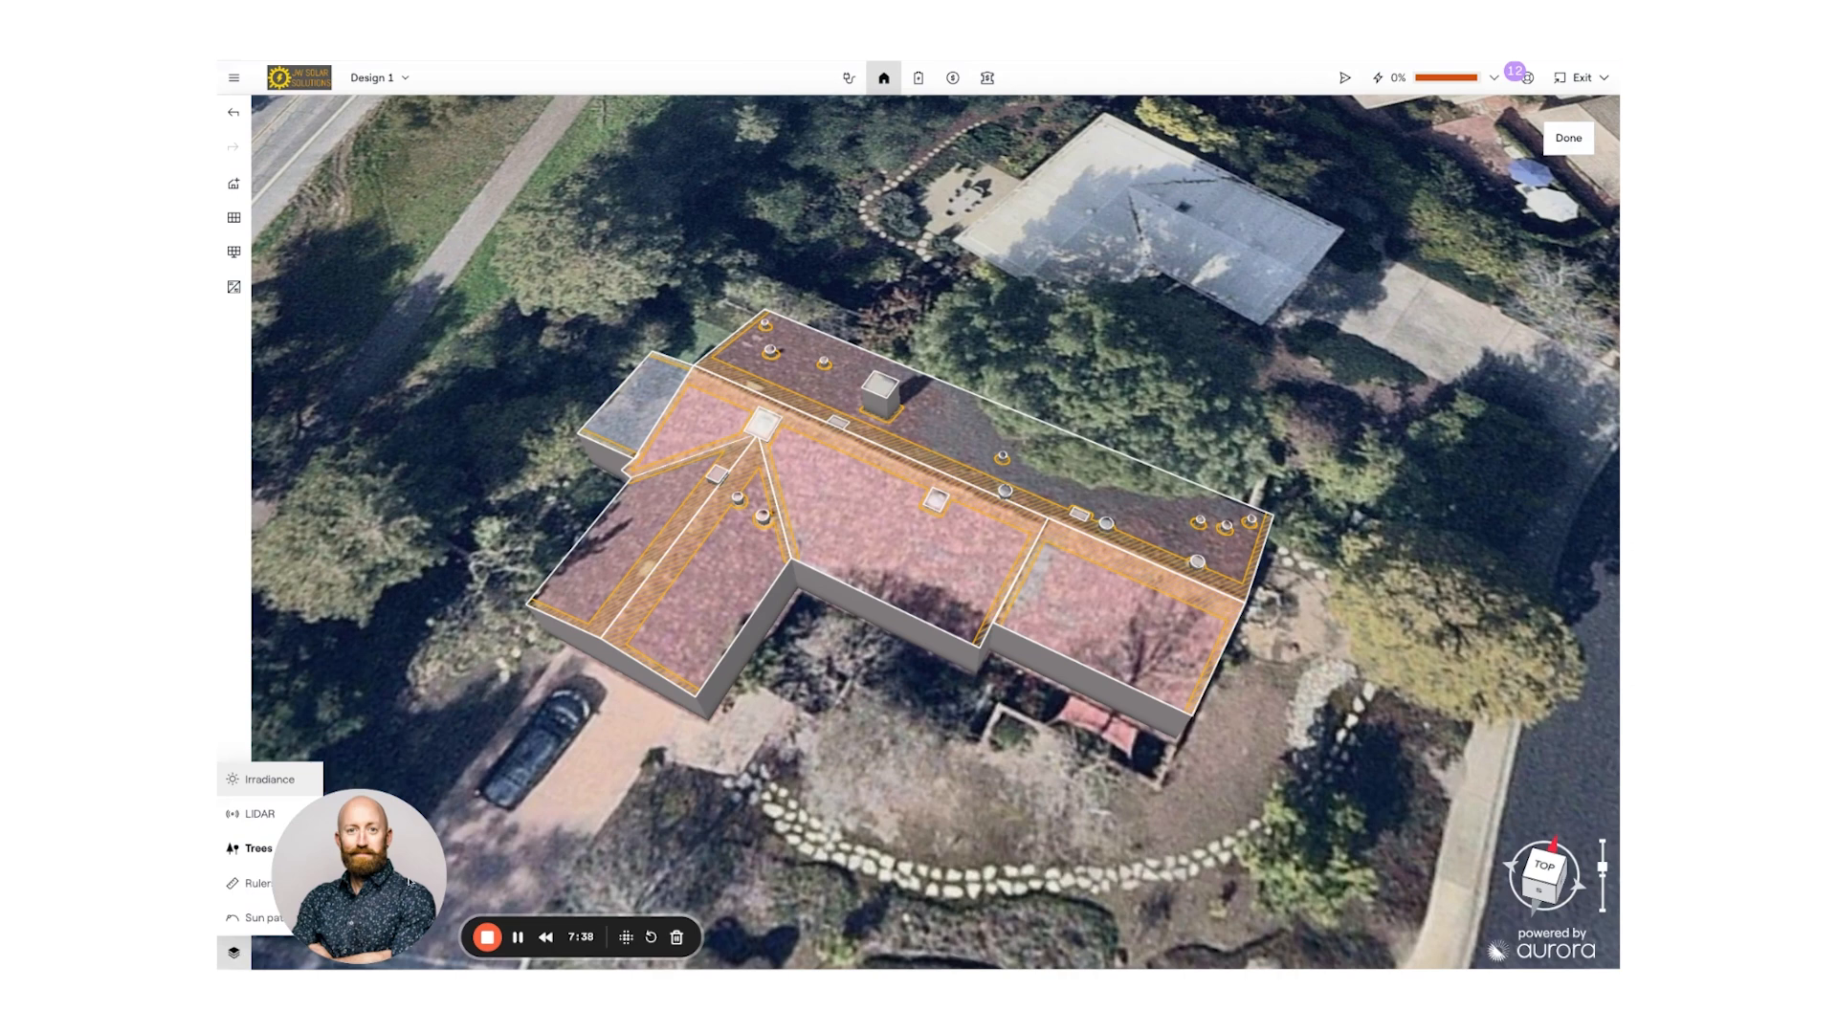
pyautogui.moveTo(297, 872); pyautogui.dragTo(396, 871)
pyautogui.click(233, 953)
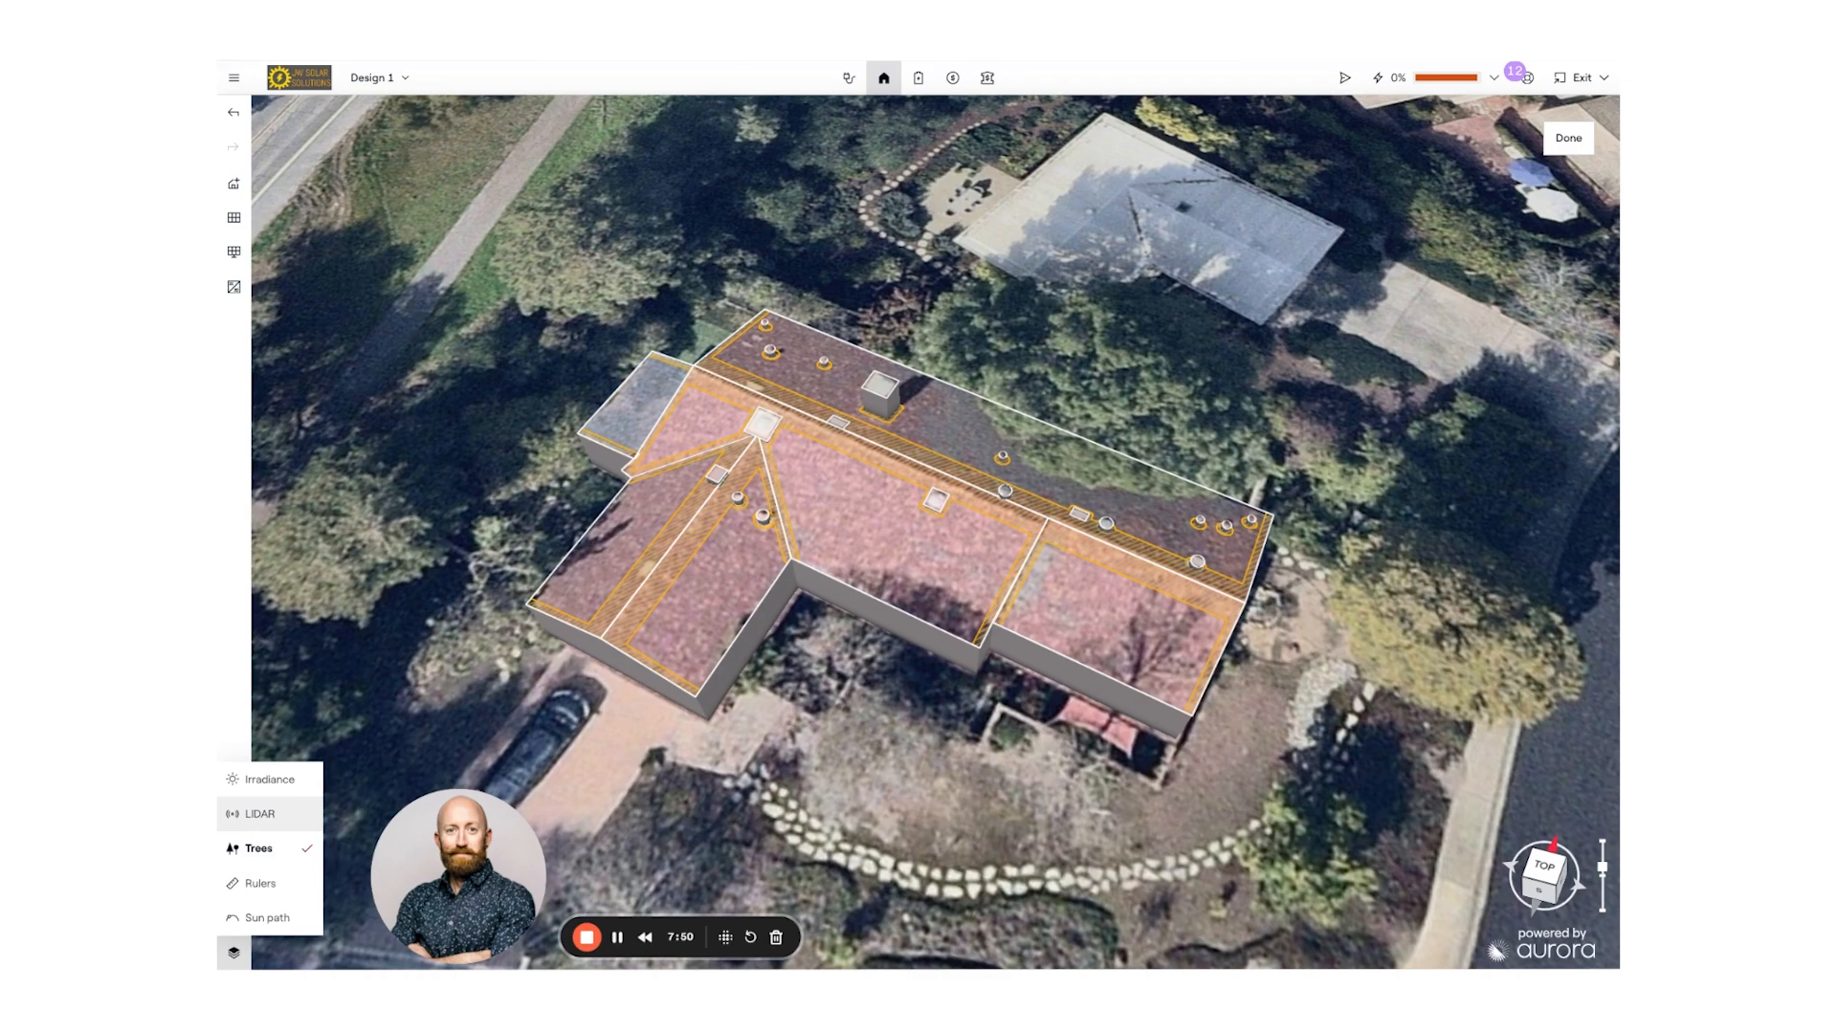
pyautogui.click(258, 813)
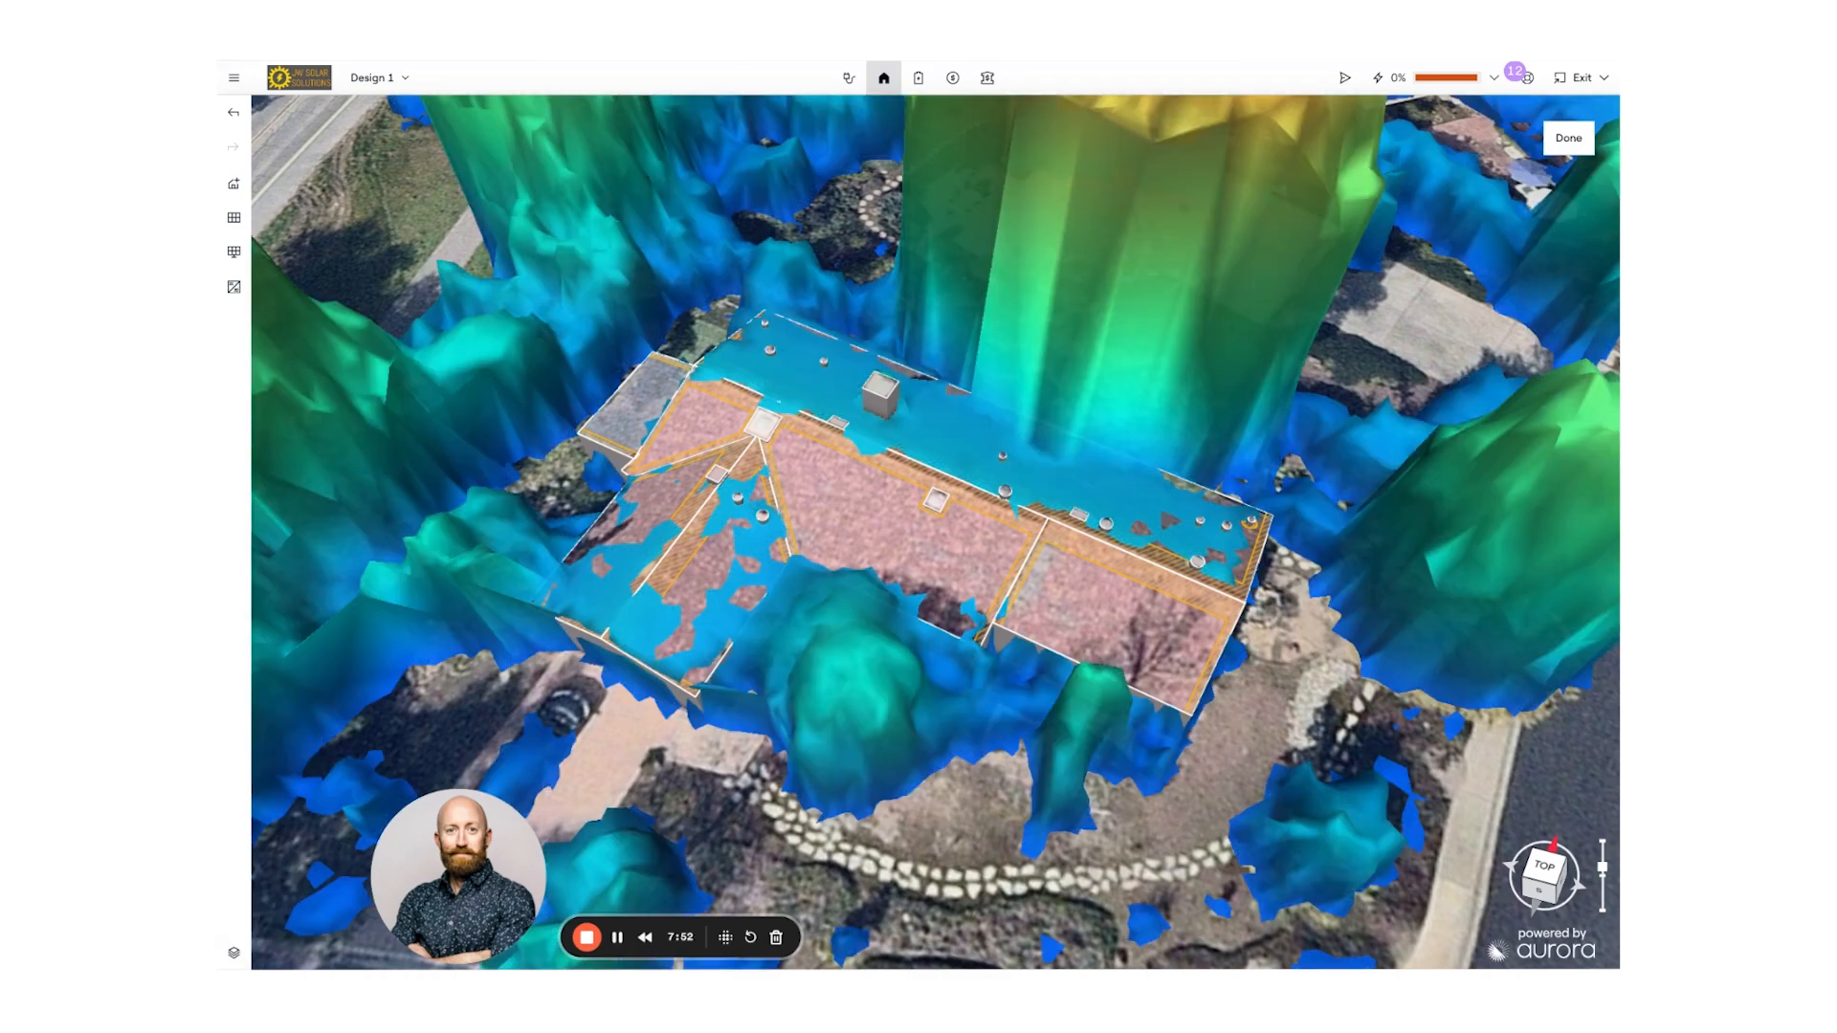
pyautogui.moveTo(857, 662); pyautogui.dragTo(905, 632, button='right')
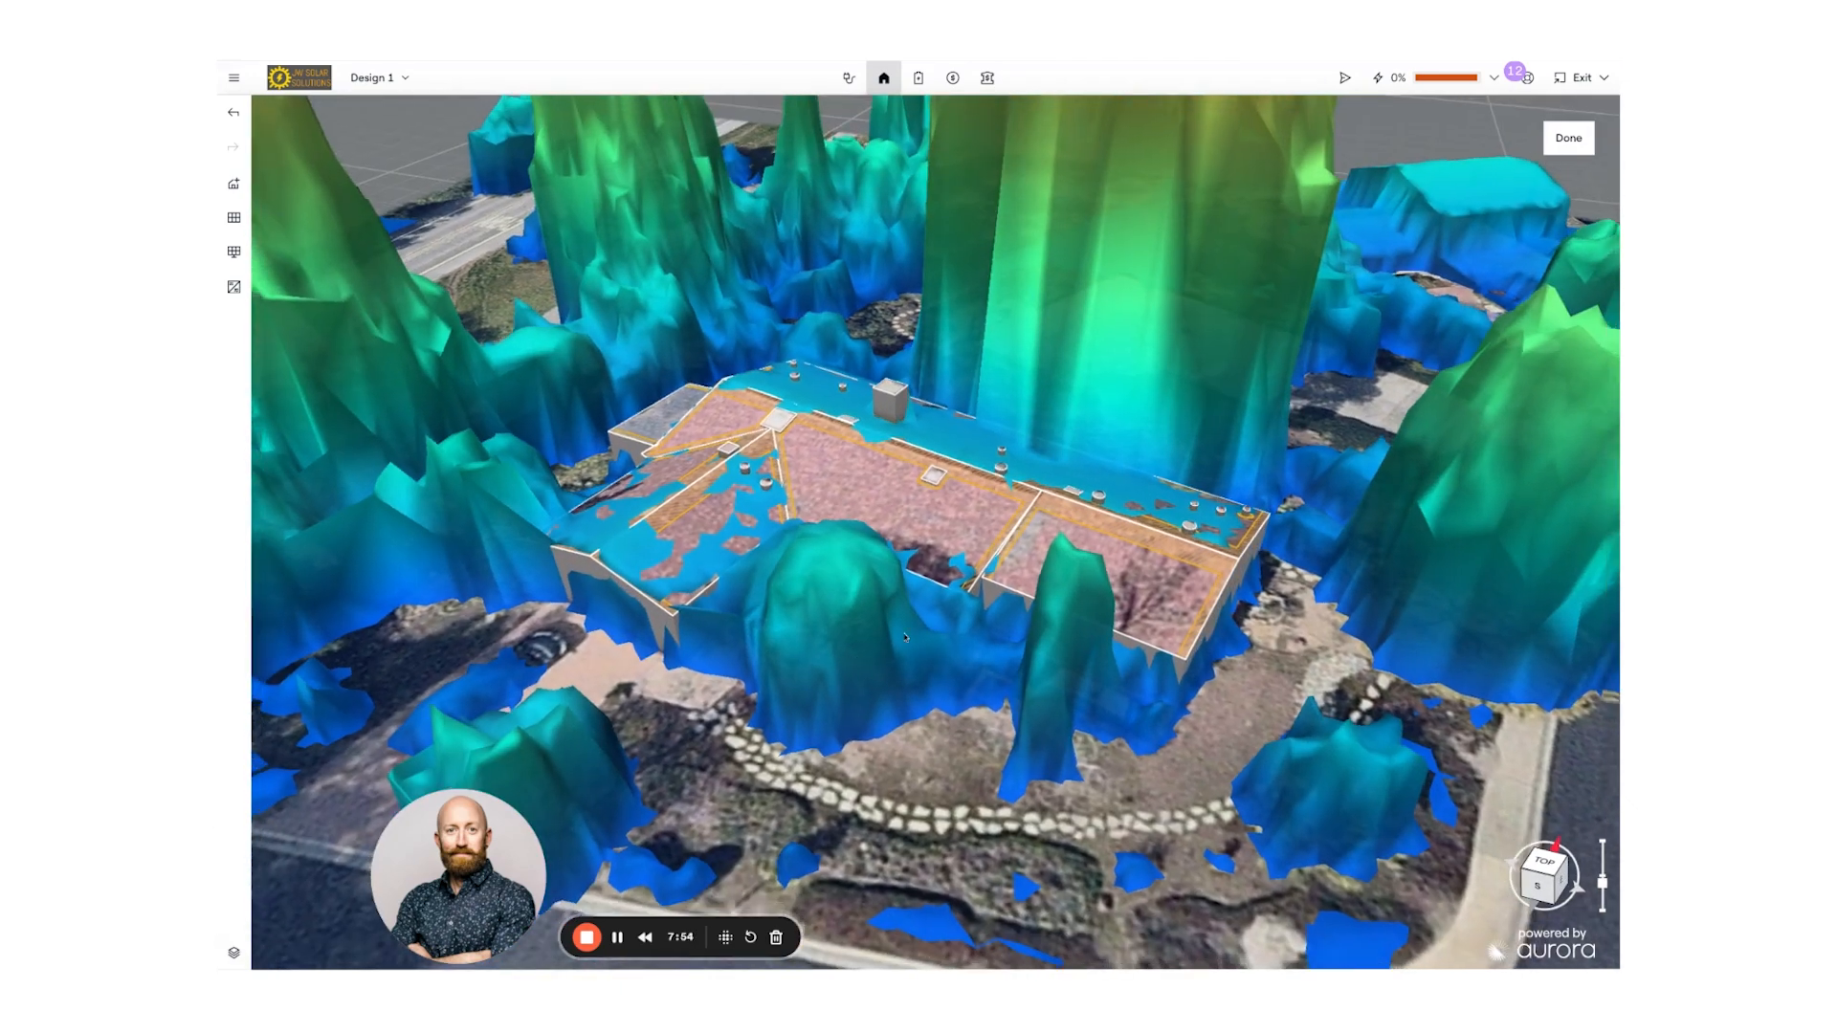
pyautogui.scroll(-5, 907, 632)
pyautogui.scroll(4, 909, 622)
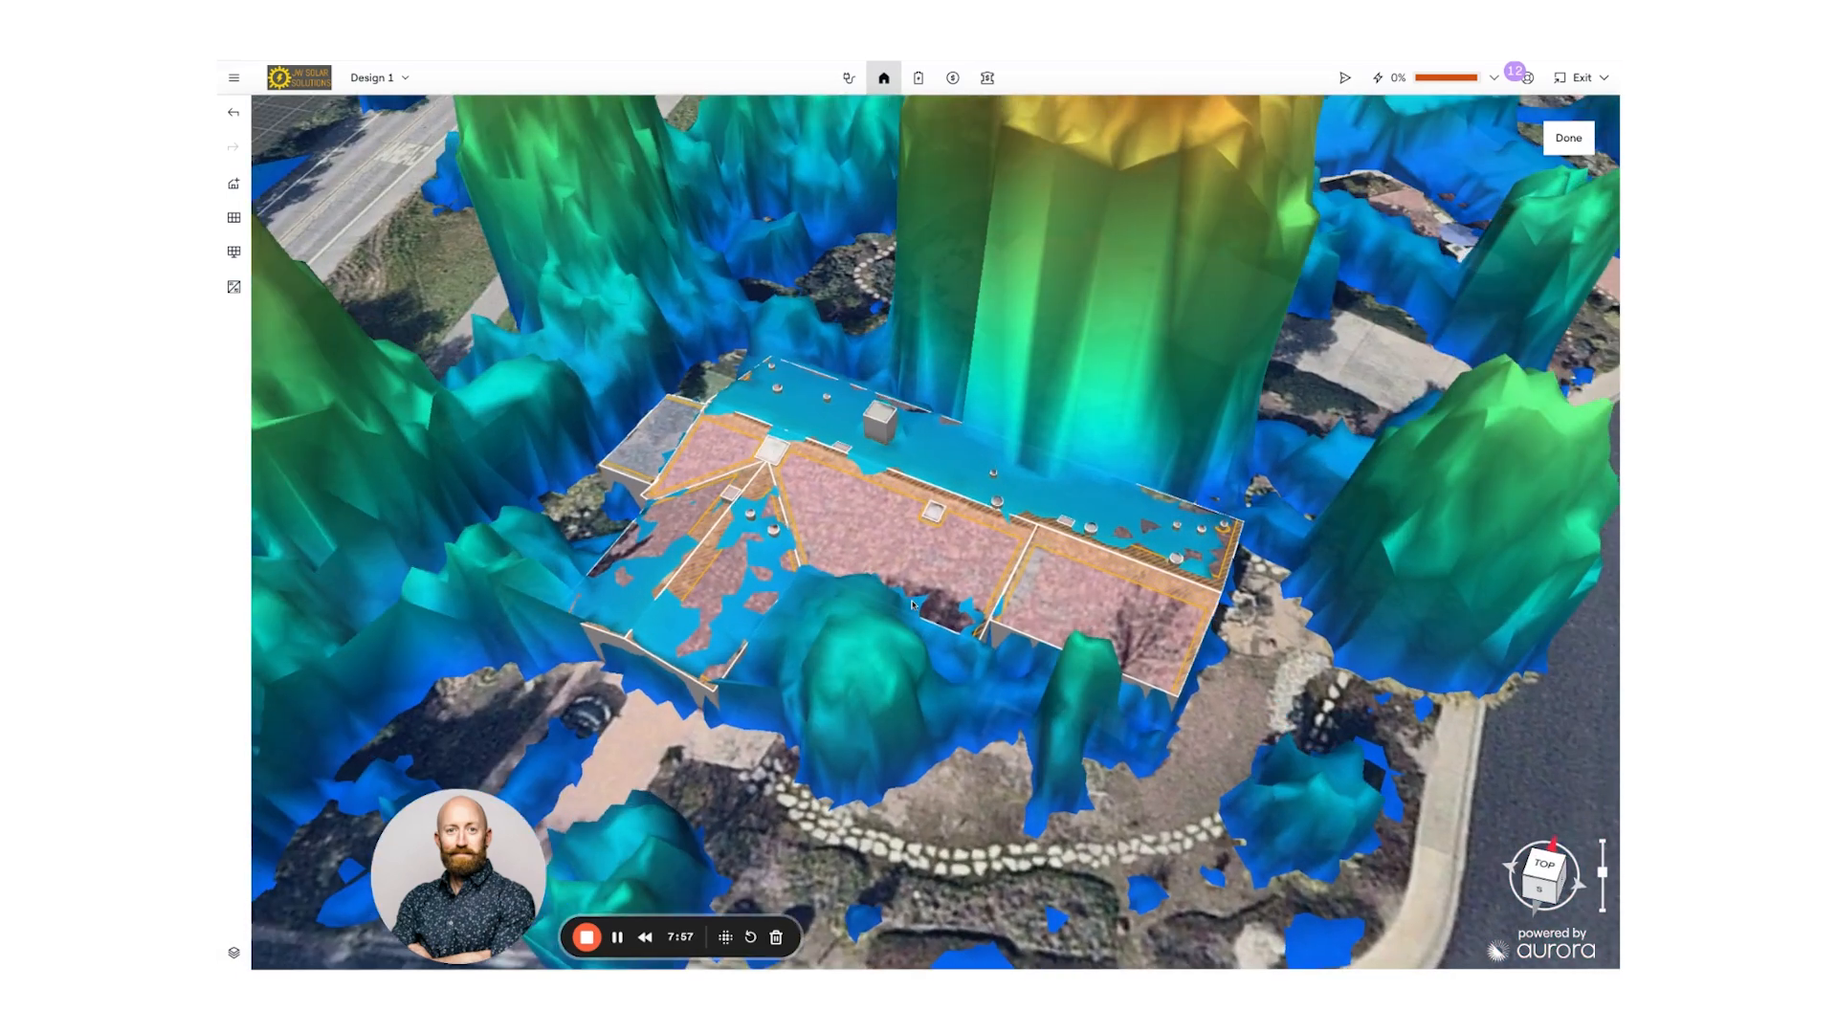
pyautogui.moveTo(911, 605); pyautogui.dragTo(949, 638, button='right')
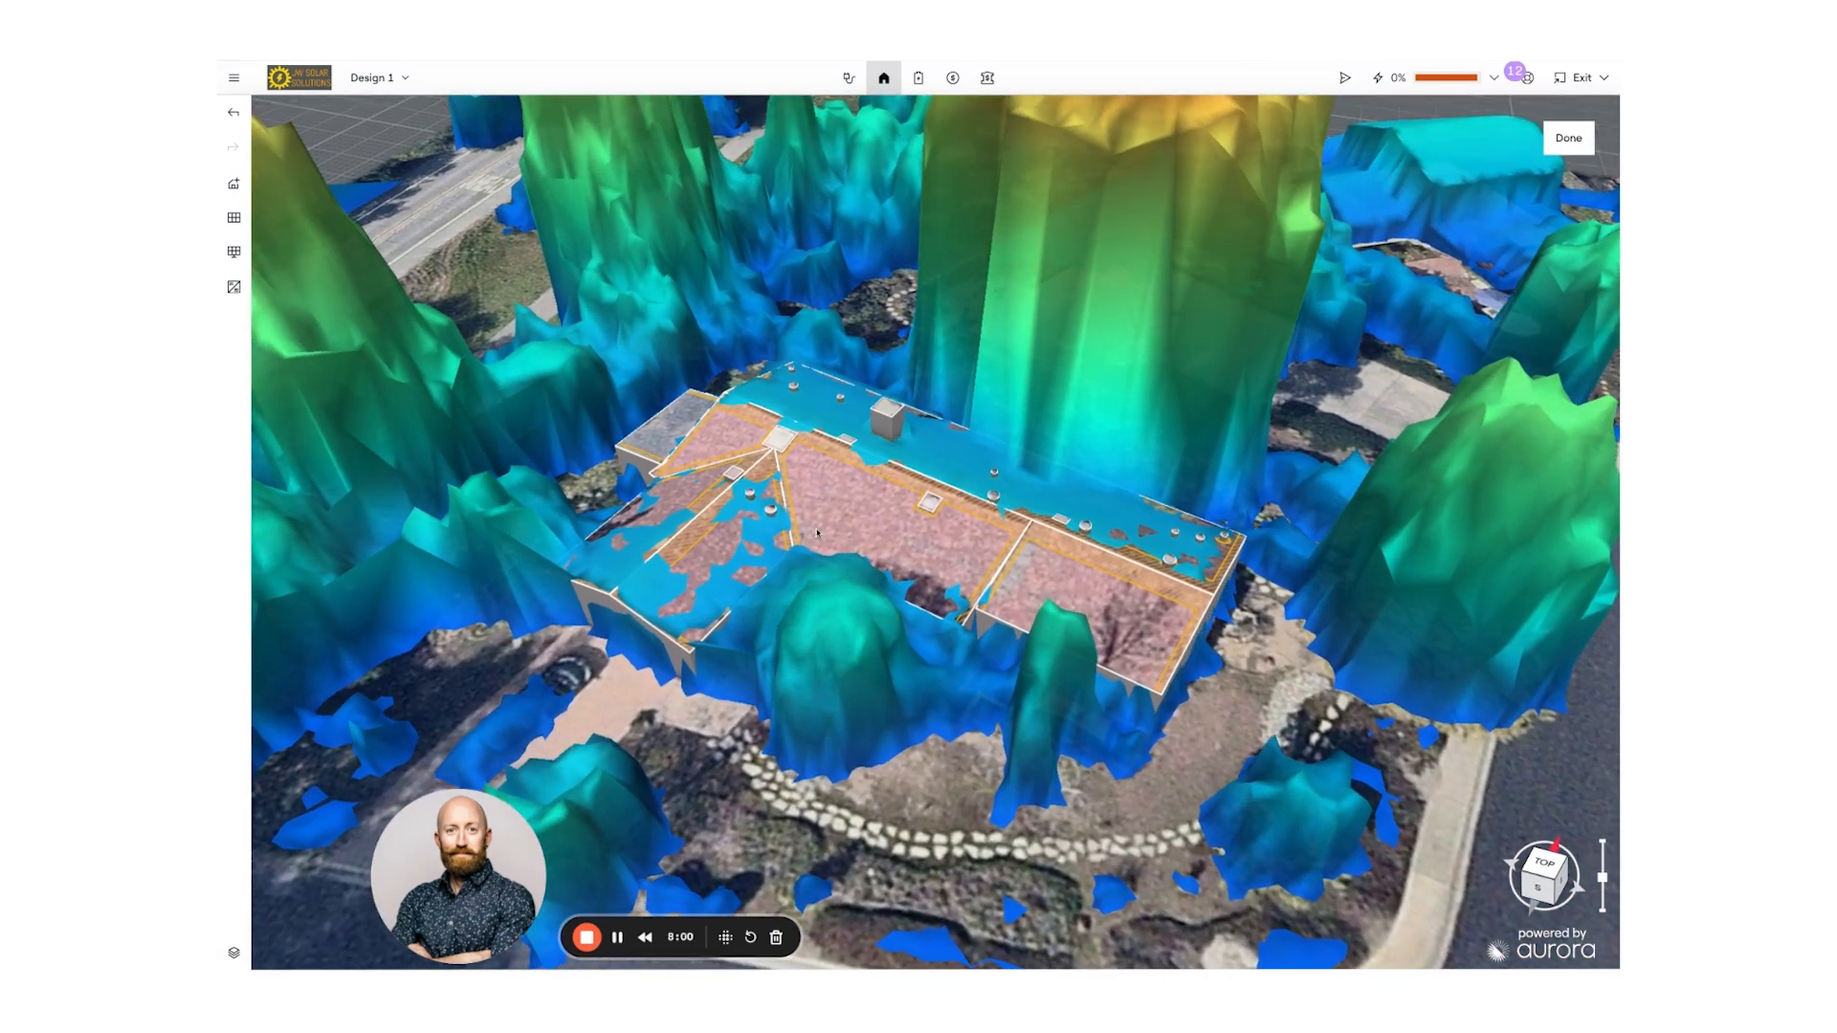
pyautogui.click(233, 953)
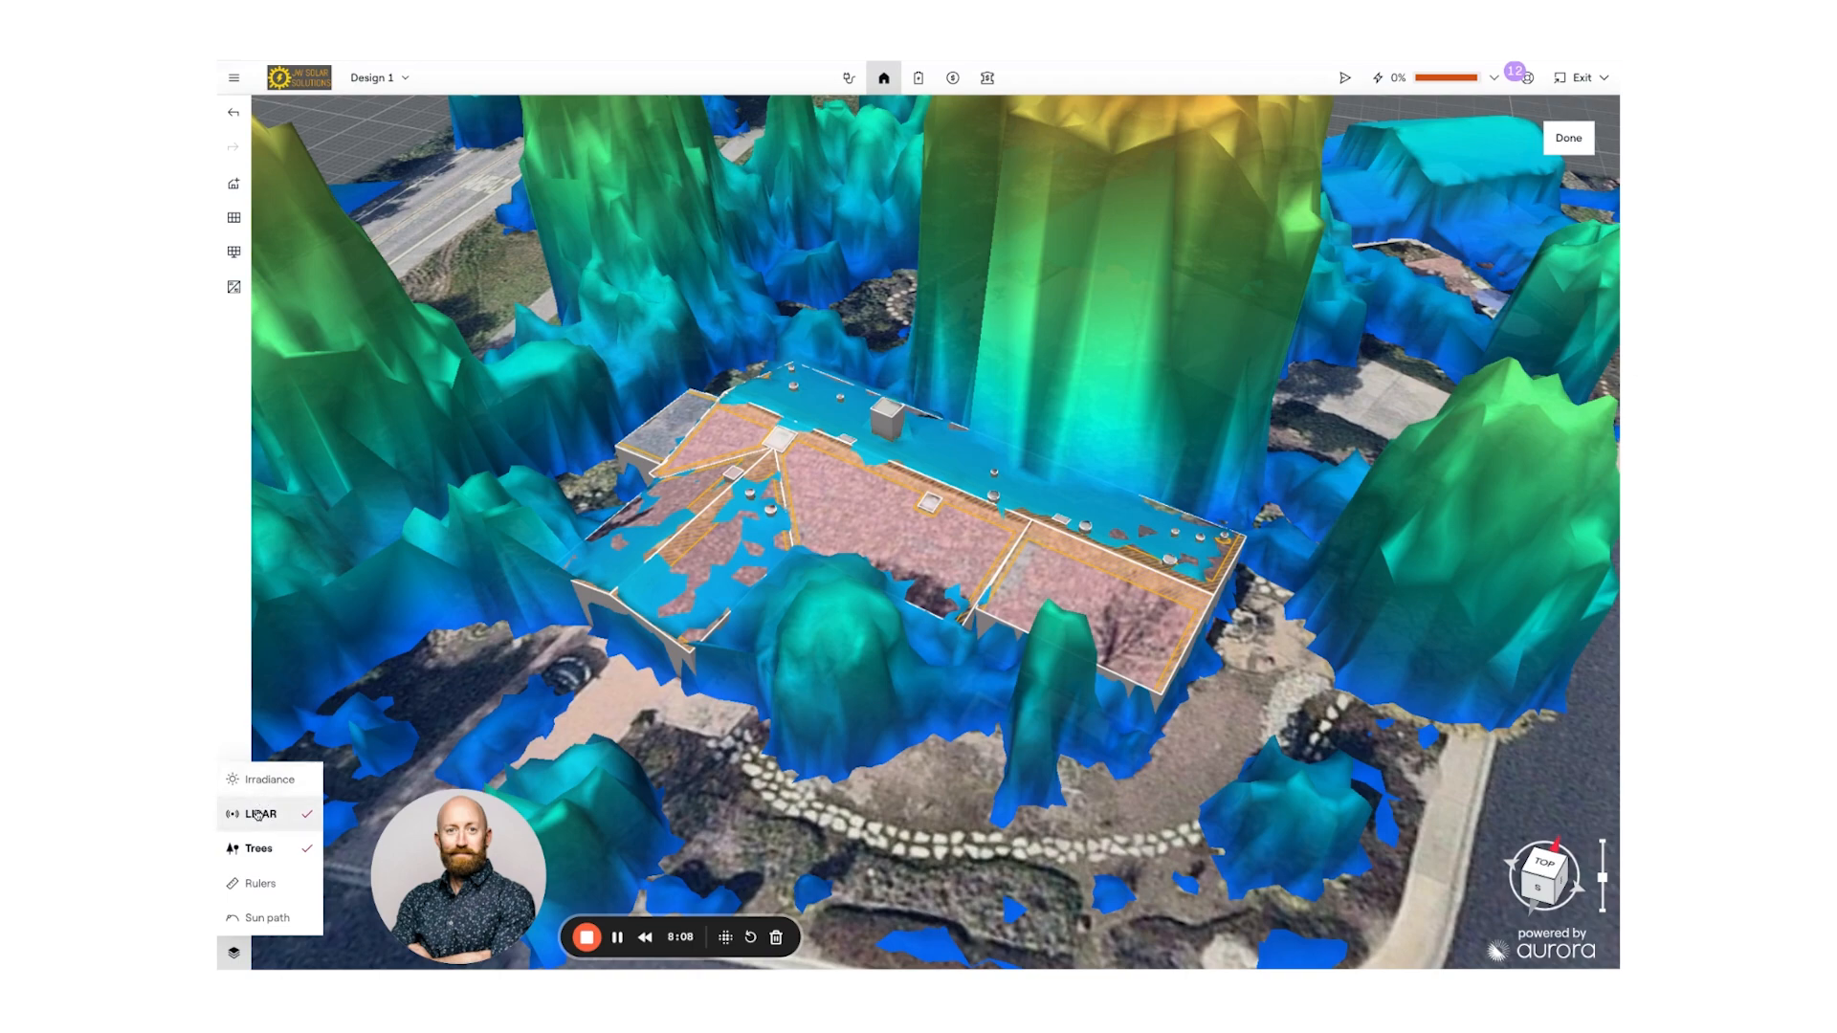
pyautogui.click(257, 815)
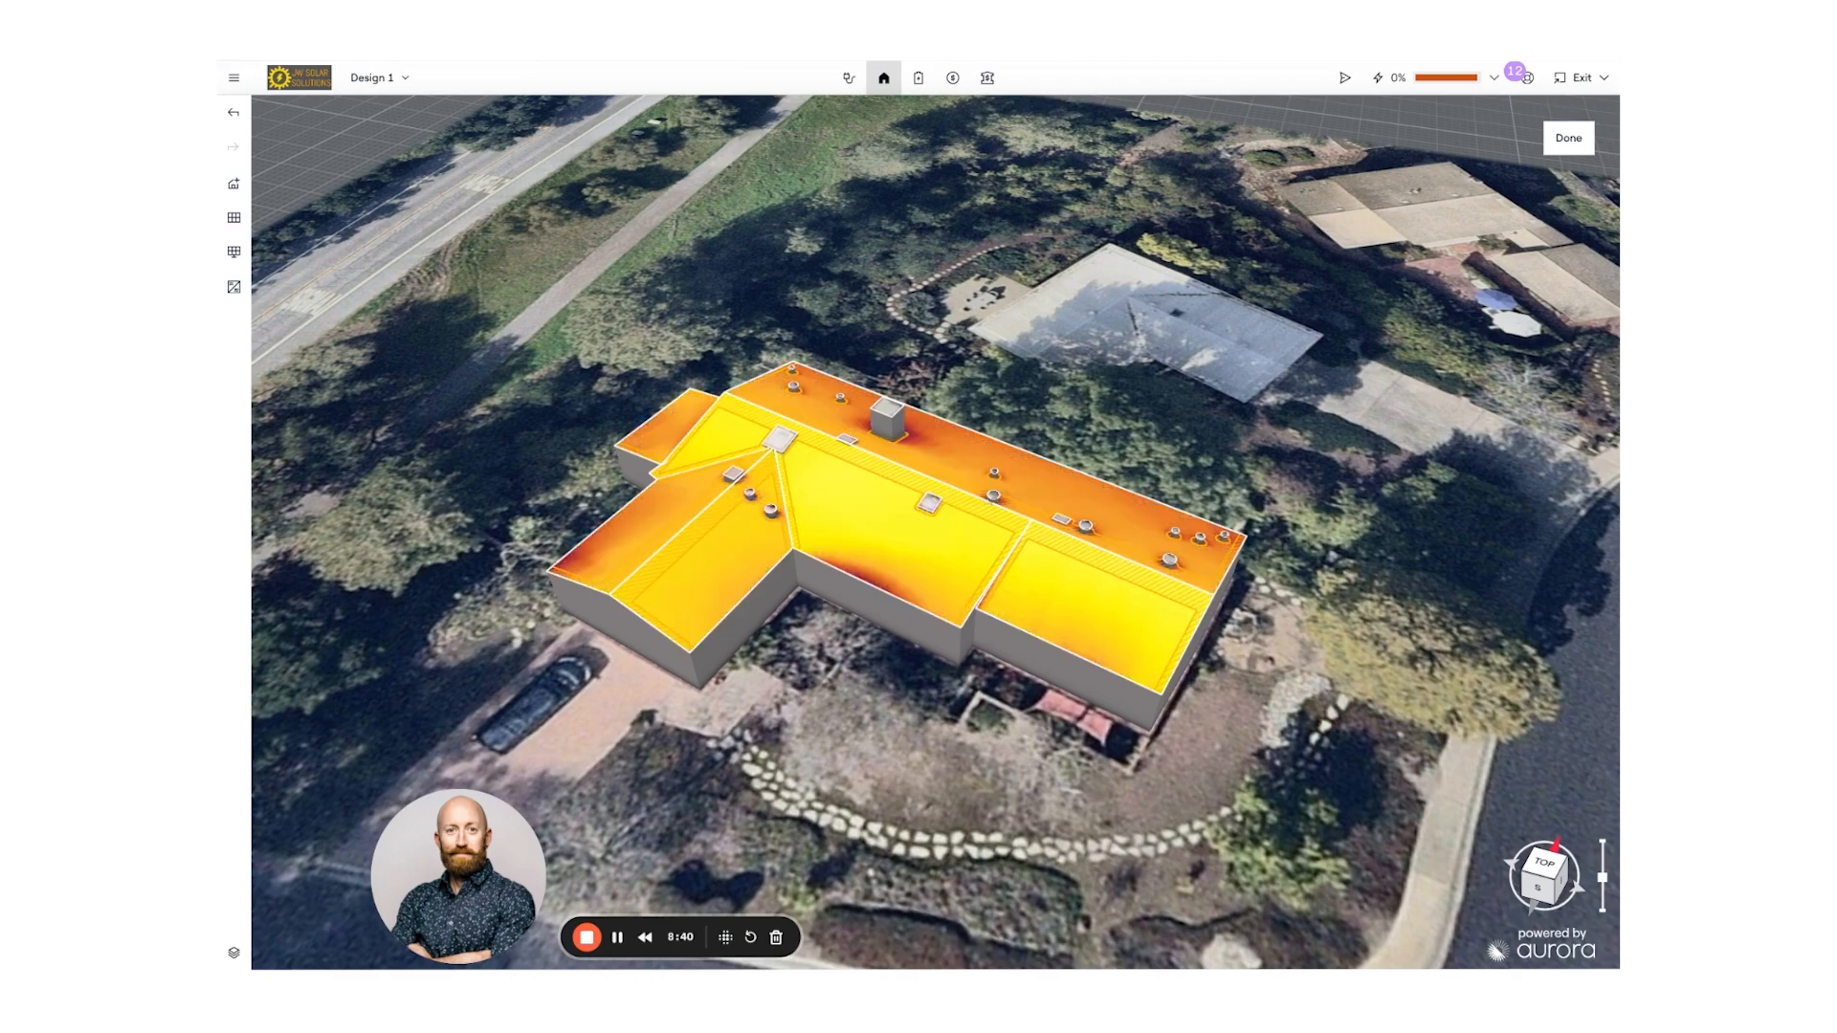
# - Tilt, zoom and orbit around the house to inspect the yellow-to-orange irradiance shading on the roof
pyautogui.moveTo(889, 618); pyautogui.dragTo(881, 735, button='right')
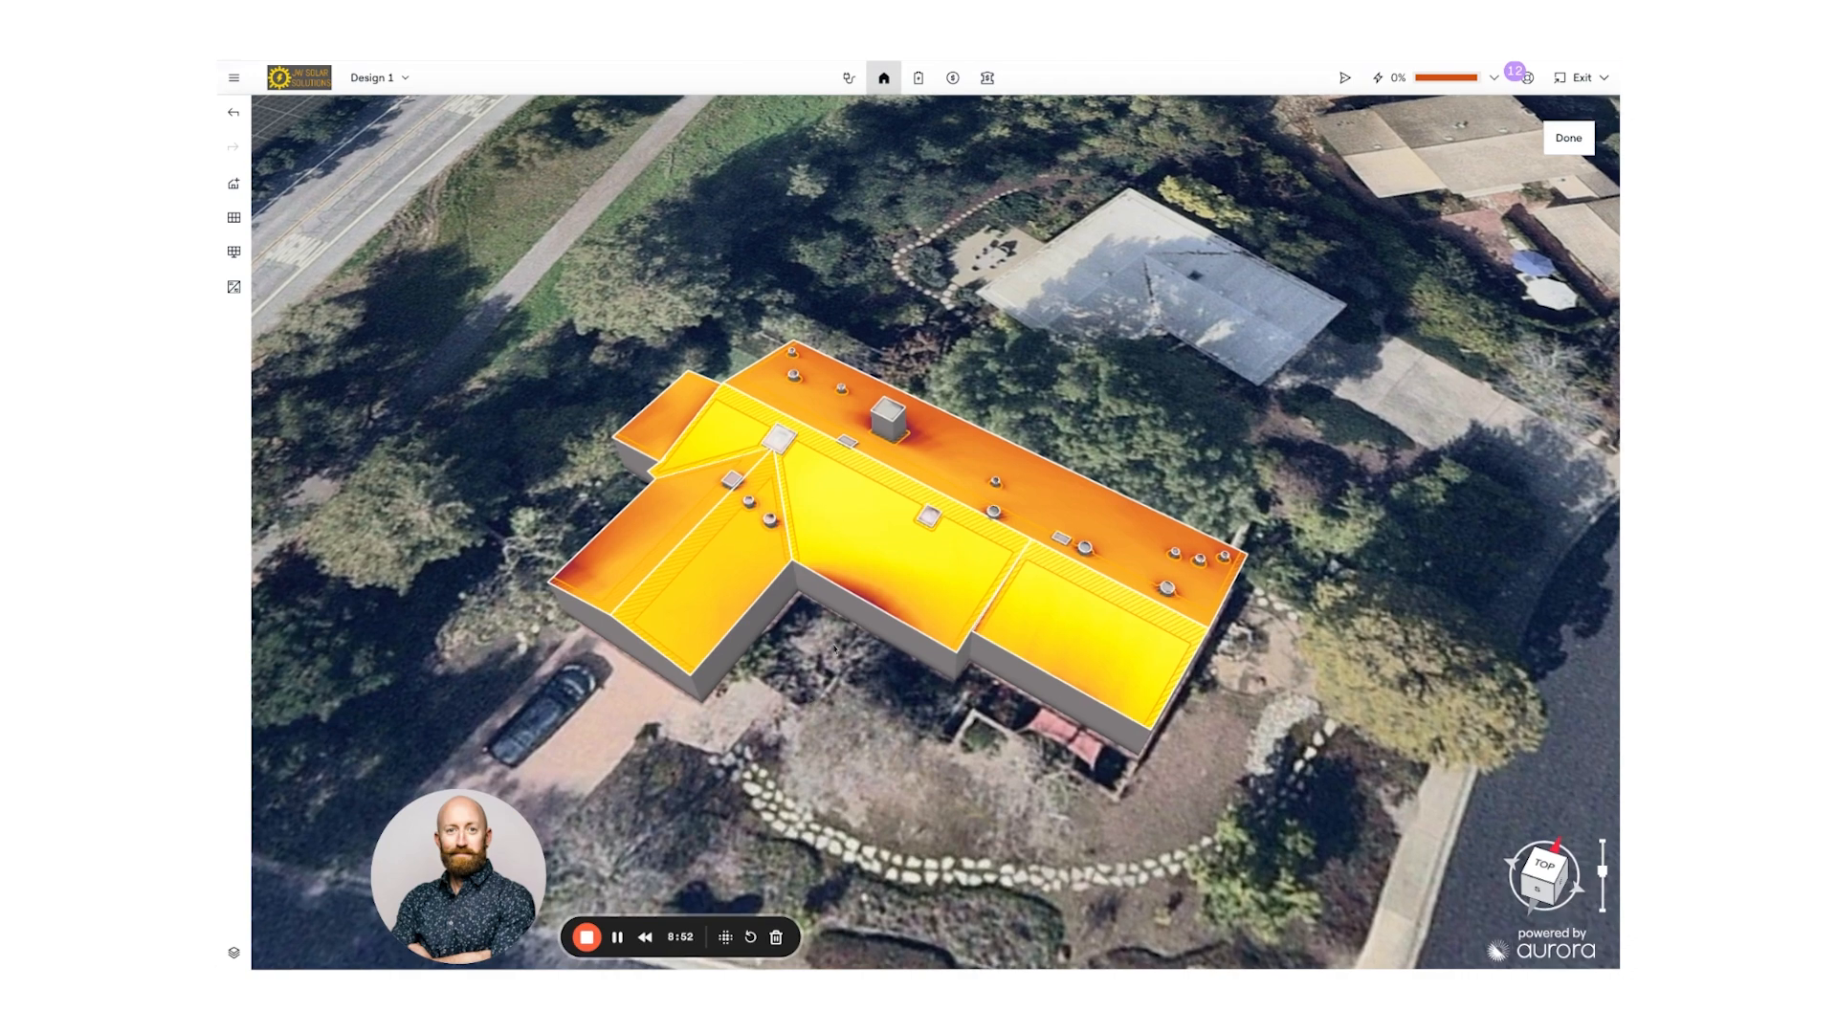
pyautogui.scroll(1, 834, 646)
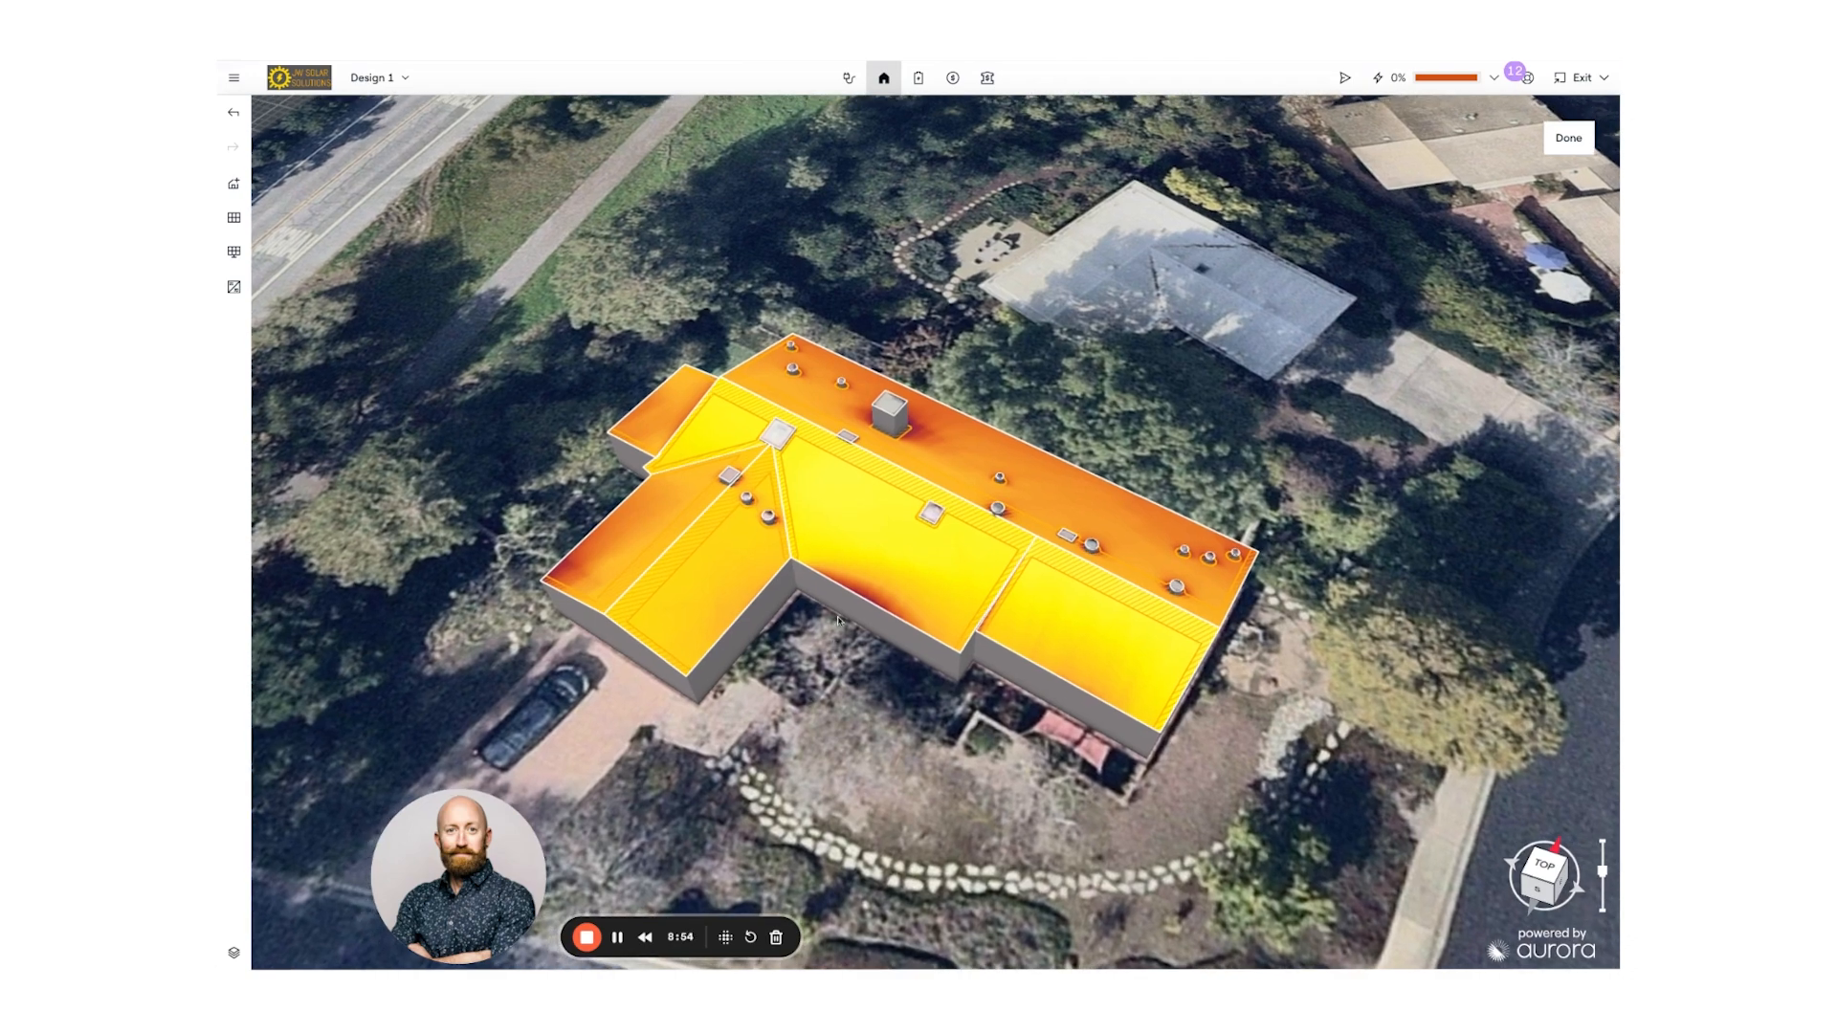
pyautogui.scroll(2, 838, 632)
pyautogui.moveTo(842, 629); pyautogui.dragTo(858, 637, button='right')
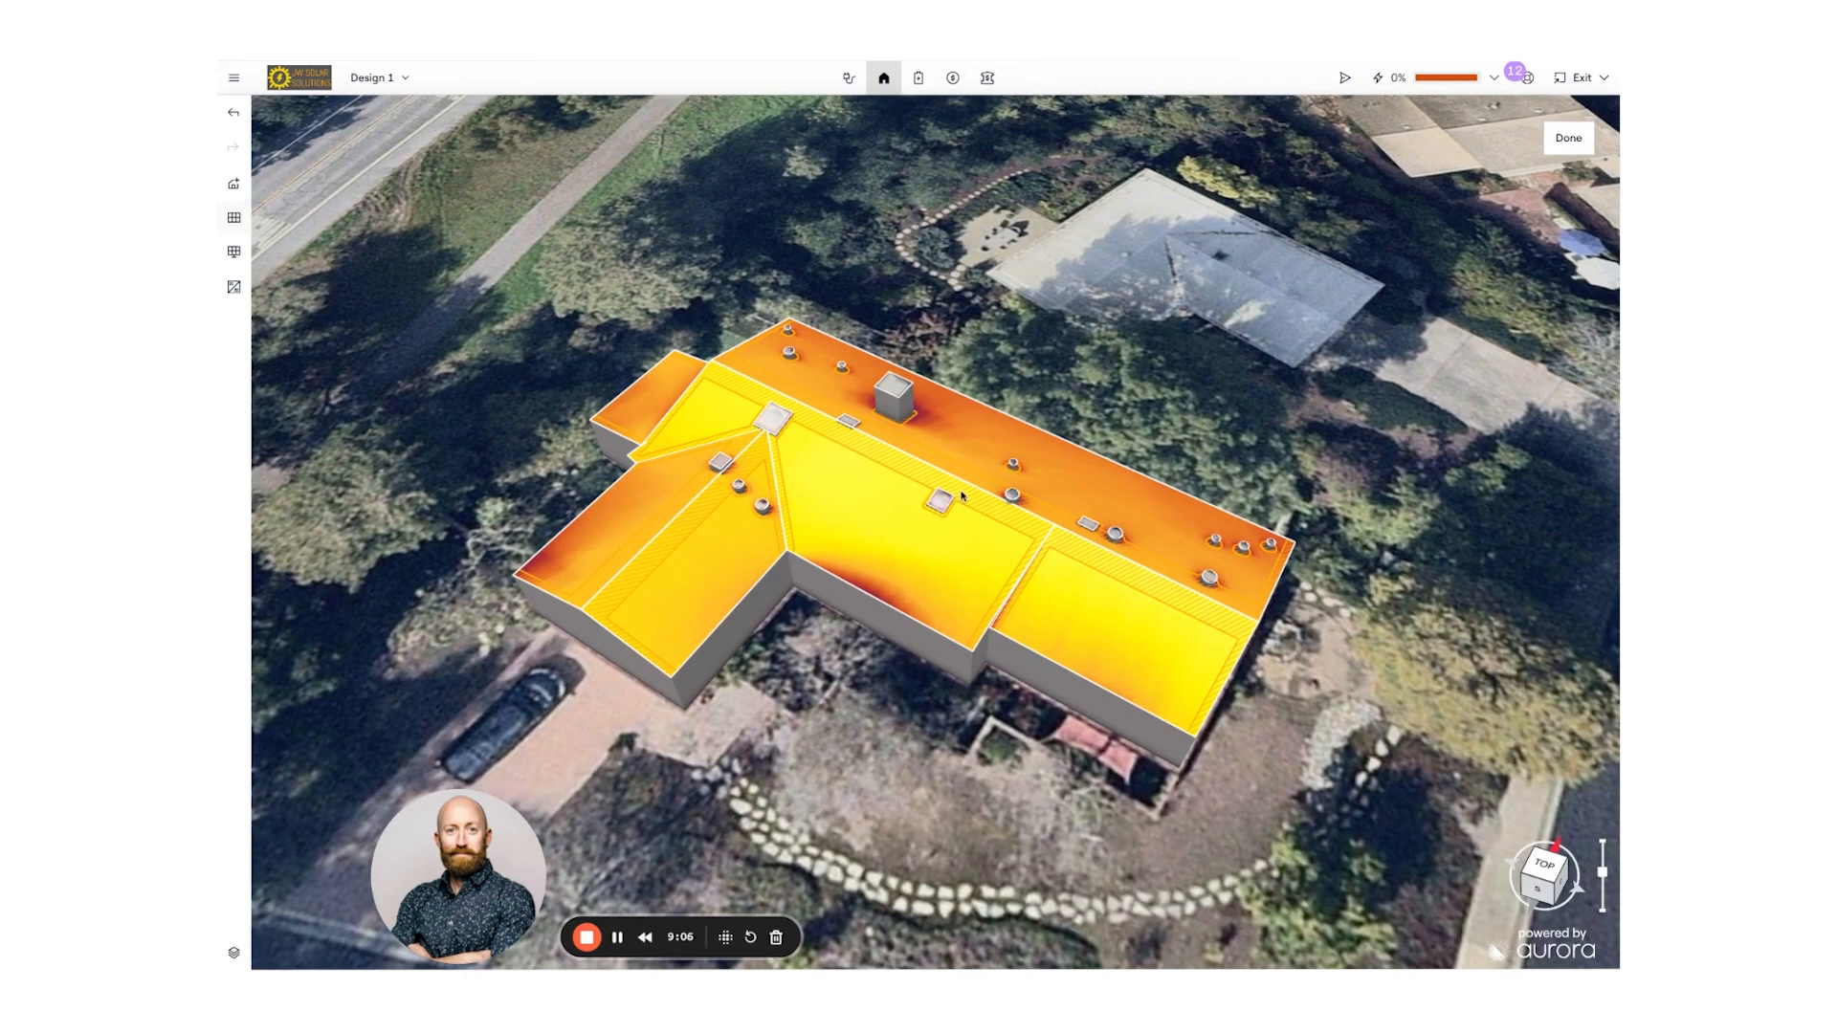
# - Set panel placement to 400 W Qcells Q.PEAK DUO BLK M-G11+, portrait orientation, no filler row
pyautogui.click(234, 219)
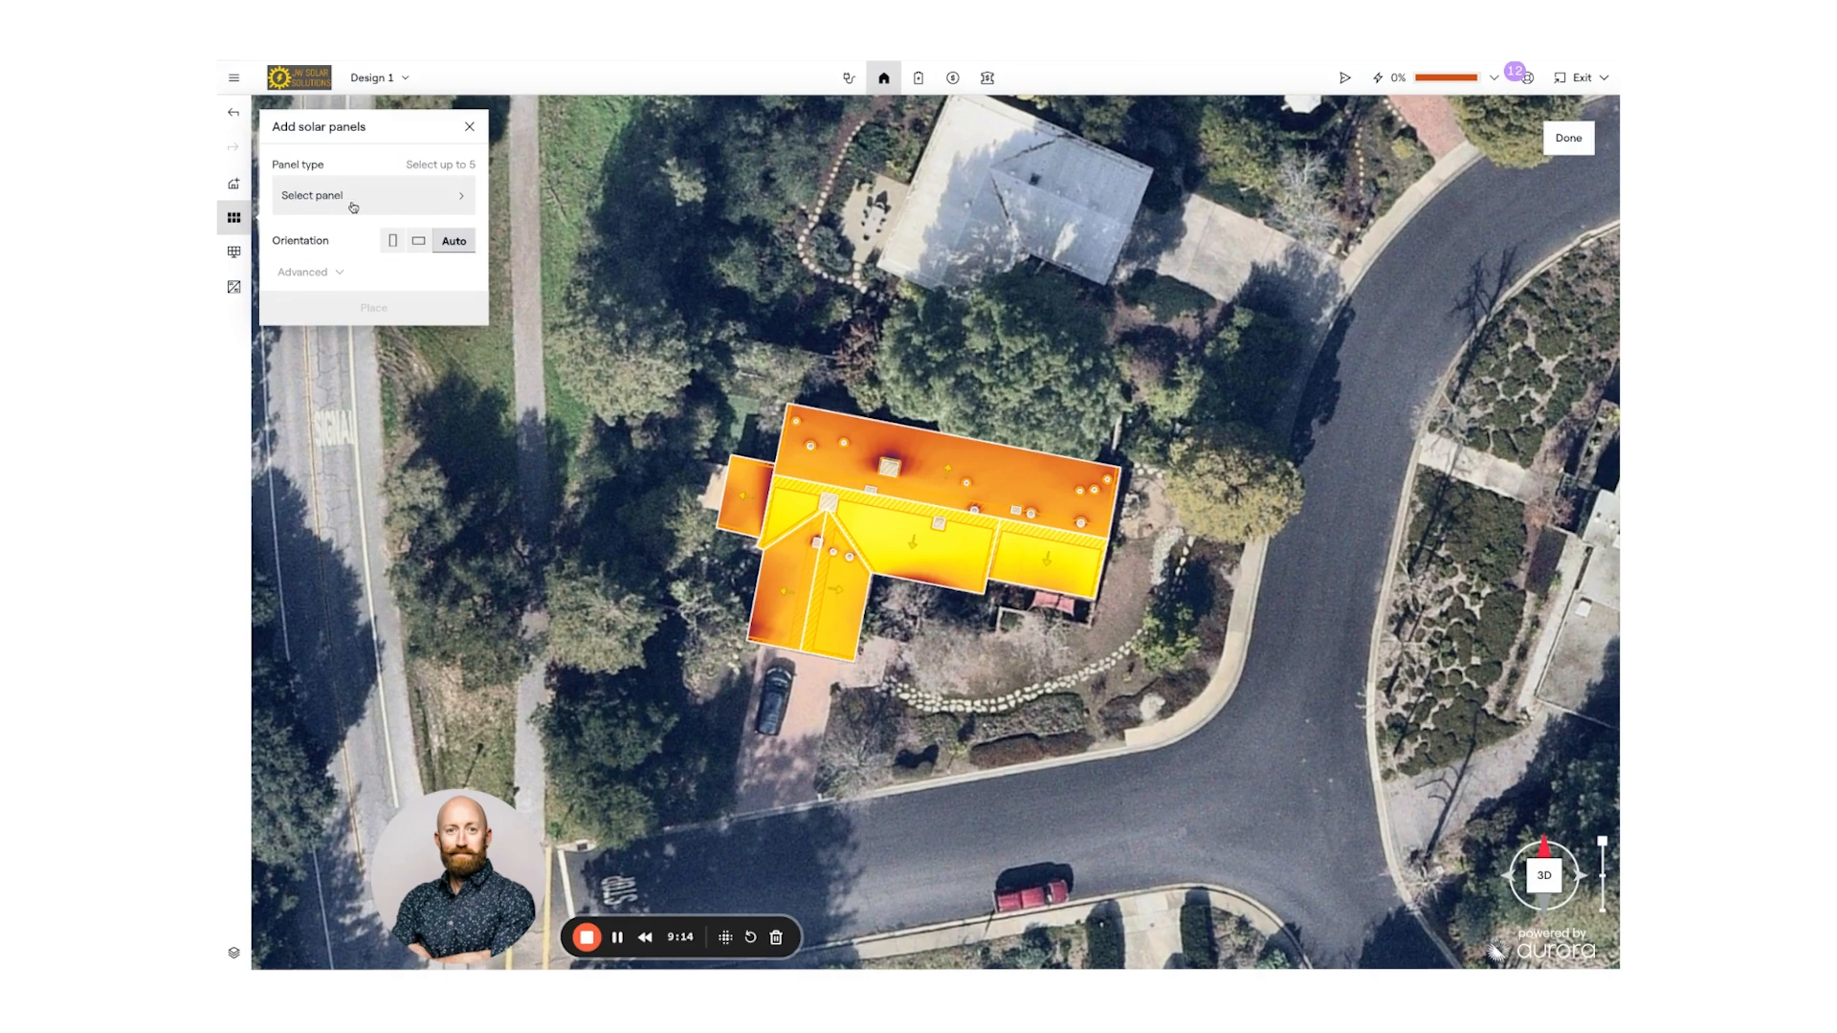
pyautogui.click(383, 196)
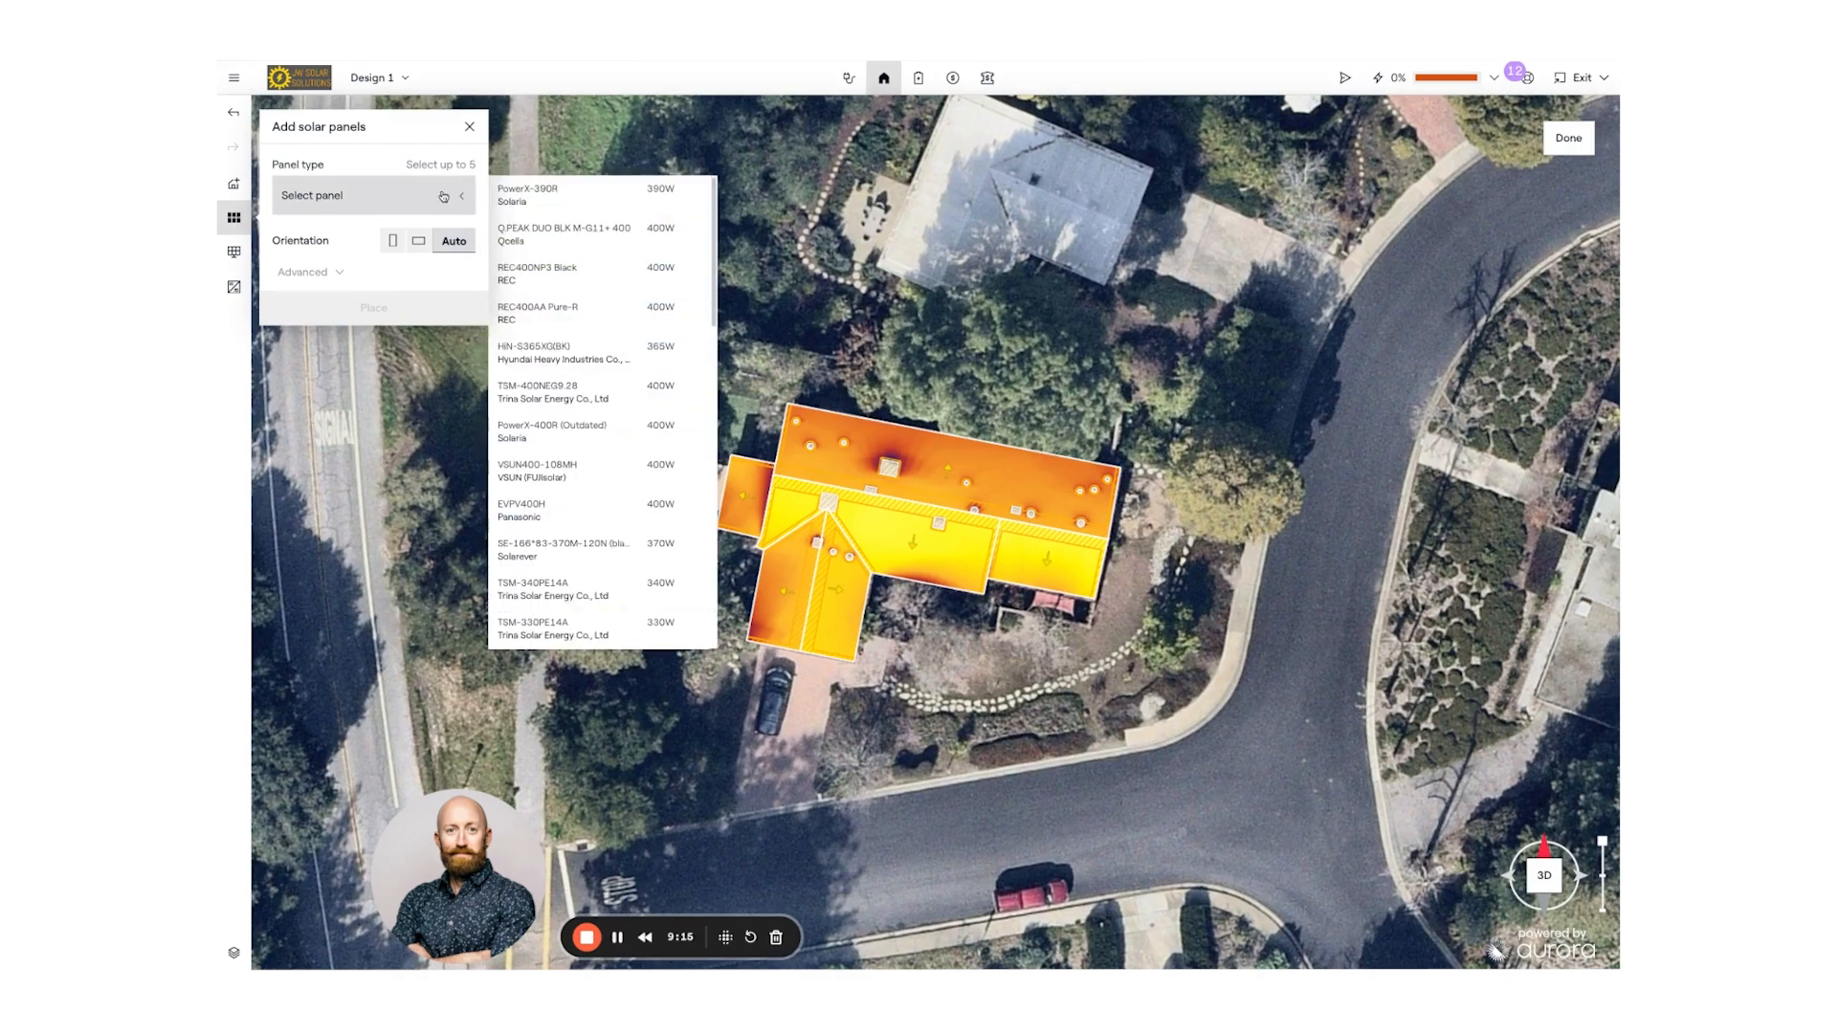
pyautogui.click(596, 235)
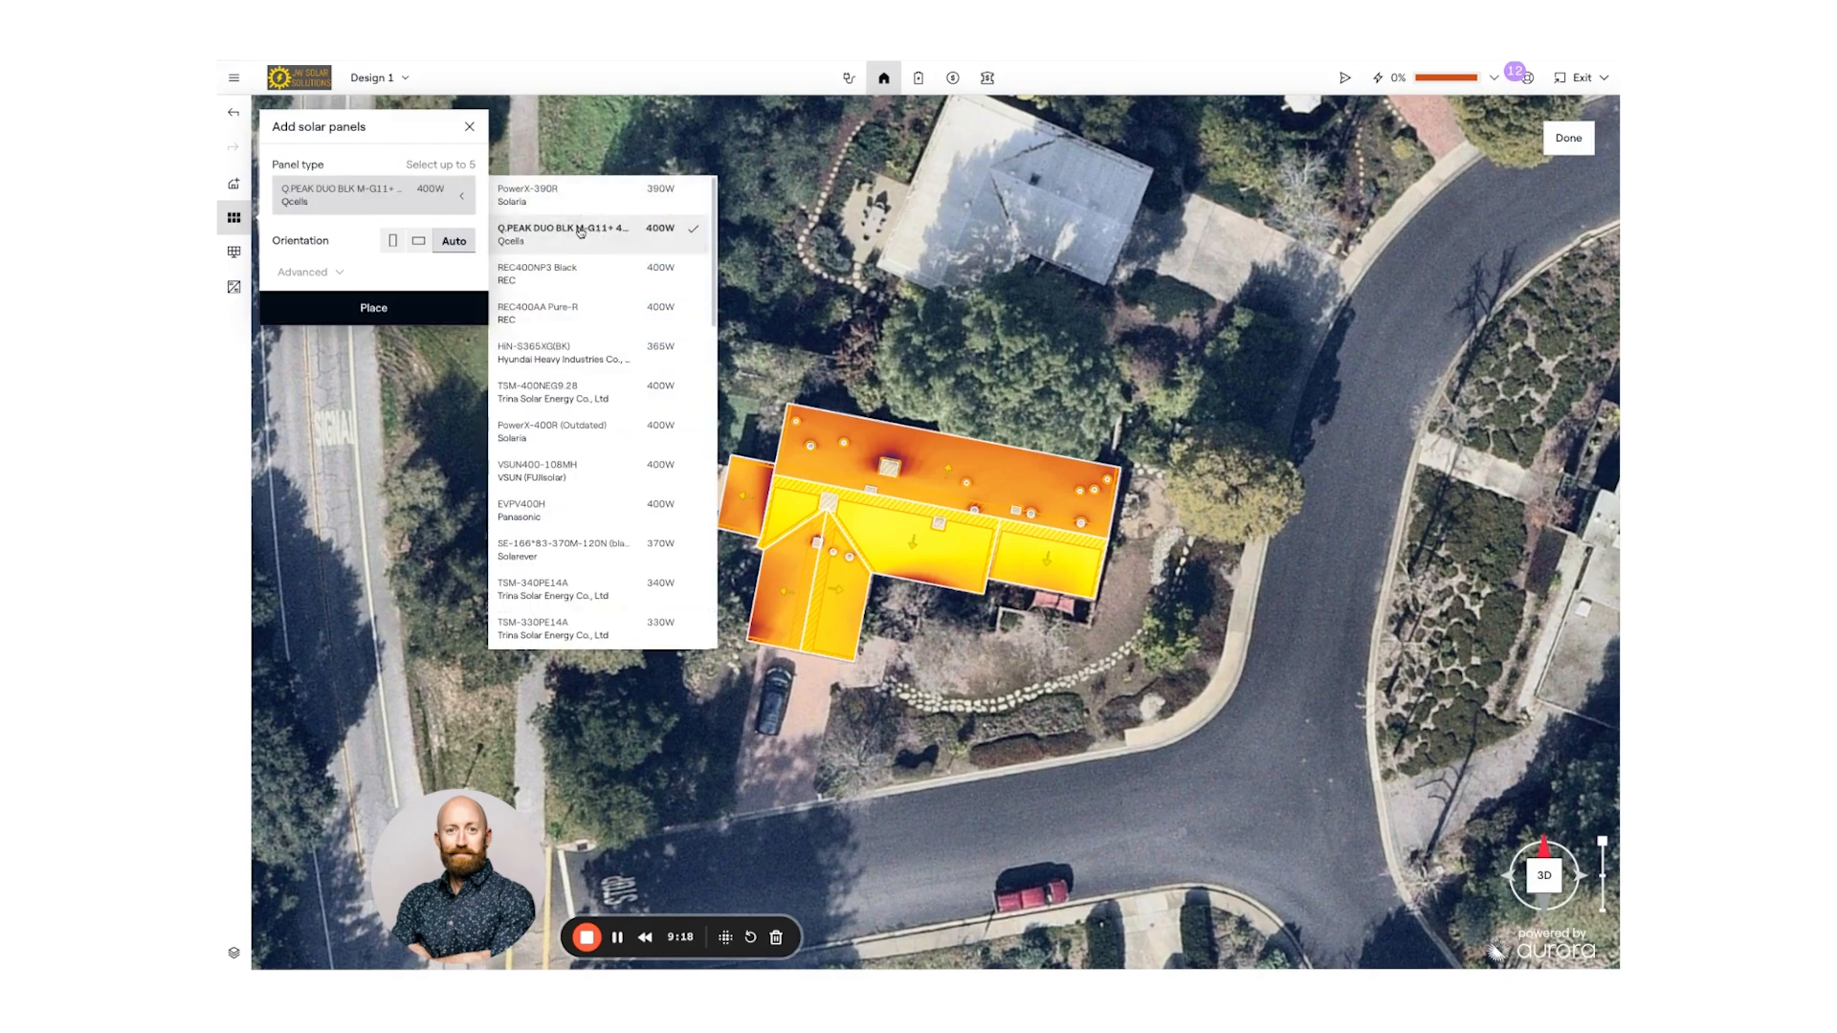
pyautogui.click(393, 242)
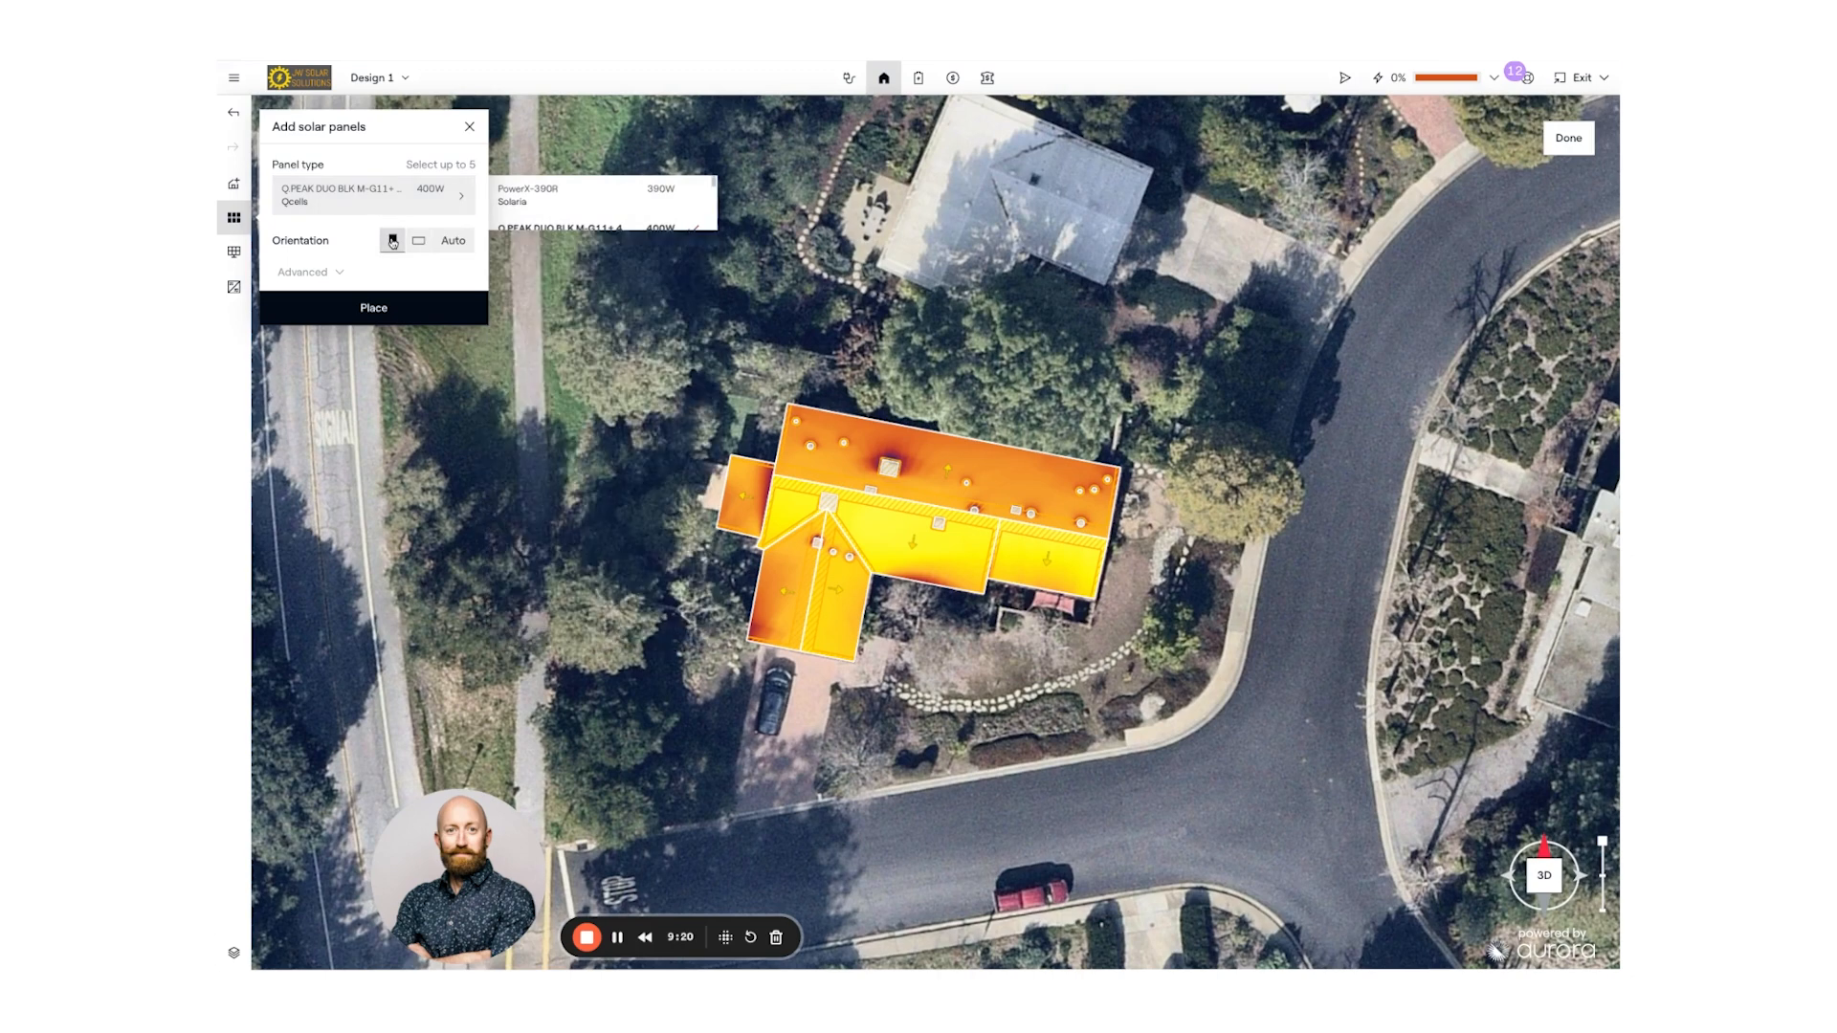
pyautogui.click(394, 242)
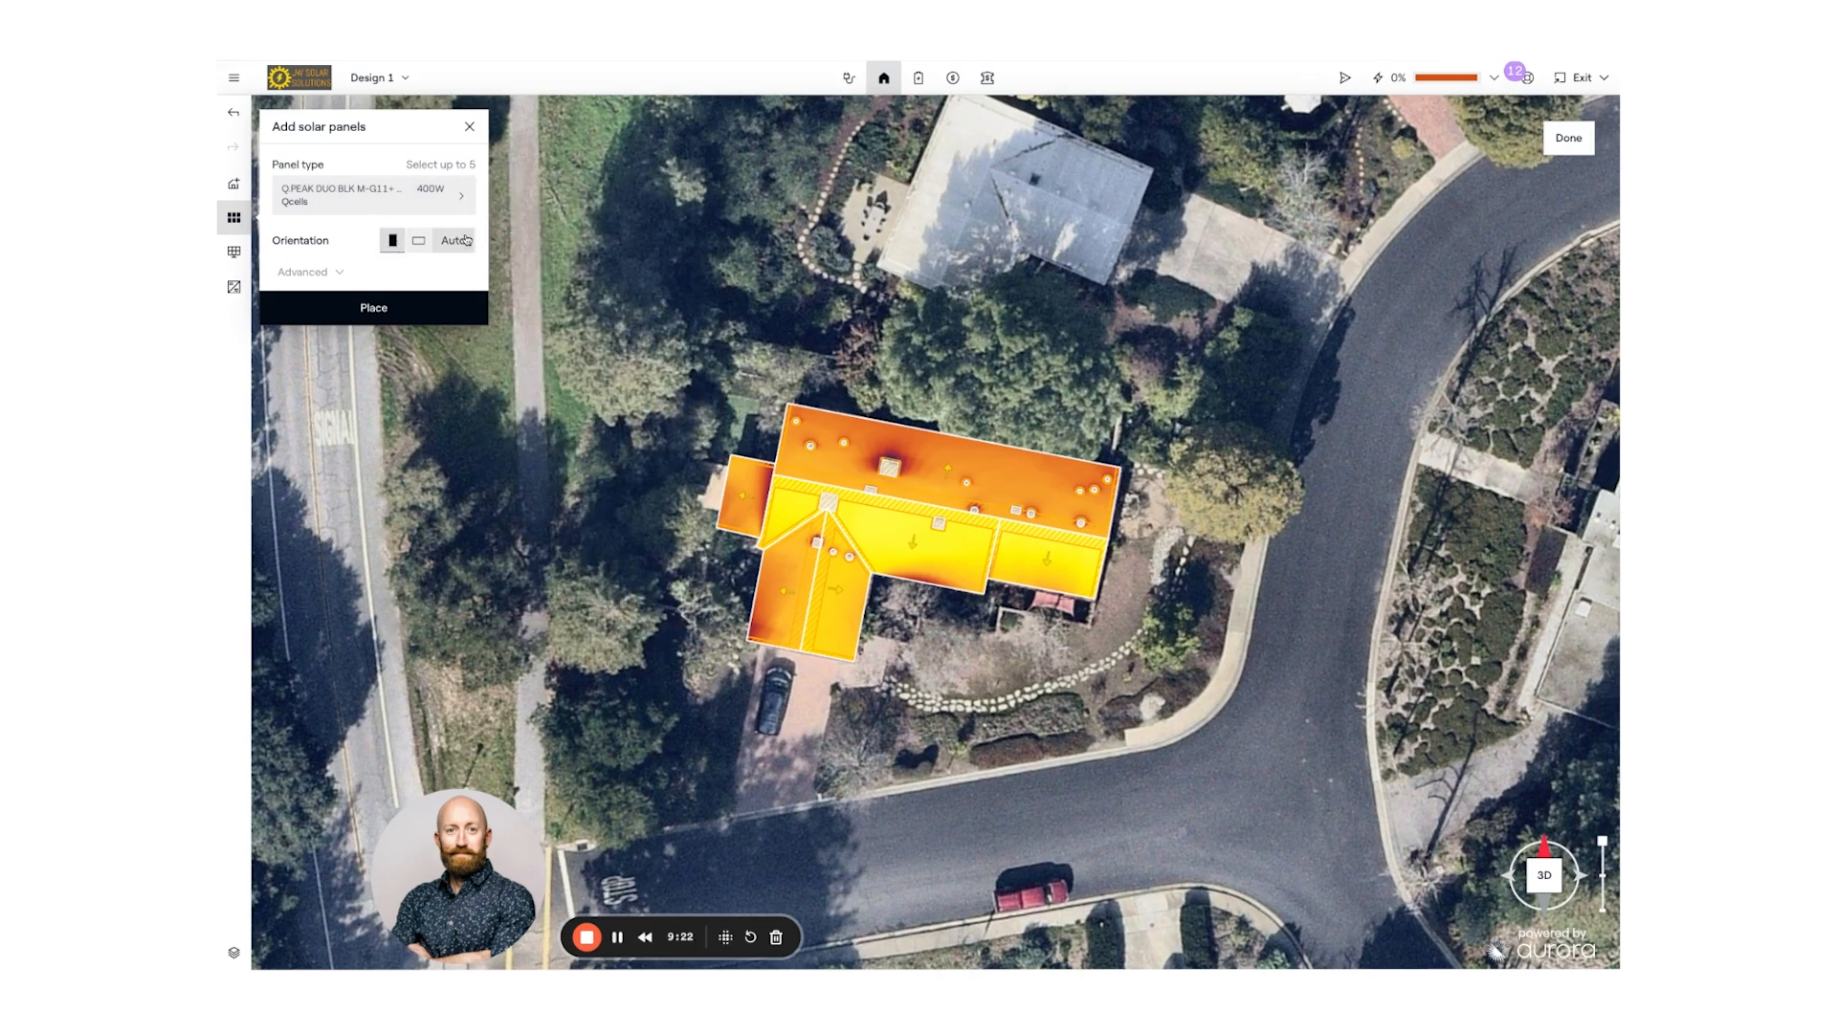
pyautogui.click(337, 274)
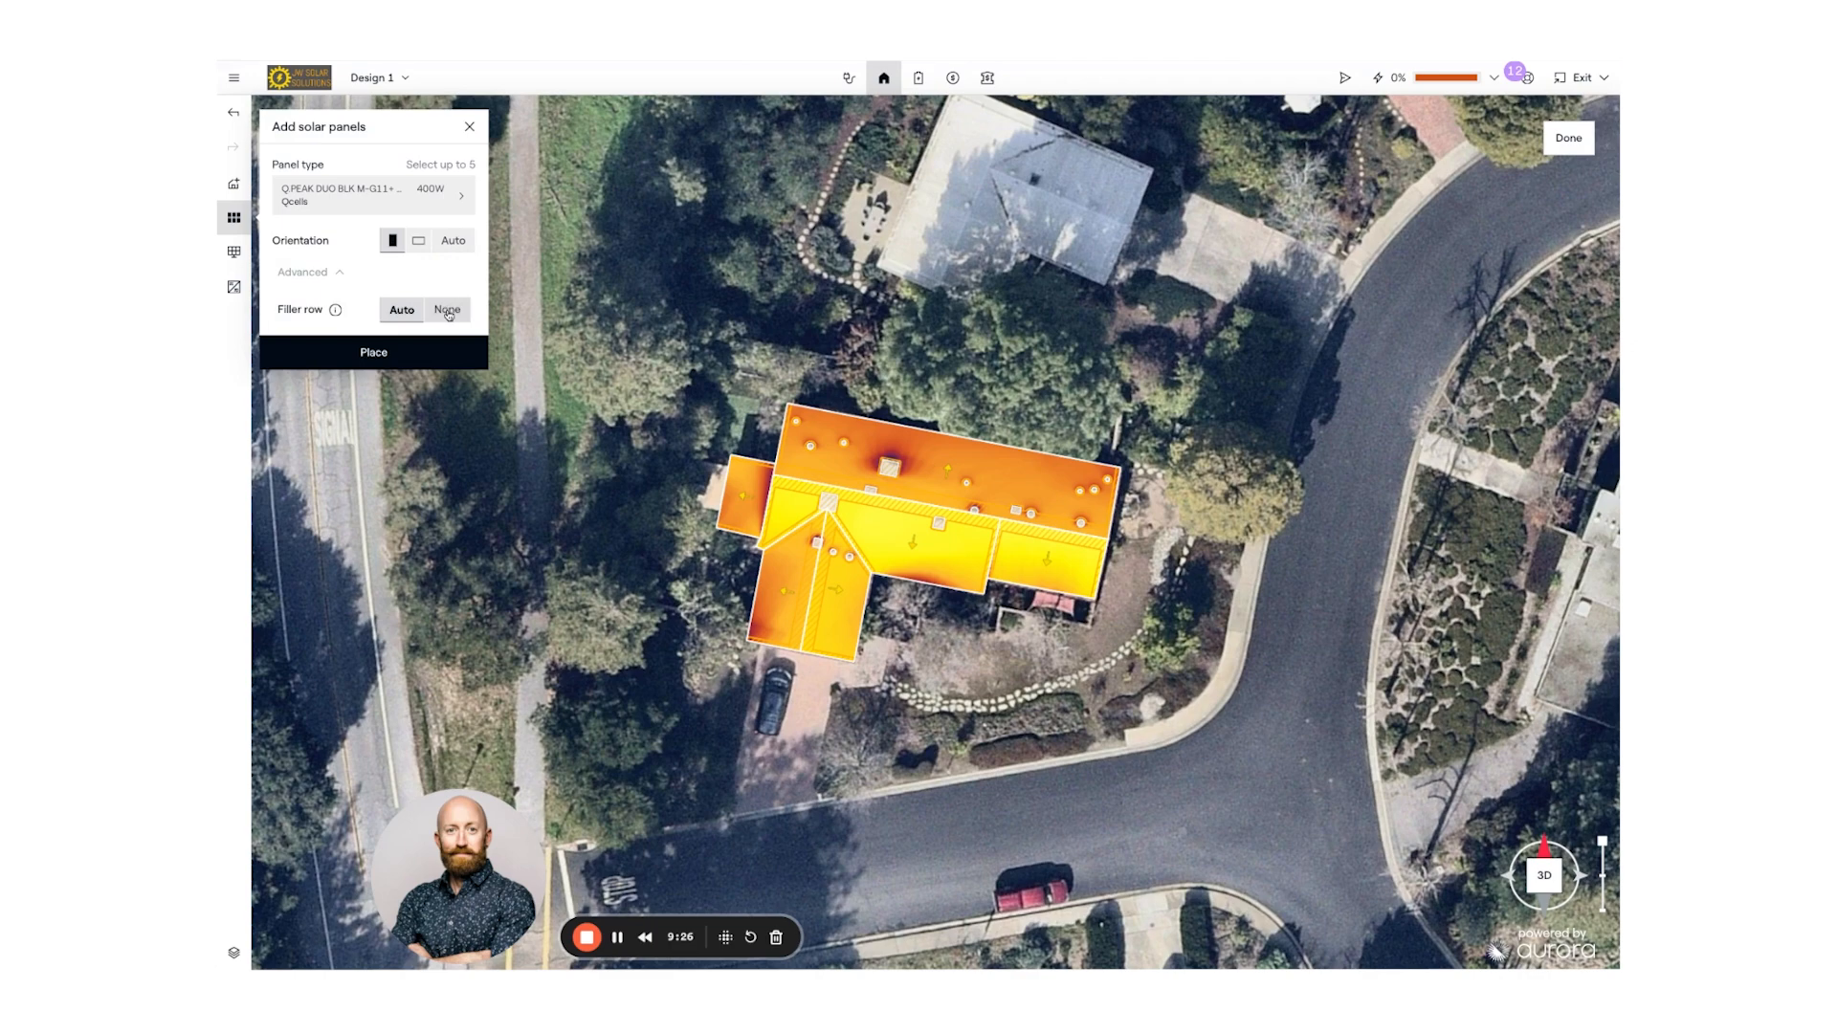
pyautogui.click(448, 311)
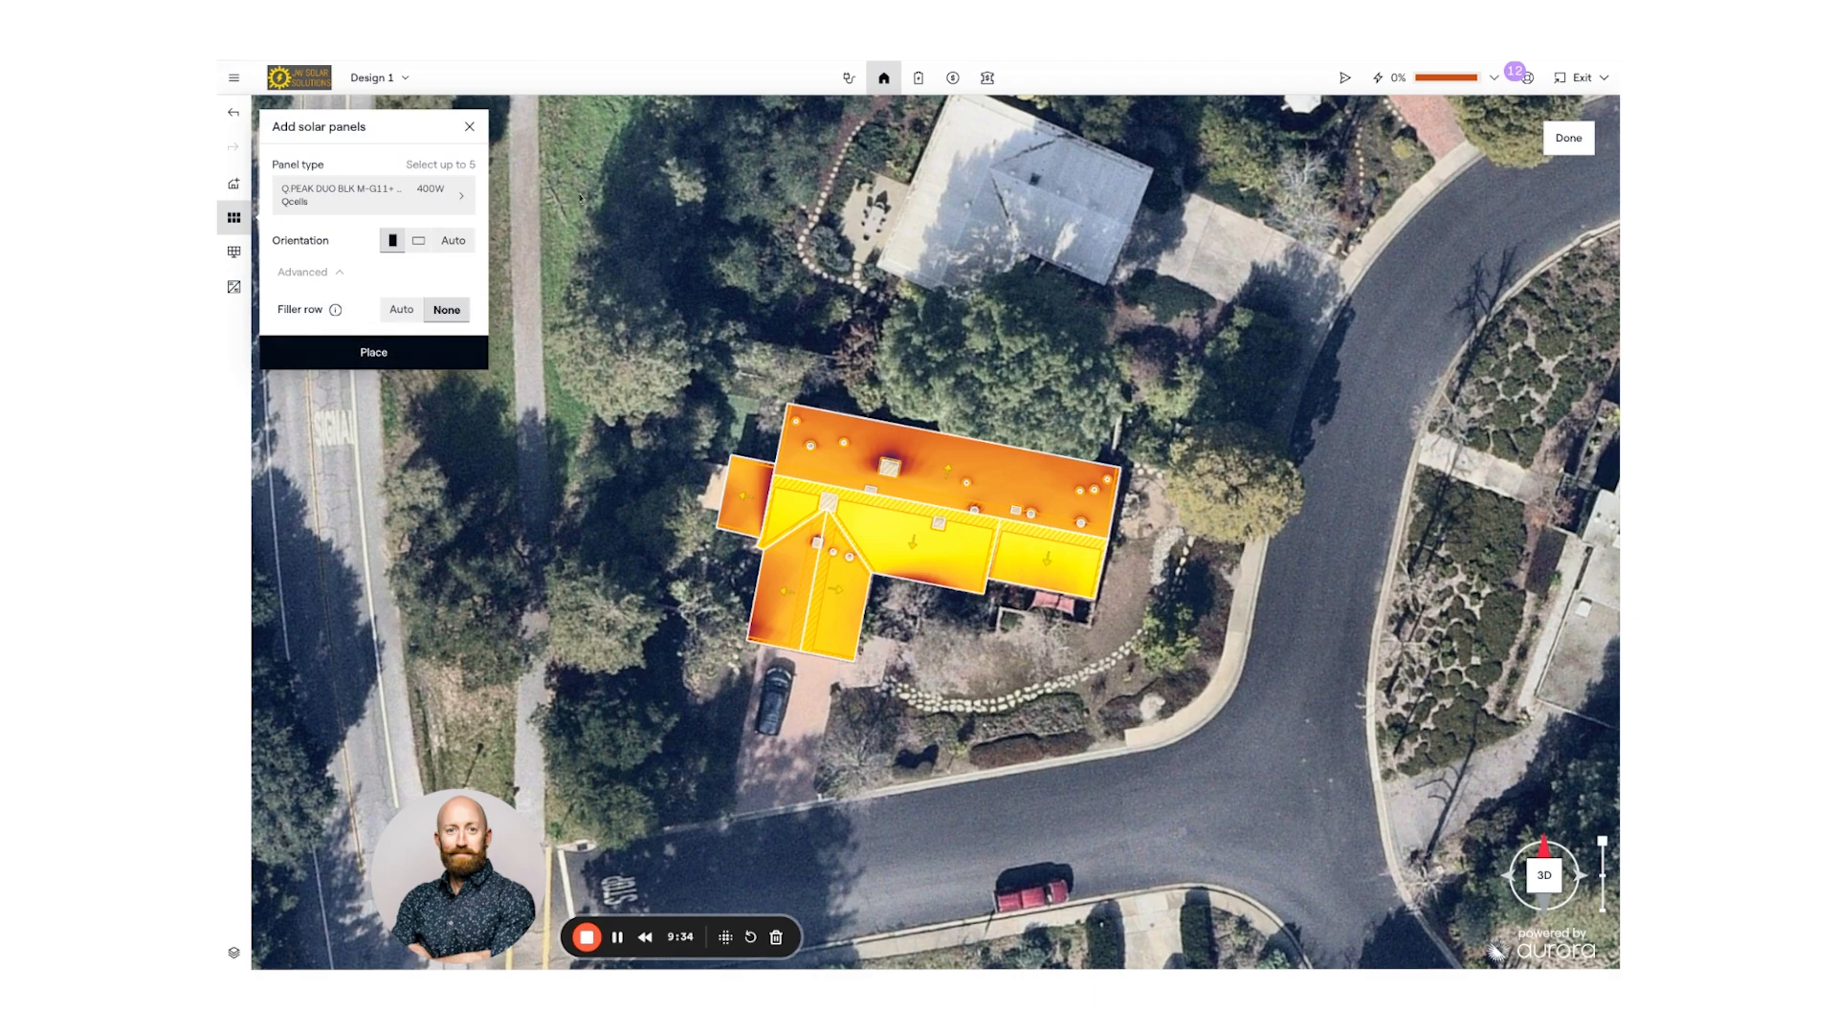
# - Auto-place 400W panels on the sunniest roof faces for a 101% offset, viewed in 3D
pyautogui.click(393, 353)
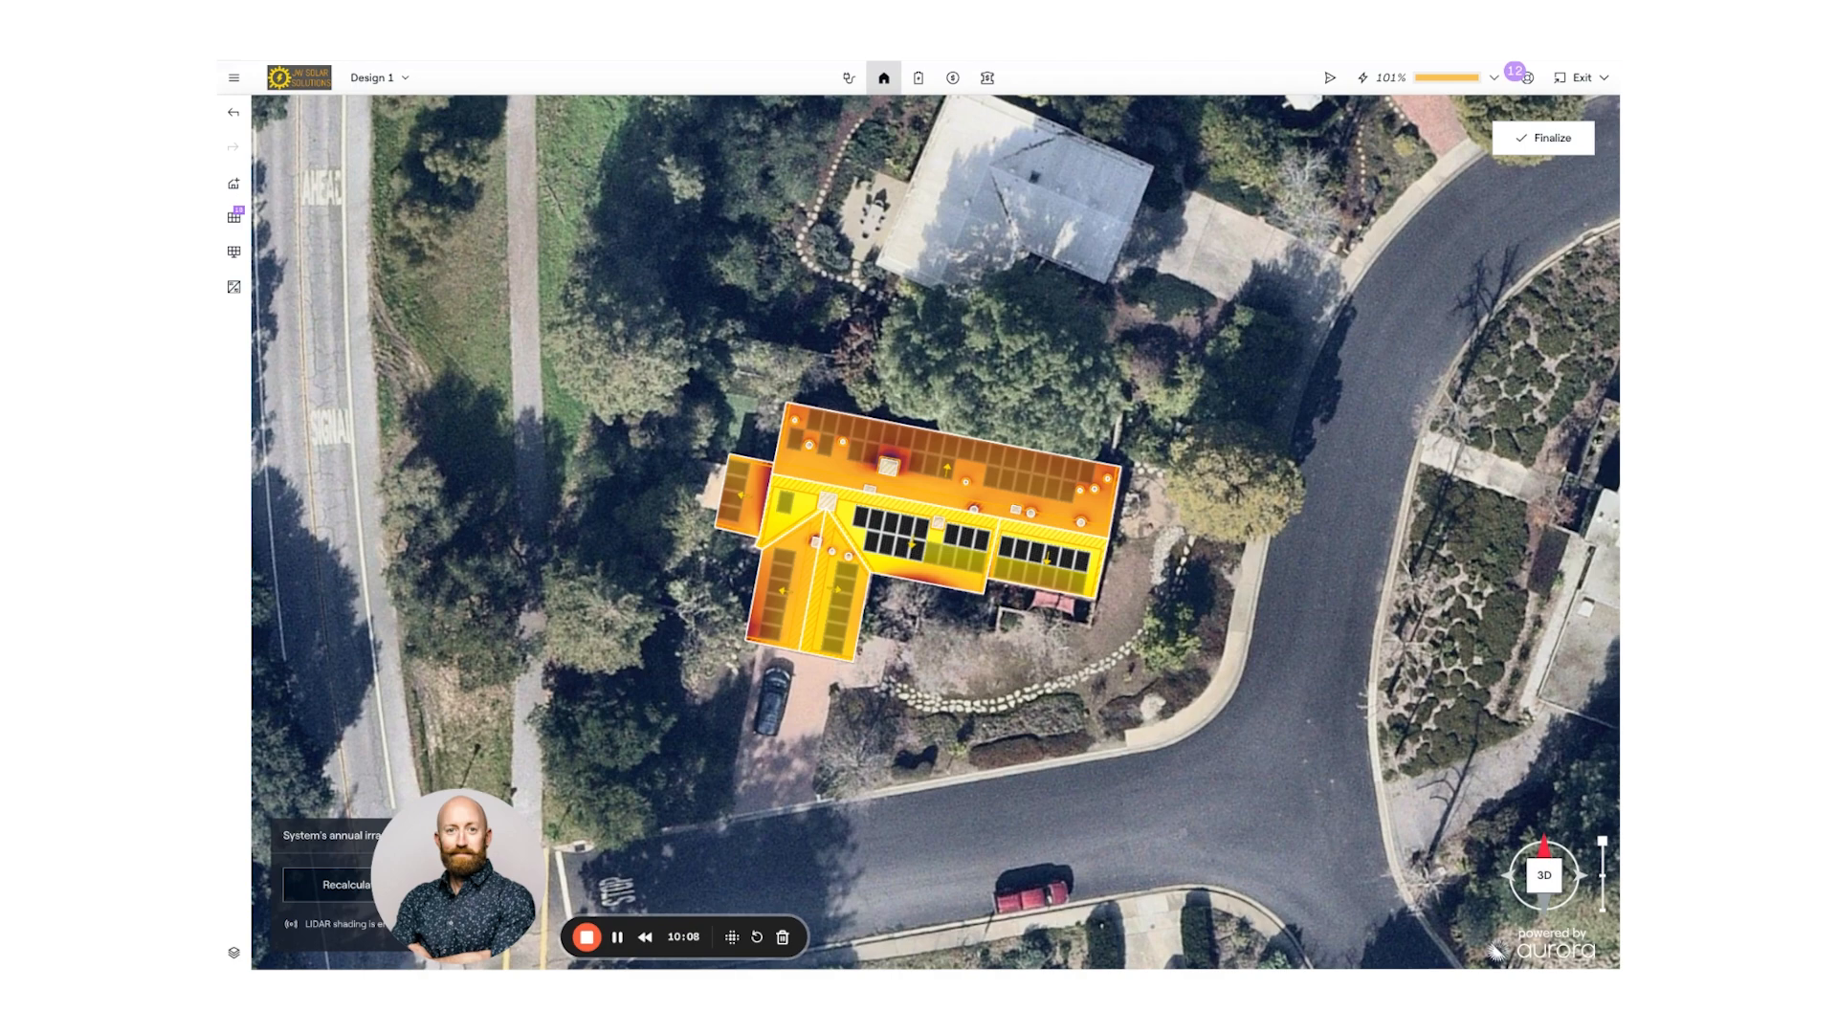
pyautogui.scroll(3, 982, 532)
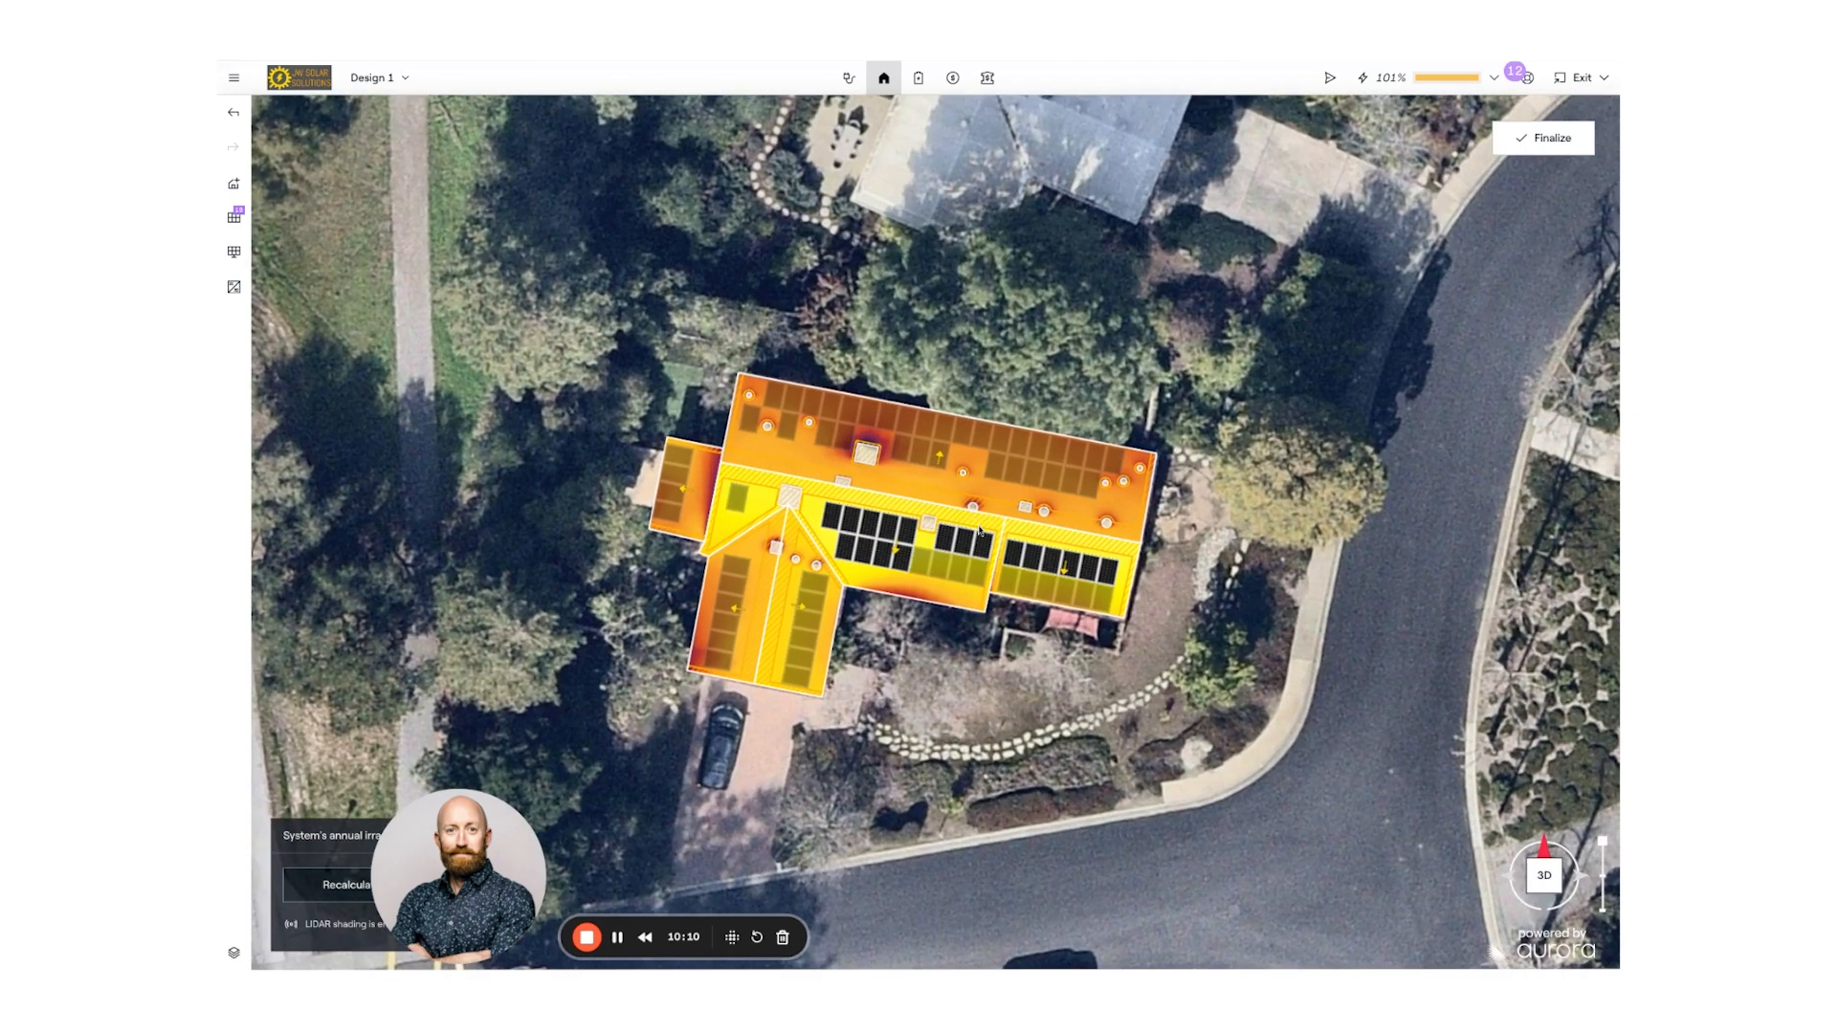
pyautogui.scroll(2, 978, 531)
pyautogui.moveTo(995, 761); pyautogui.dragTo(947, 697)
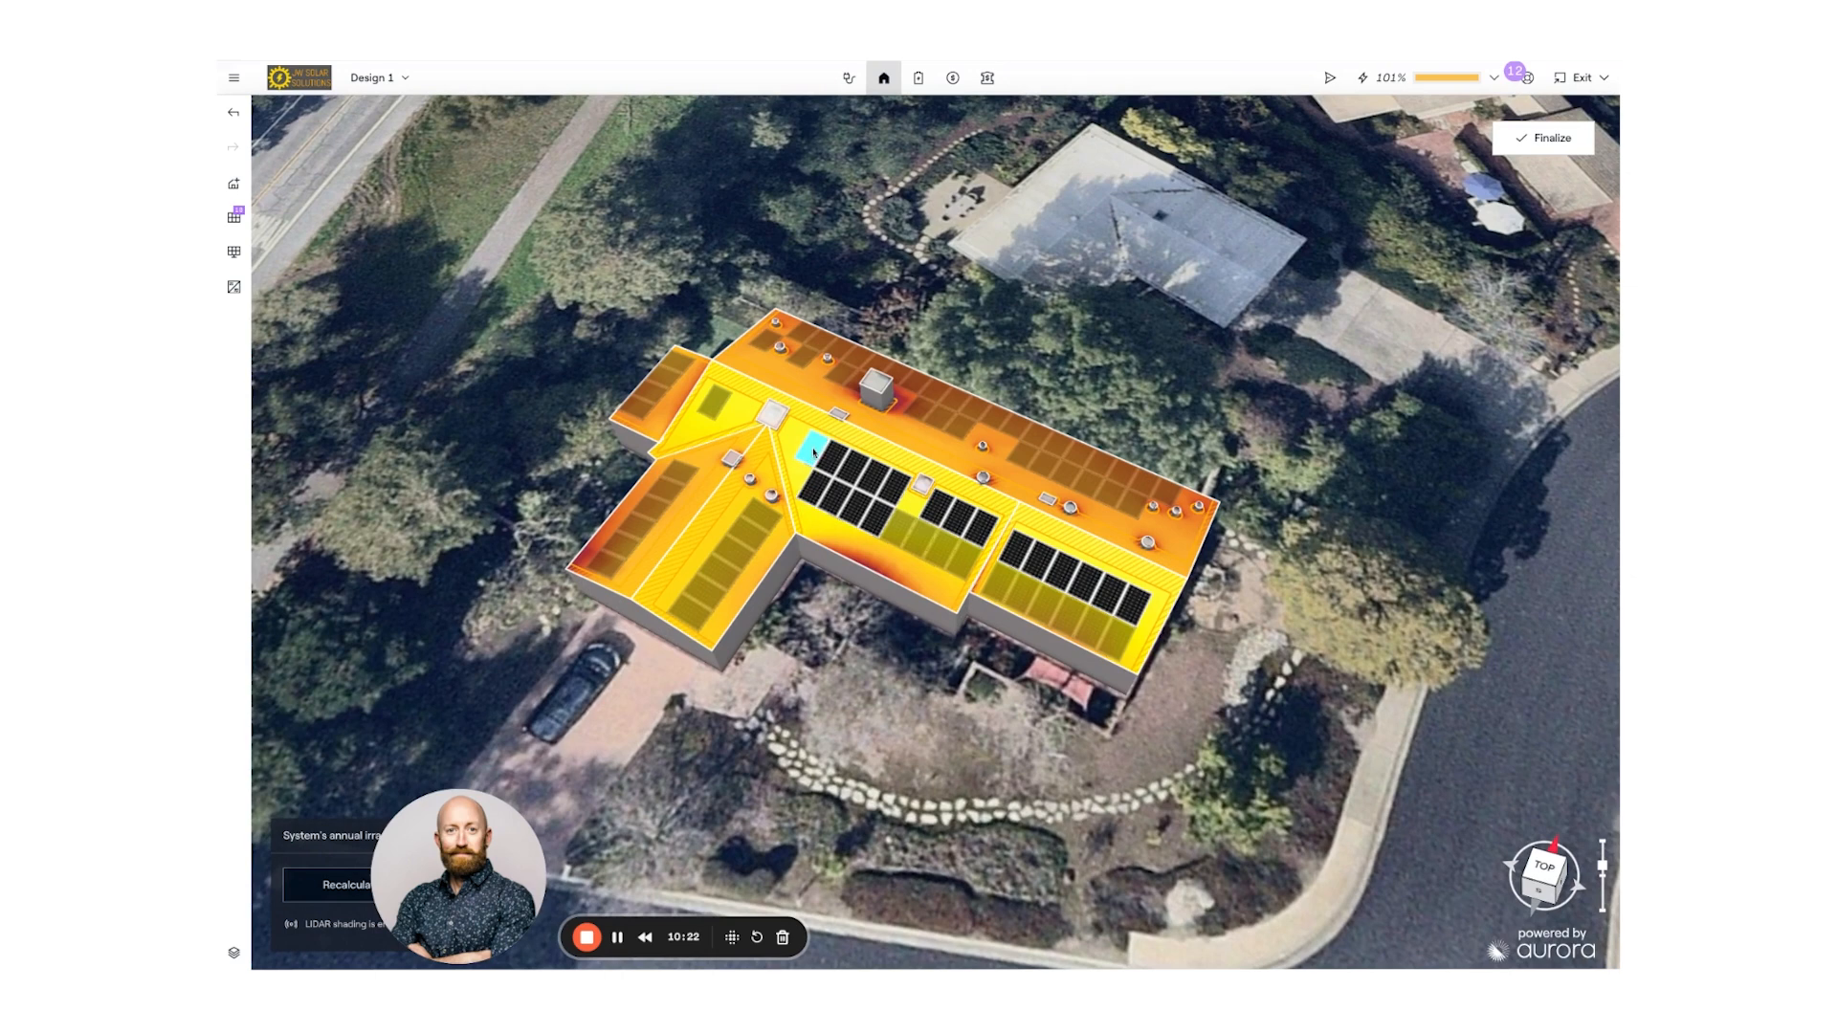
# - Add panels to the empty slots in the main roof face rows, raising the offset to 122%
pyautogui.click(814, 451)
pyautogui.click(917, 539)
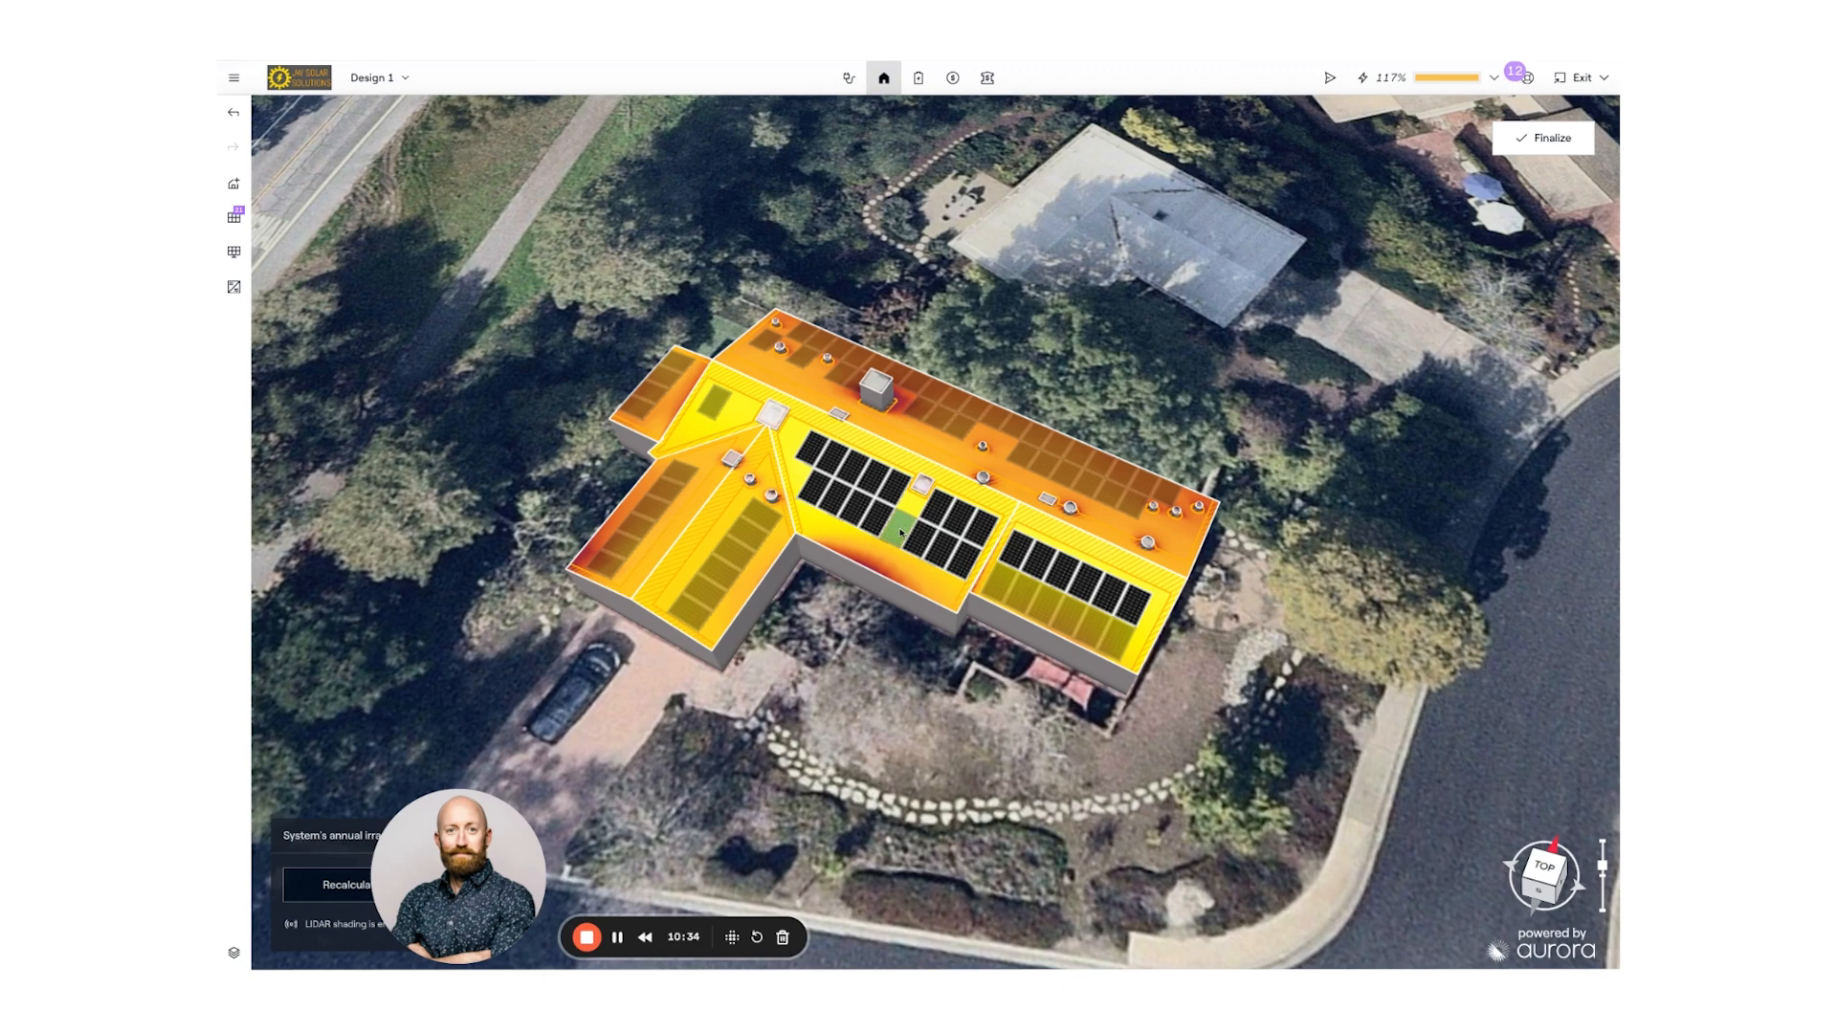
pyautogui.click(898, 528)
pyautogui.click(1052, 579)
# - Check the filled roof layout up close and finalize the panel design
pyautogui.moveTo(976, 670); pyautogui.dragTo(980, 674)
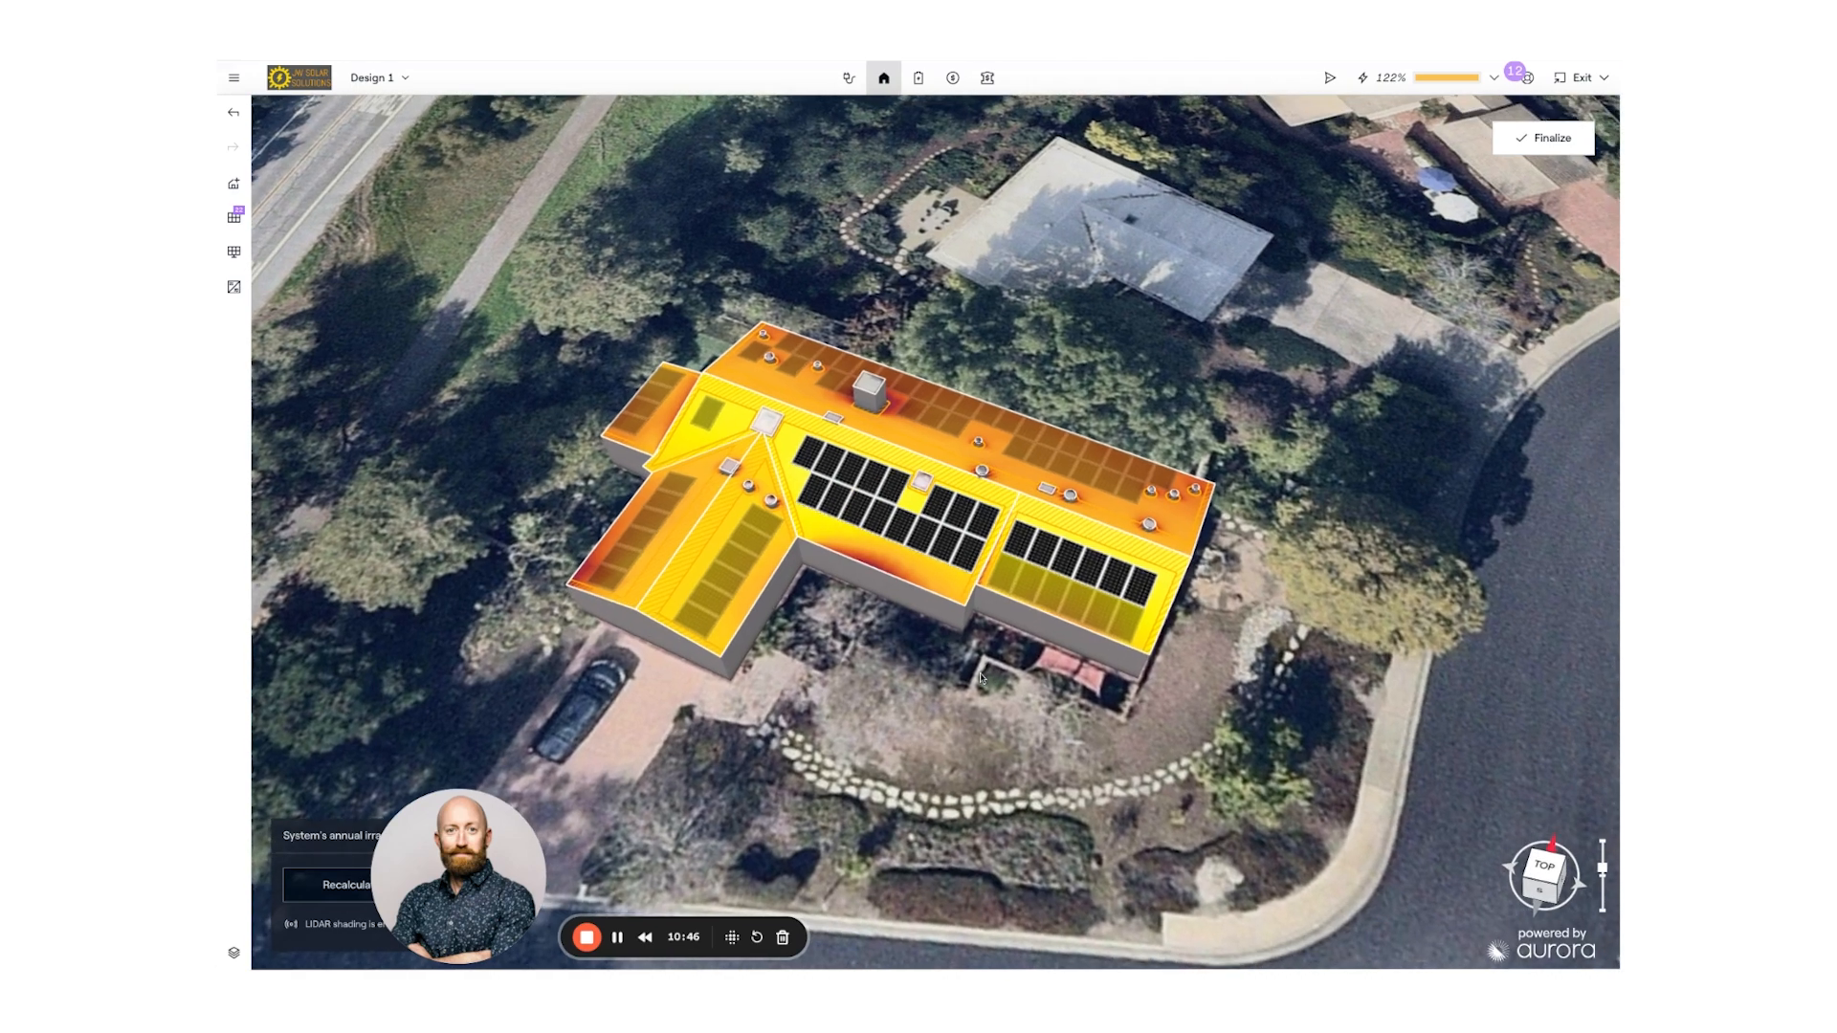
pyautogui.scroll(1, 844, 620)
pyautogui.moveTo(844, 621); pyautogui.dragTo(854, 599)
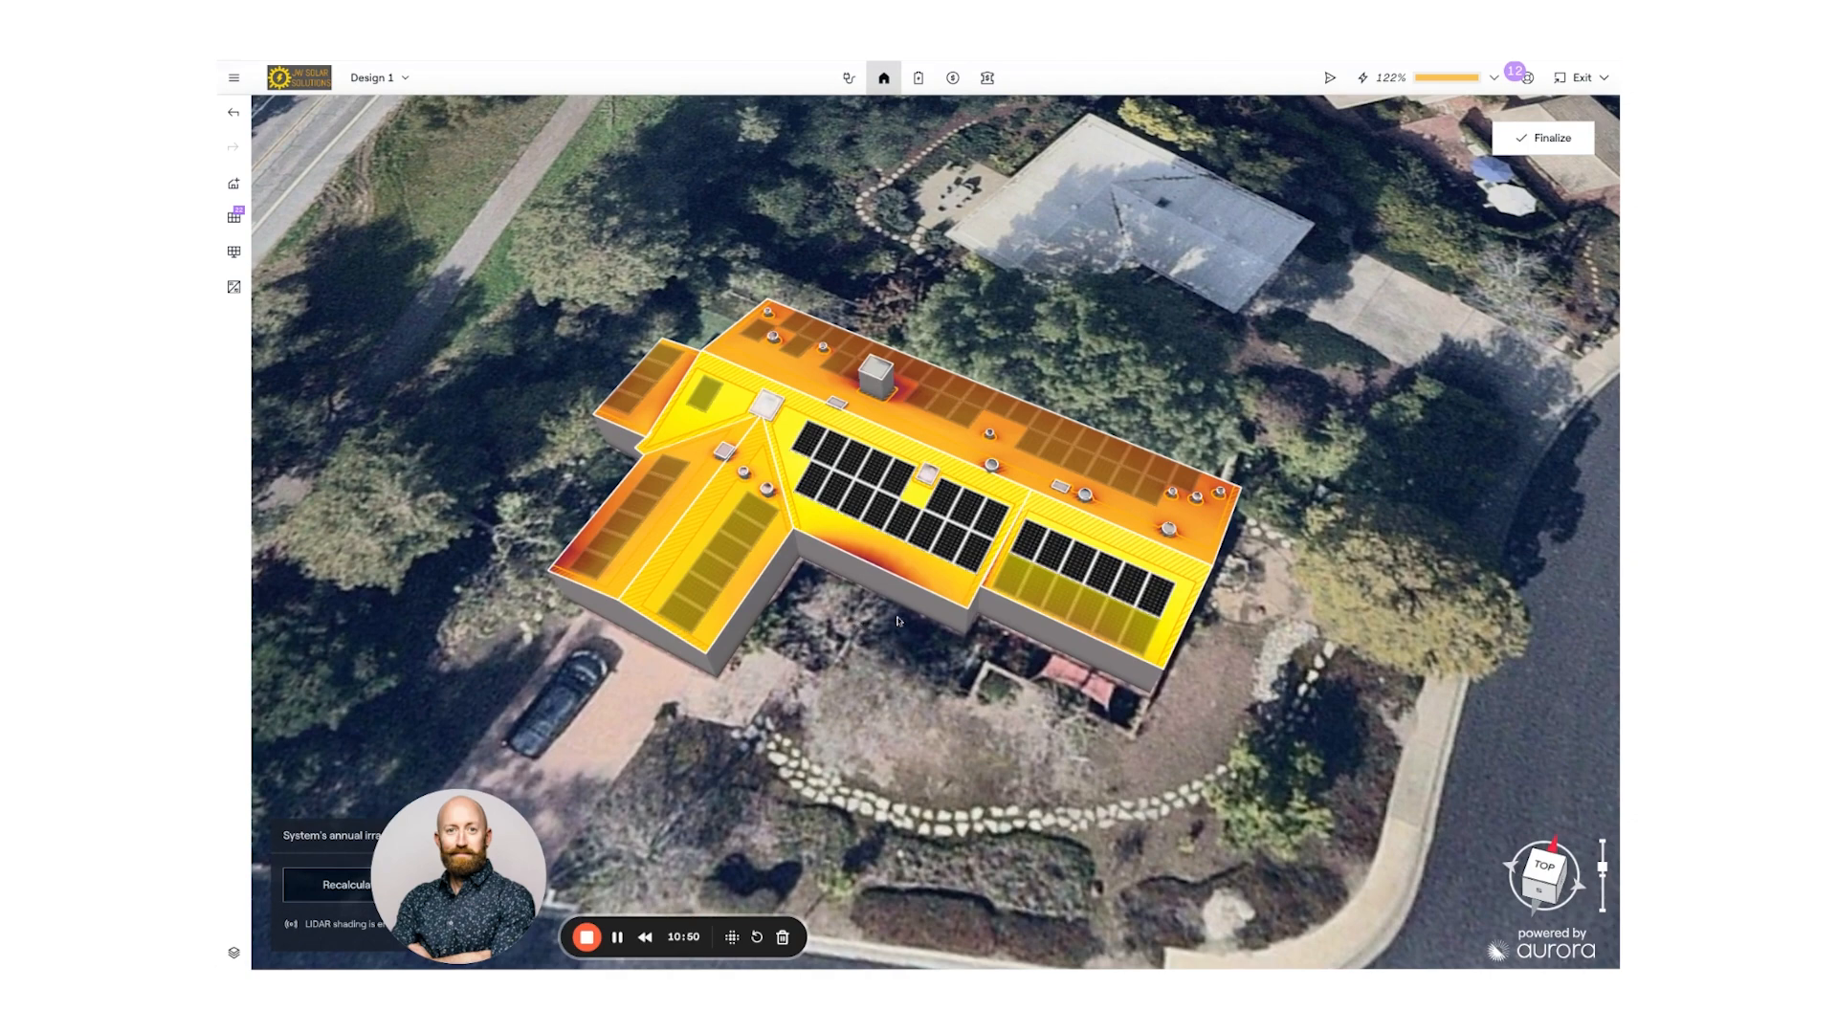
pyautogui.moveTo(864, 622); pyautogui.dragTo(868, 662)
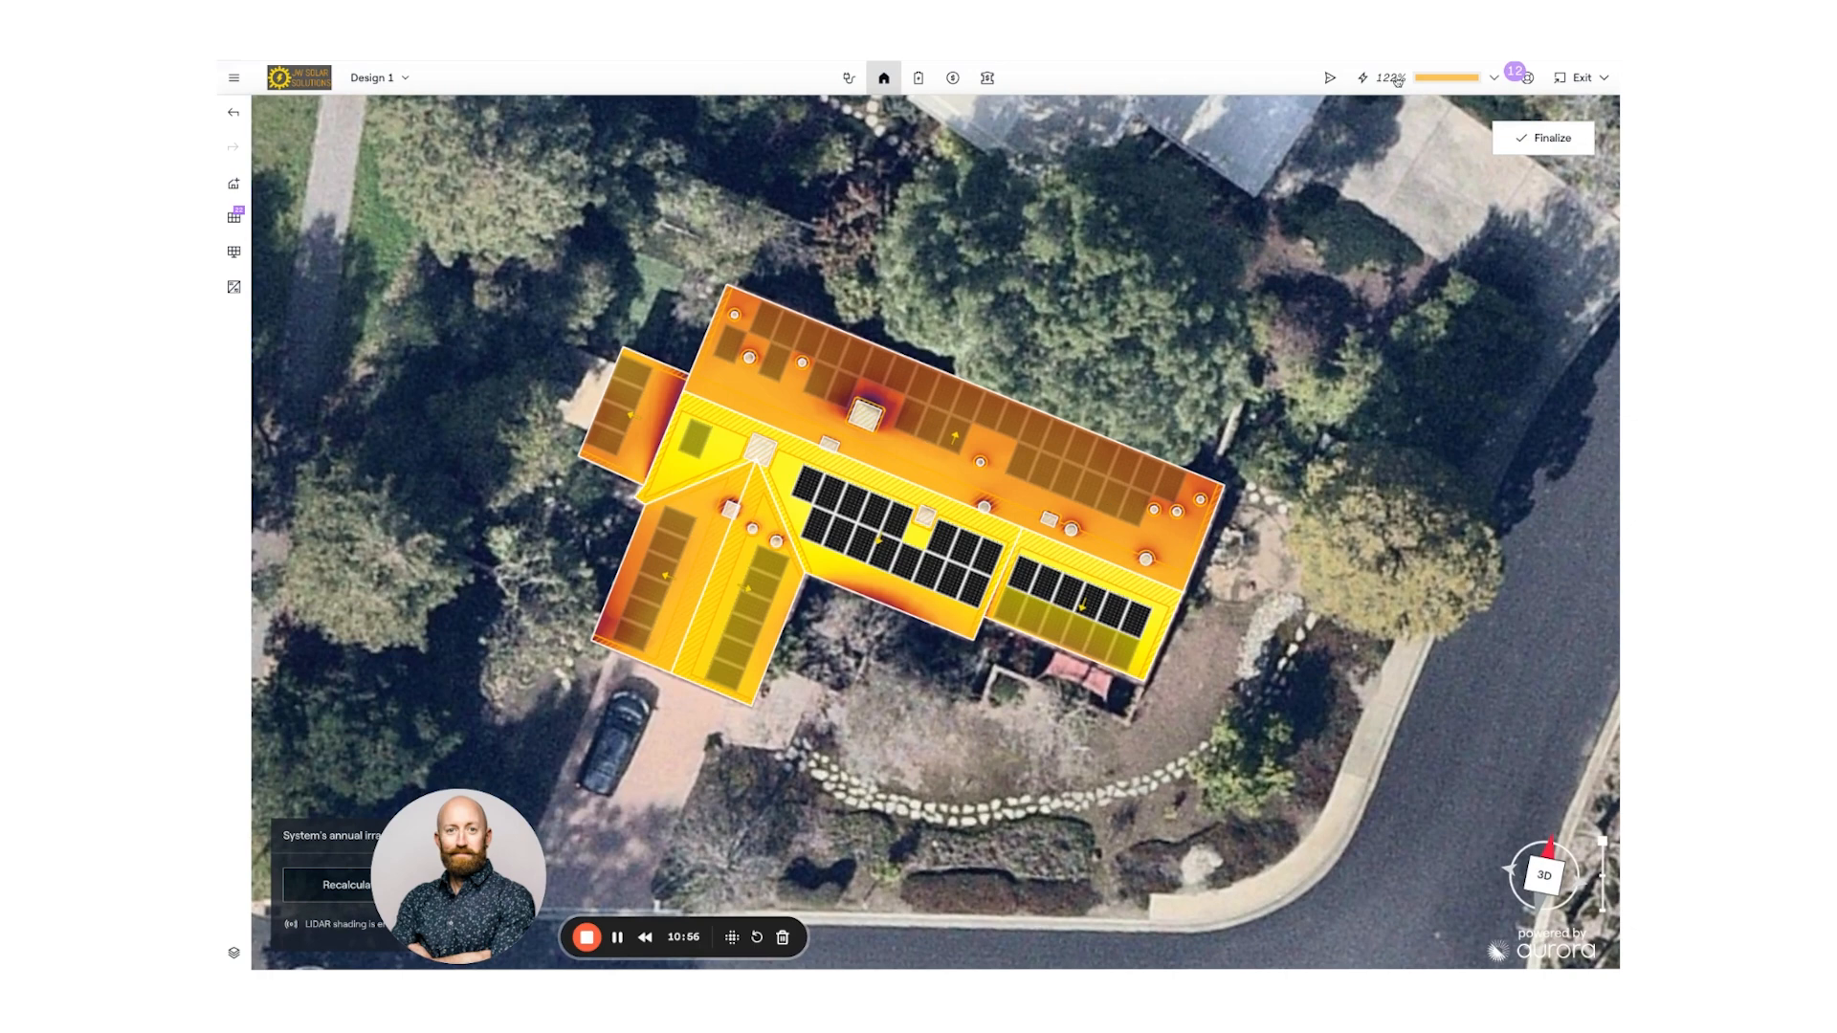
pyautogui.click(1546, 139)
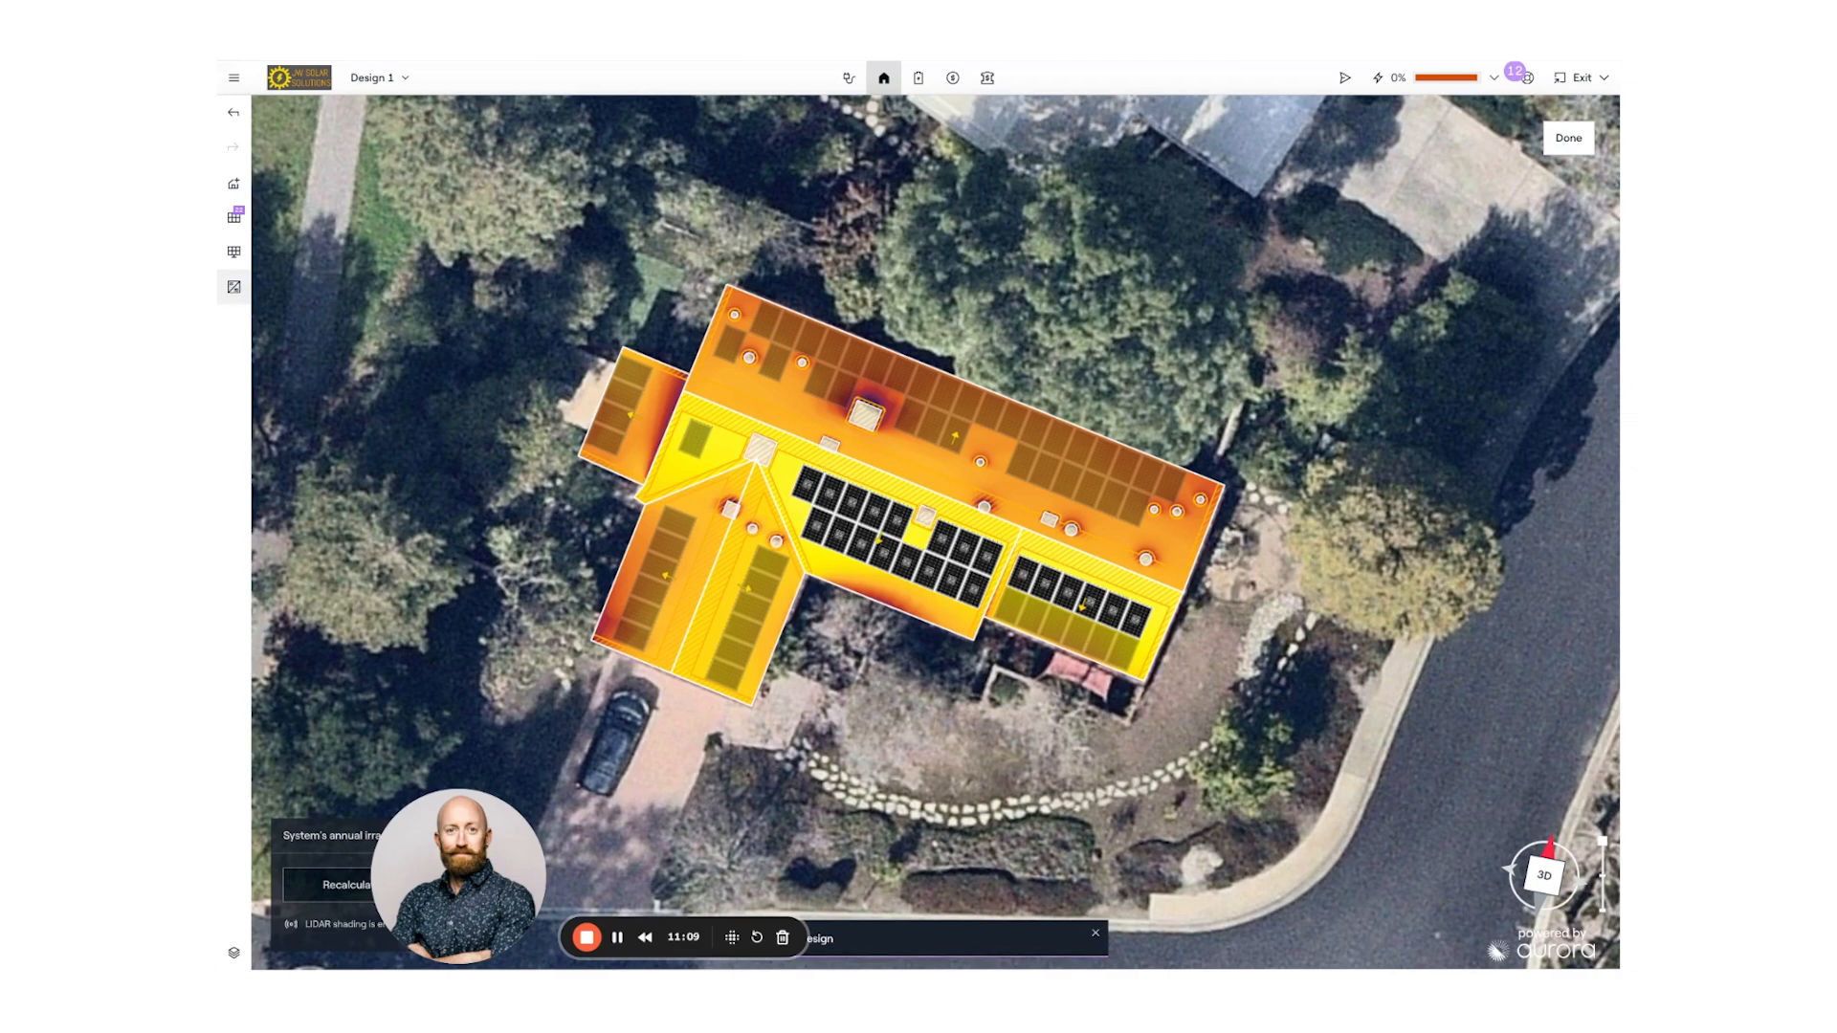
# - Choose SolarEdge from the inverter manufacturer list, replacing the Enphase default
pyautogui.click(233, 287)
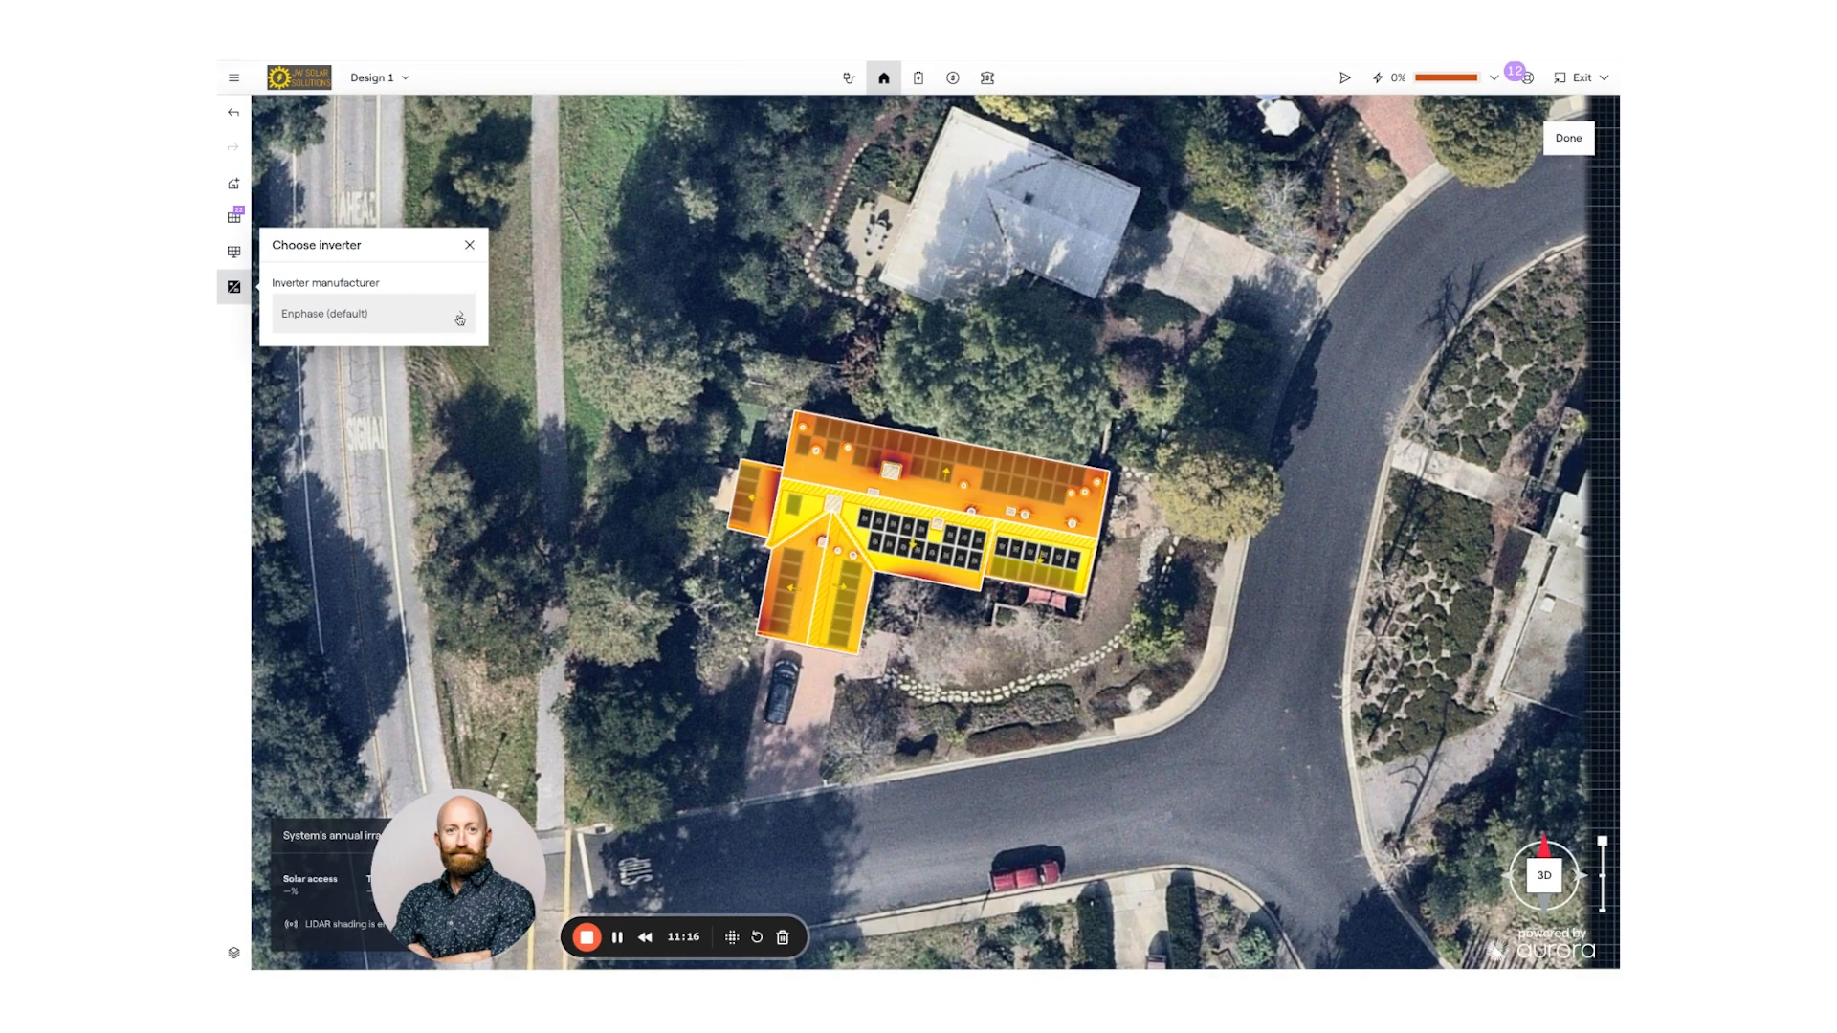
pyautogui.click(461, 319)
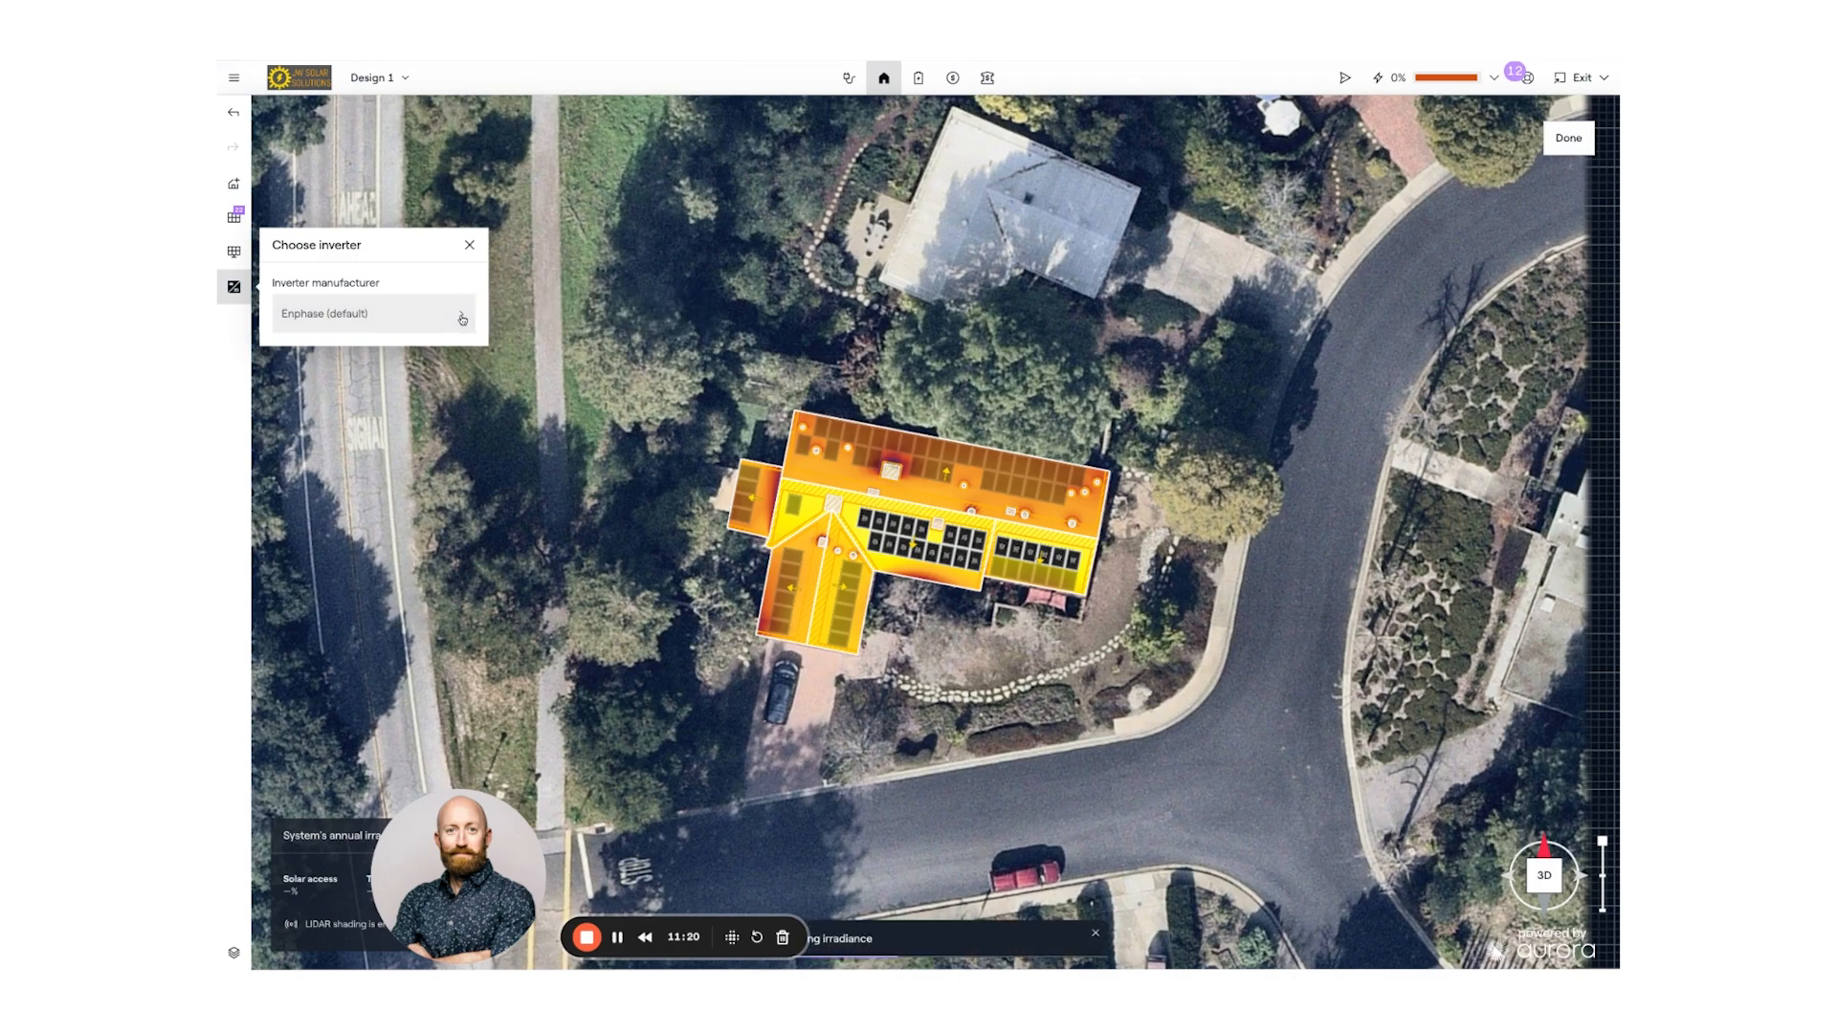
pyautogui.click(462, 318)
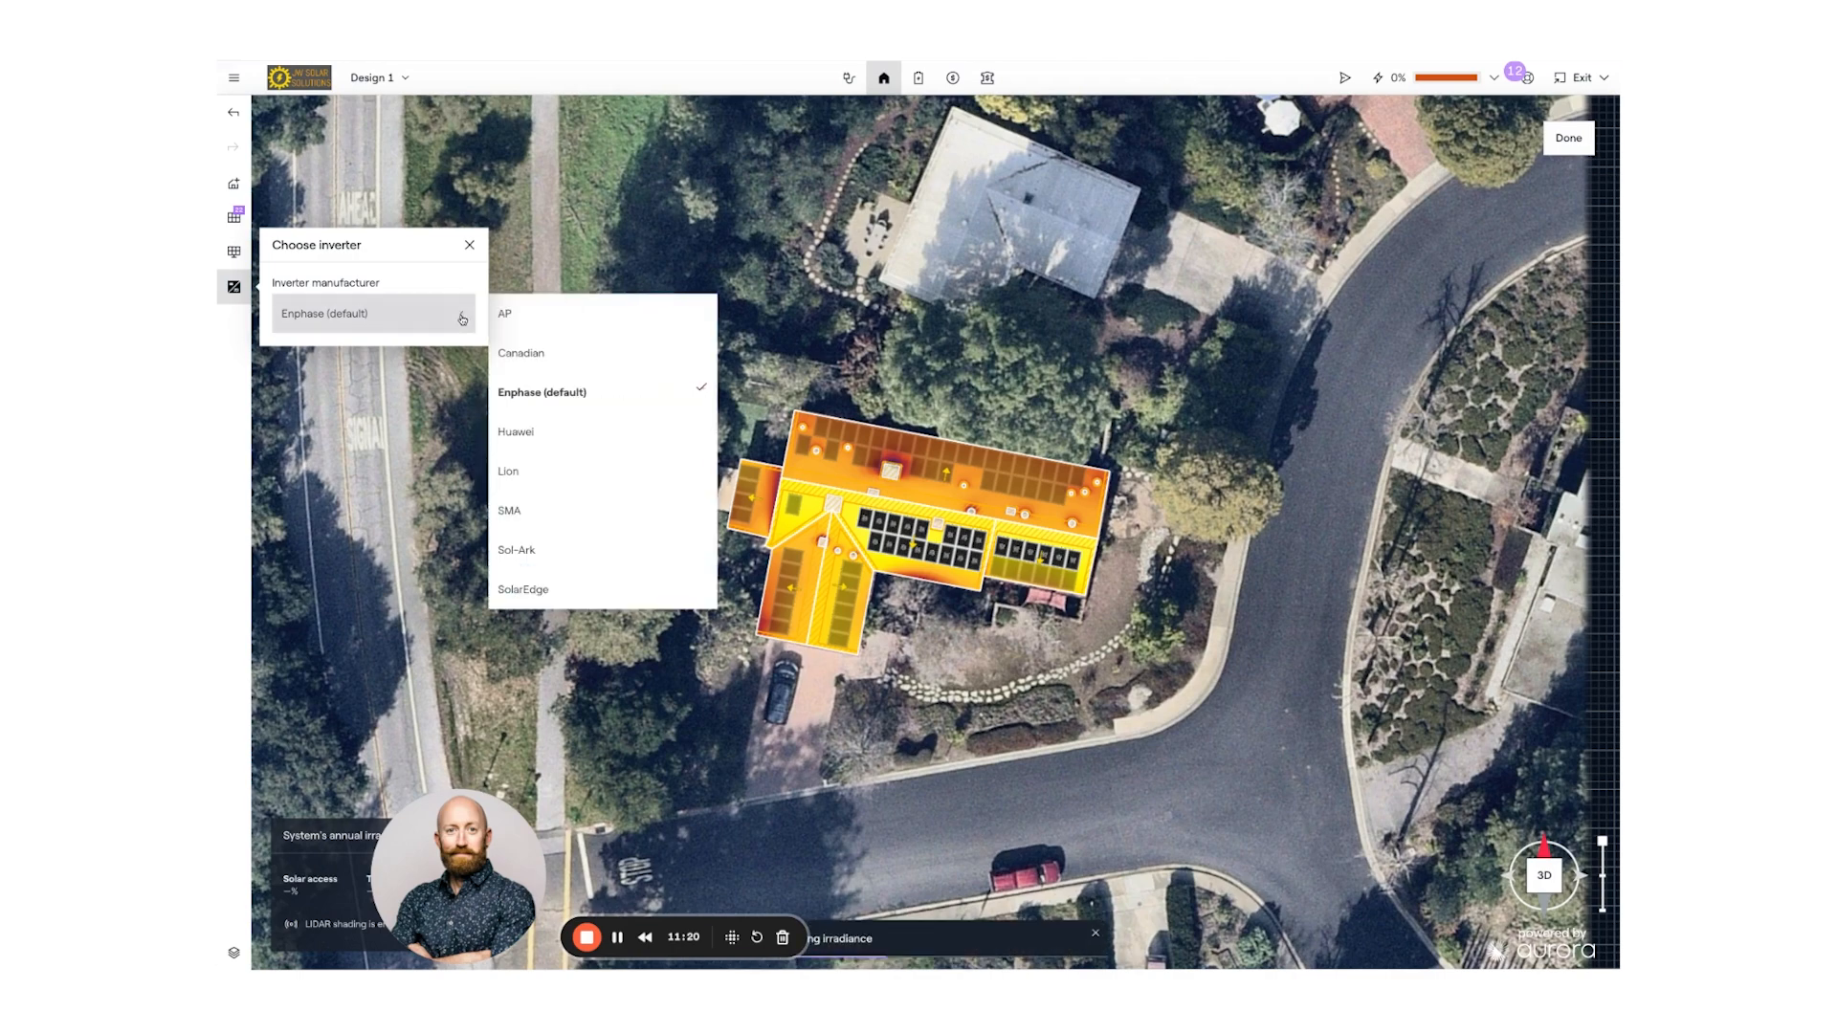
pyautogui.click(553, 591)
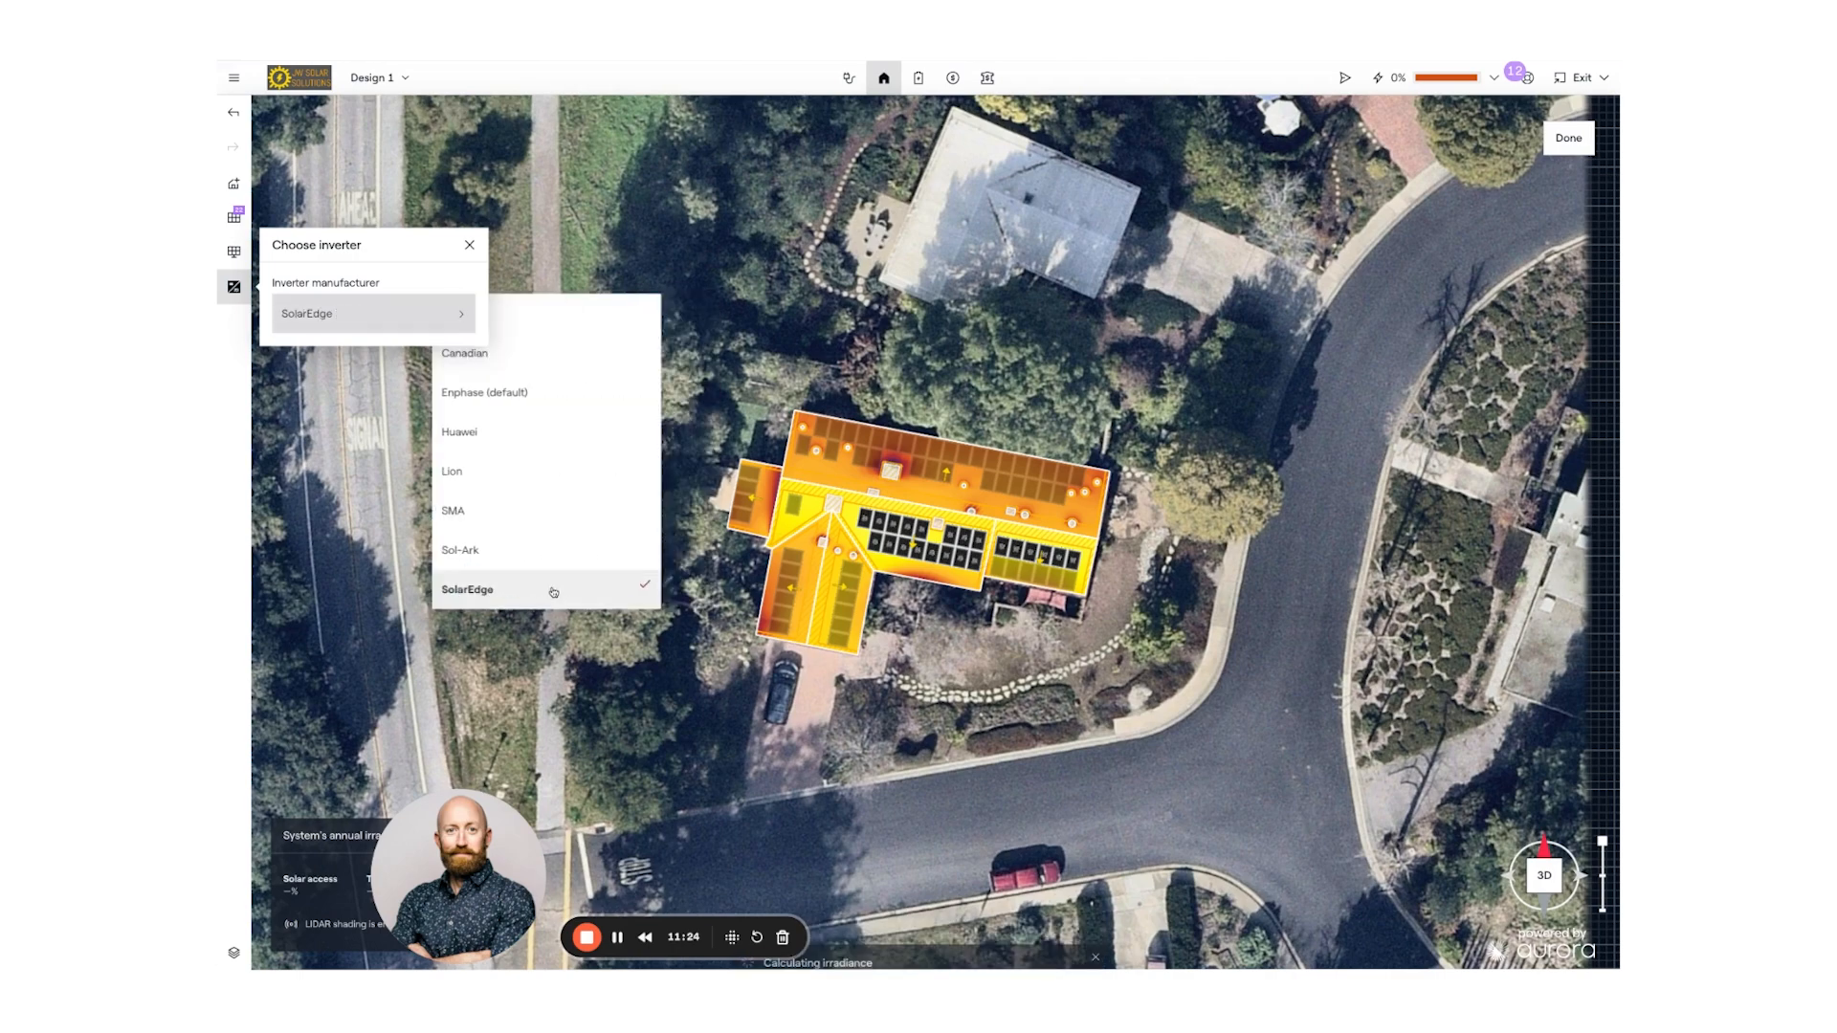
pyautogui.click(465, 318)
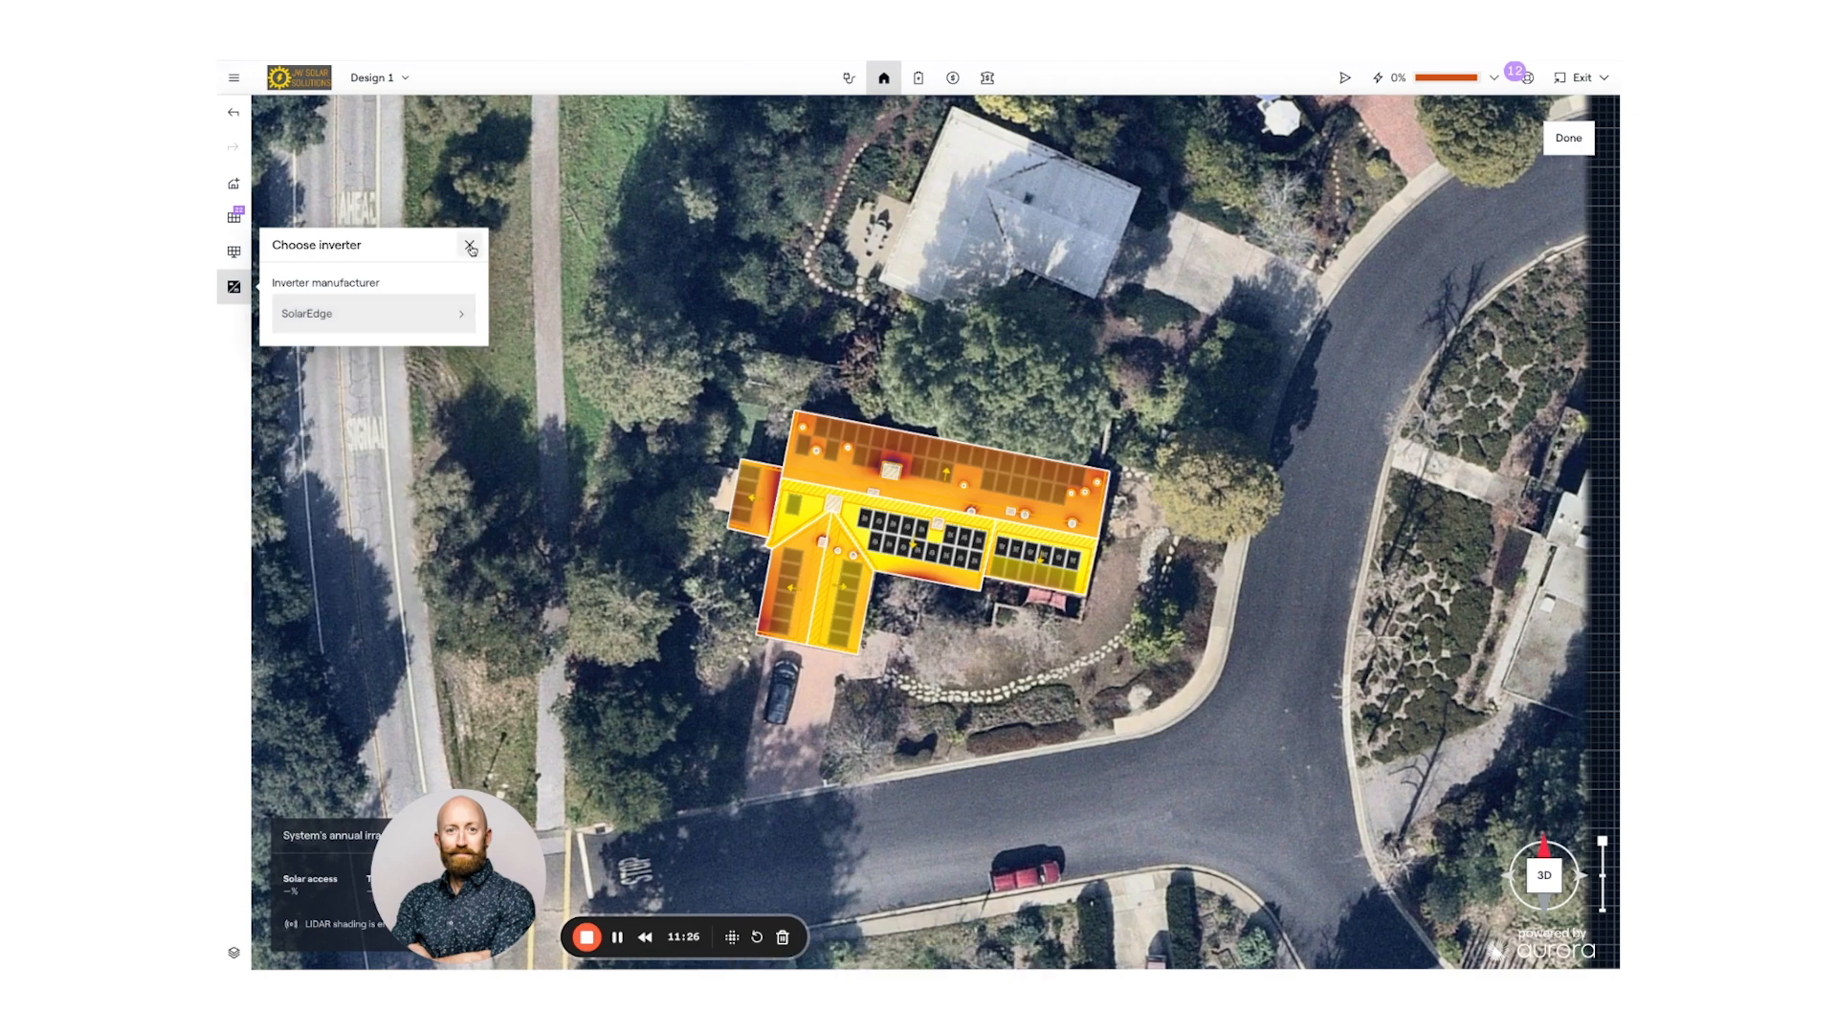
# - Recalculate roof irradiance with the SolarEdge inverter and tilt the house into a 3D view
pyautogui.click(470, 248)
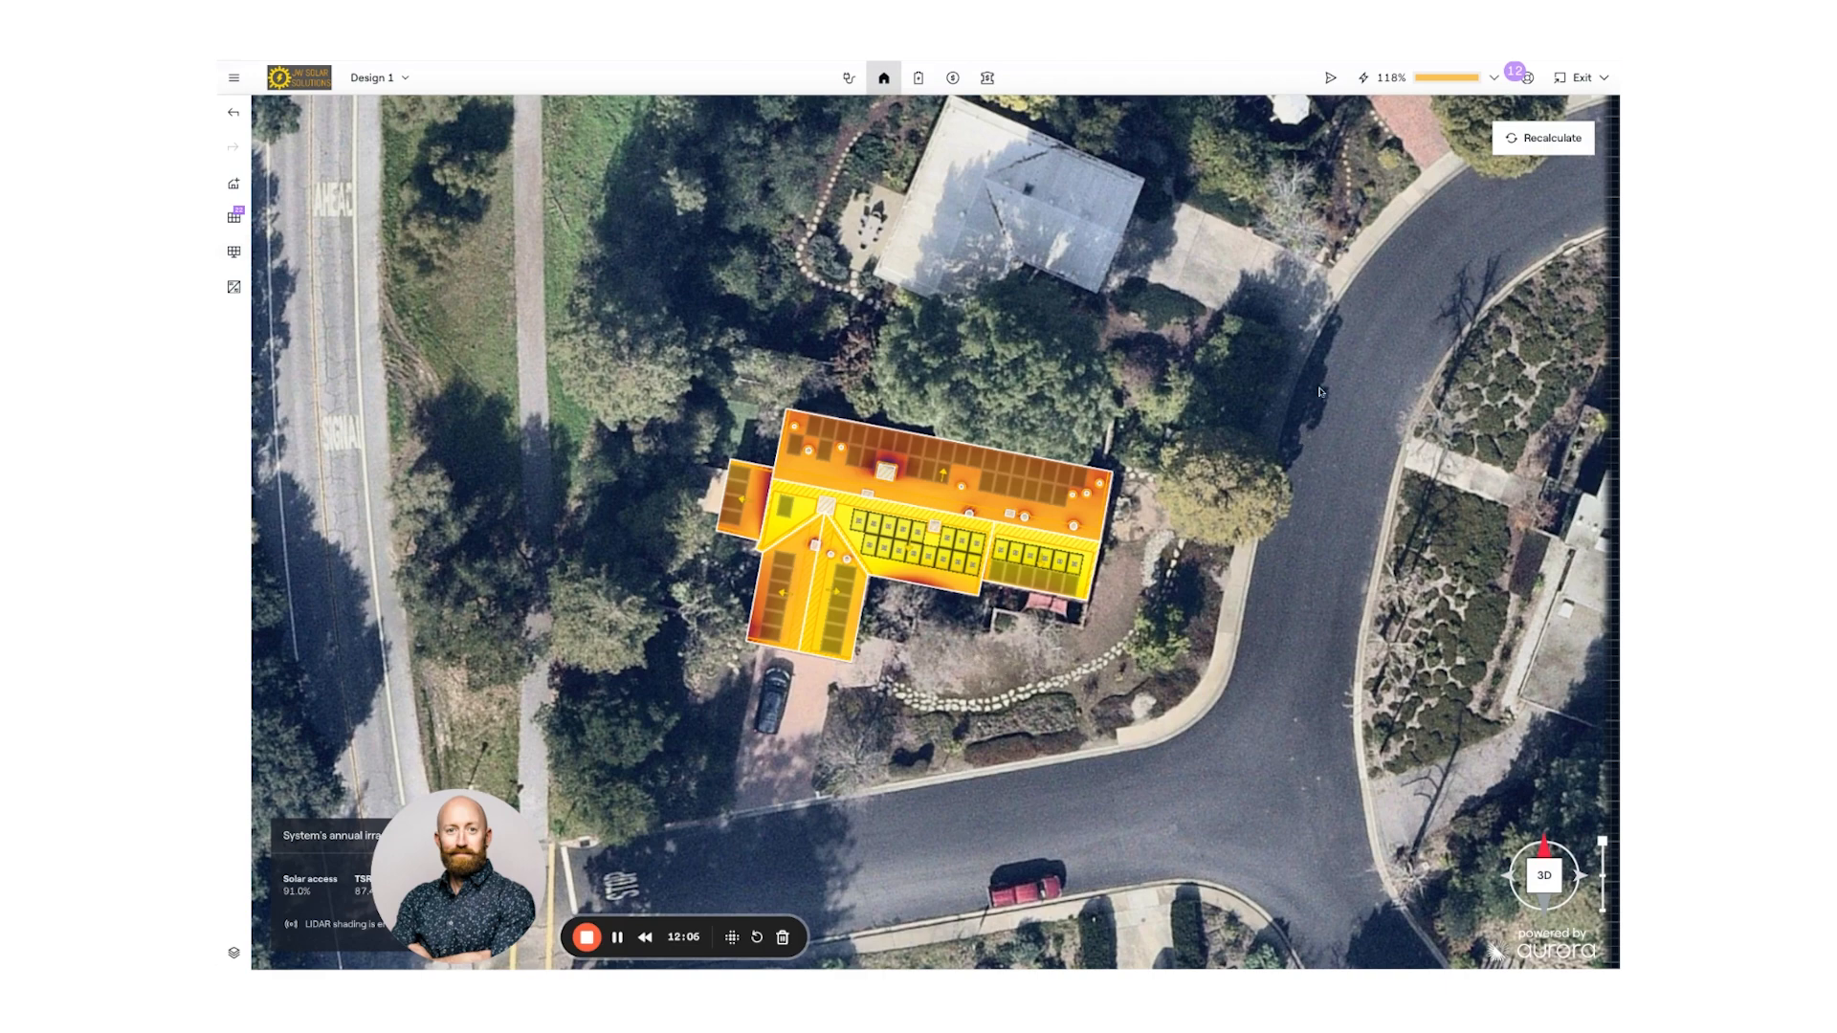
pyautogui.click(1547, 140)
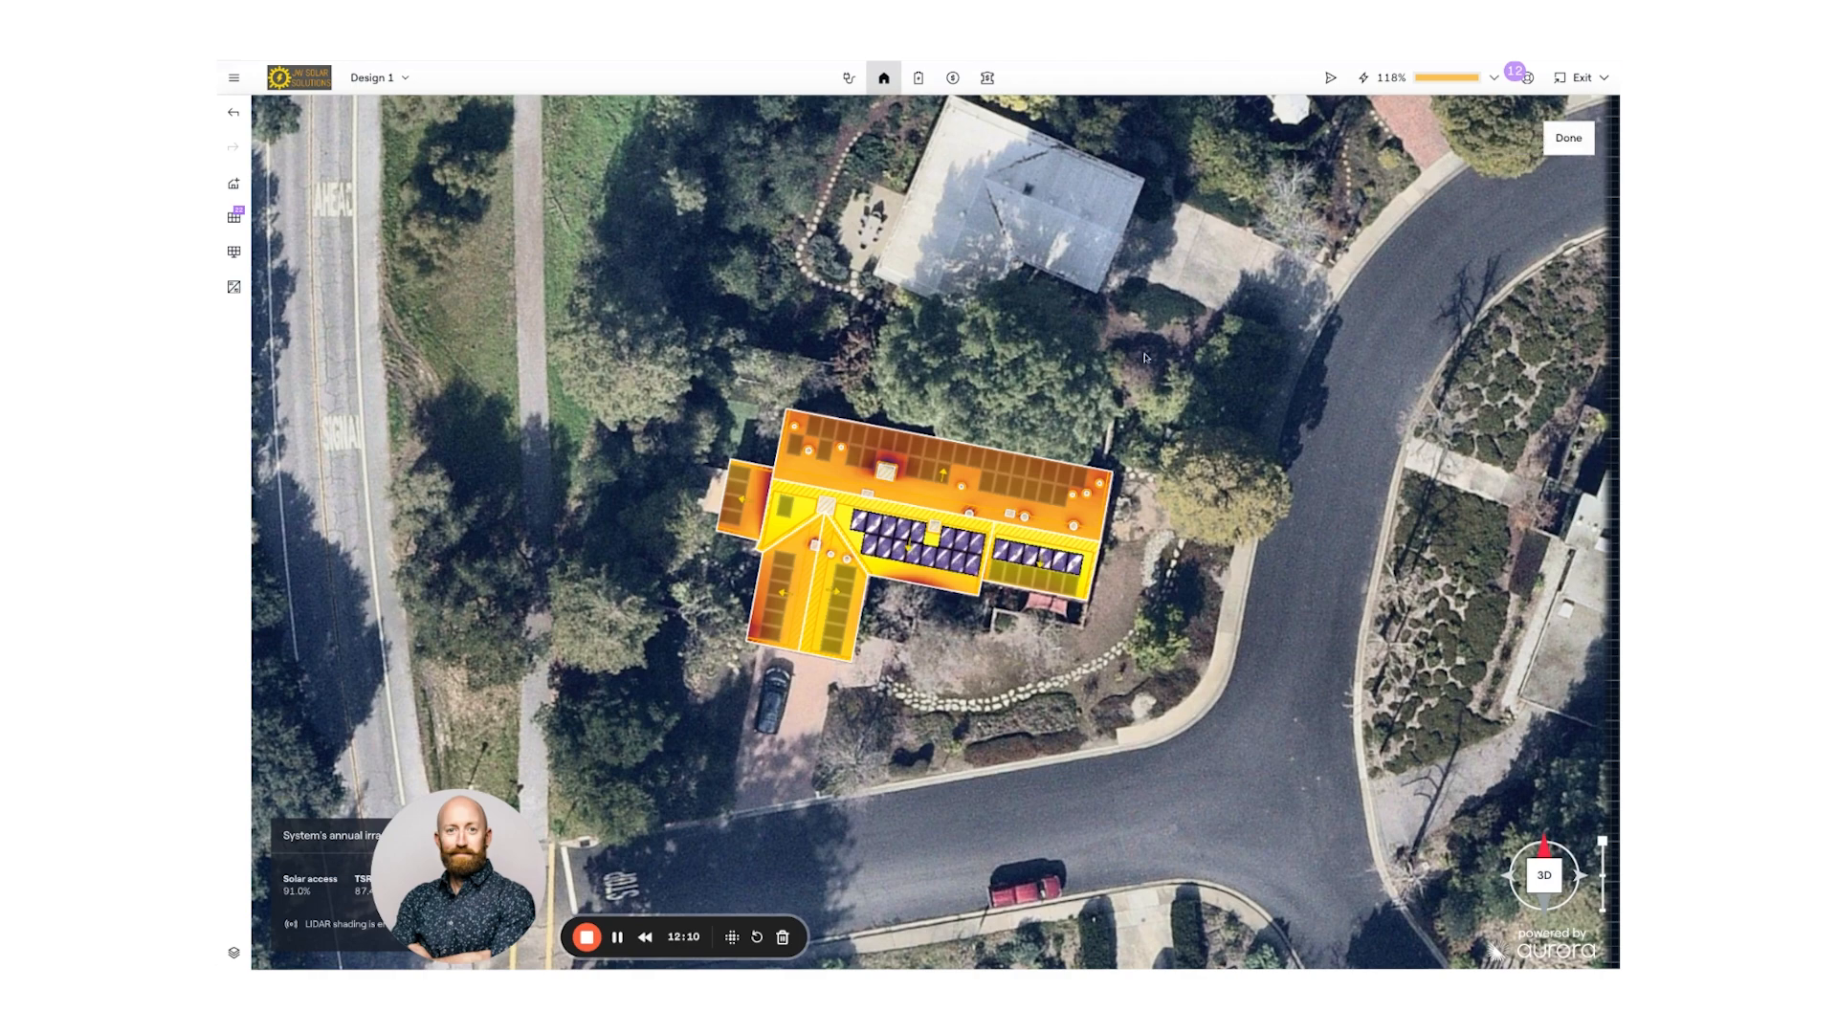
pyautogui.scroll(4, 1100, 383)
pyautogui.scroll(3, 1030, 431)
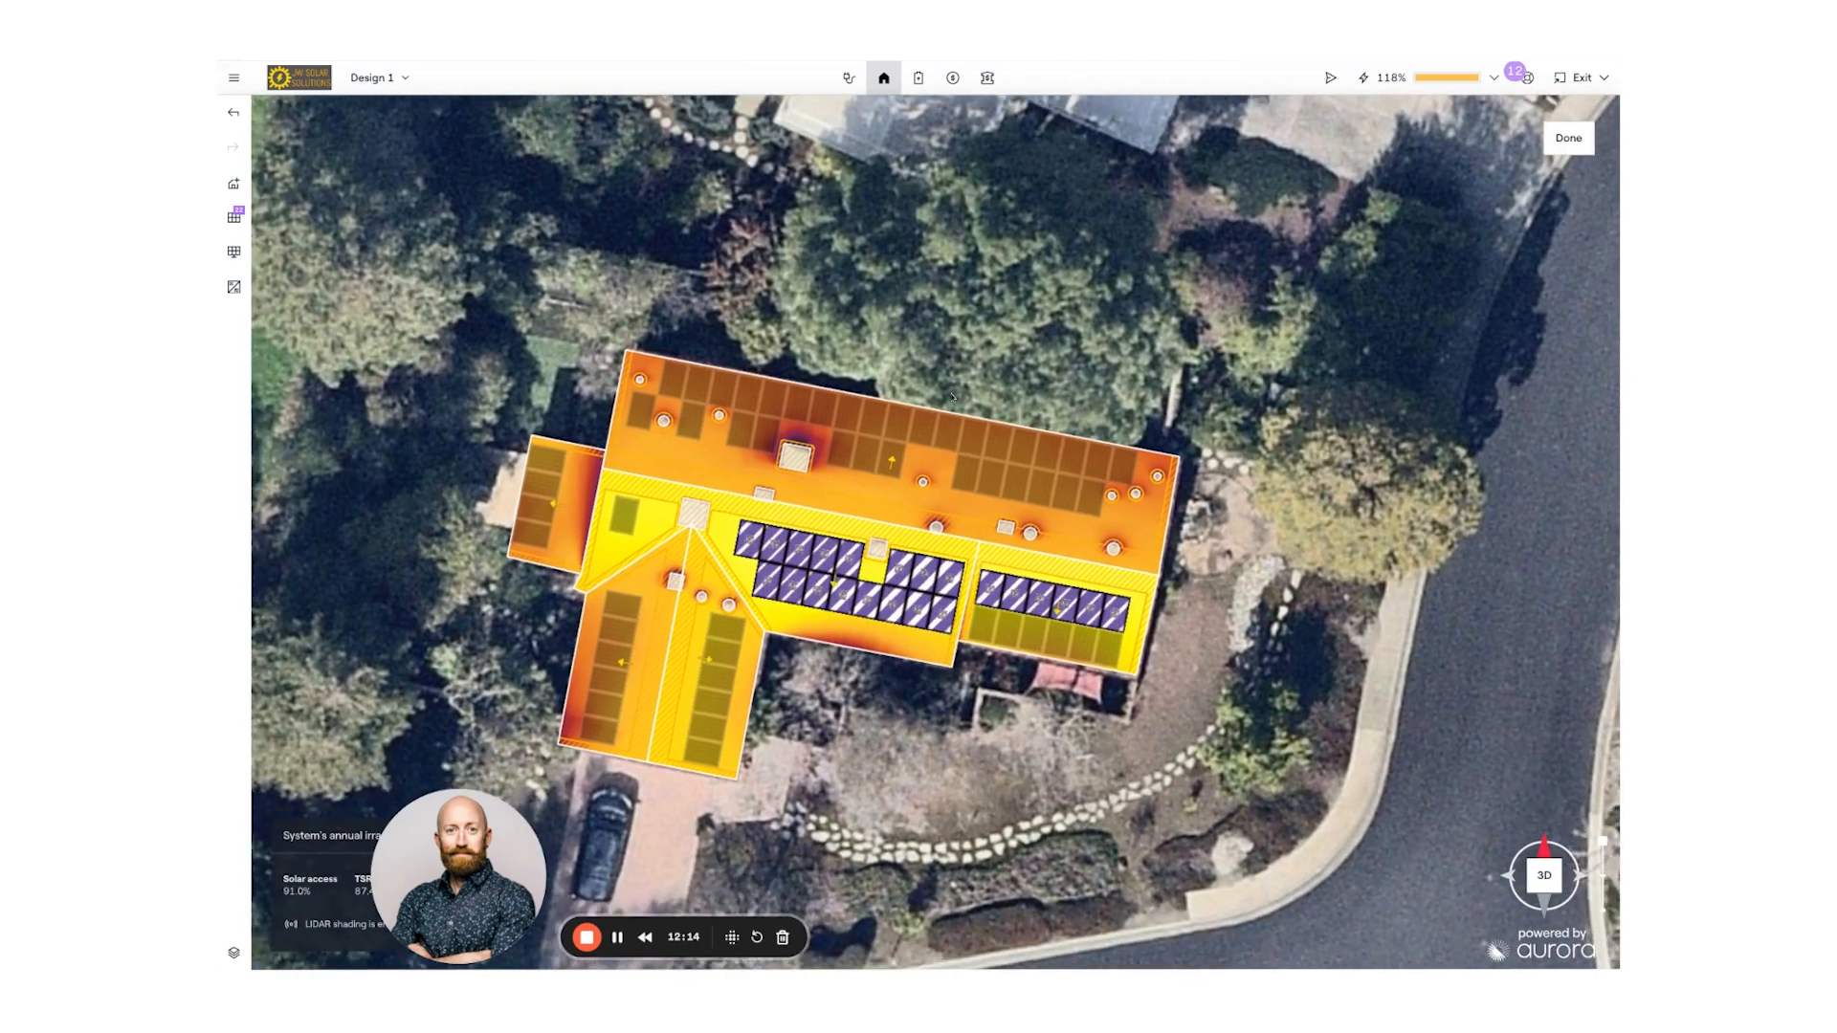
pyautogui.moveTo(952, 397); pyautogui.dragTo(965, 360)
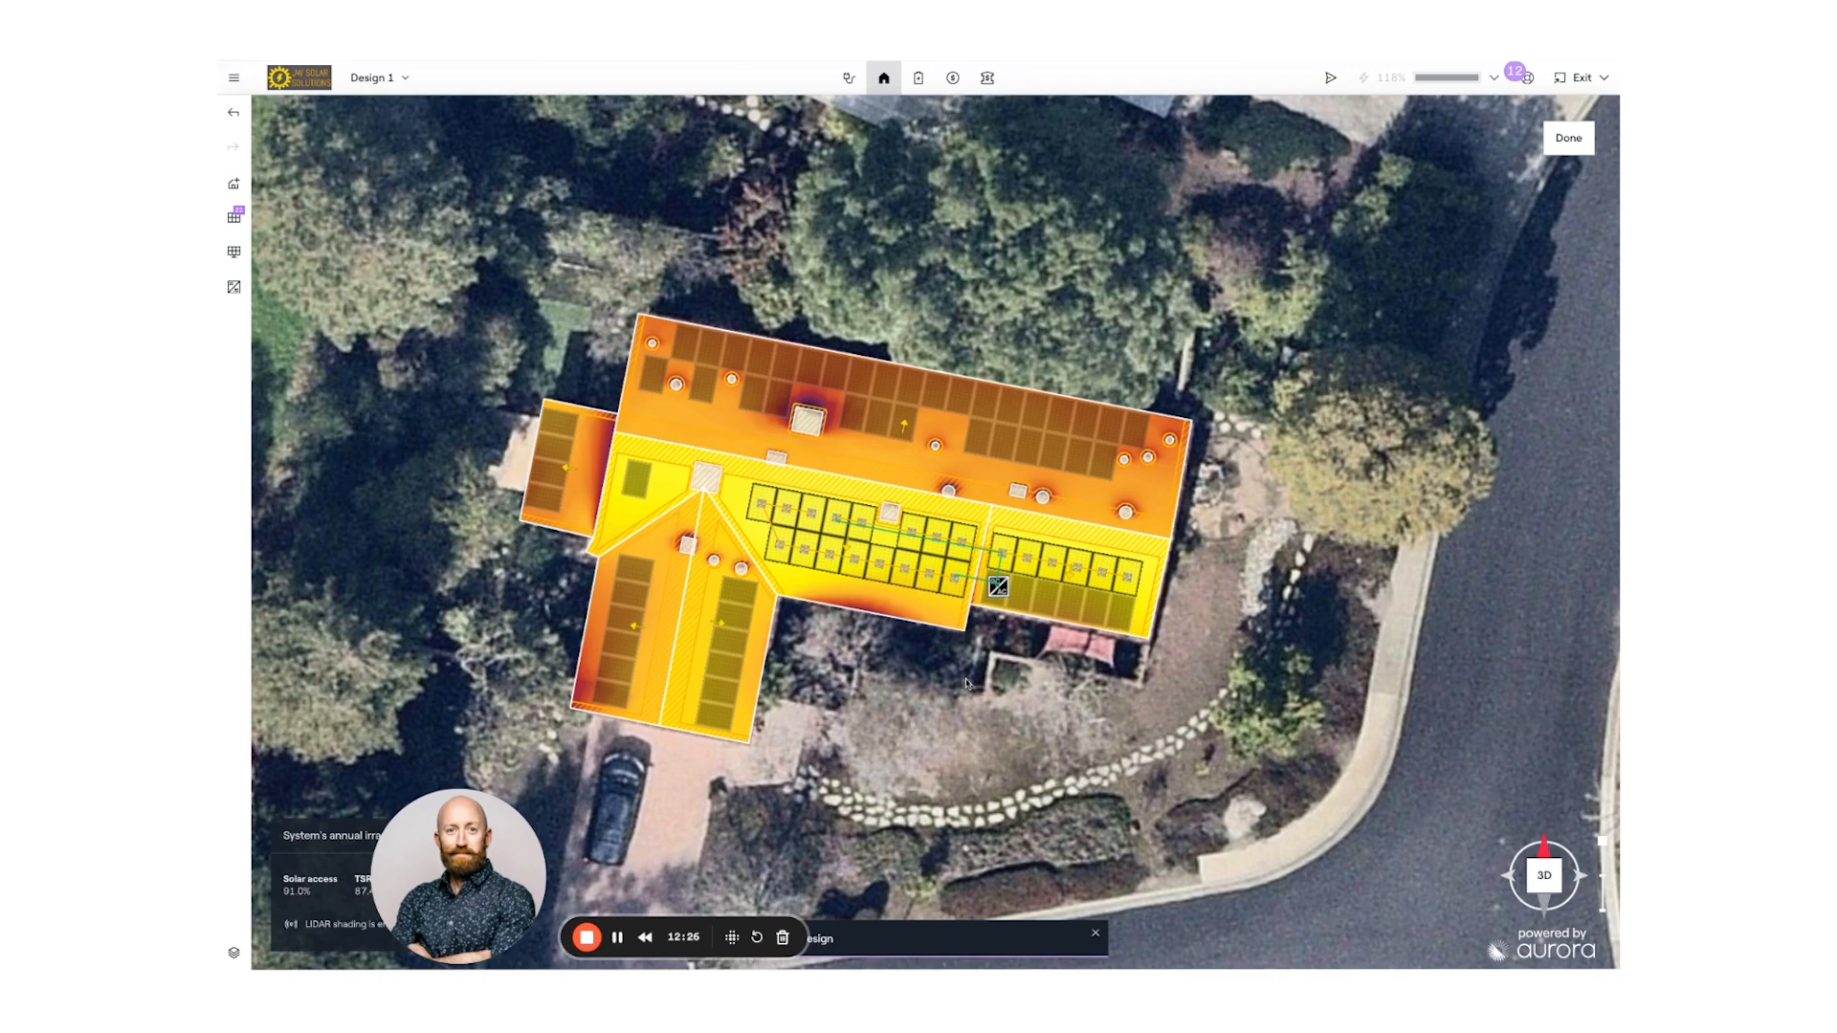
pyautogui.moveTo(966, 684); pyautogui.dragTo(942, 576, button='right')
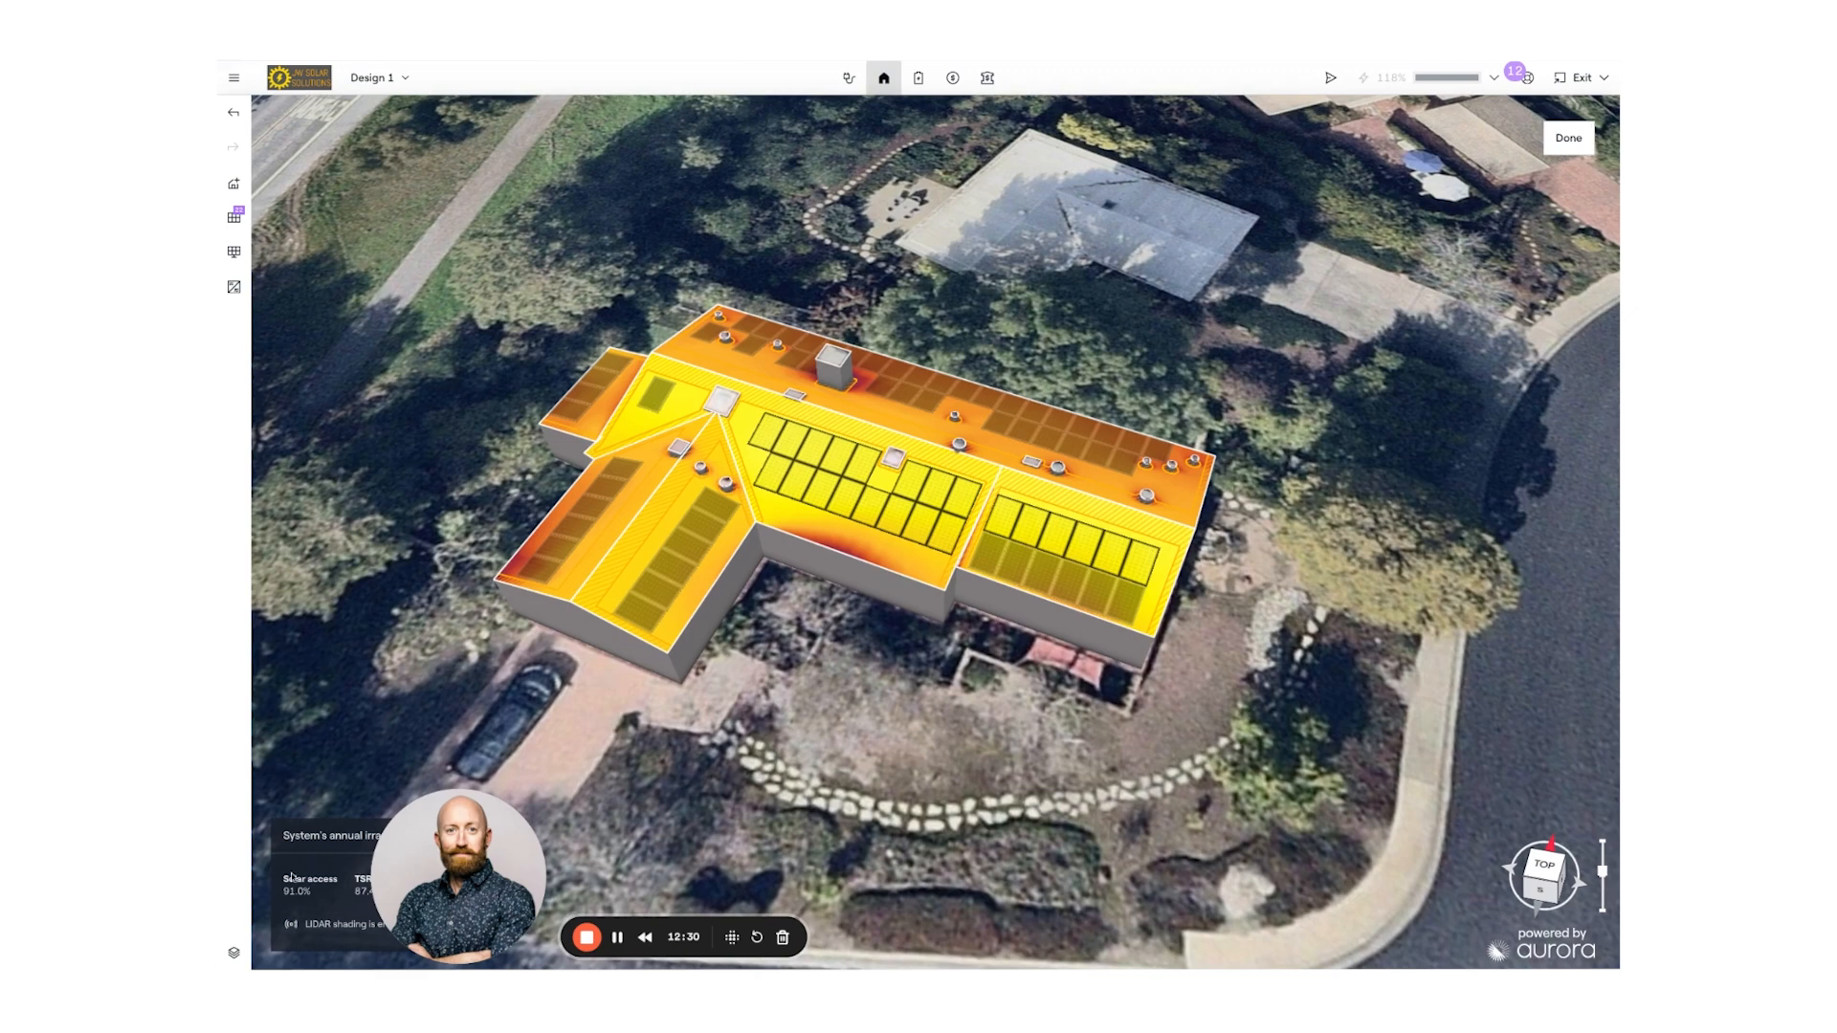
# - Enable the Rulers map layer so roof edges show lengths like 18.1 ft and 26.6 ft
pyautogui.click(233, 954)
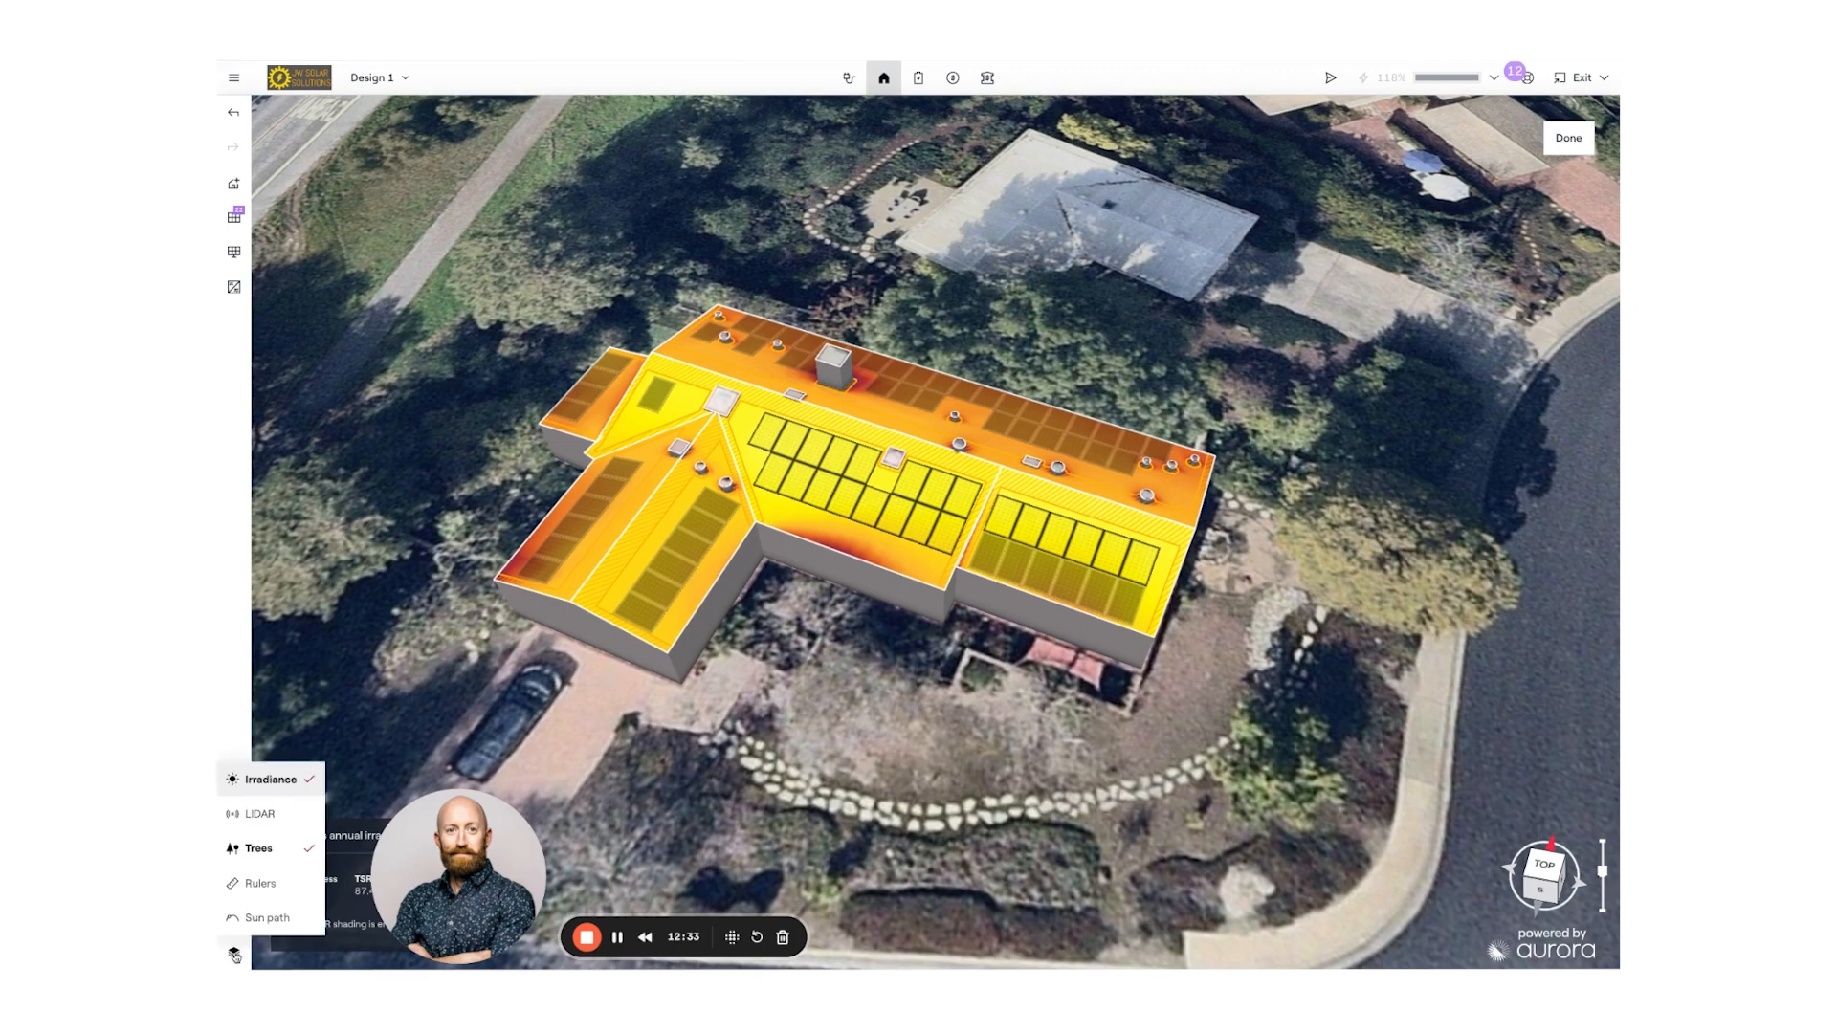
pyautogui.click(252, 885)
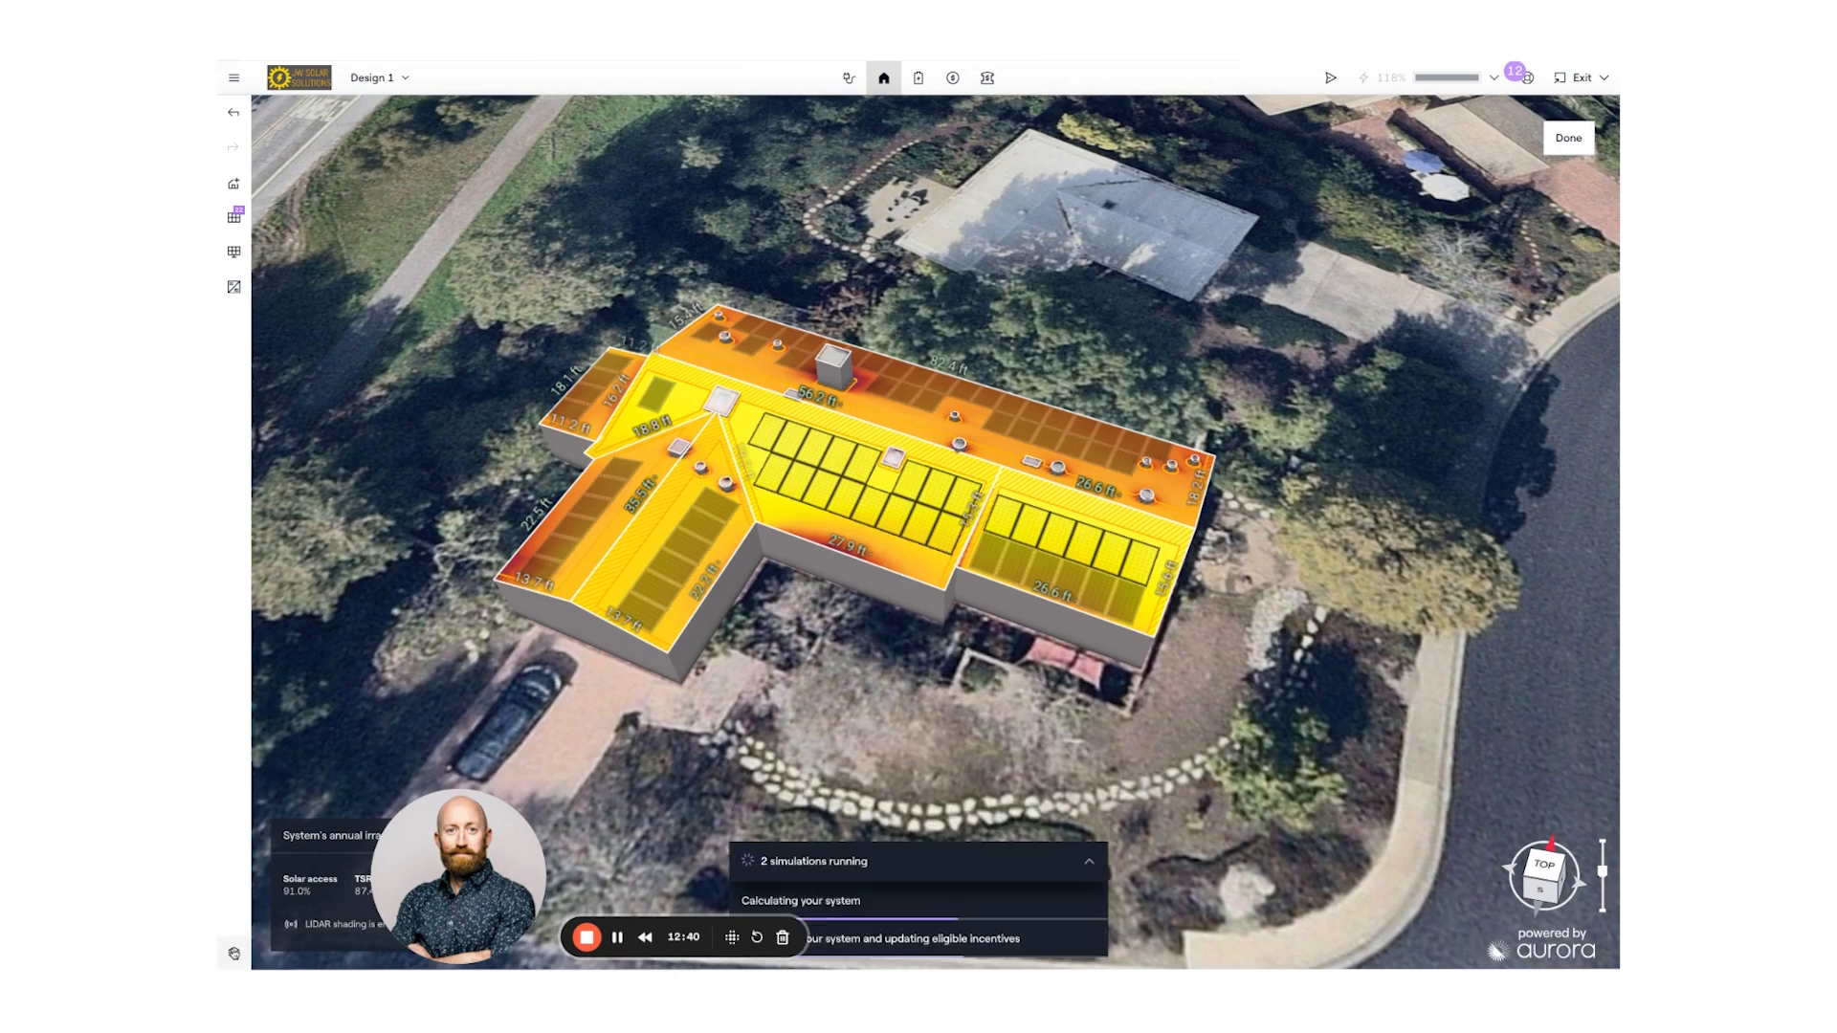
pyautogui.click(234, 953)
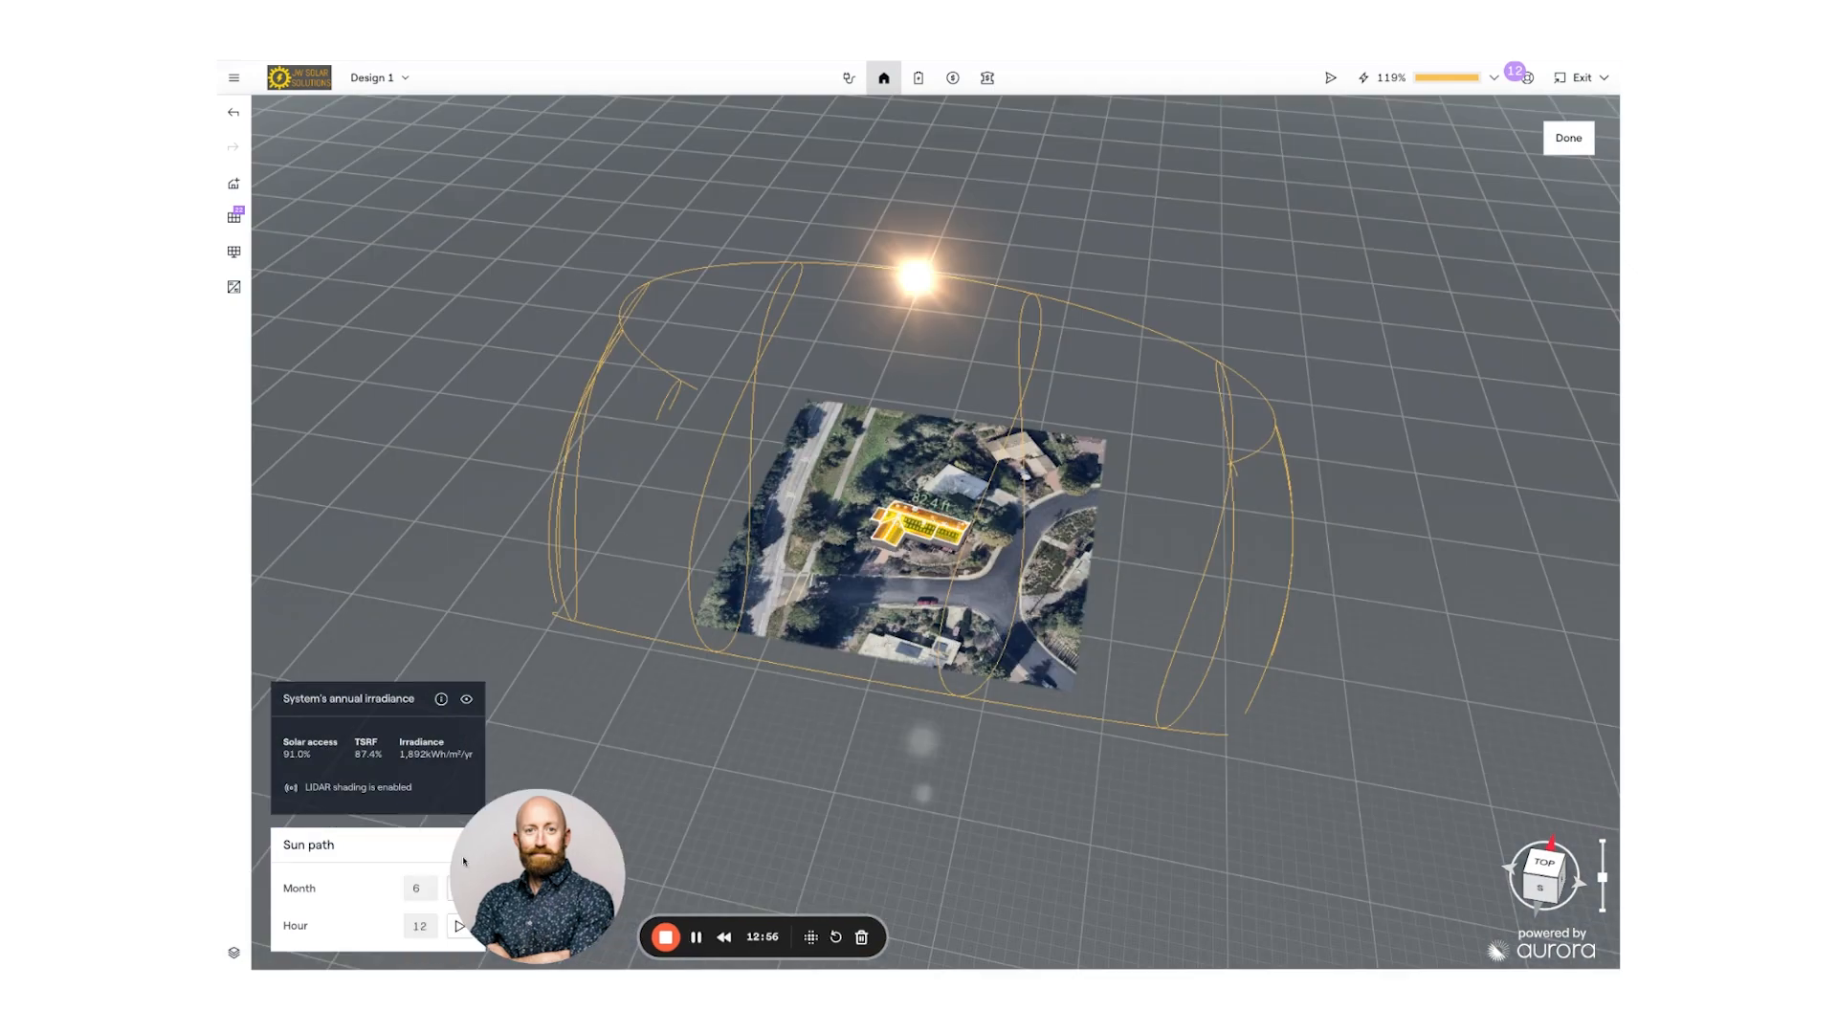
# - Play the sun's hourly movement across the site, then pause it
pyautogui.click(460, 926)
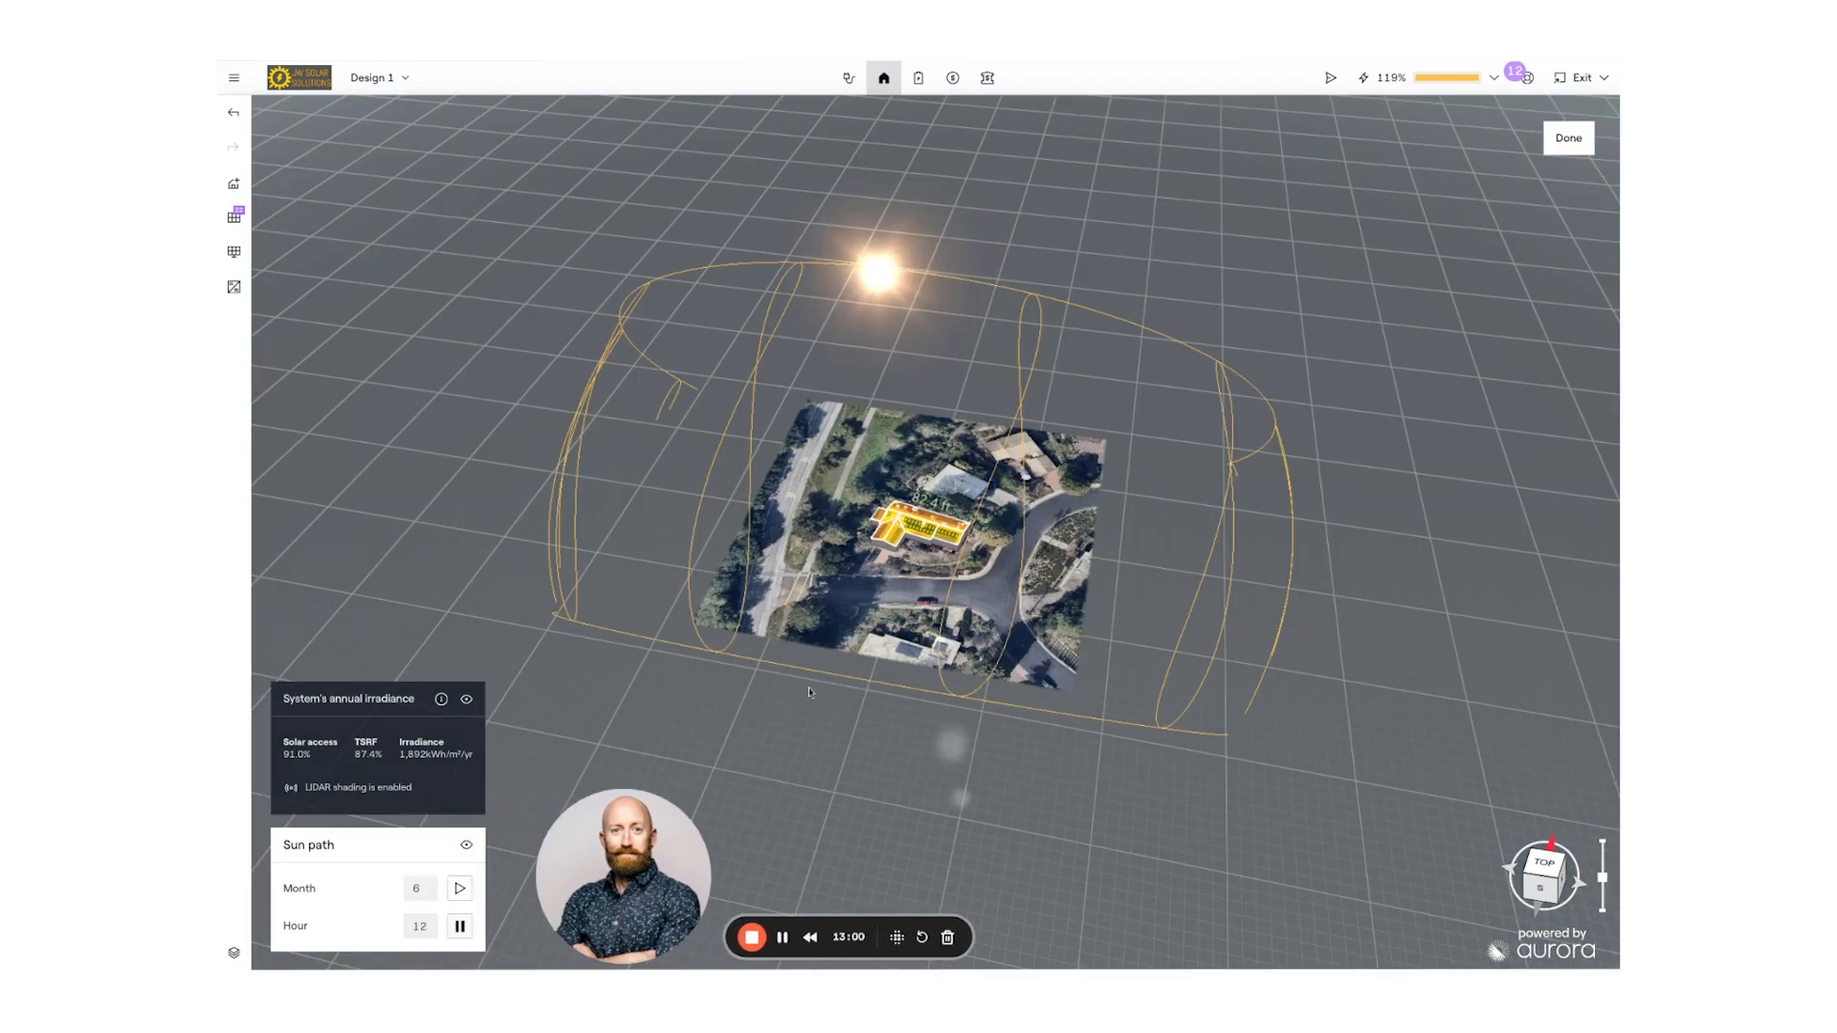
pyautogui.scroll(2, 921, 564)
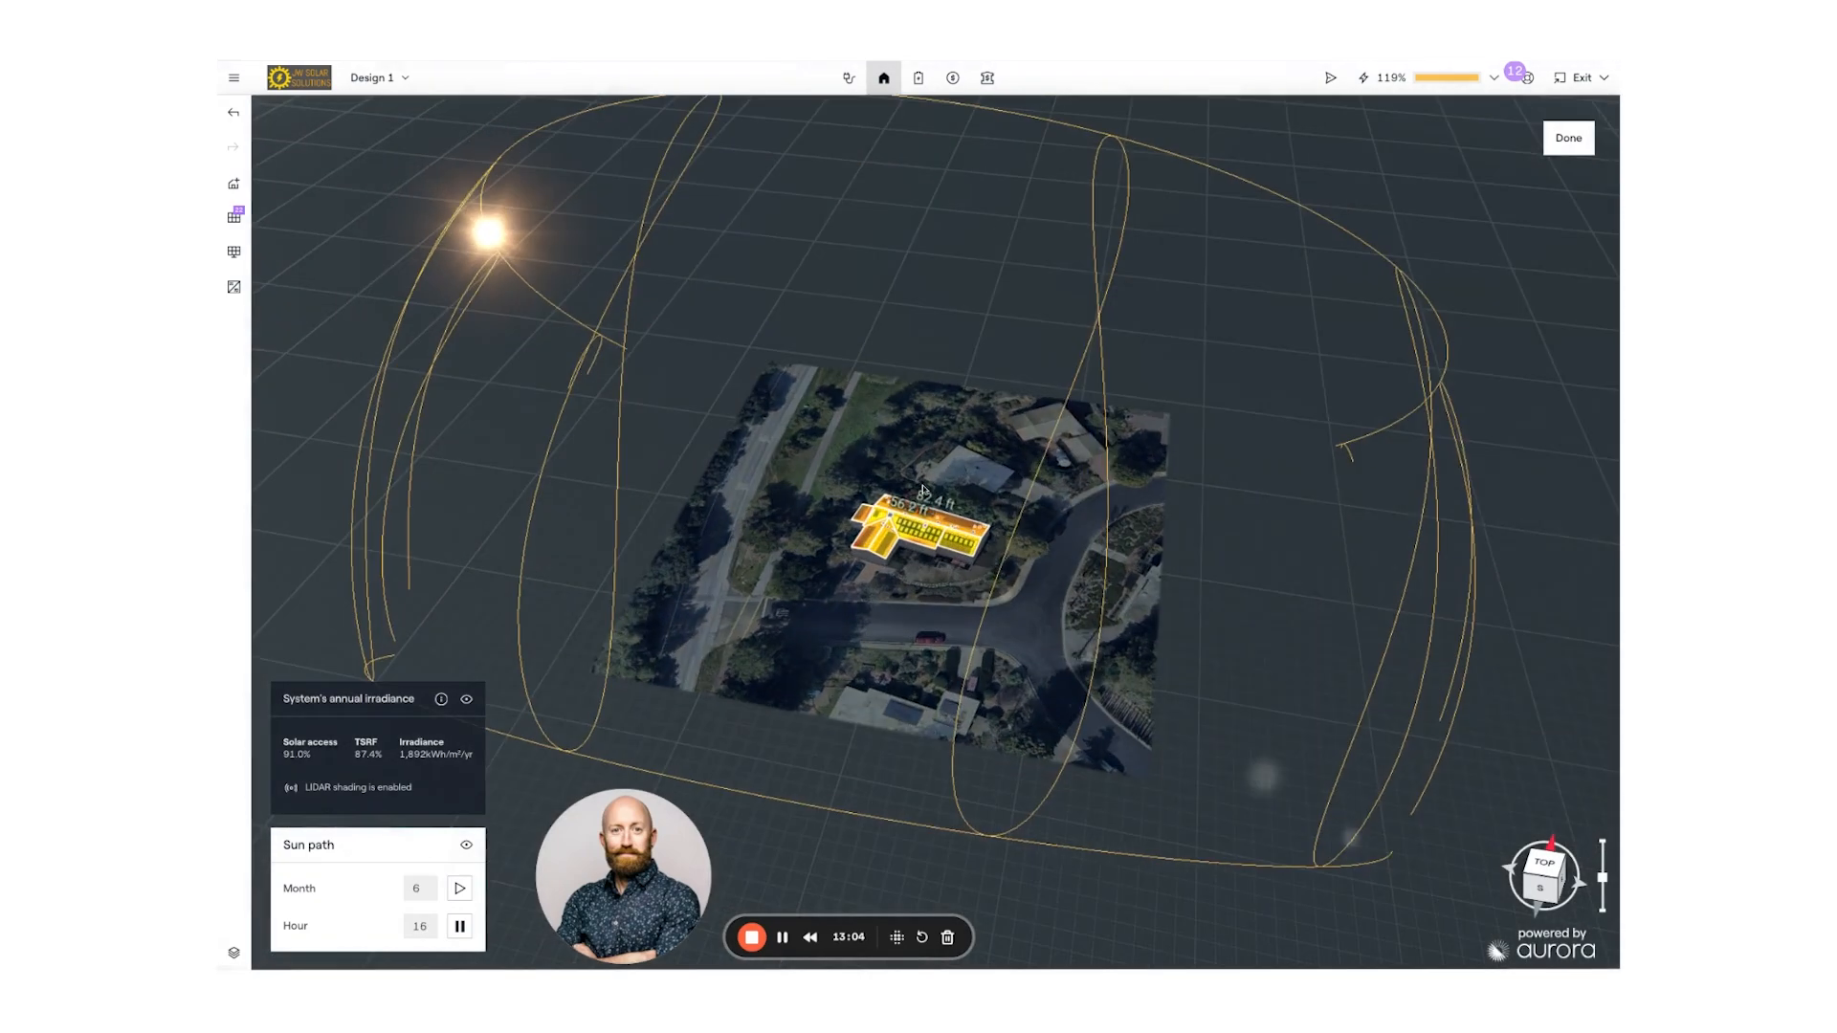
pyautogui.scroll(3, 924, 536)
pyautogui.scroll(3, 925, 531)
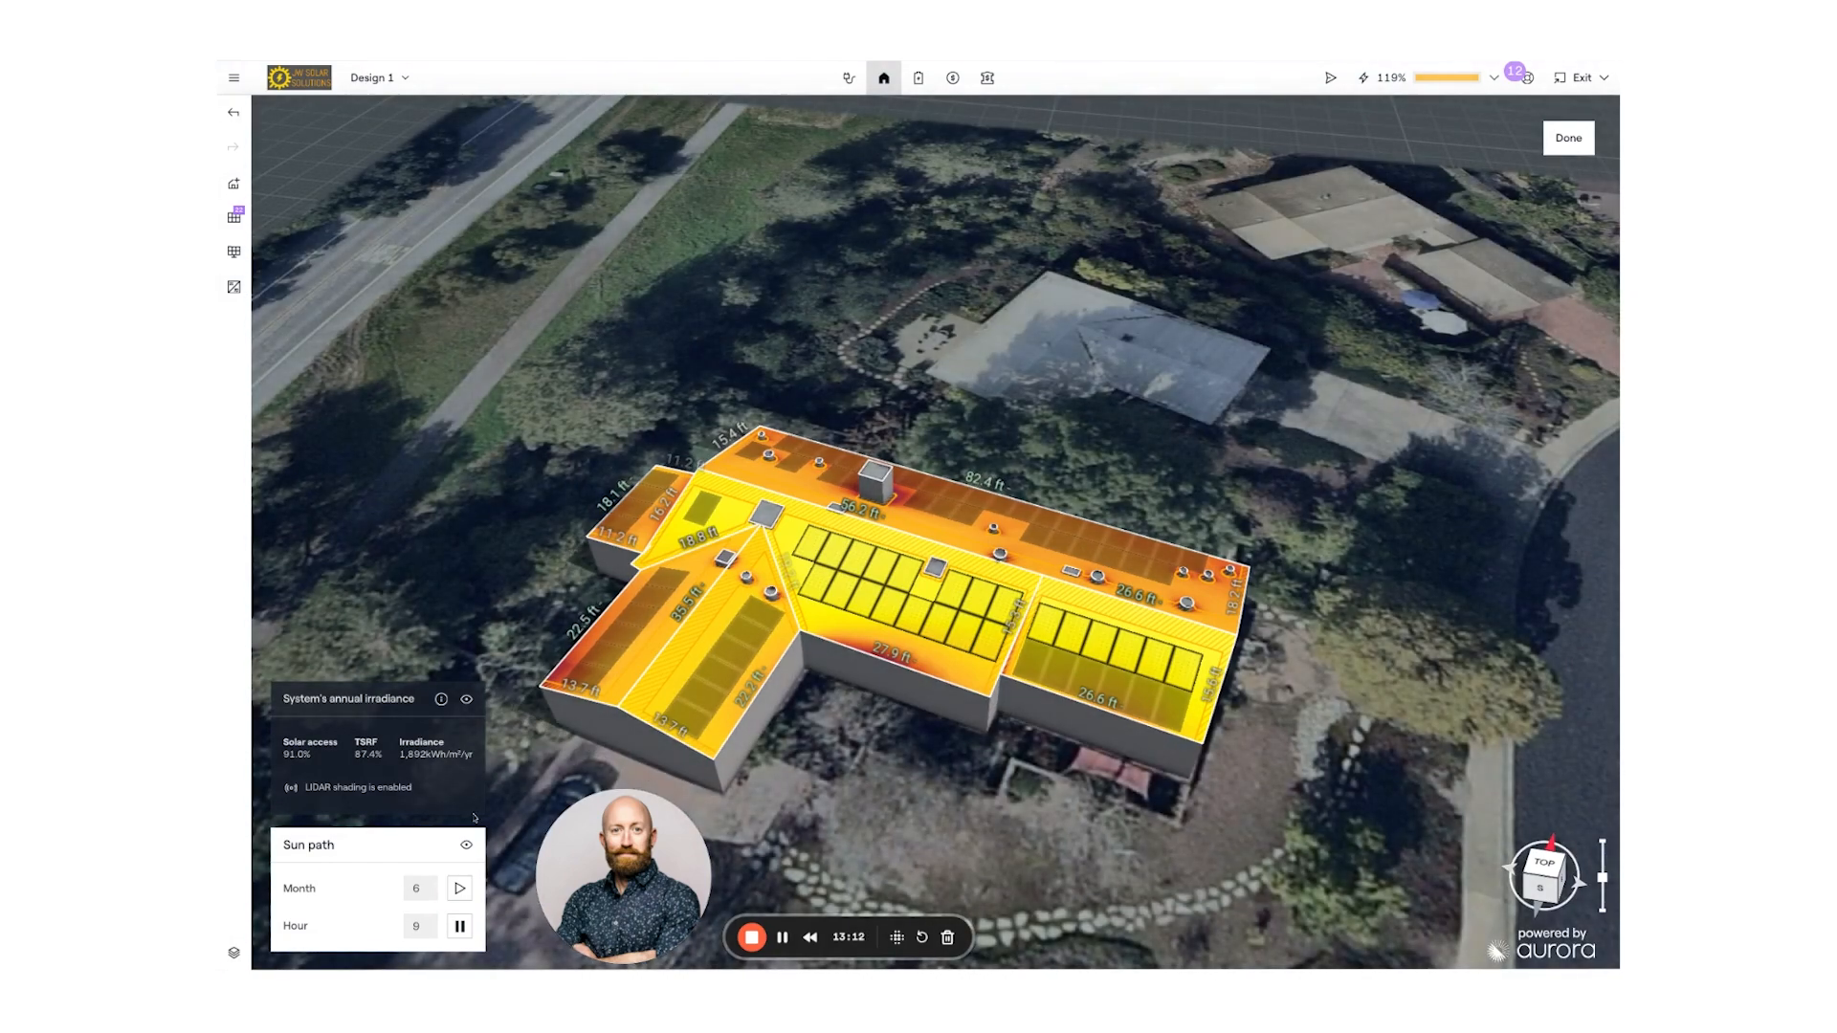
pyautogui.click(461, 929)
# - Hide the Sun path layer and reframe the measured roof in 3D perspective
pyautogui.click(233, 953)
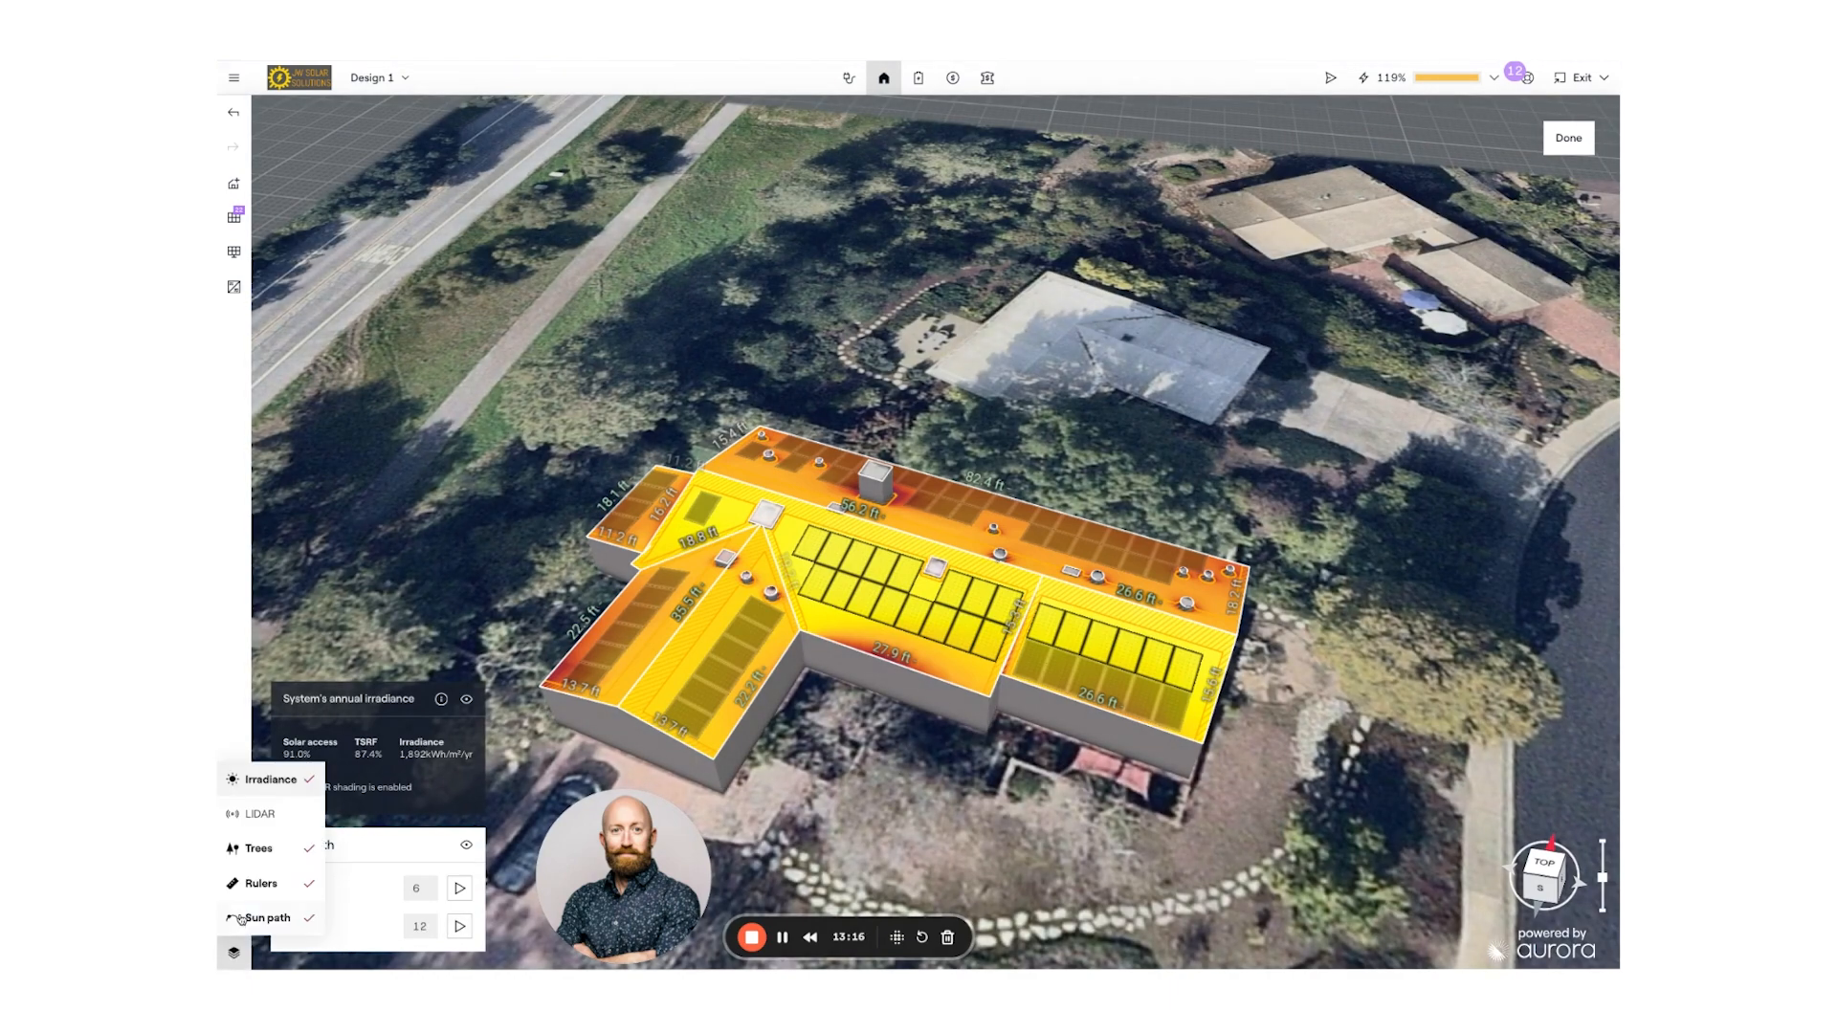
pyautogui.click(256, 919)
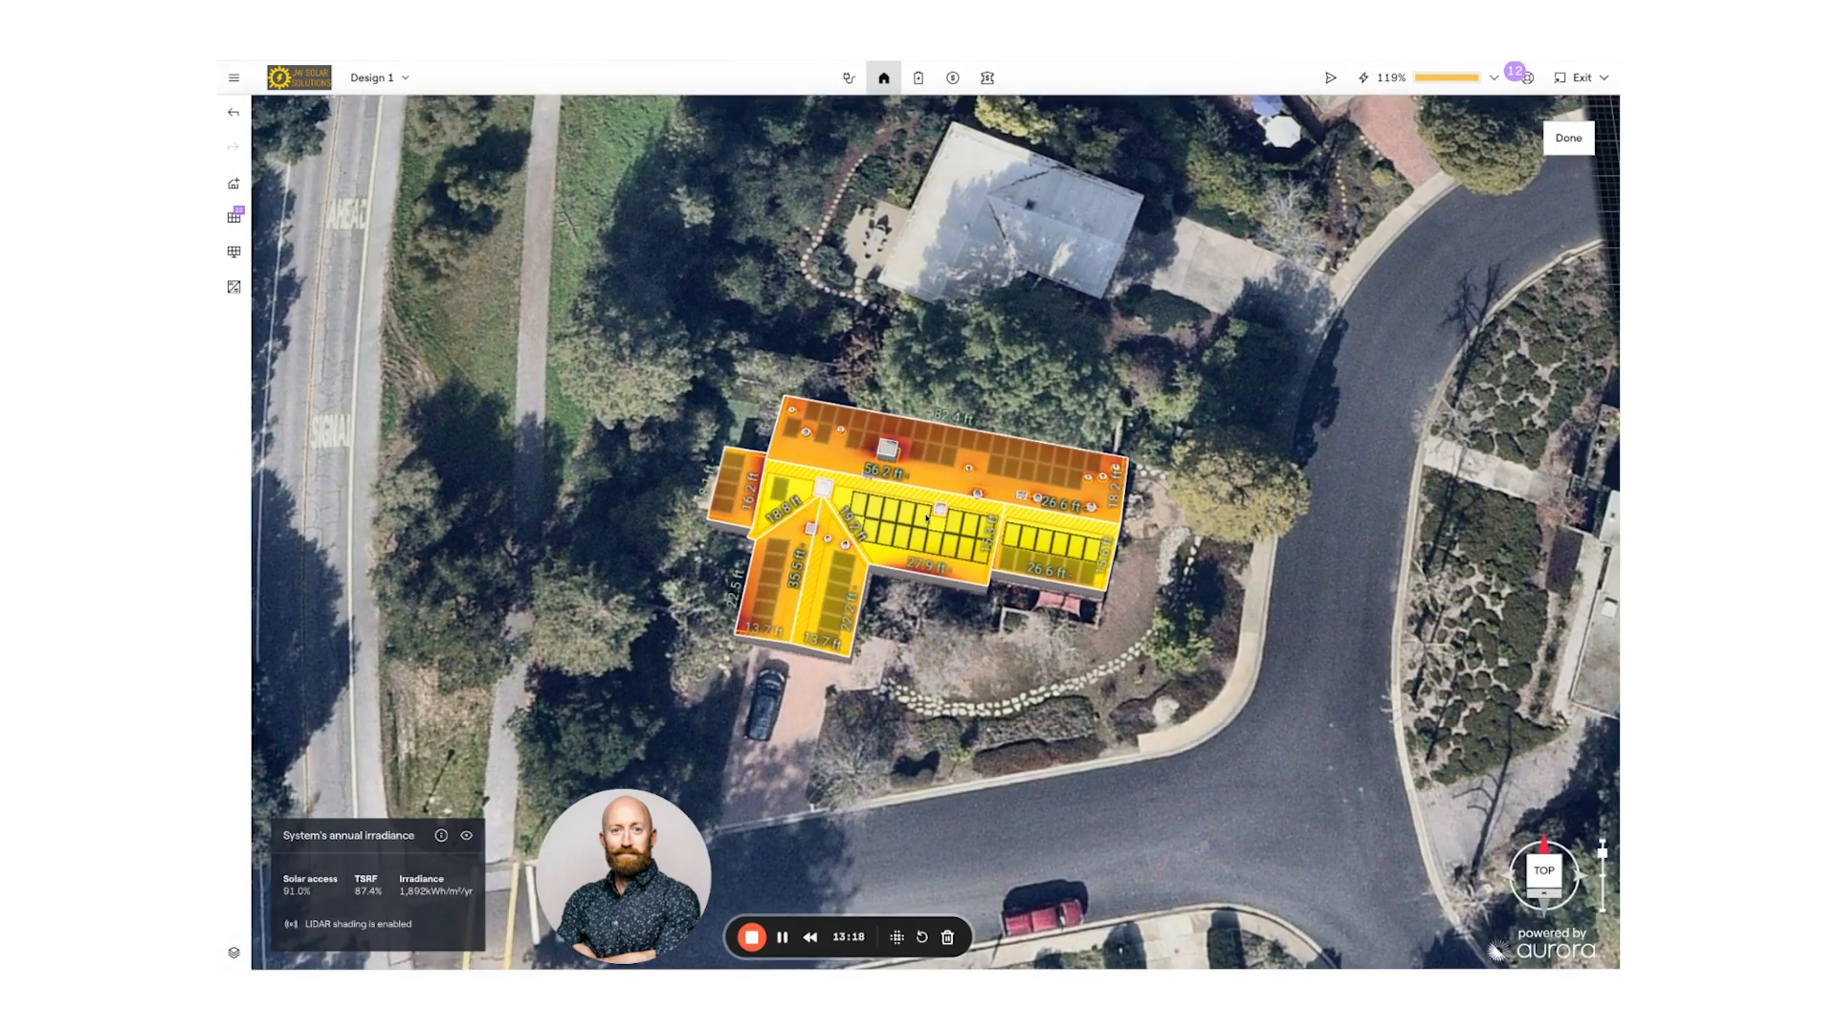
pyautogui.scroll(4, 1050, 437)
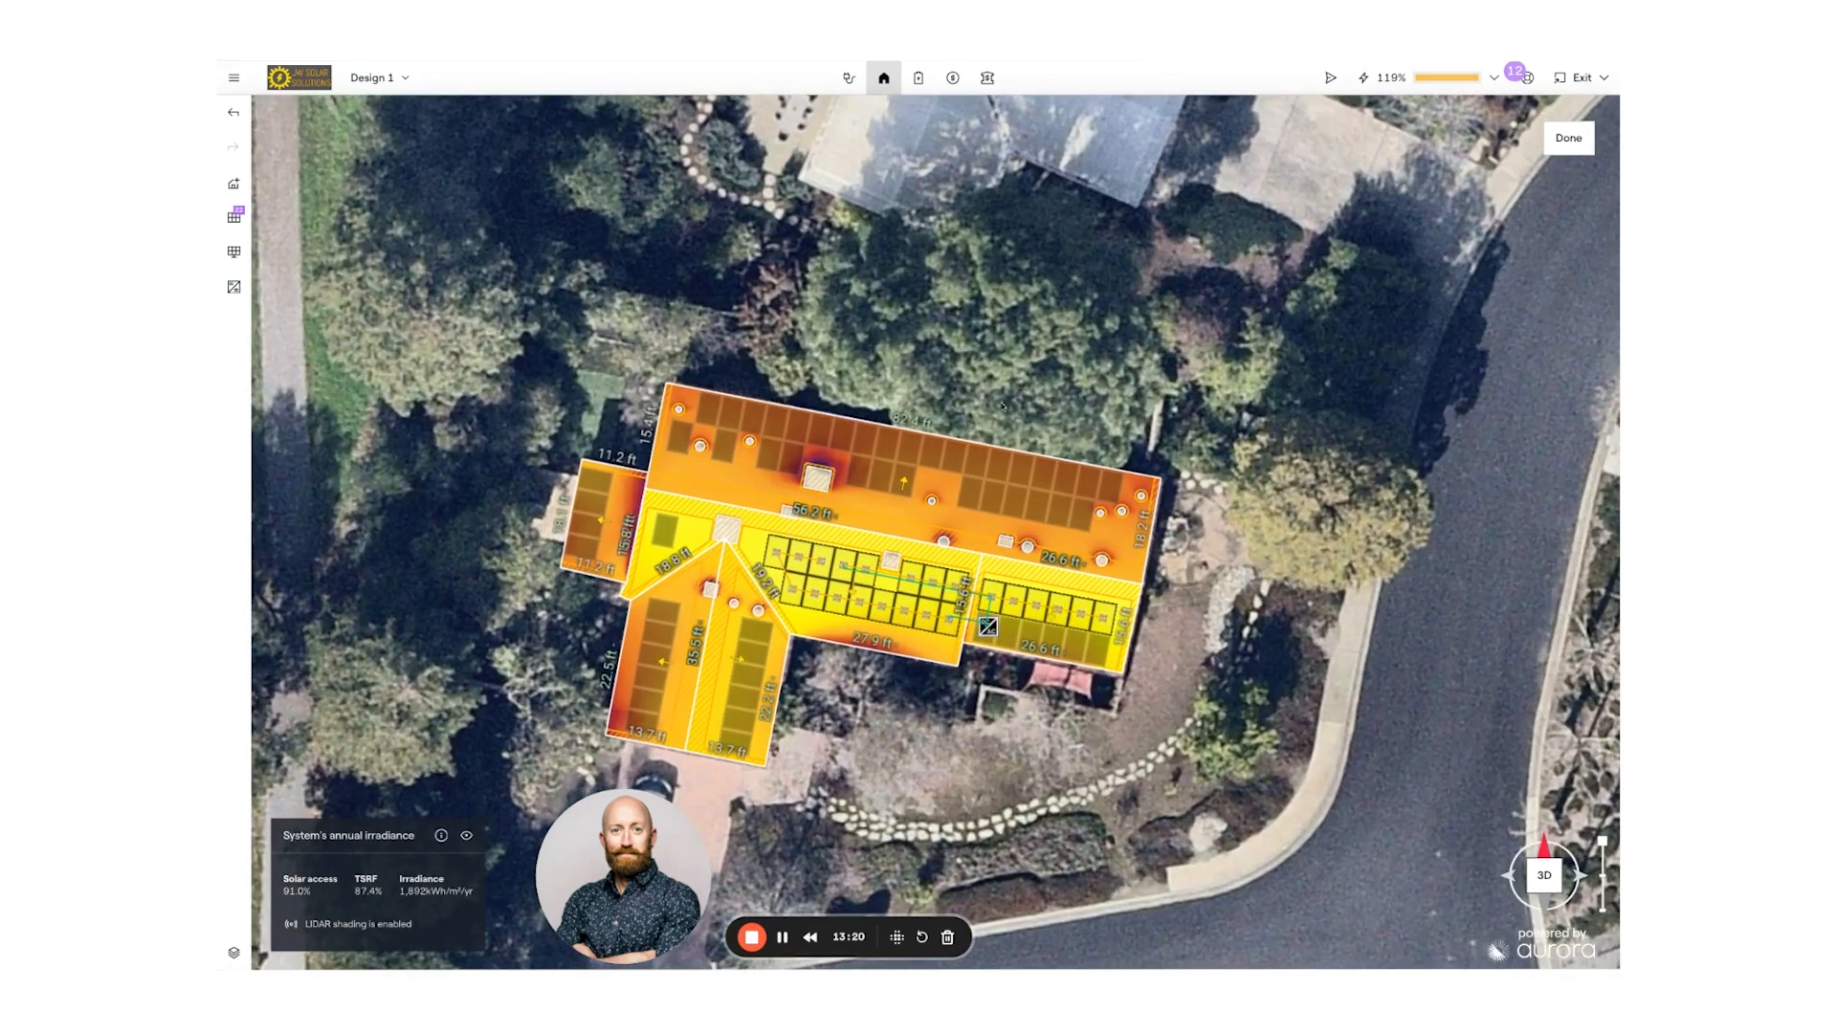
pyautogui.moveTo(1002, 407); pyautogui.dragTo(1070, 351)
pyautogui.moveTo(1002, 406); pyautogui.dragTo(1080, 241, button='right')
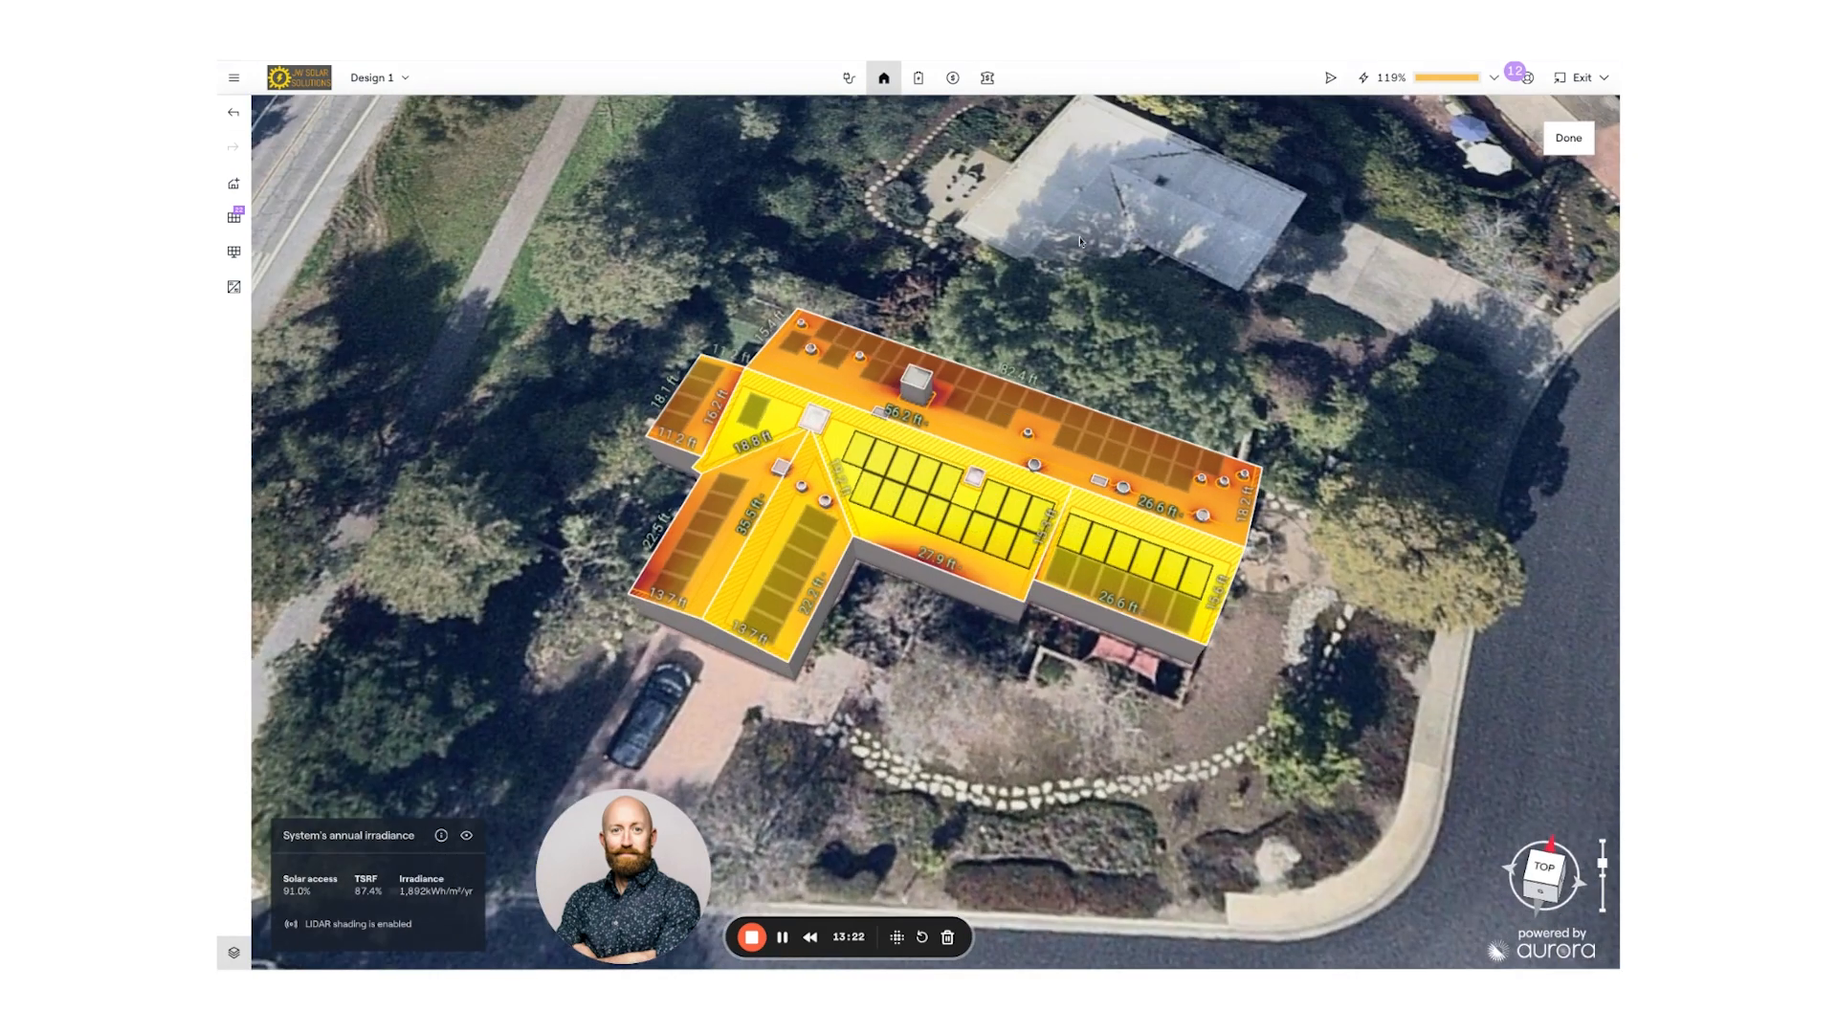
pyautogui.click(918, 79)
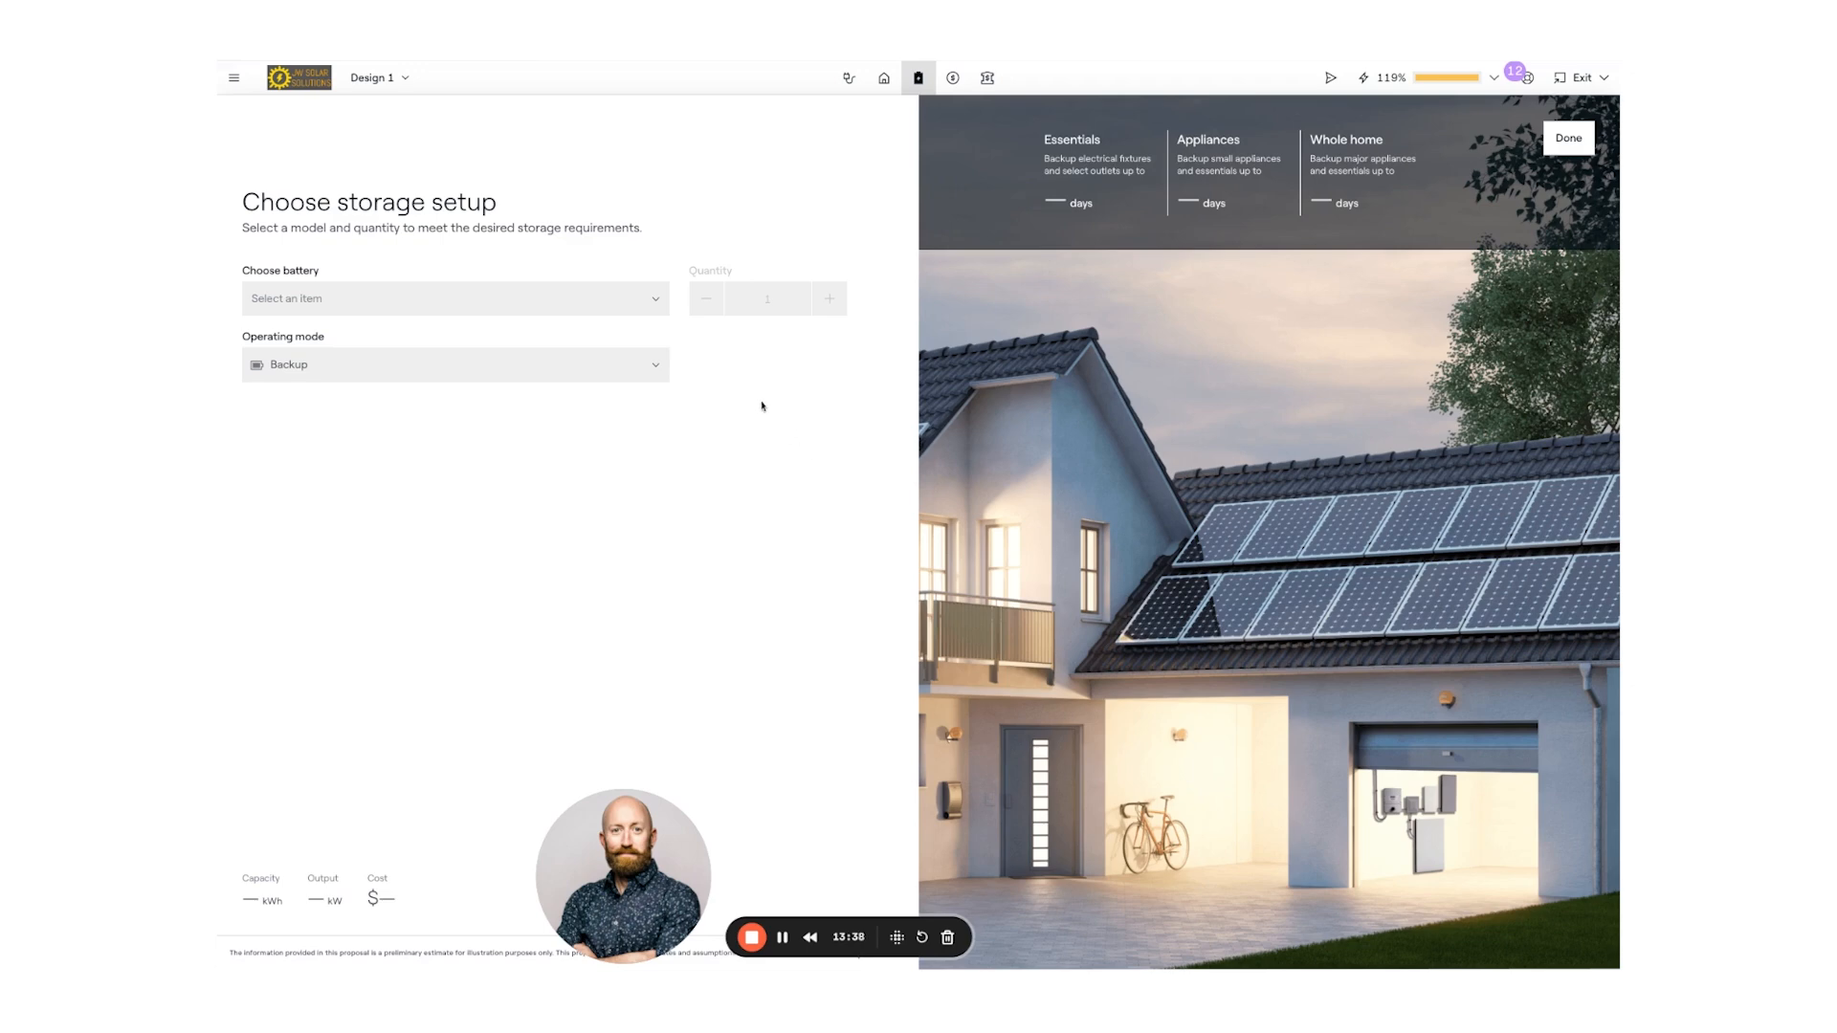
# - Add one FranklinWH aPowerX battery (13.6 kWh, 5.00 kW, $16,000) to storage
pyautogui.click(631, 305)
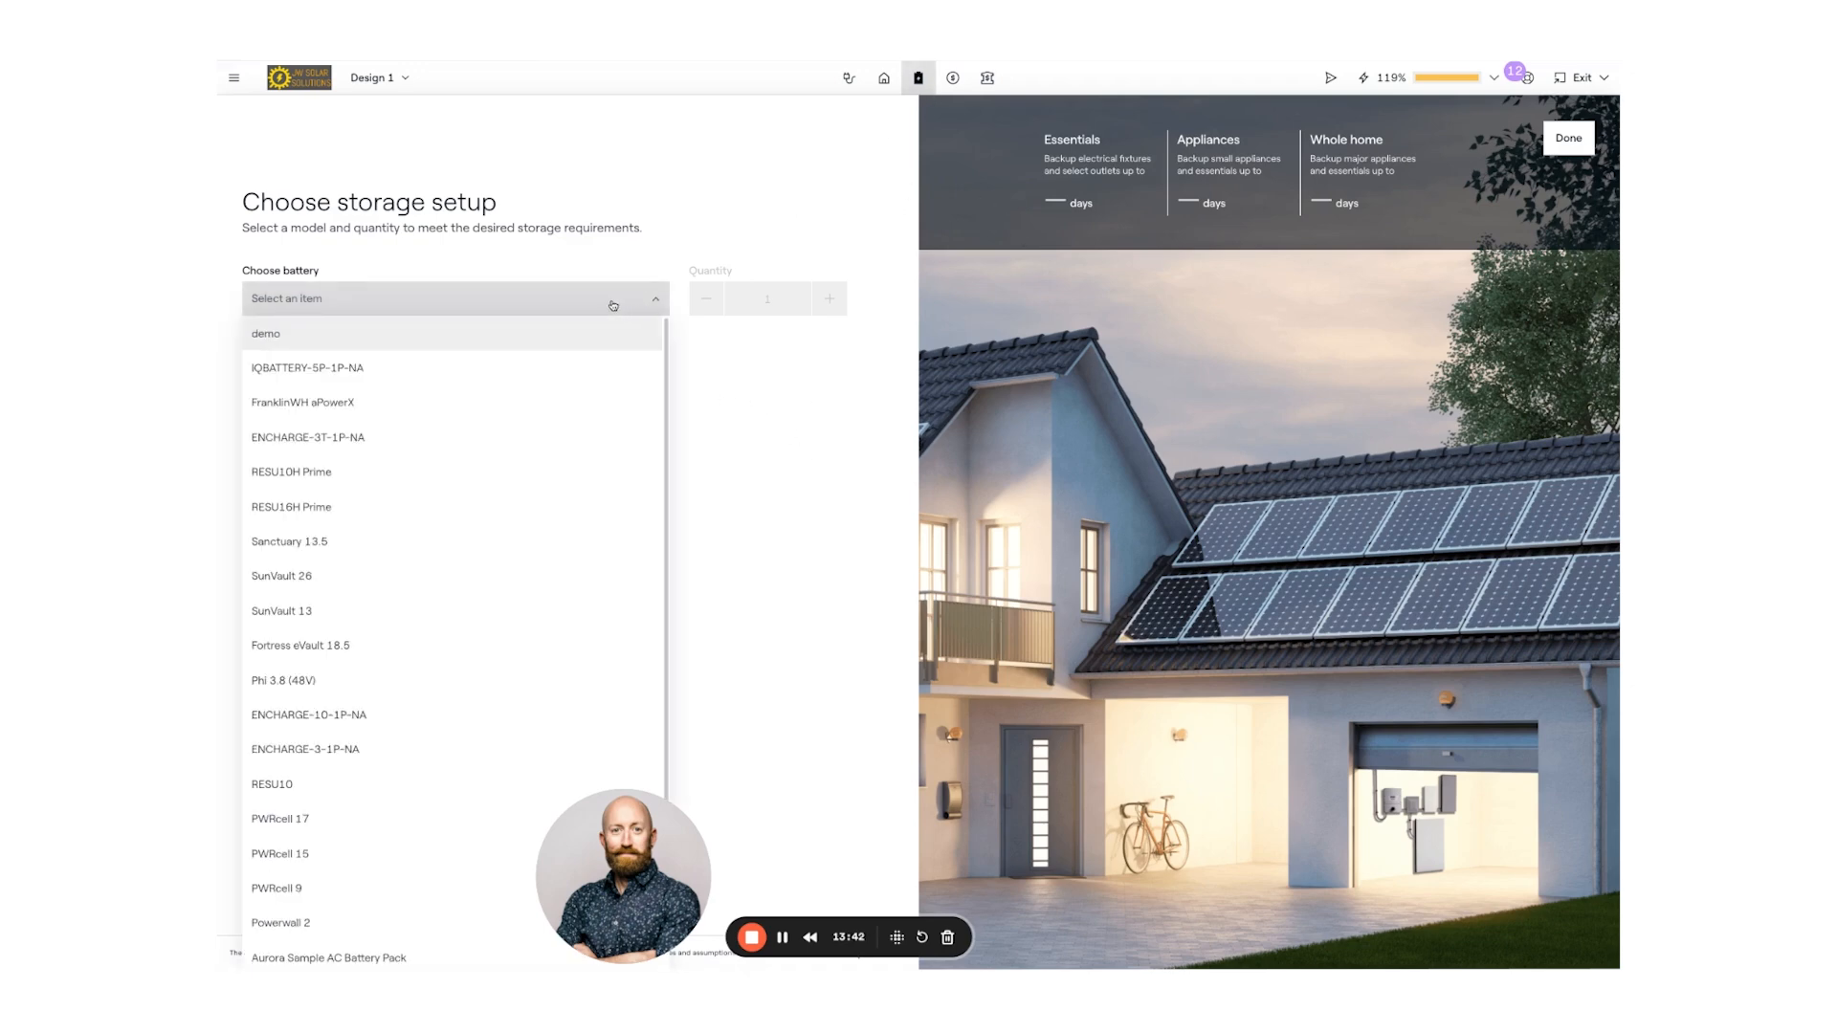
pyautogui.click(363, 404)
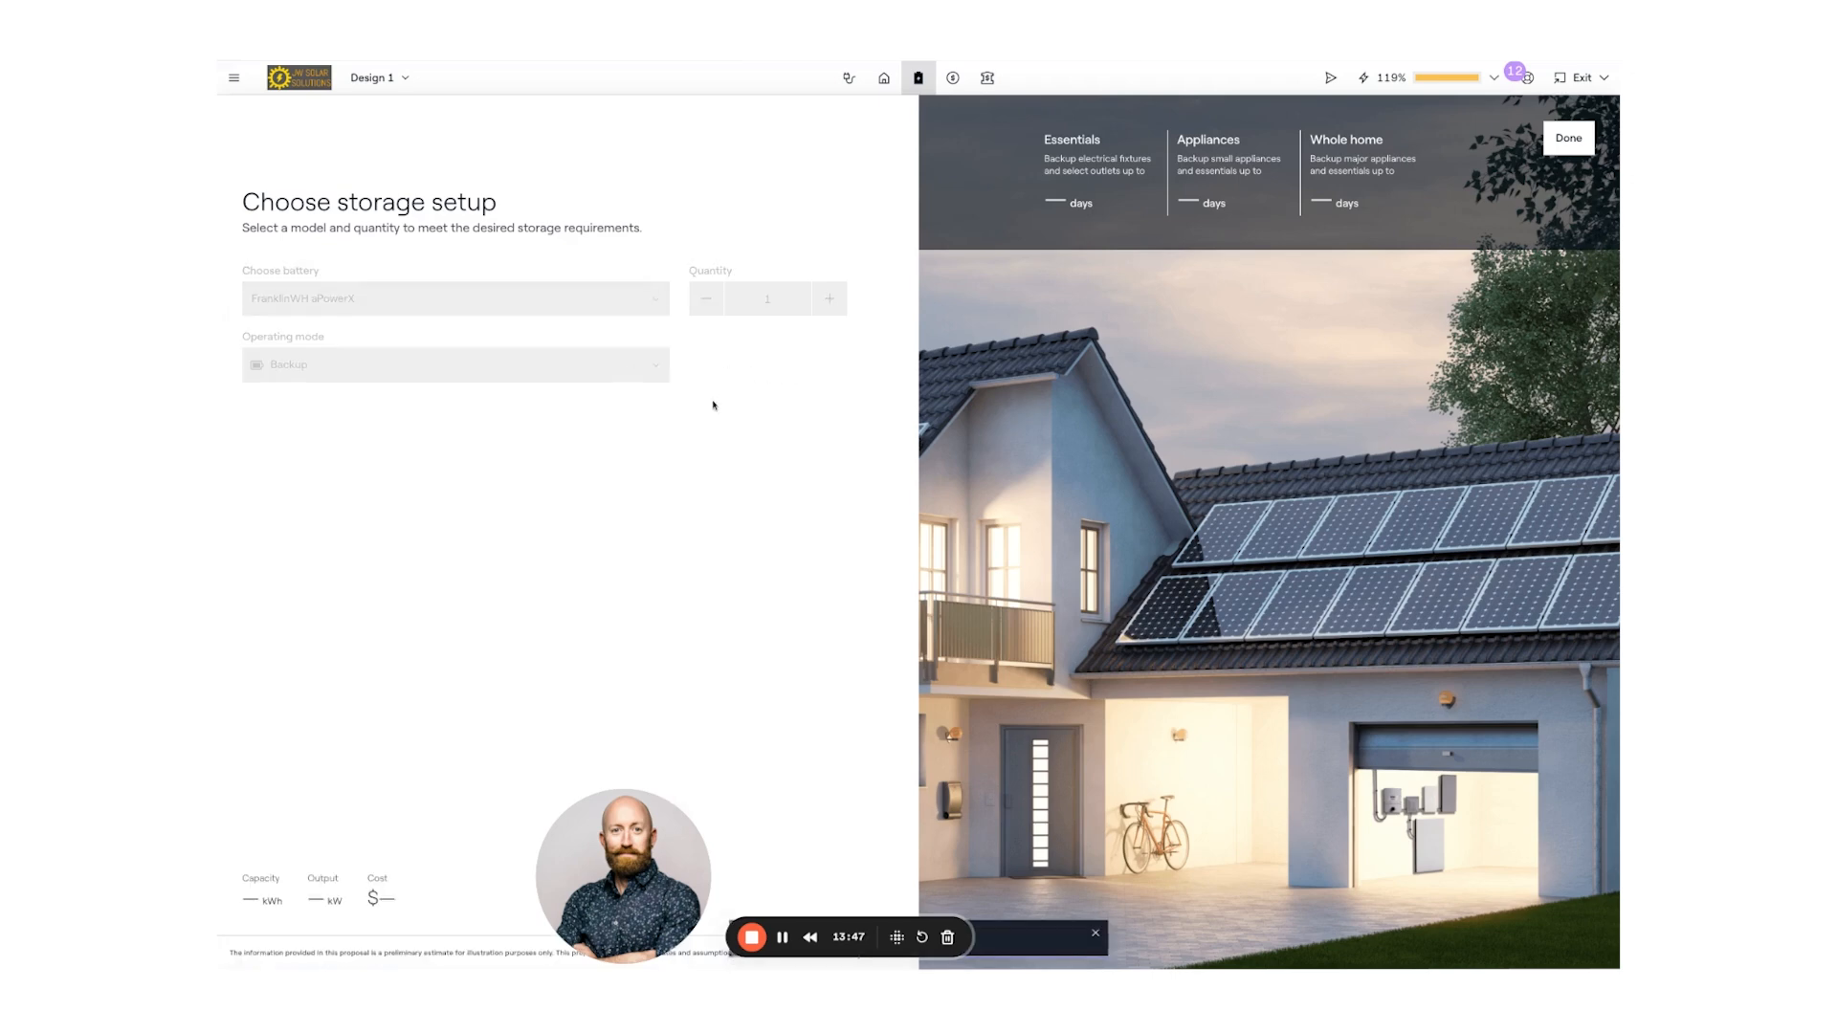
pyautogui.click(659, 375)
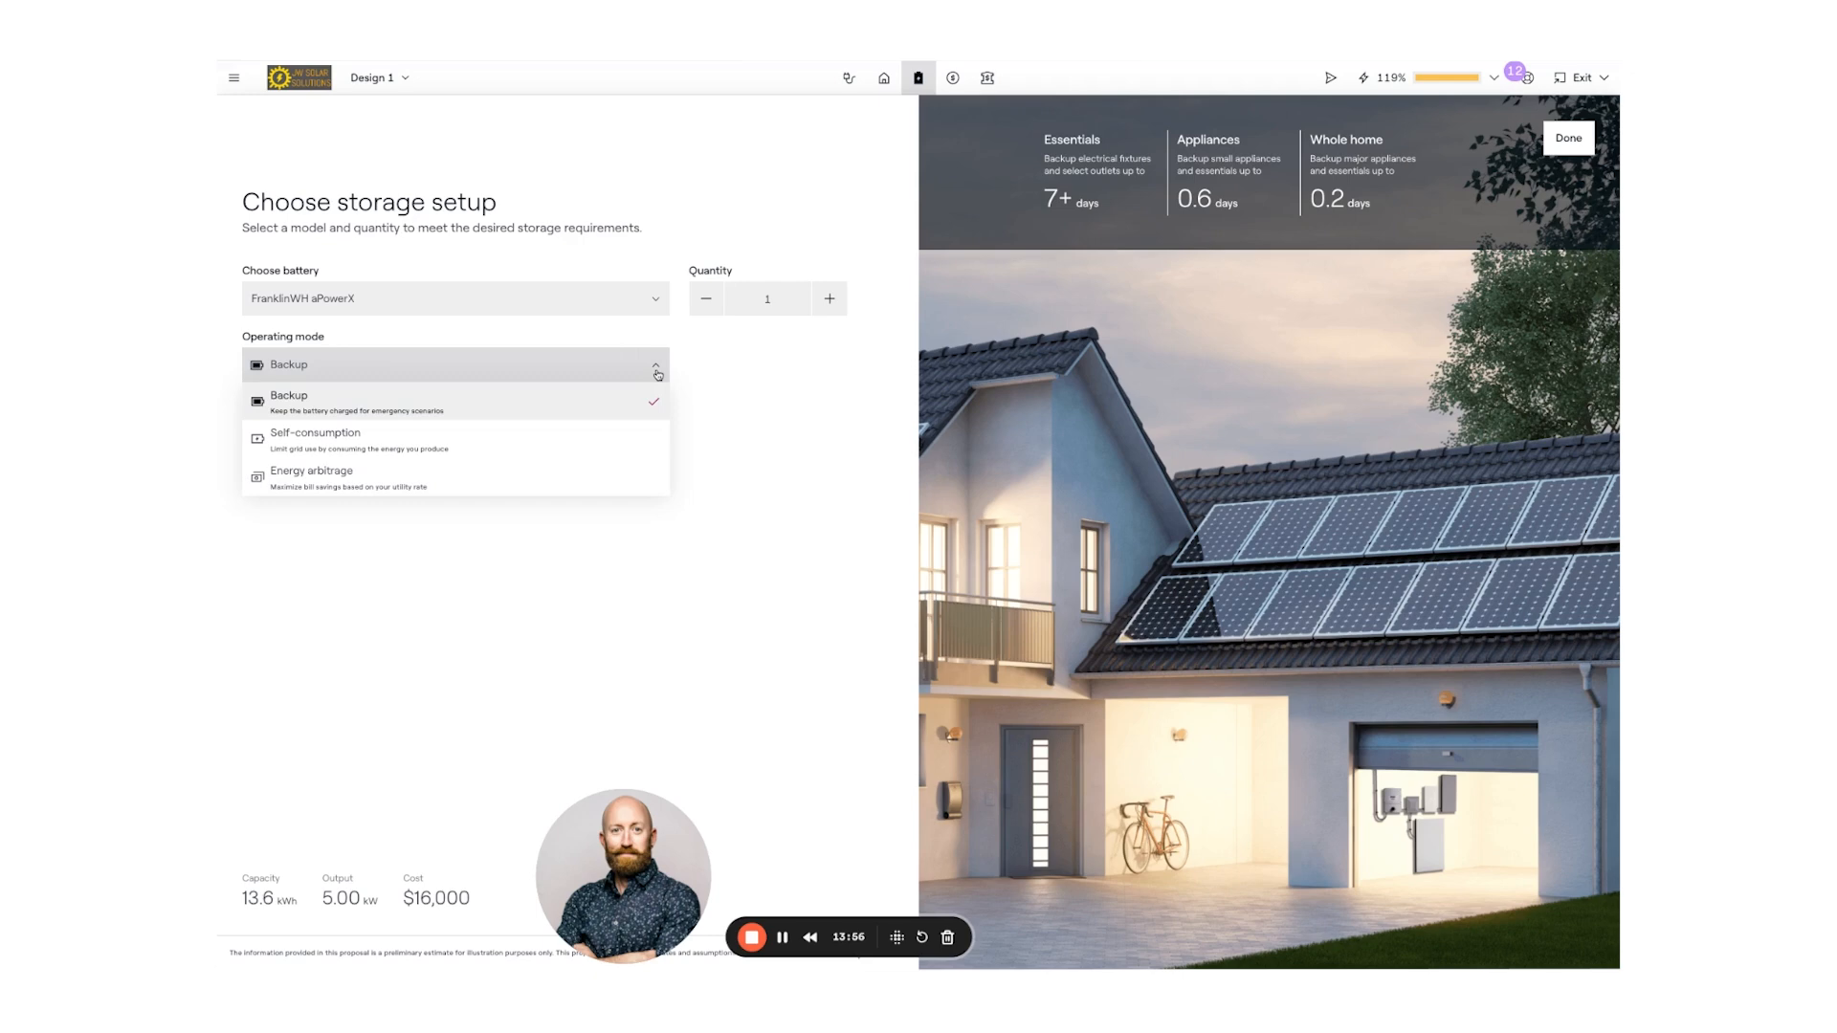
pyautogui.click(658, 375)
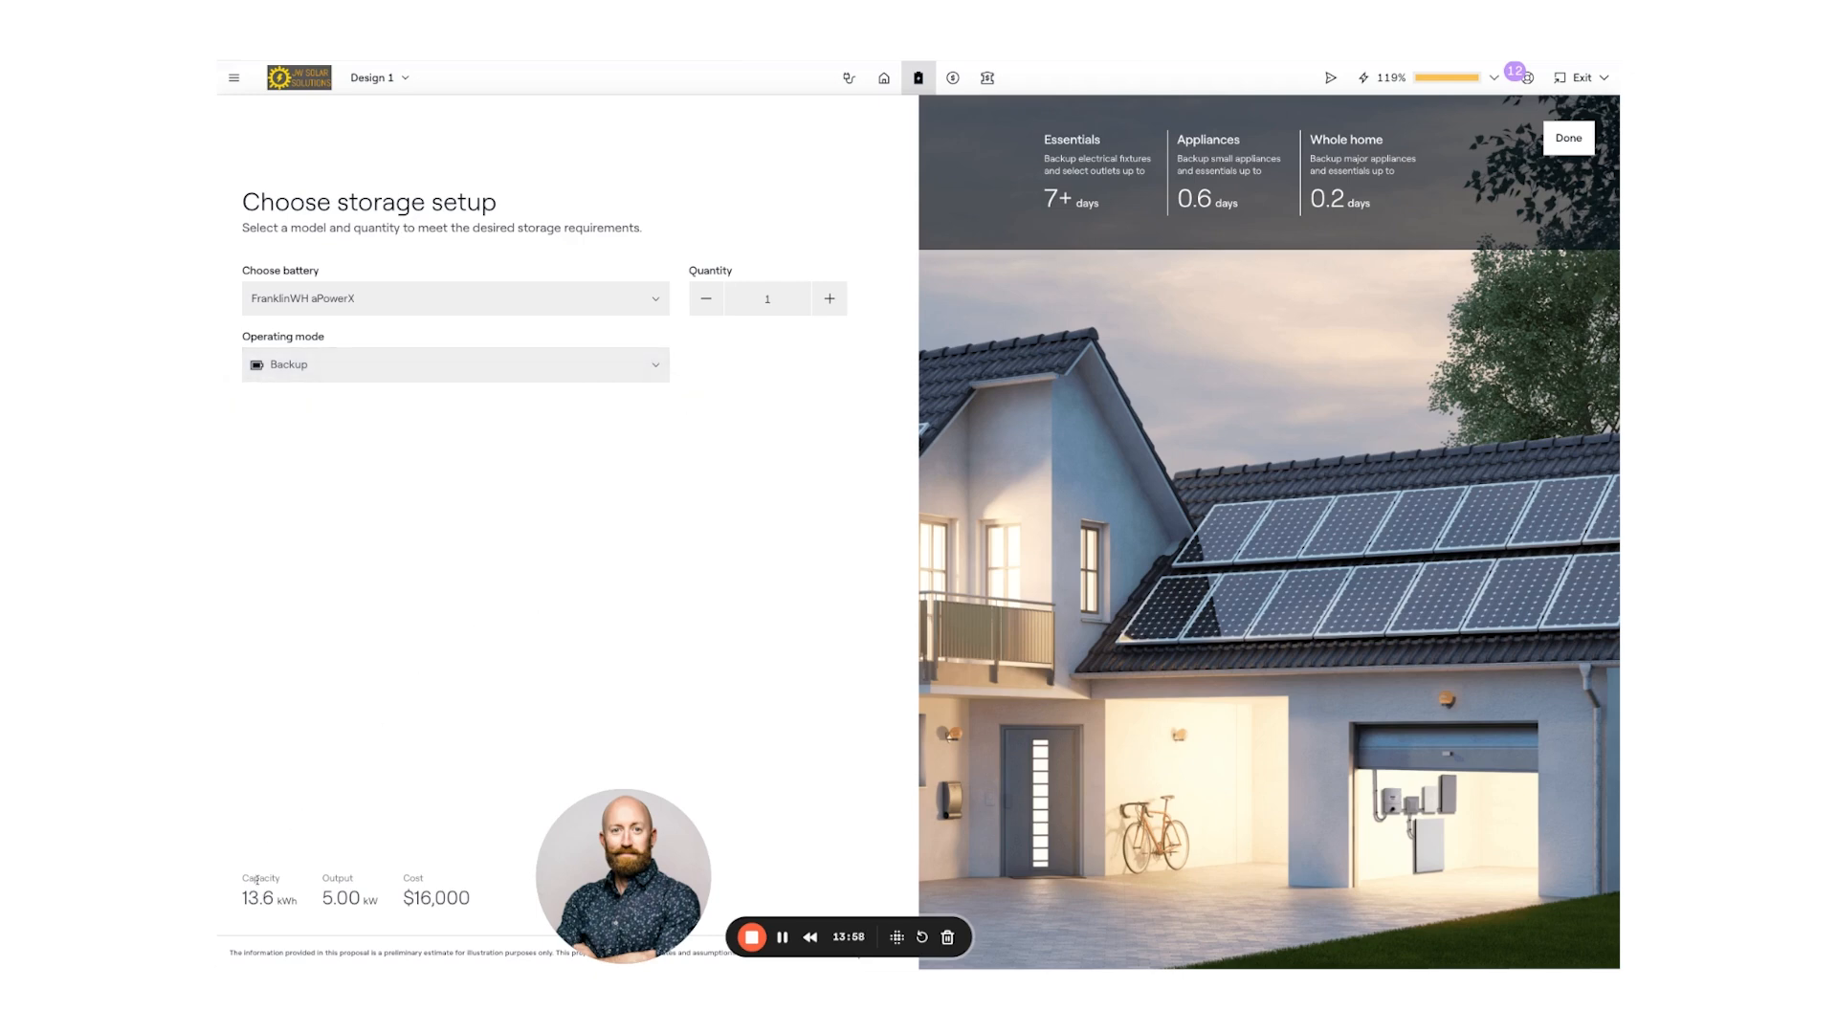
pyautogui.moveTo(242, 898); pyautogui.dragTo(468, 897)
pyautogui.click(406, 897)
pyautogui.click(466, 894)
pyautogui.click(460, 882)
pyautogui.tripleClick(1045, 196)
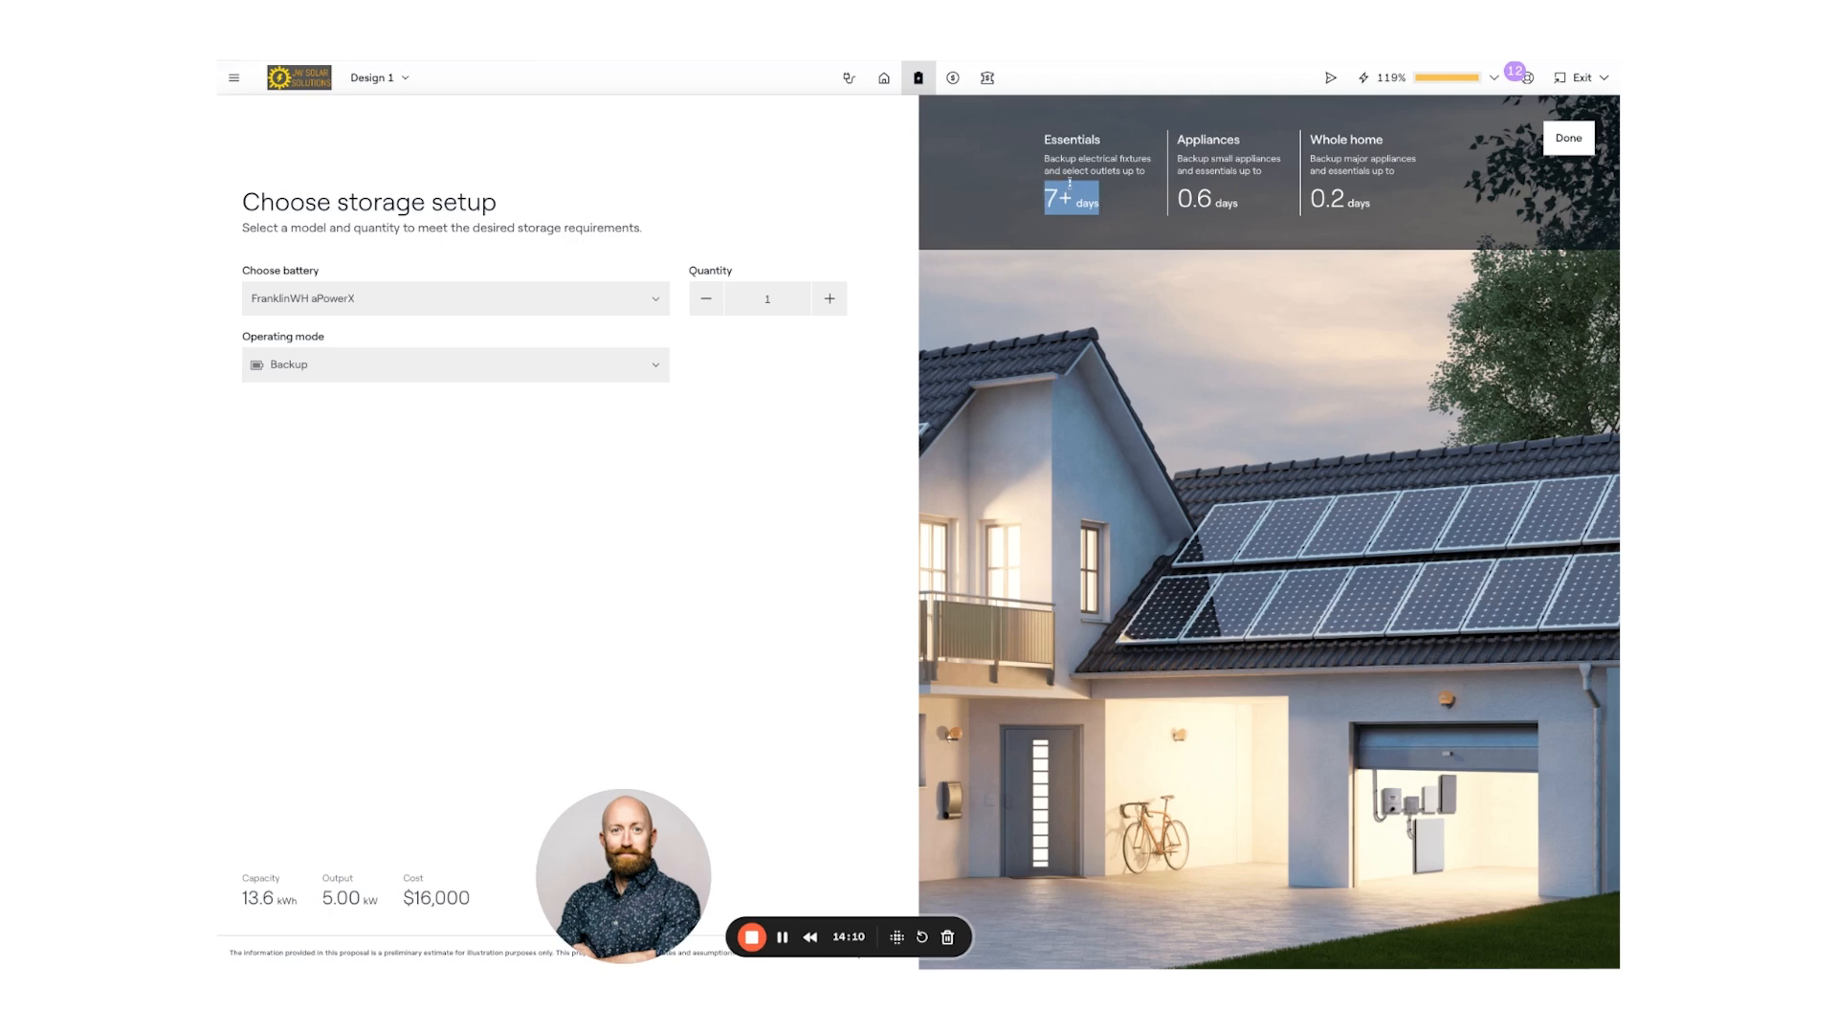
pyautogui.tripleClick(1180, 196)
pyautogui.click(1316, 198)
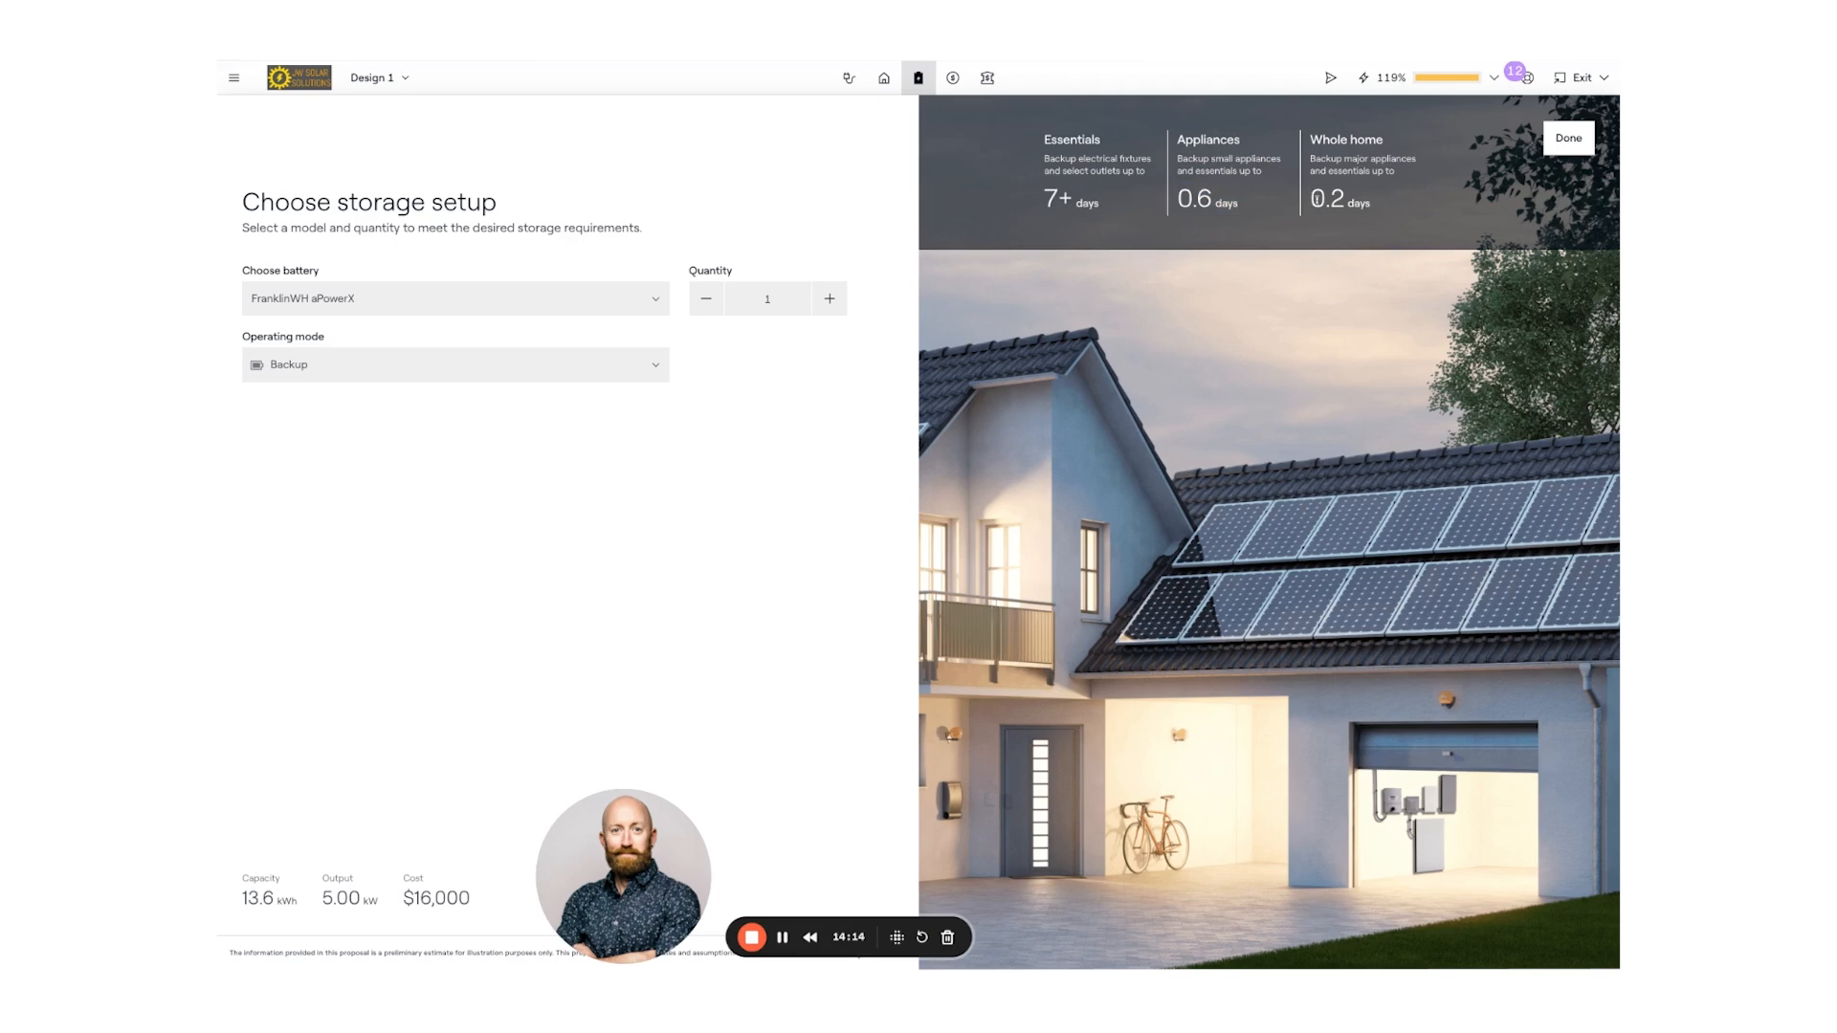
pyautogui.moveTo(1313, 197); pyautogui.dragTo(1373, 202)
pyautogui.click(1373, 202)
pyautogui.click(599, 369)
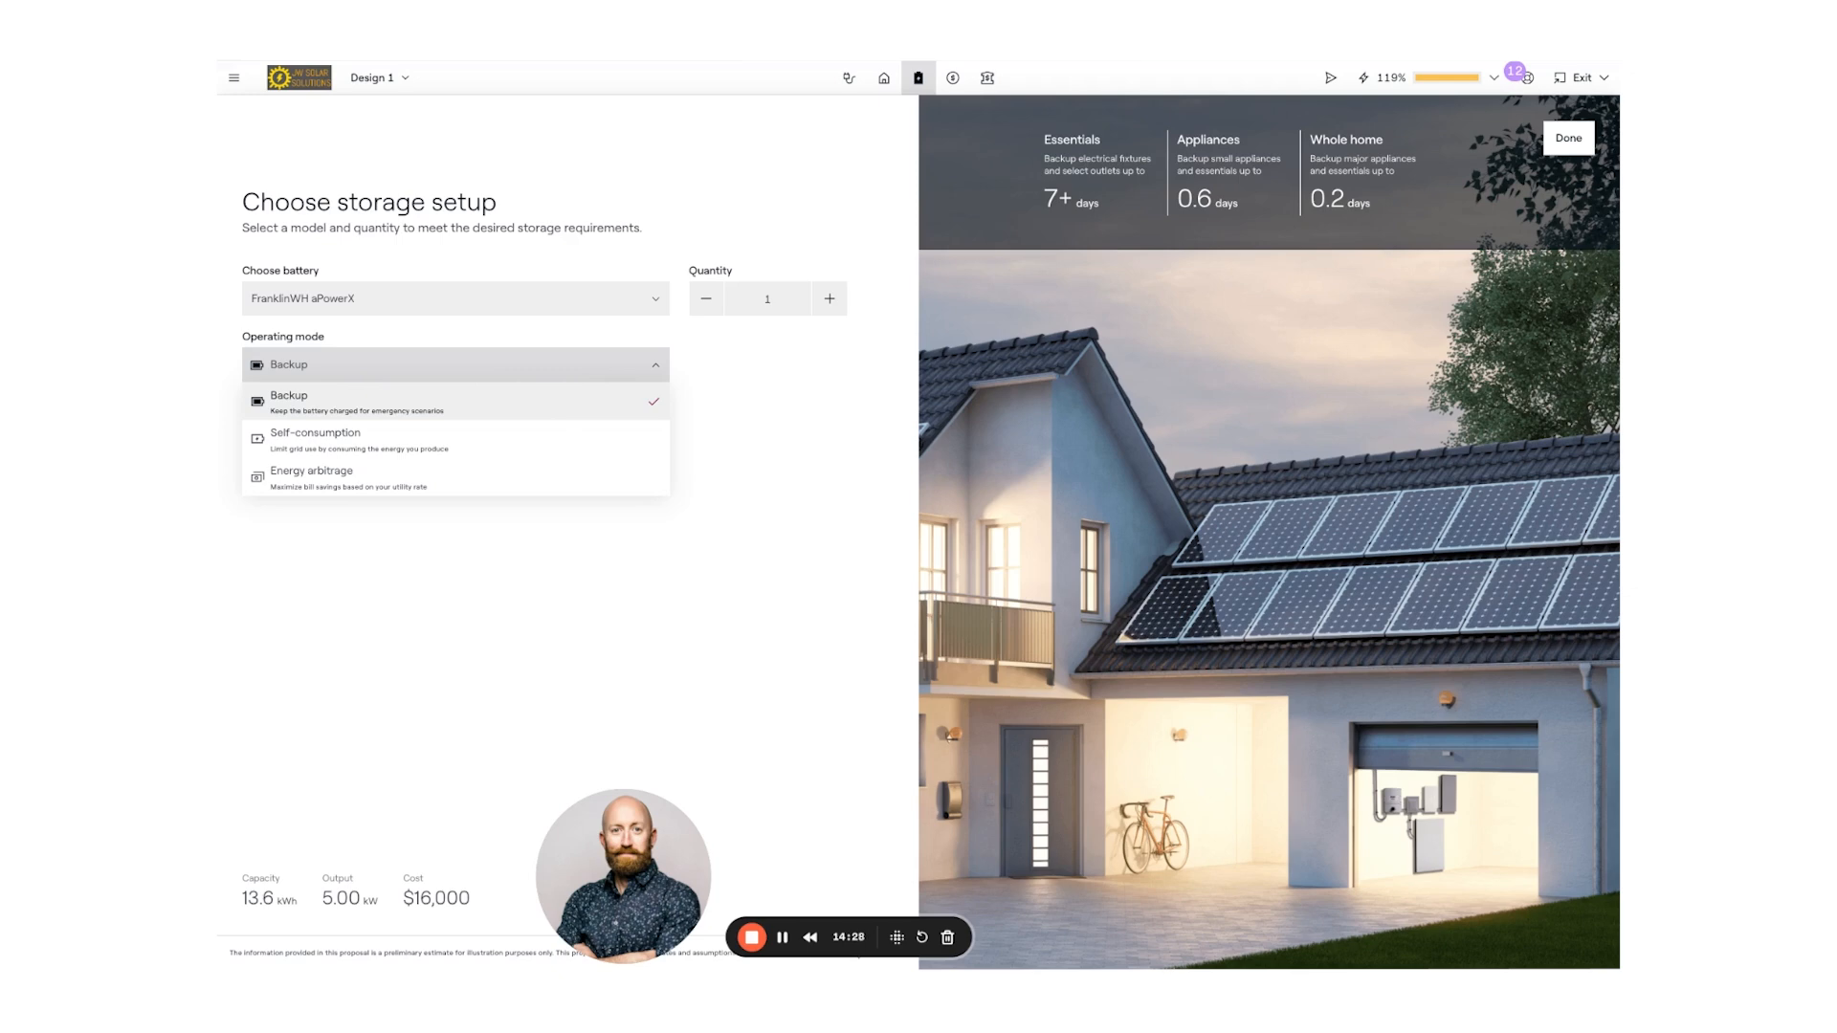
# - Run the battery in Self-consumption mode with a 20% backup reserve, bringing the bill to $118.96
pyautogui.click(373, 437)
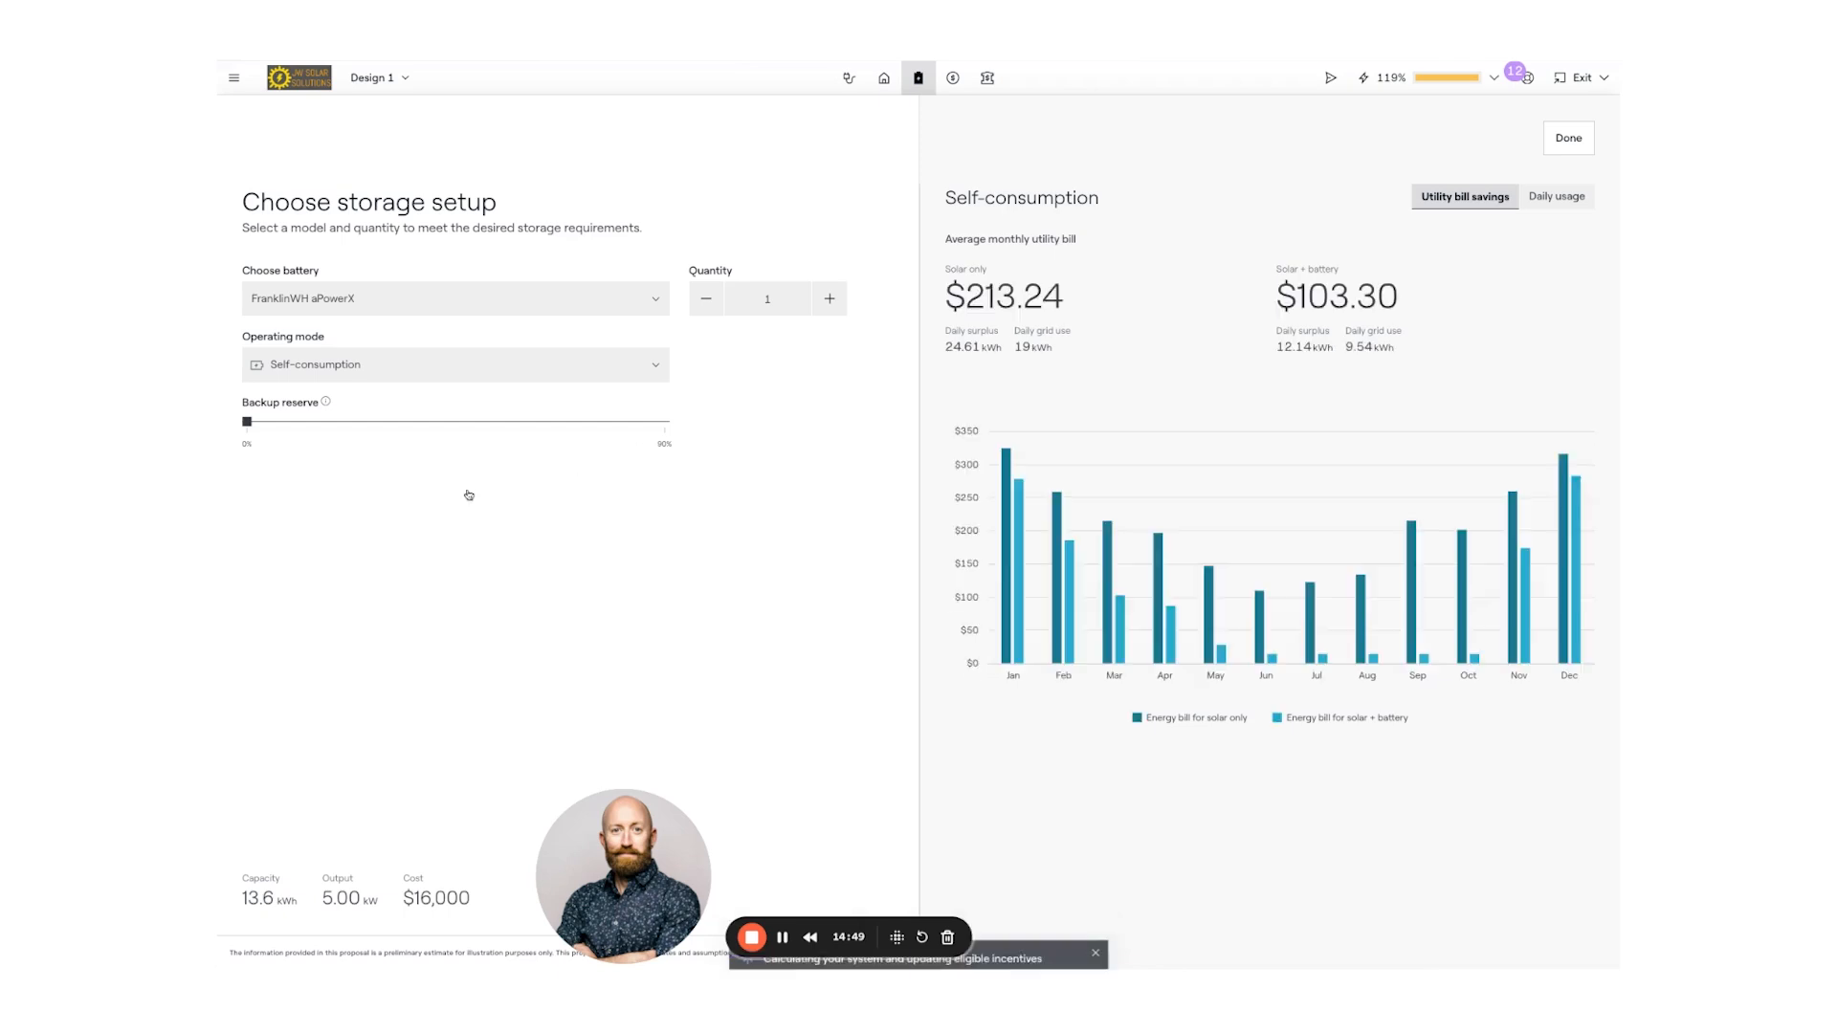
pyautogui.moveTo(248, 424)
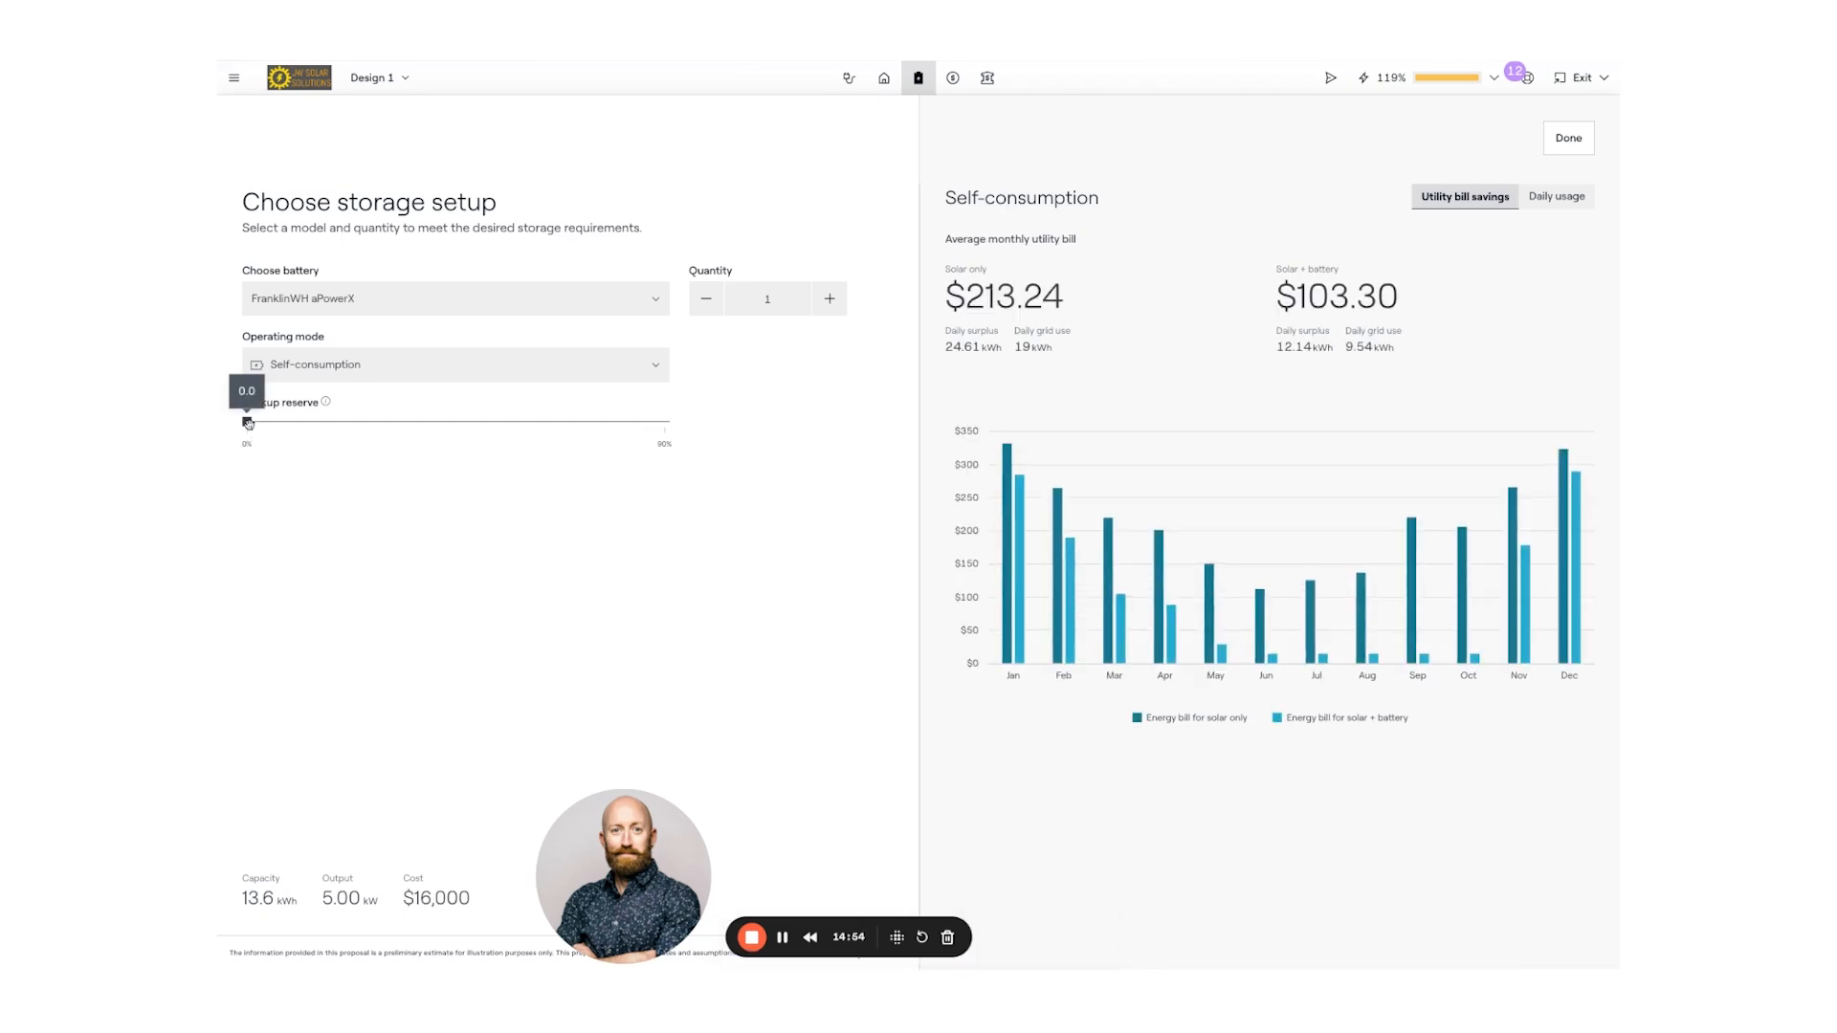
pyautogui.moveTo(248, 424); pyautogui.dragTo(339, 422)
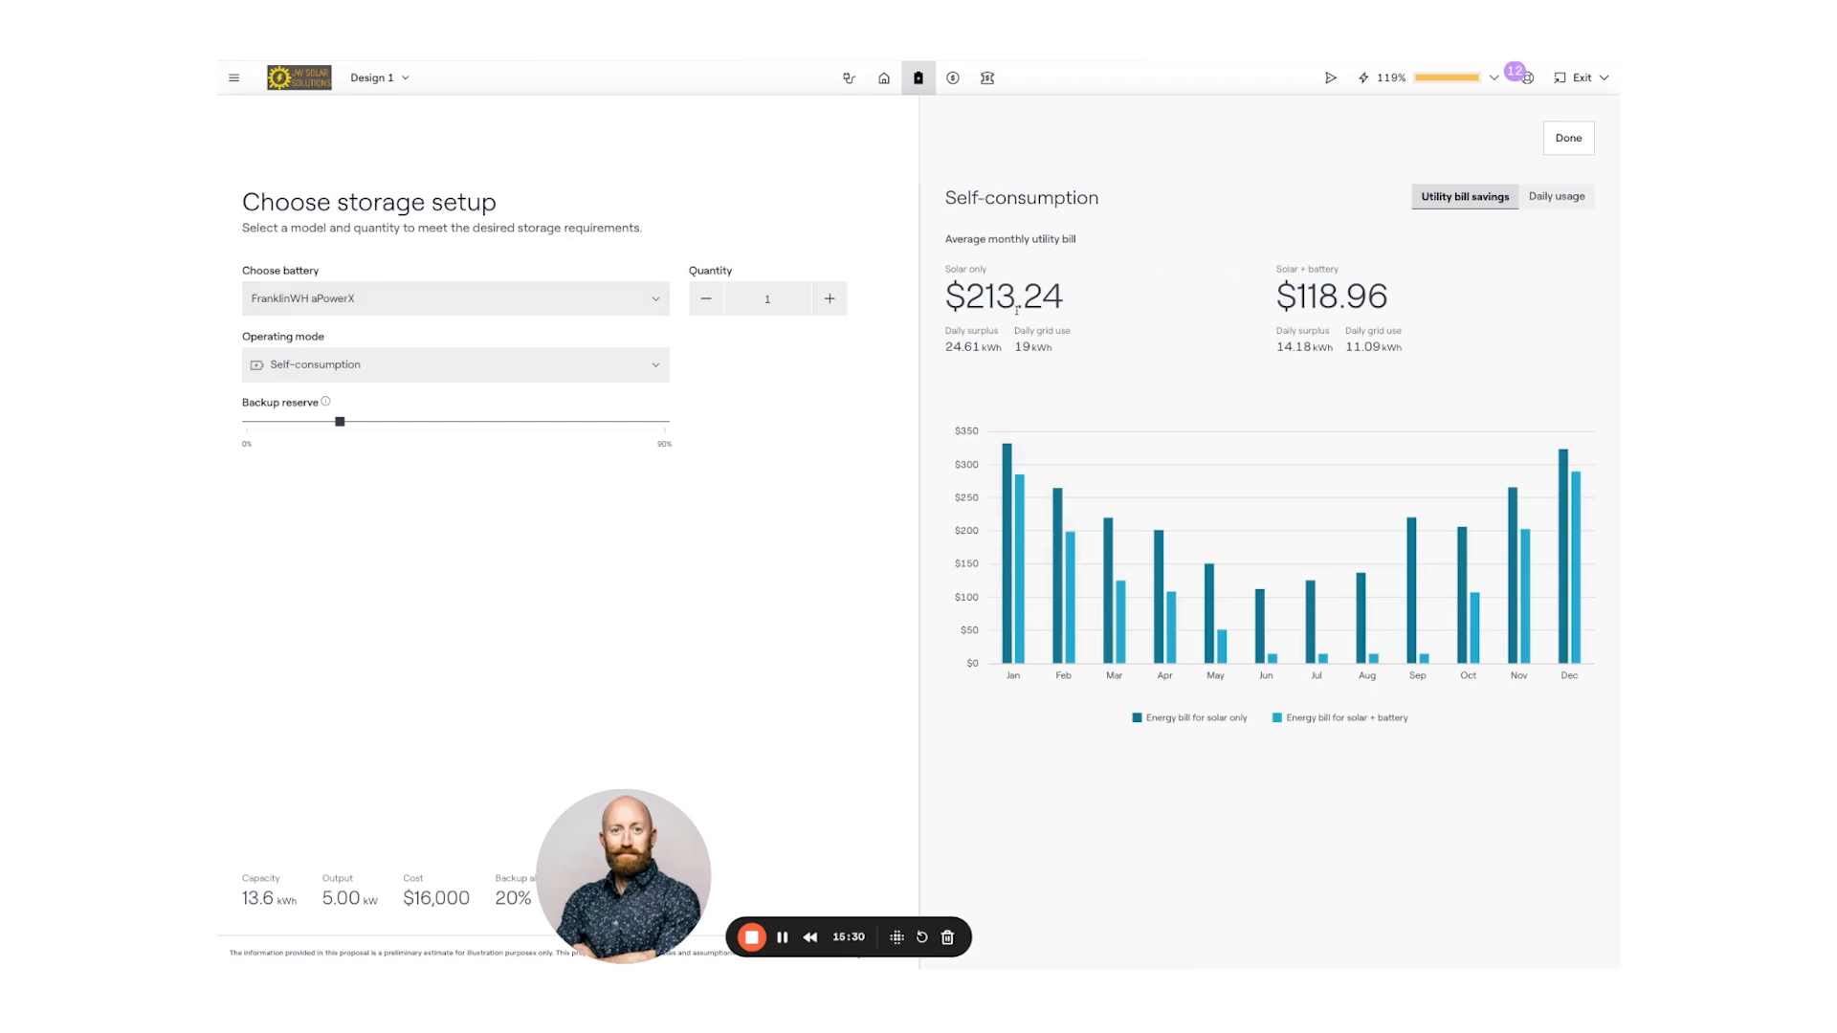
# - Open the daily usage chart and compare it with and without the battery bars
pyautogui.click(1559, 199)
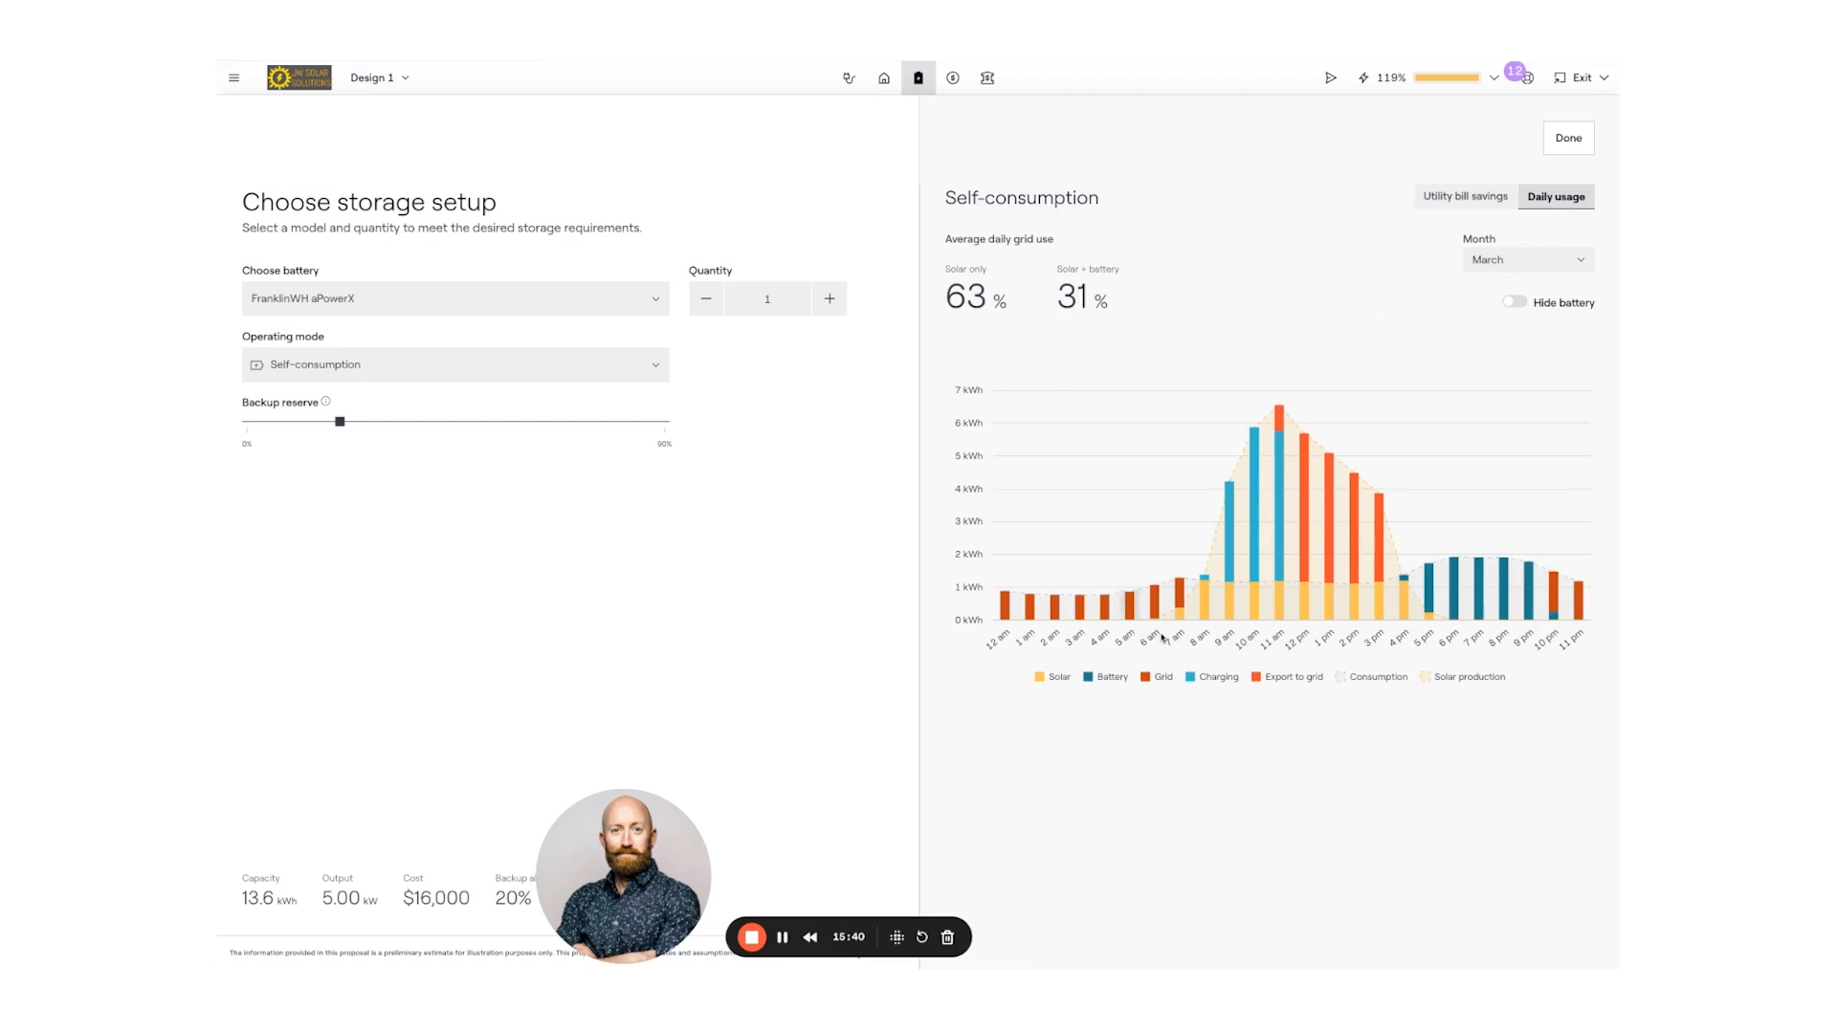
pyautogui.moveTo(1205, 616)
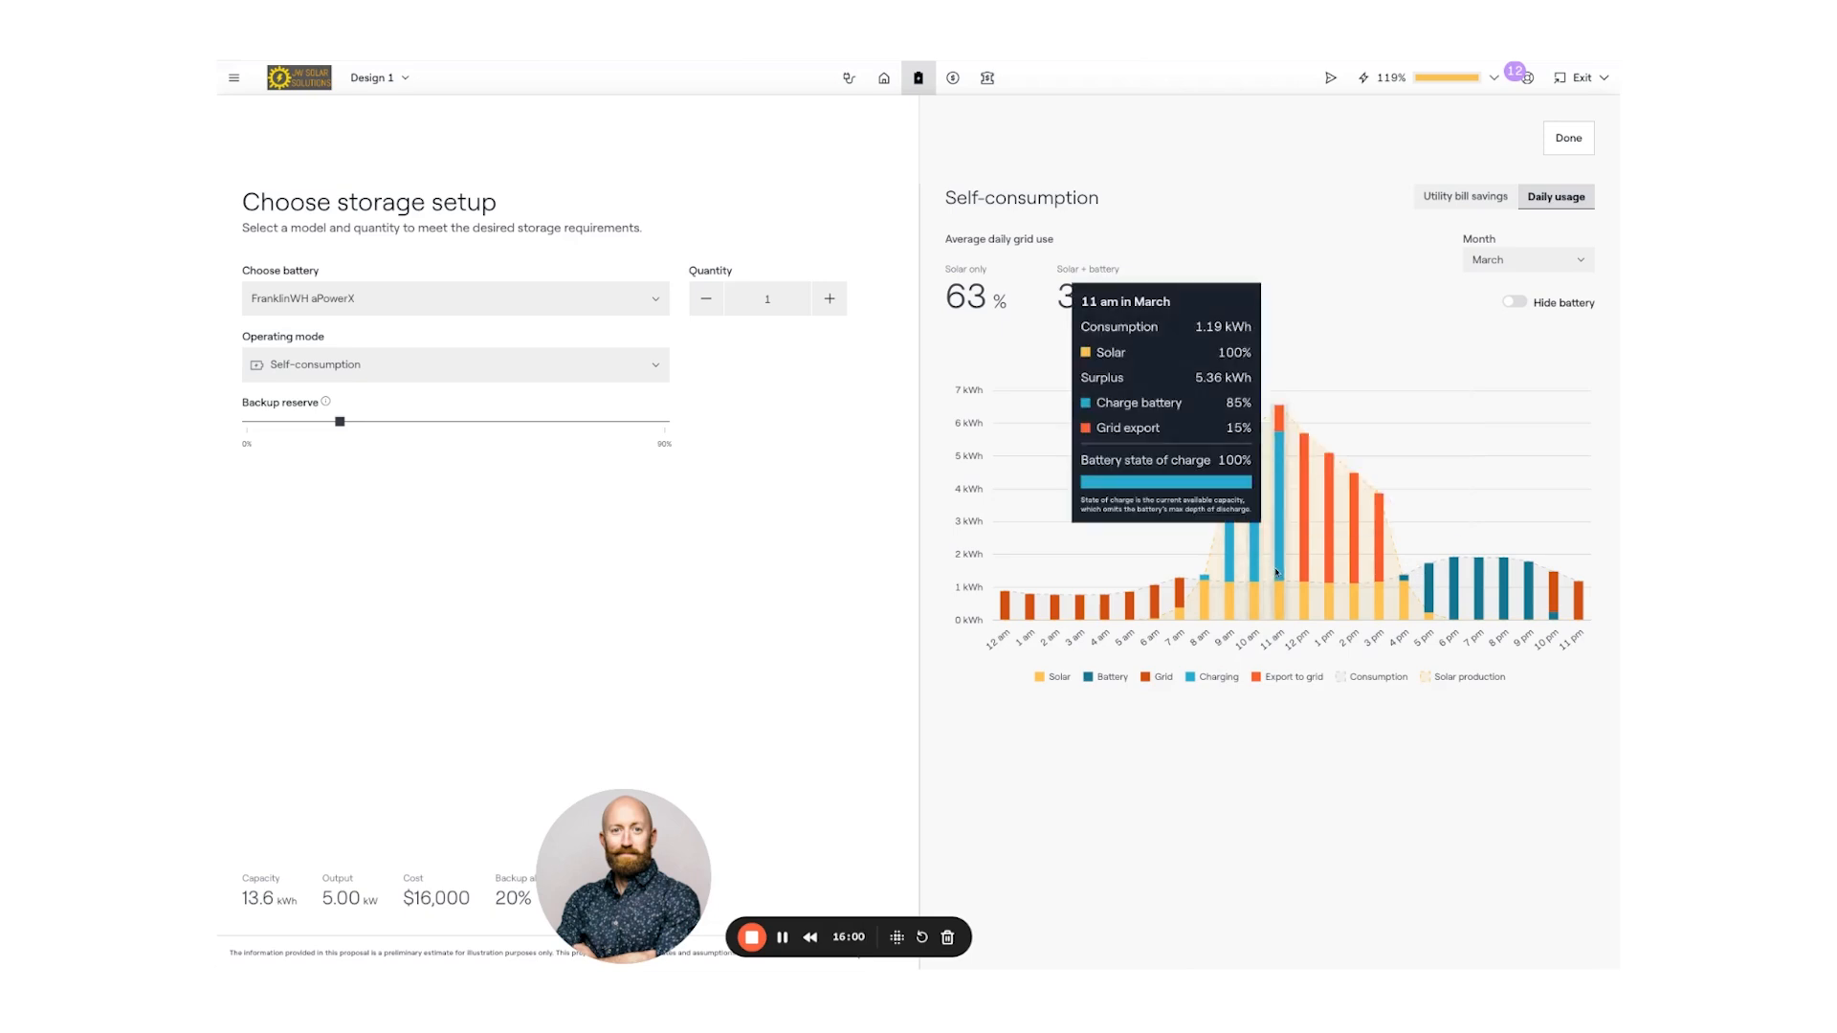
pyautogui.moveTo(1328, 572)
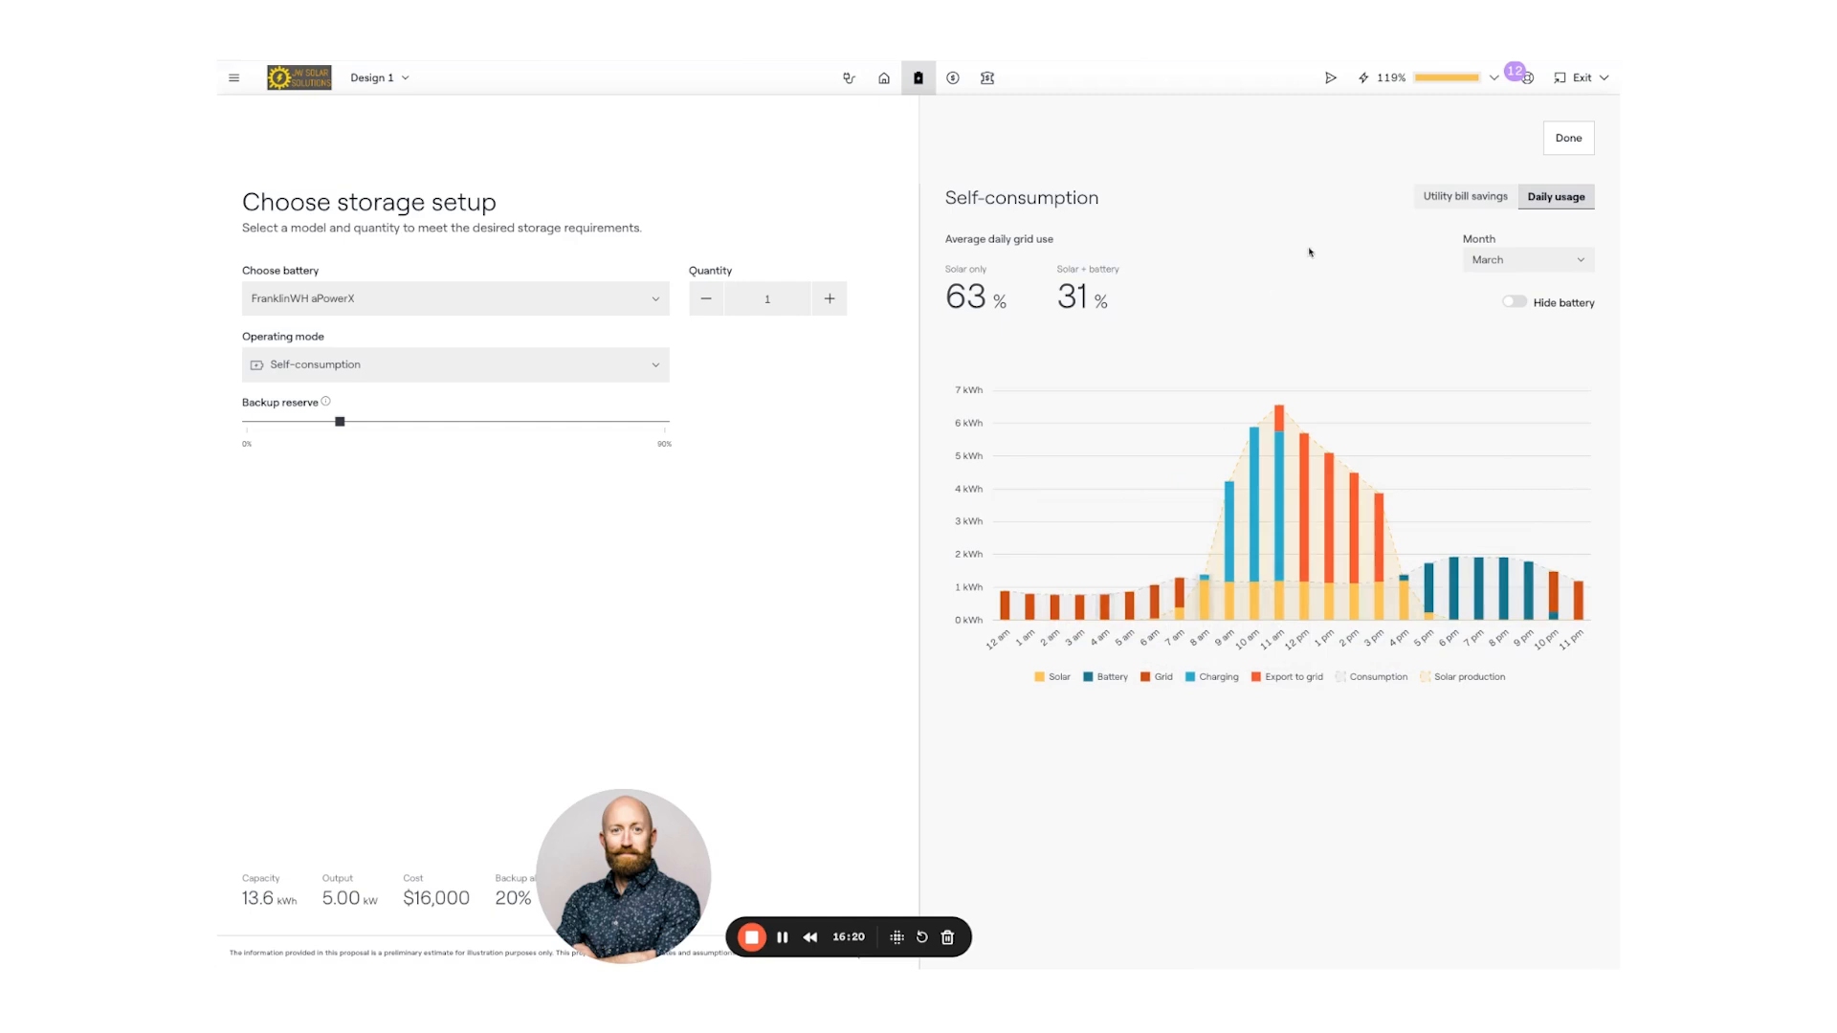
pyautogui.click(1517, 304)
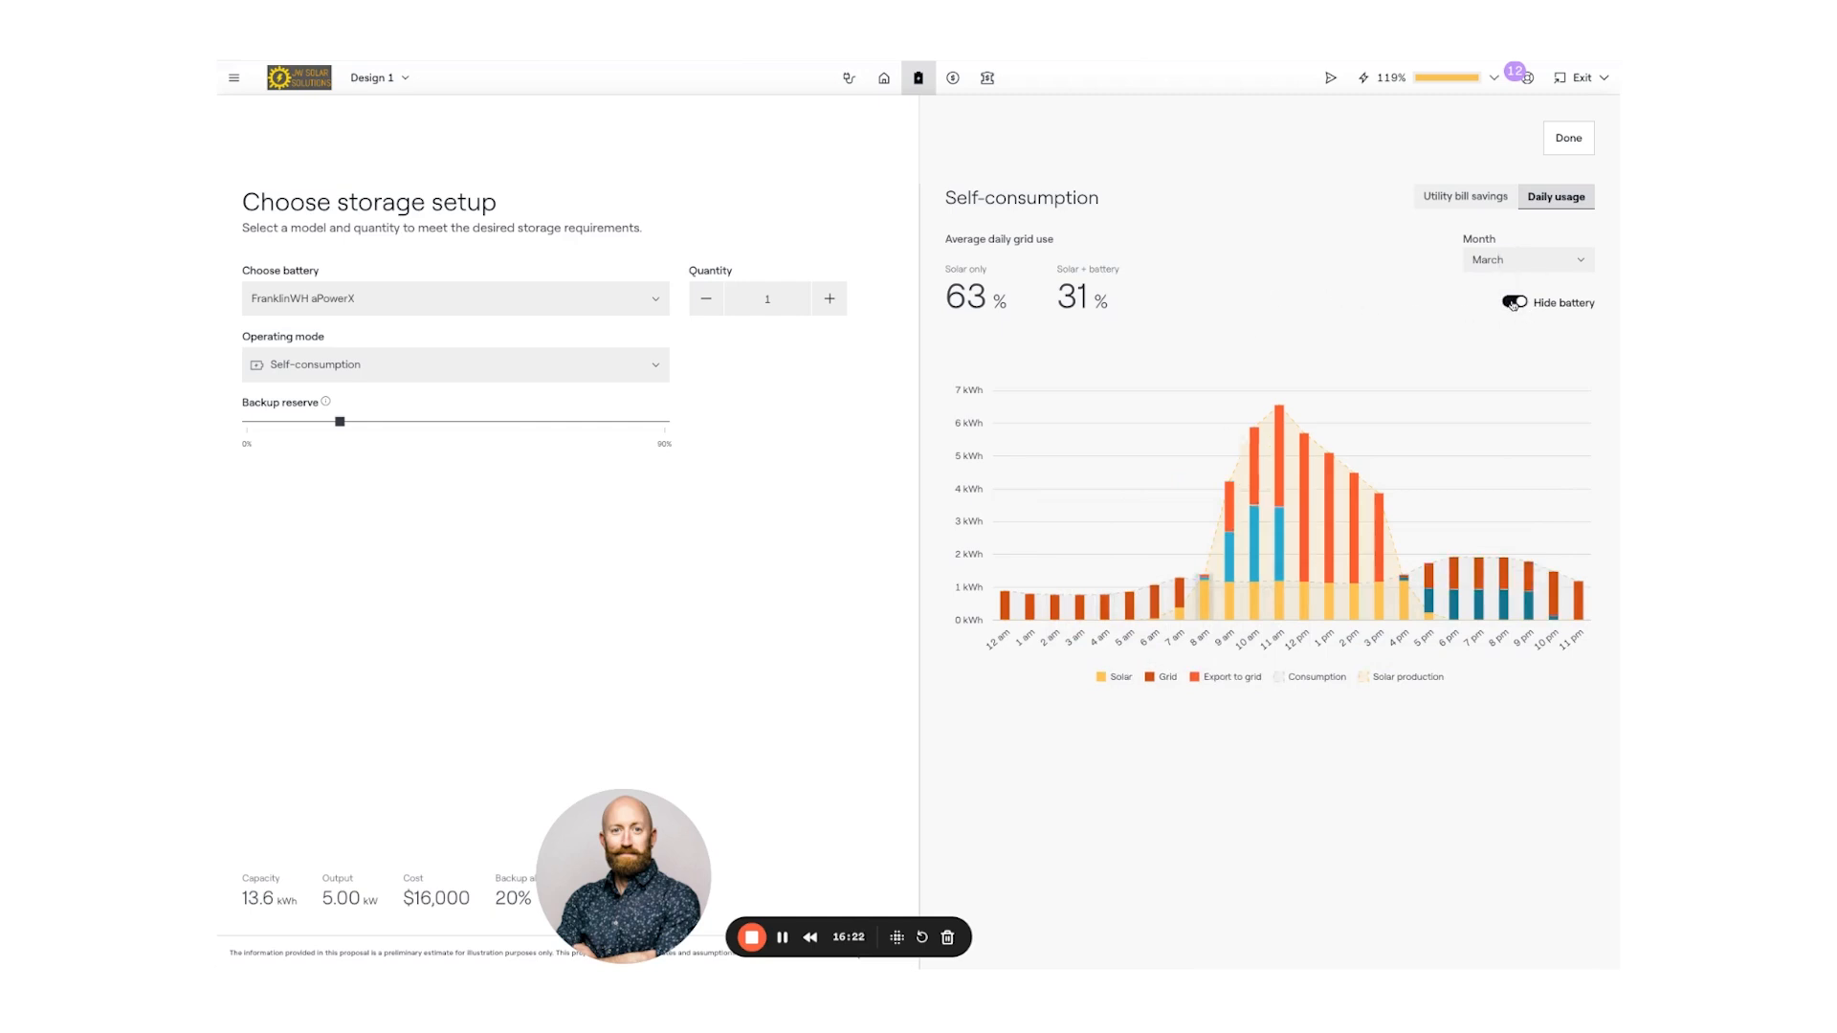
pyautogui.click(1521, 303)
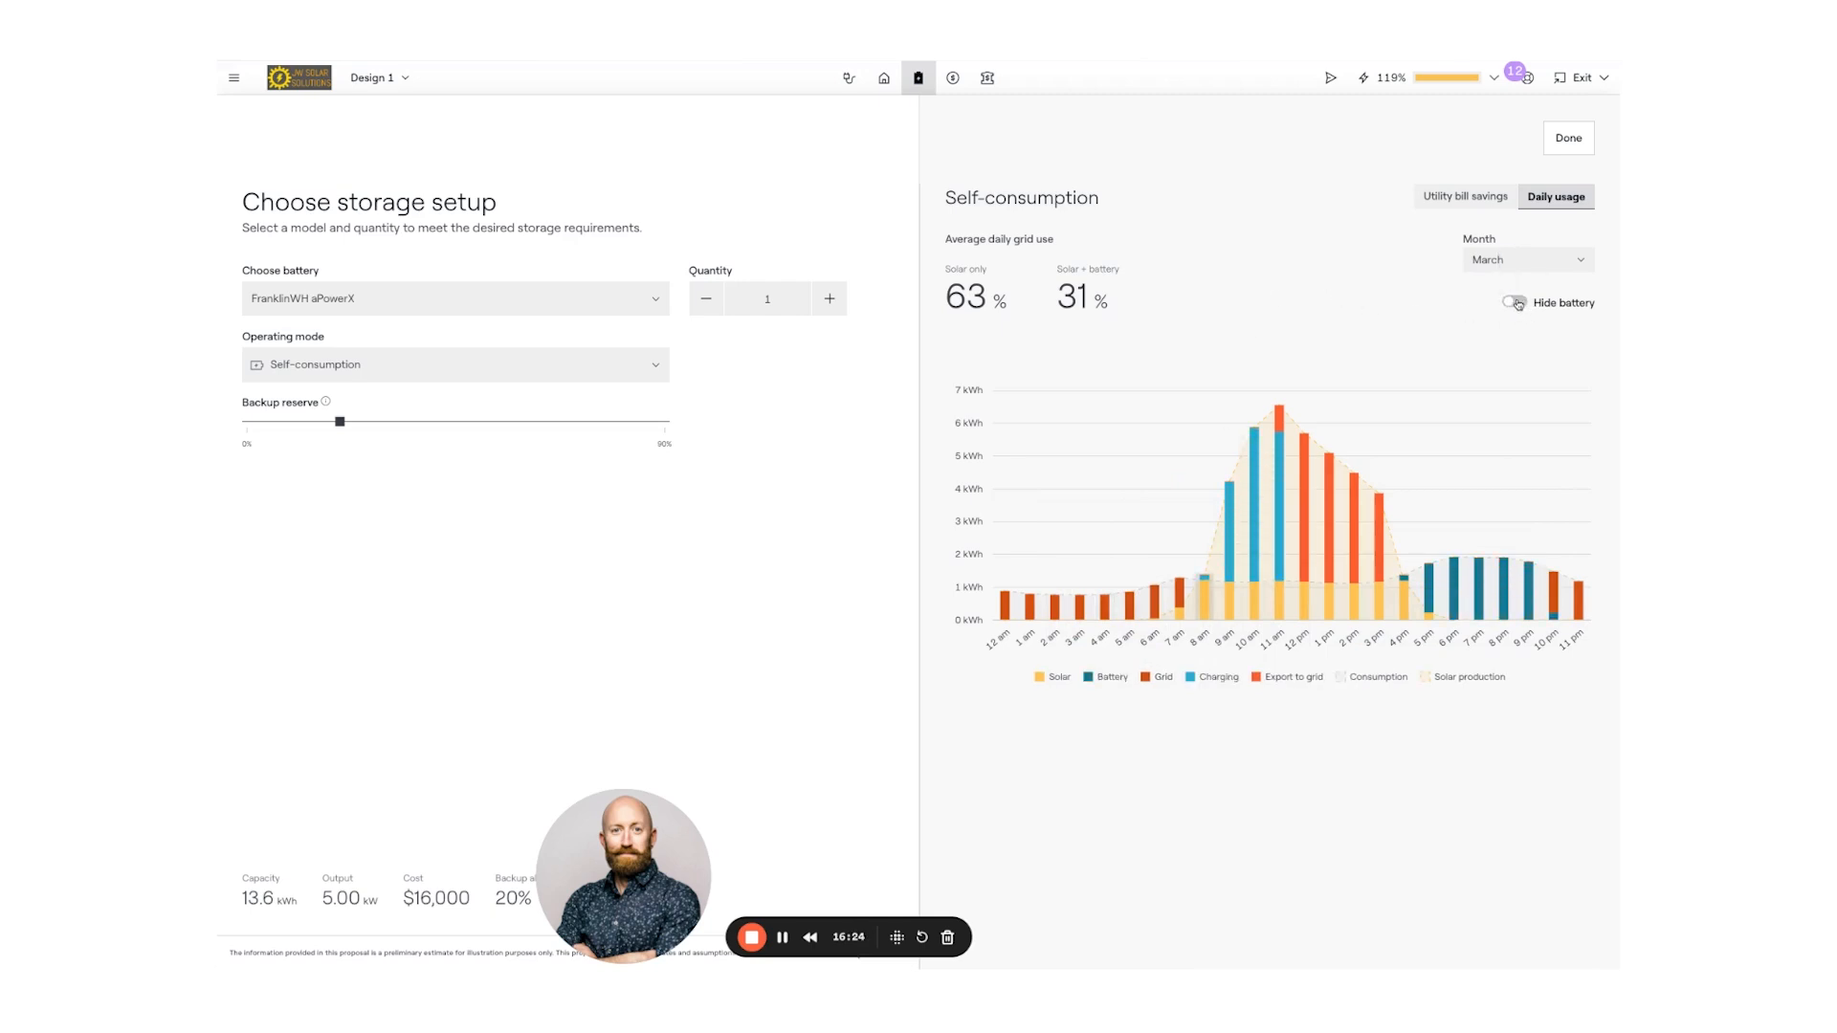
pyautogui.click(1512, 304)
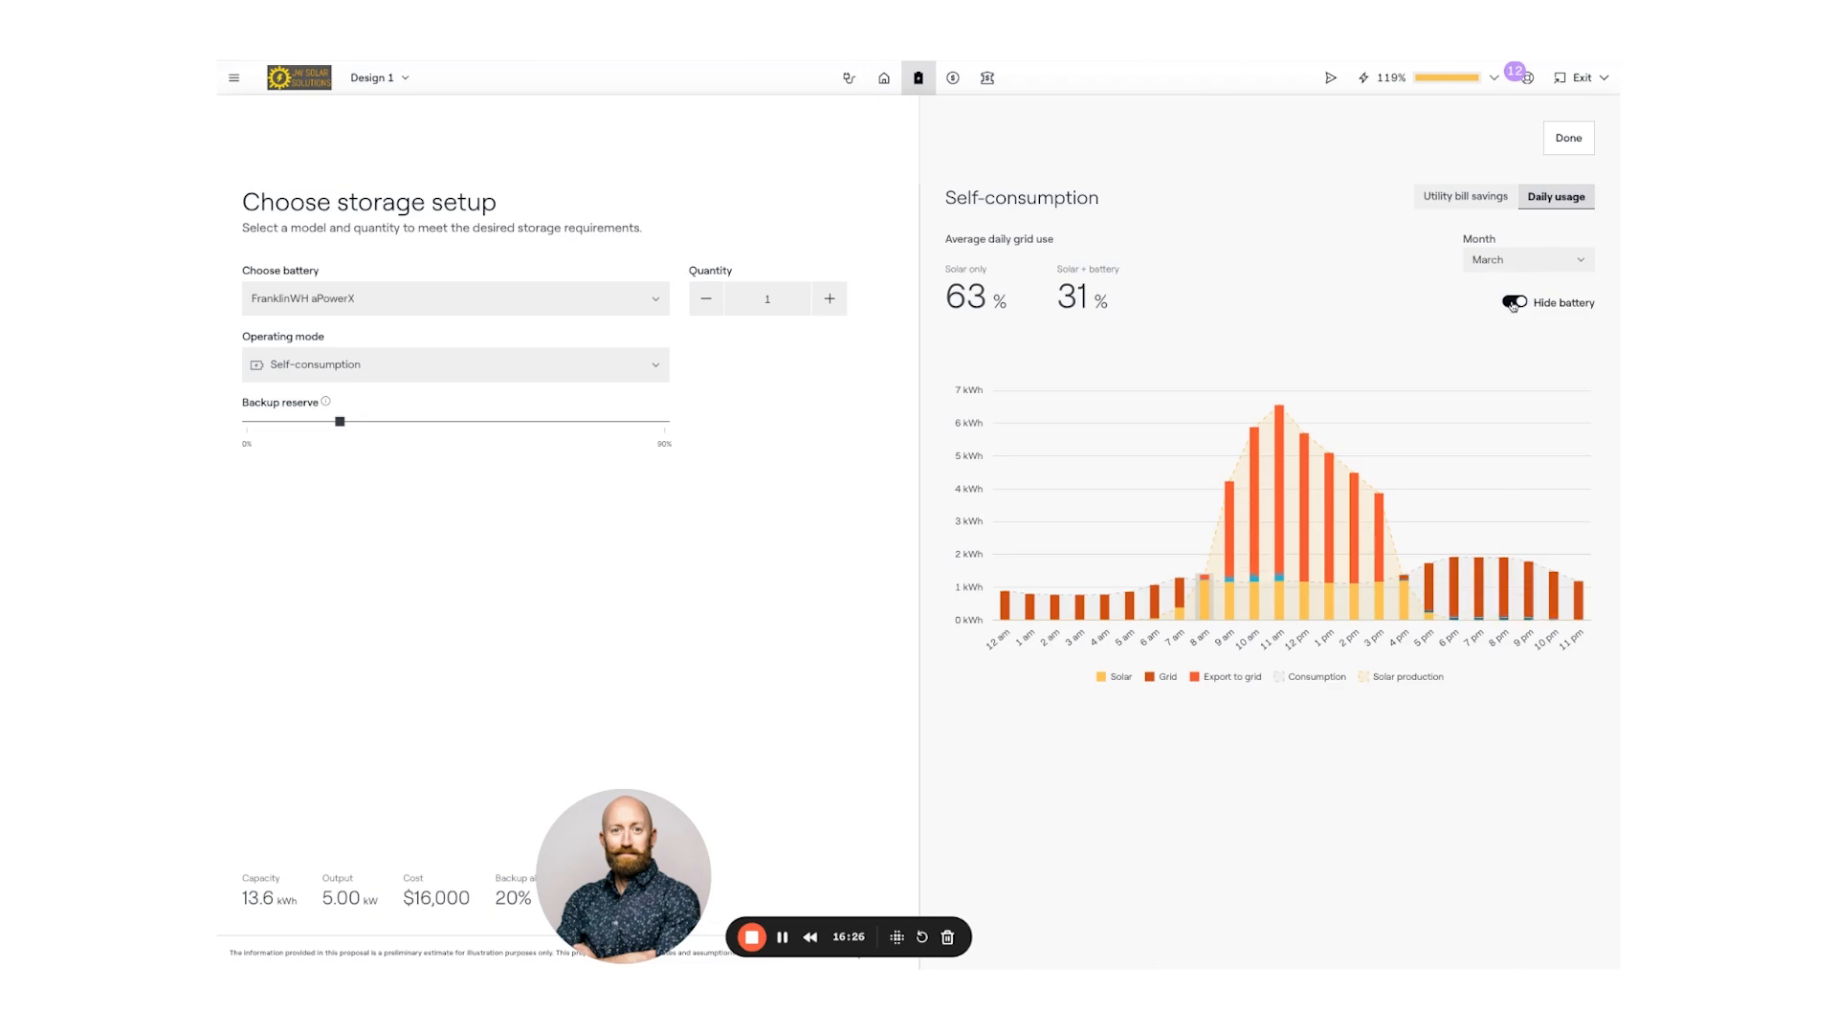
pyautogui.click(1523, 302)
# - Show June daily usage: 48% grid use solar-only versus 12% with battery
pyautogui.click(1523, 260)
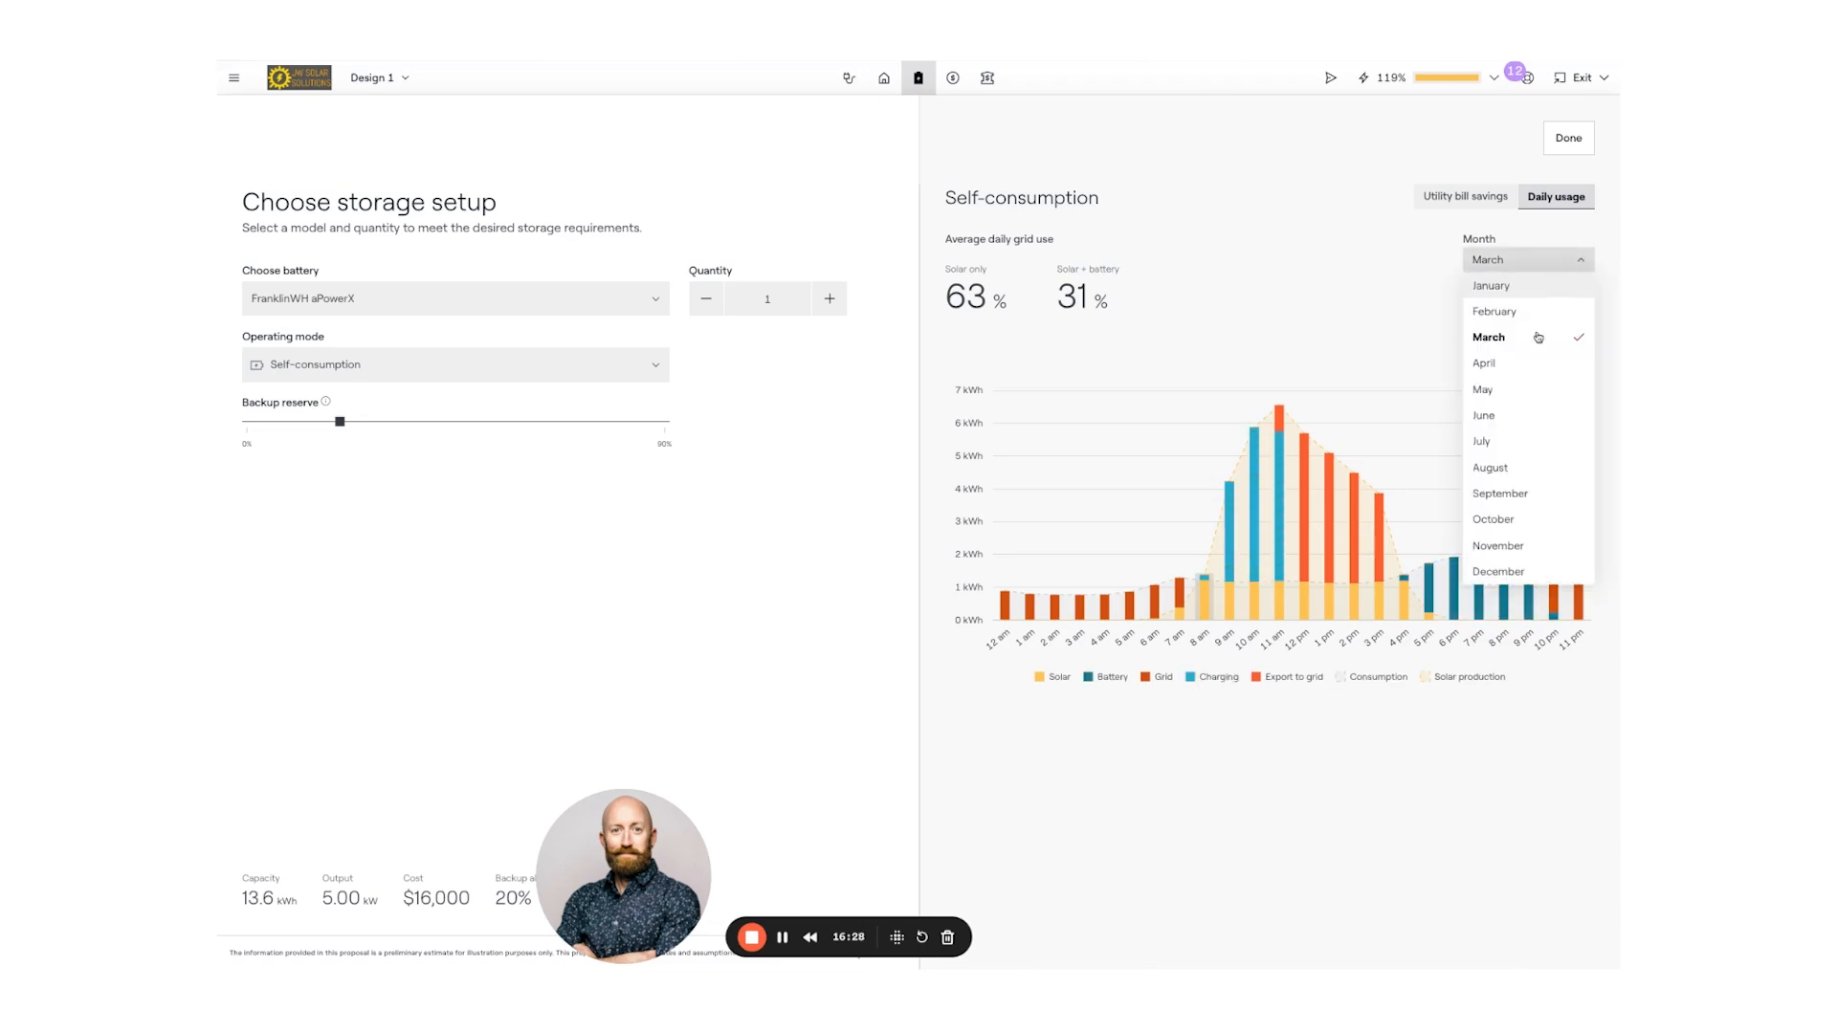
pyautogui.click(1515, 416)
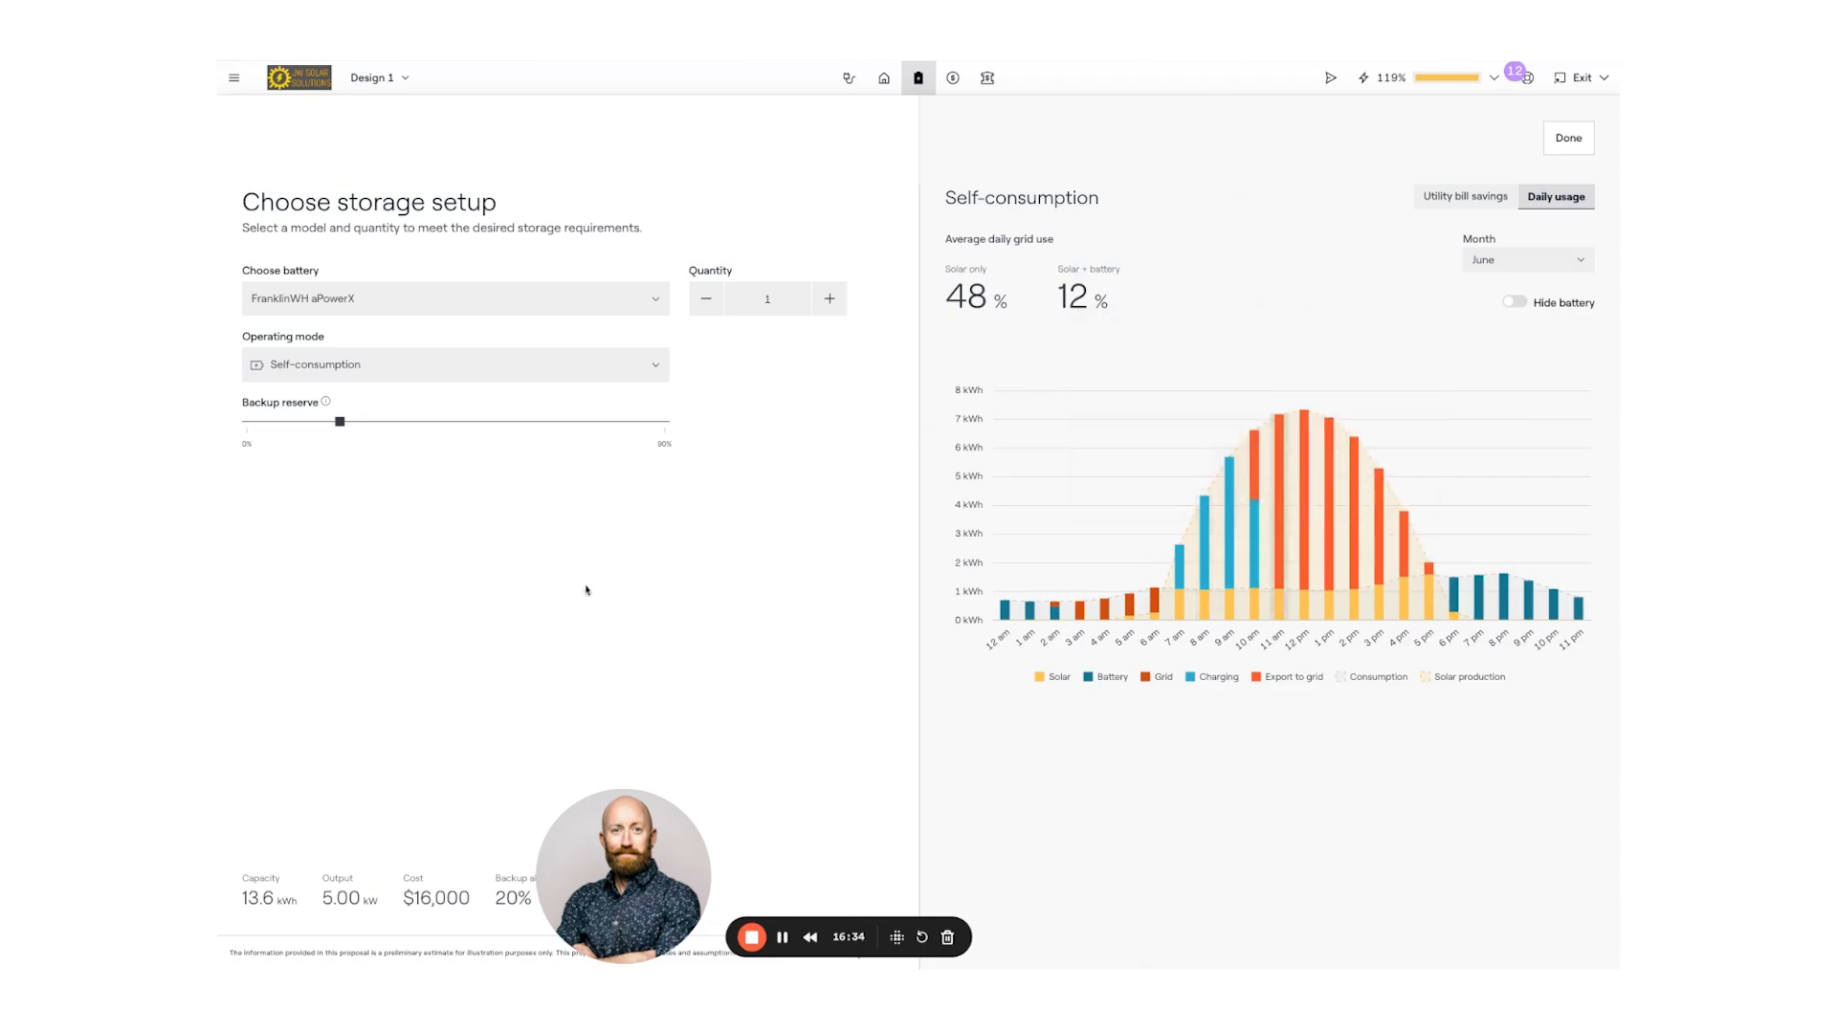
pyautogui.click(641, 368)
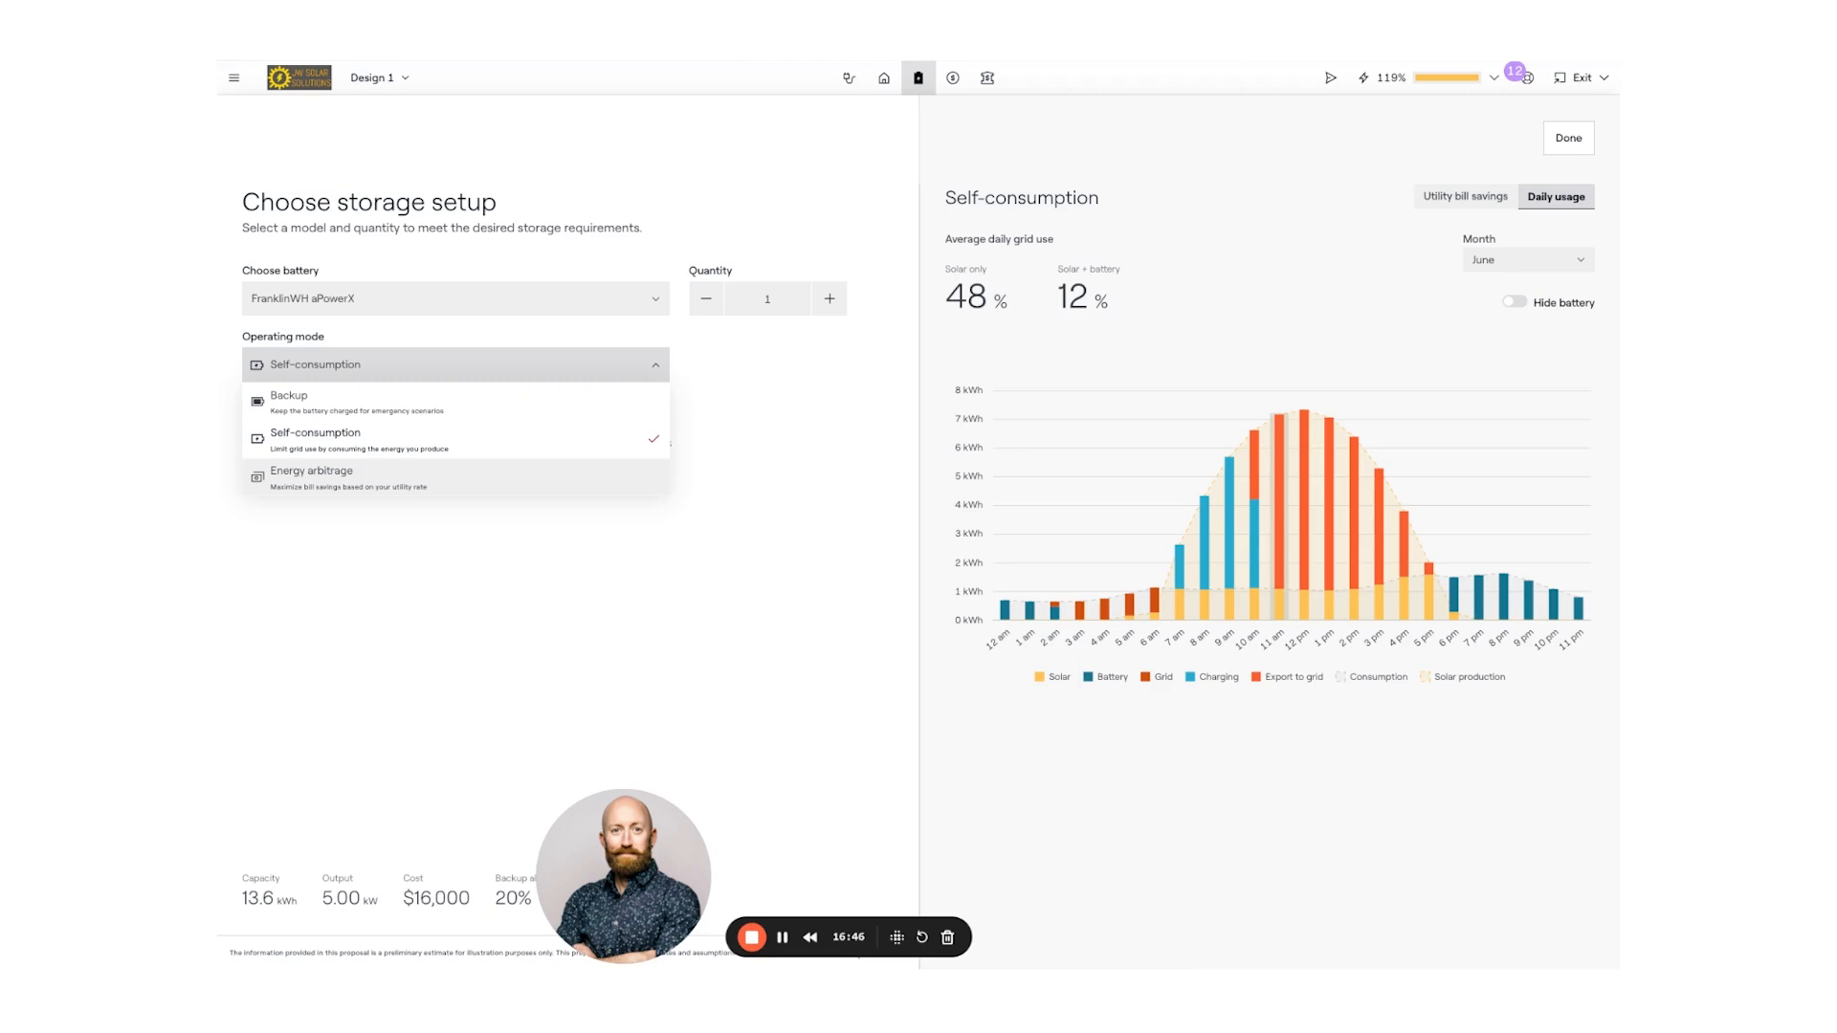
# - Switch the battery to Energy arbitrage and compare monthly bills: $213.24 solar-only versus $79.60
pyautogui.click(526, 483)
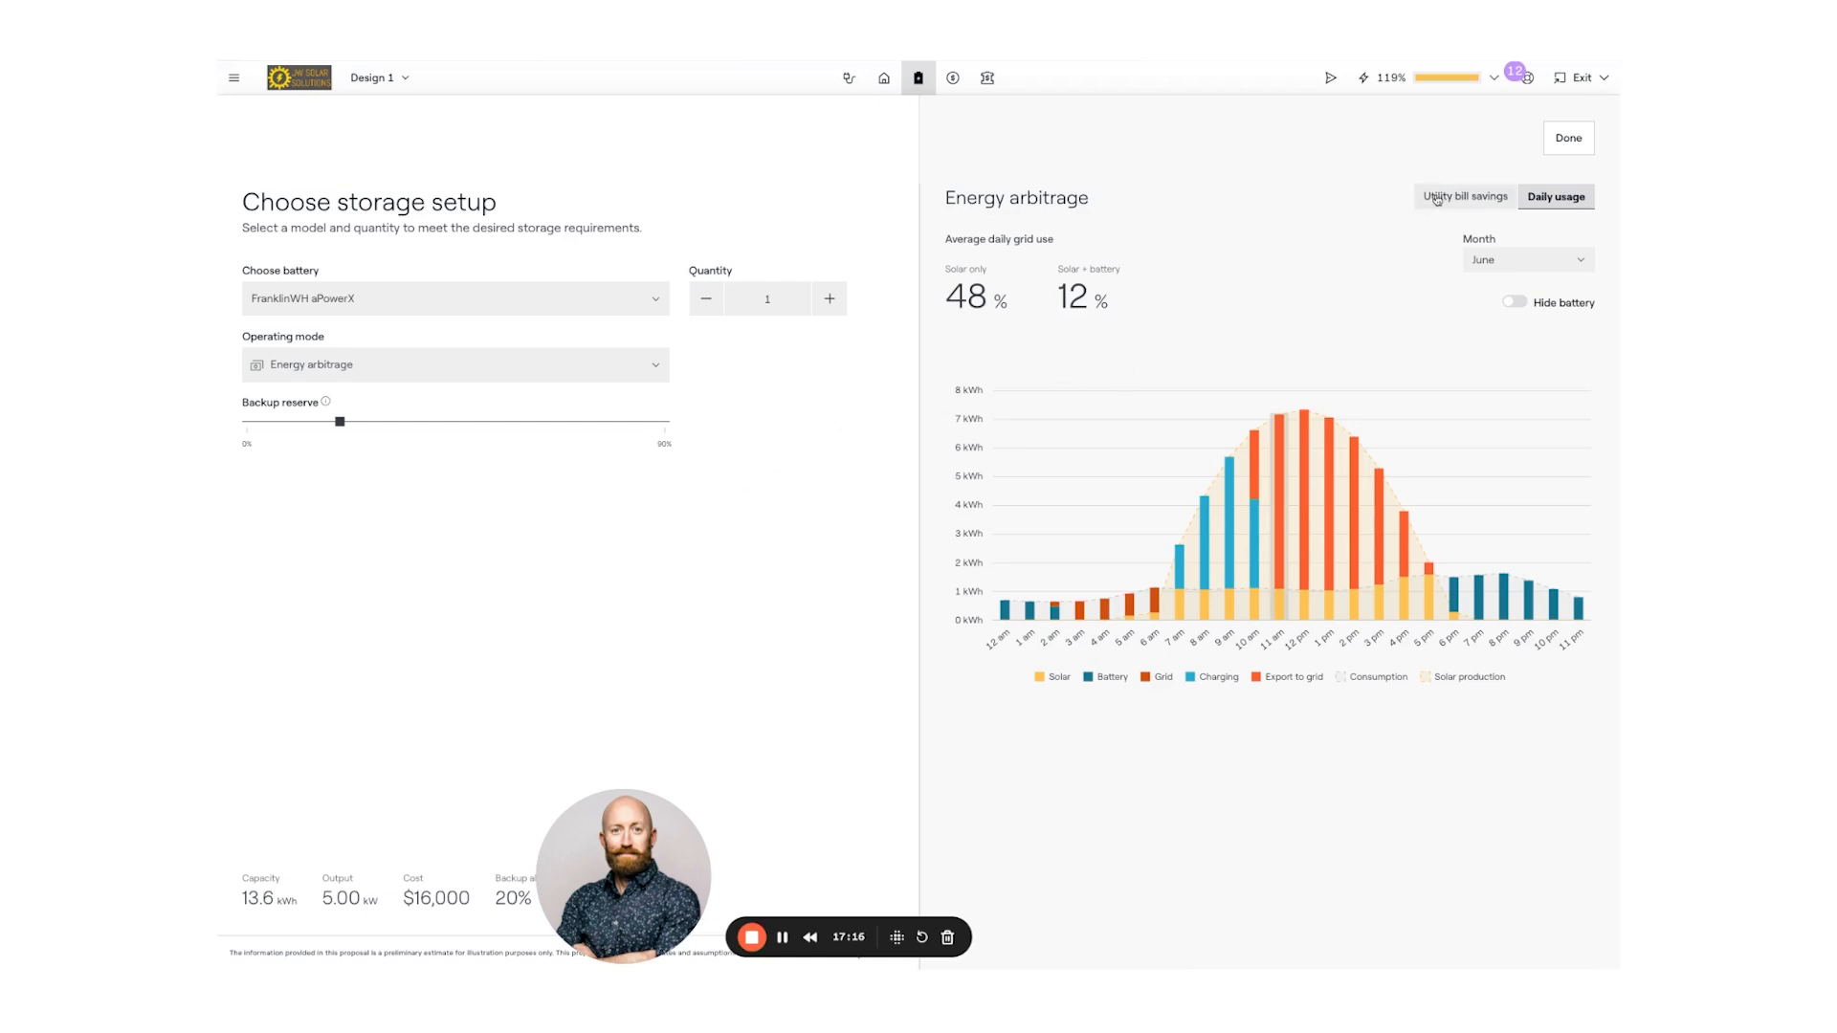
pyautogui.click(1464, 196)
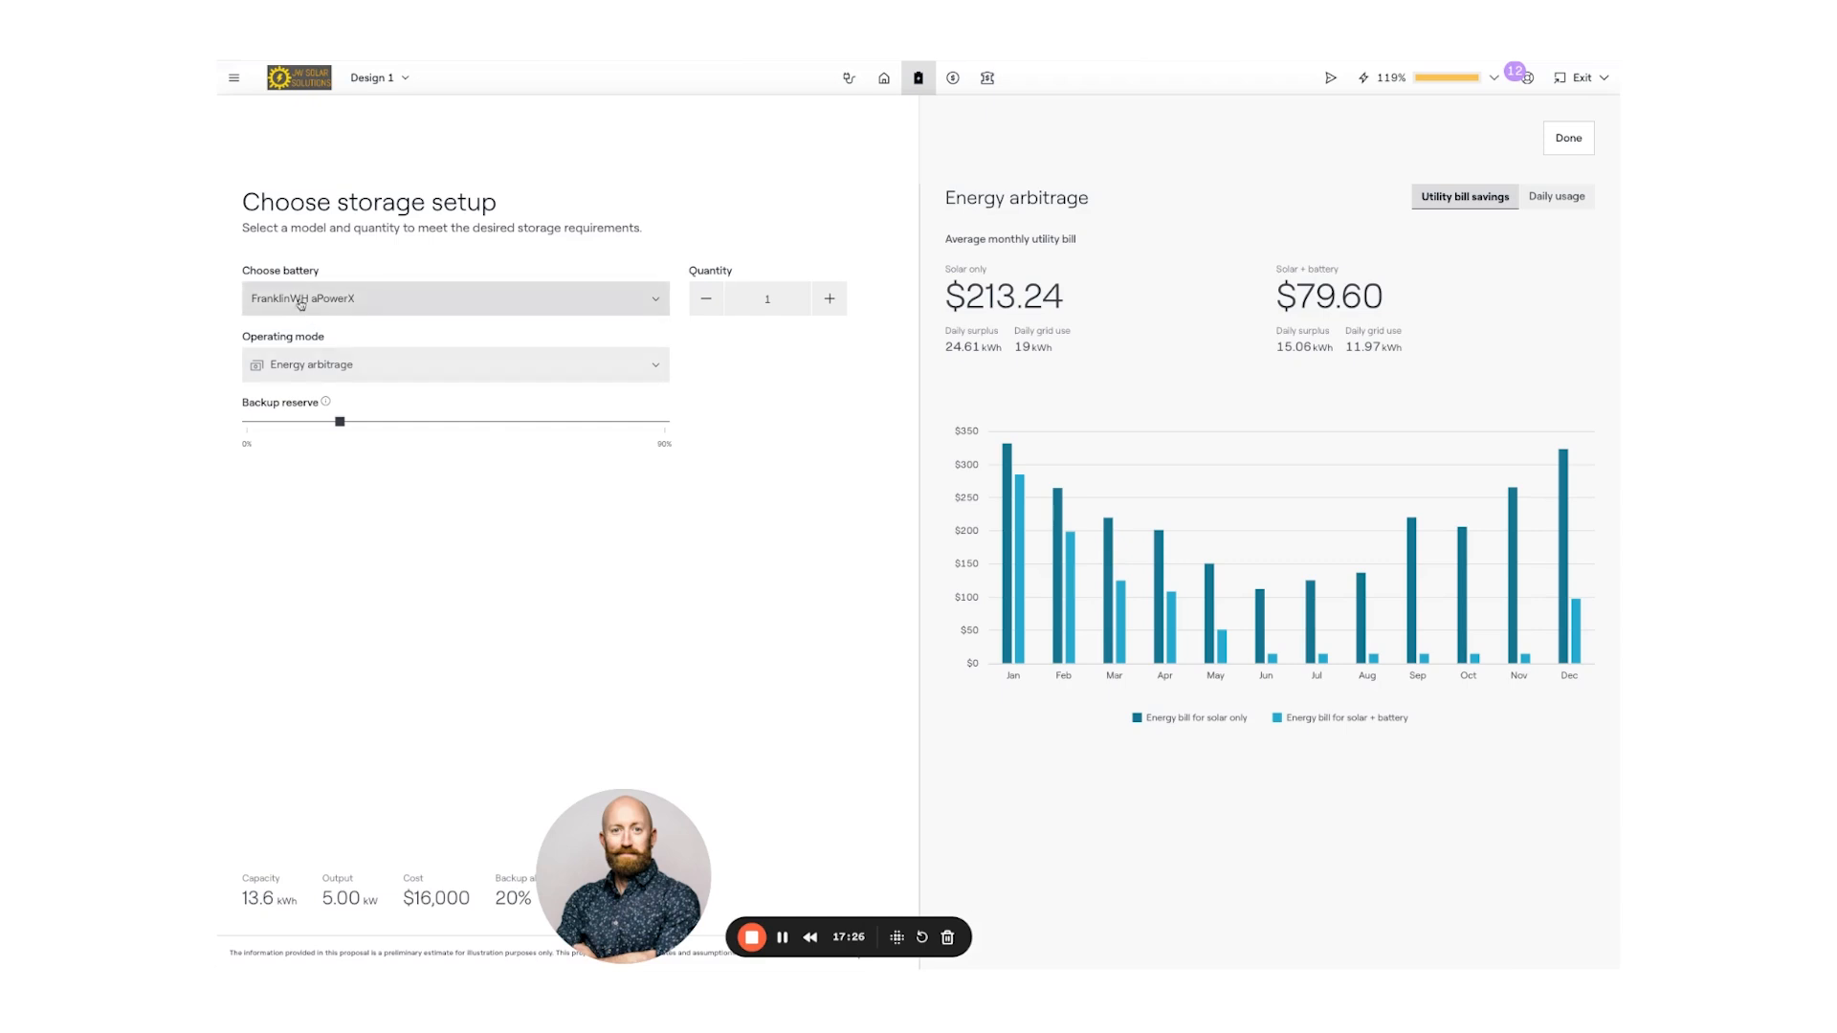
pyautogui.click(656, 365)
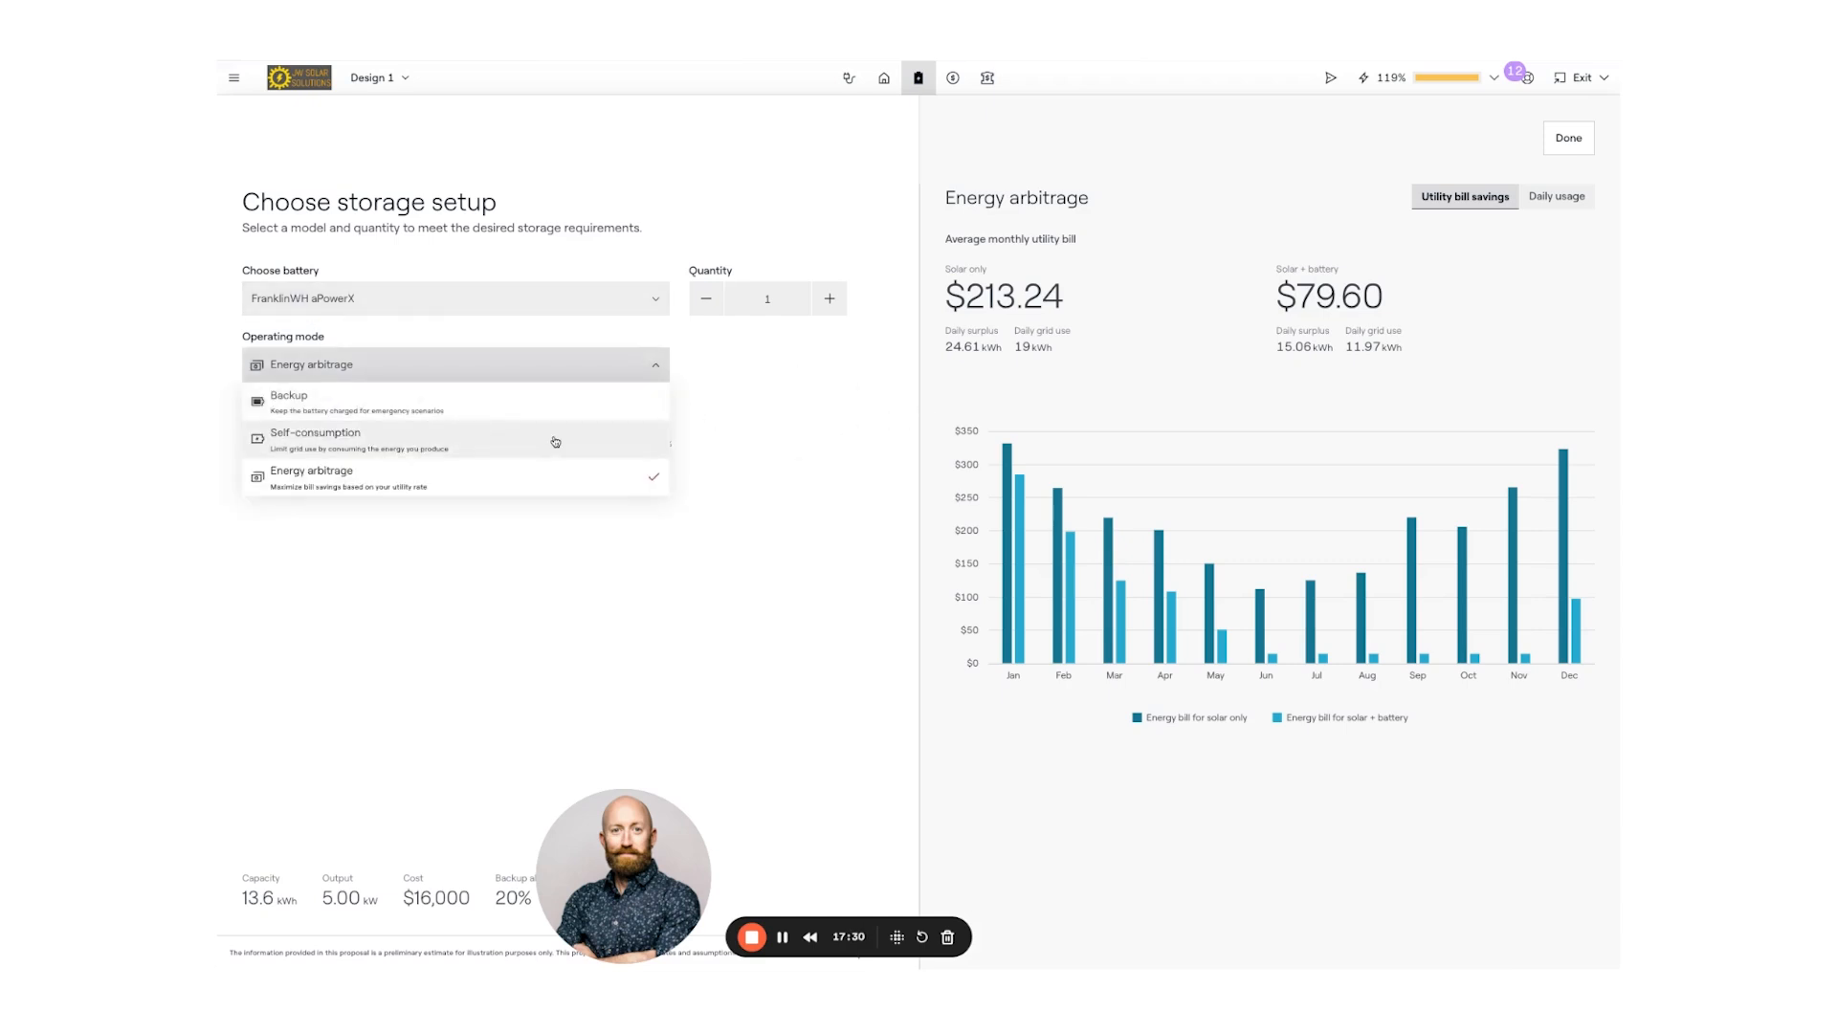
pyautogui.click(647, 371)
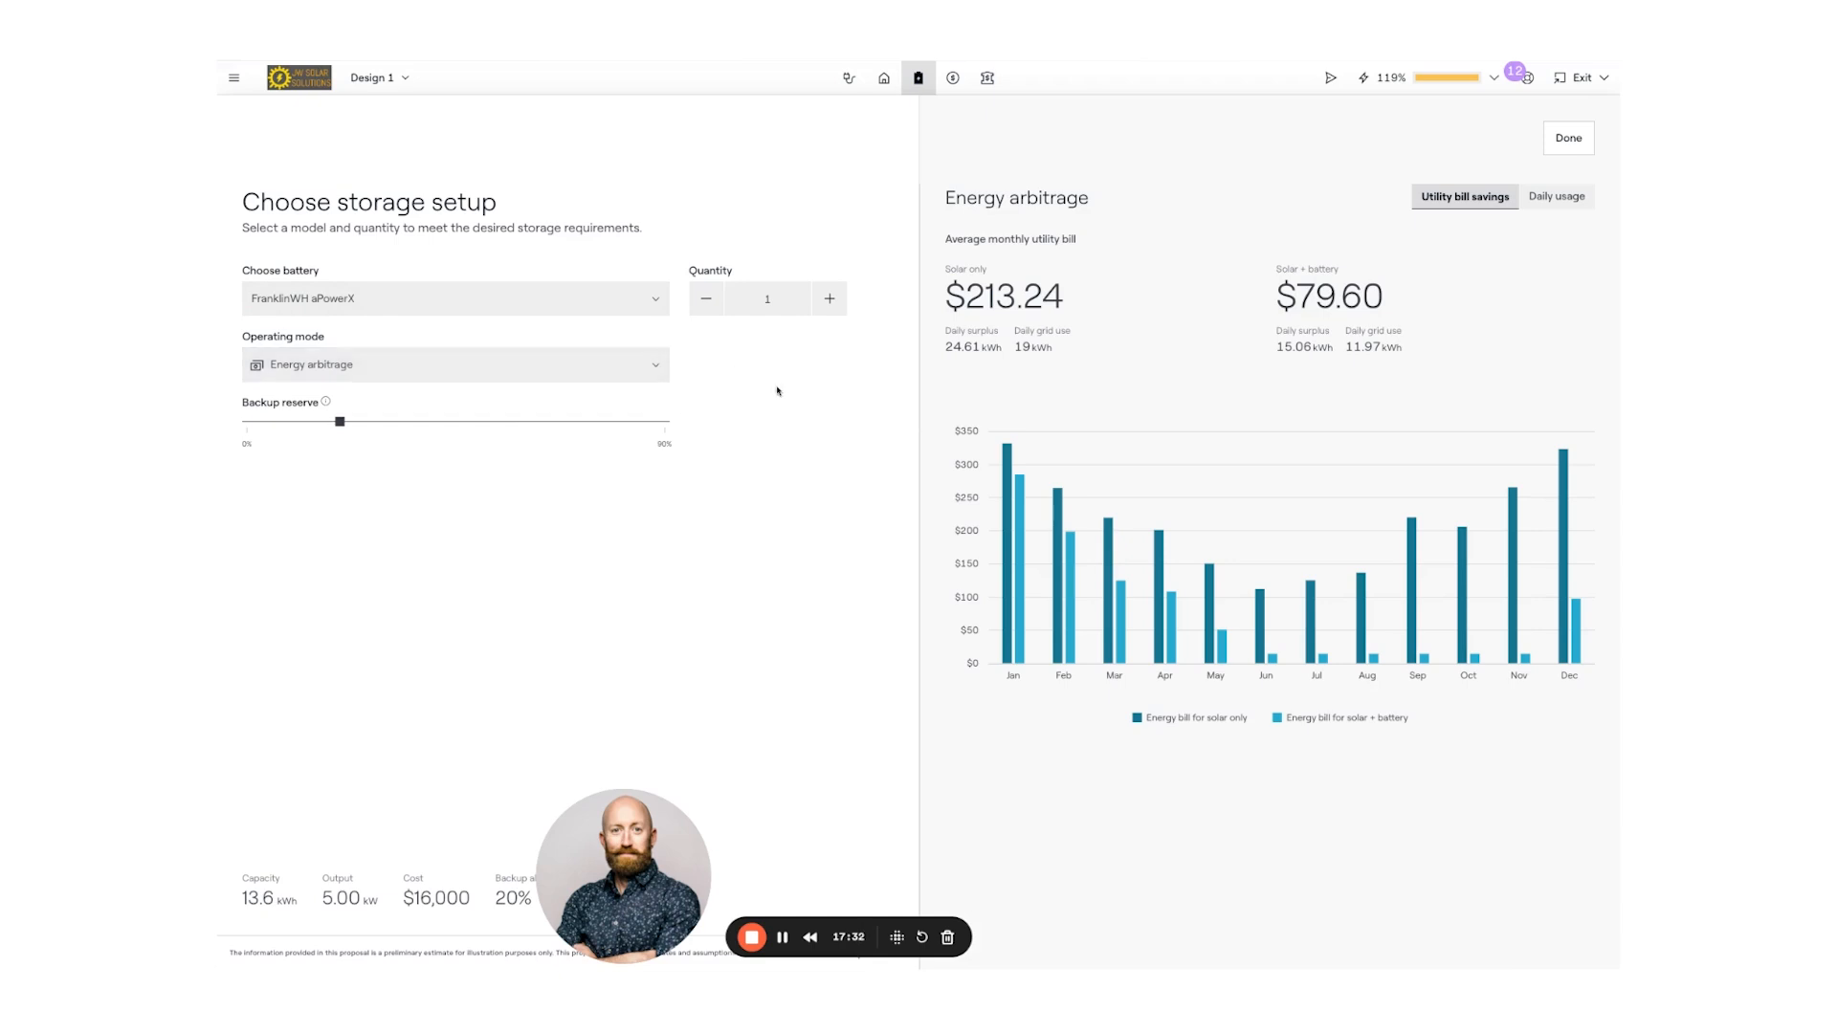
pyautogui.moveTo(610, 873); pyautogui.dragTo(352, 829)
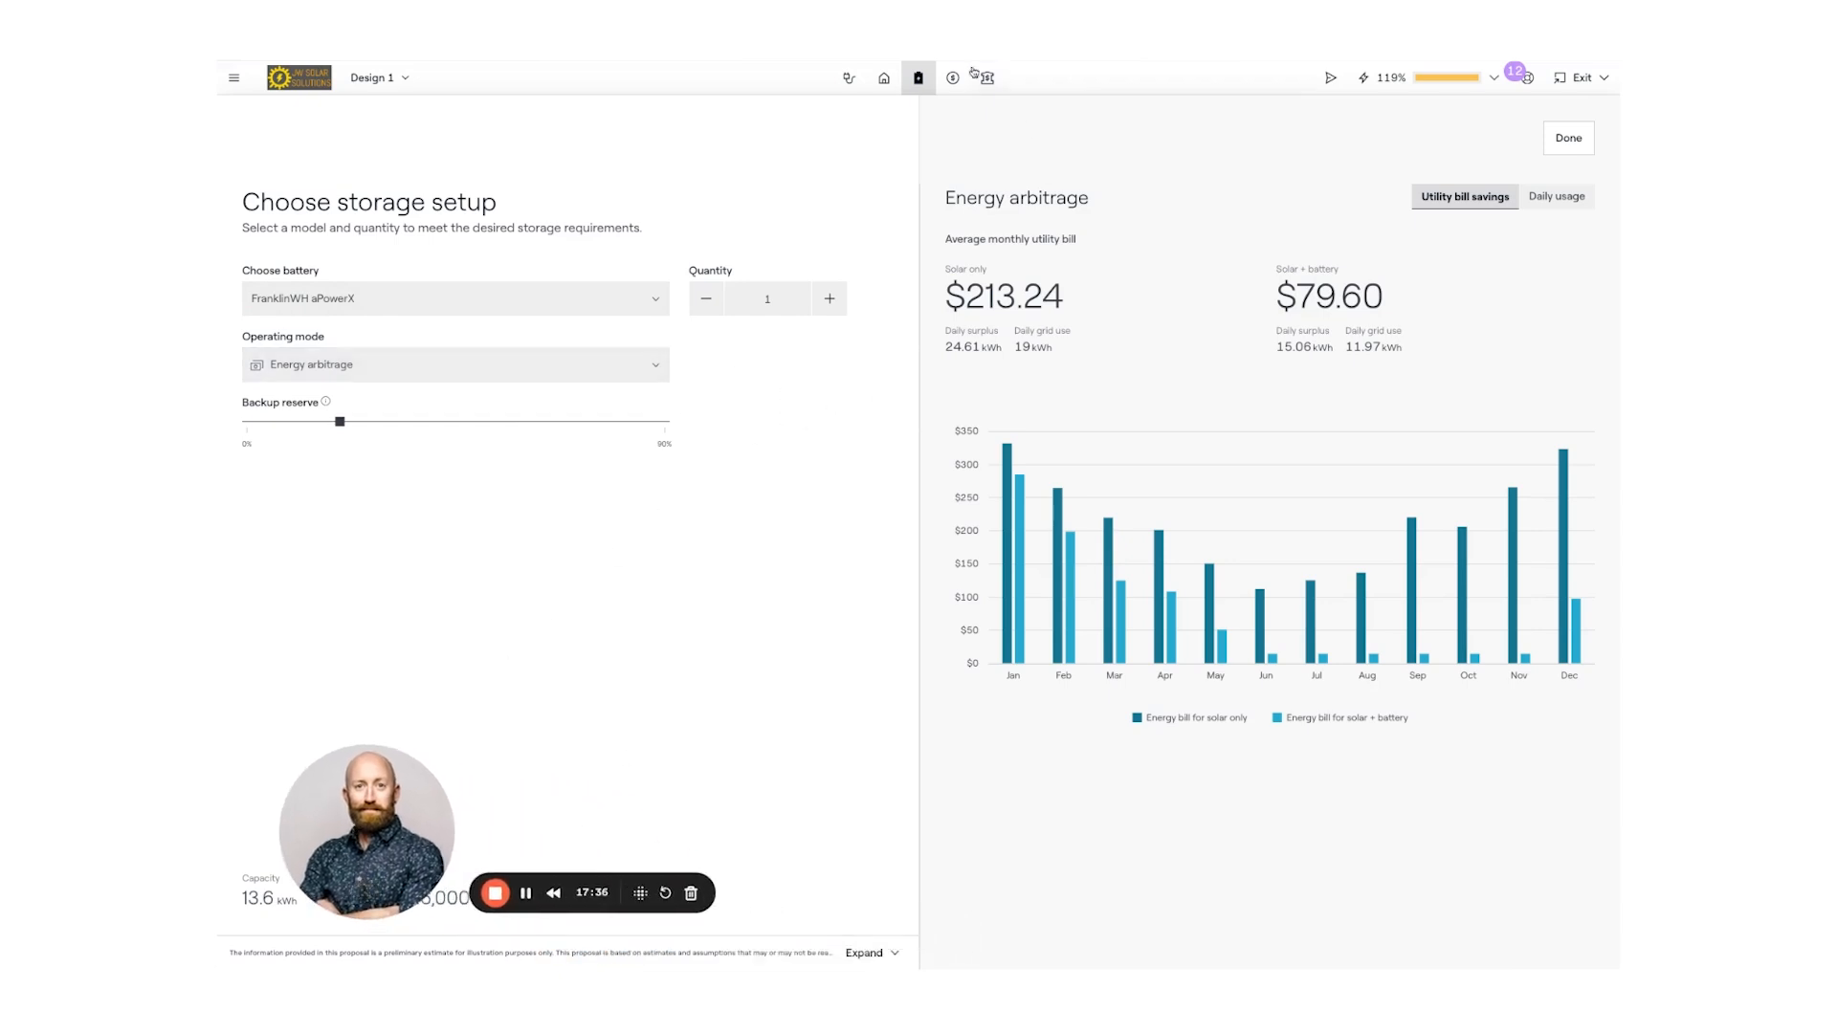
pyautogui.moveTo(1153, 540)
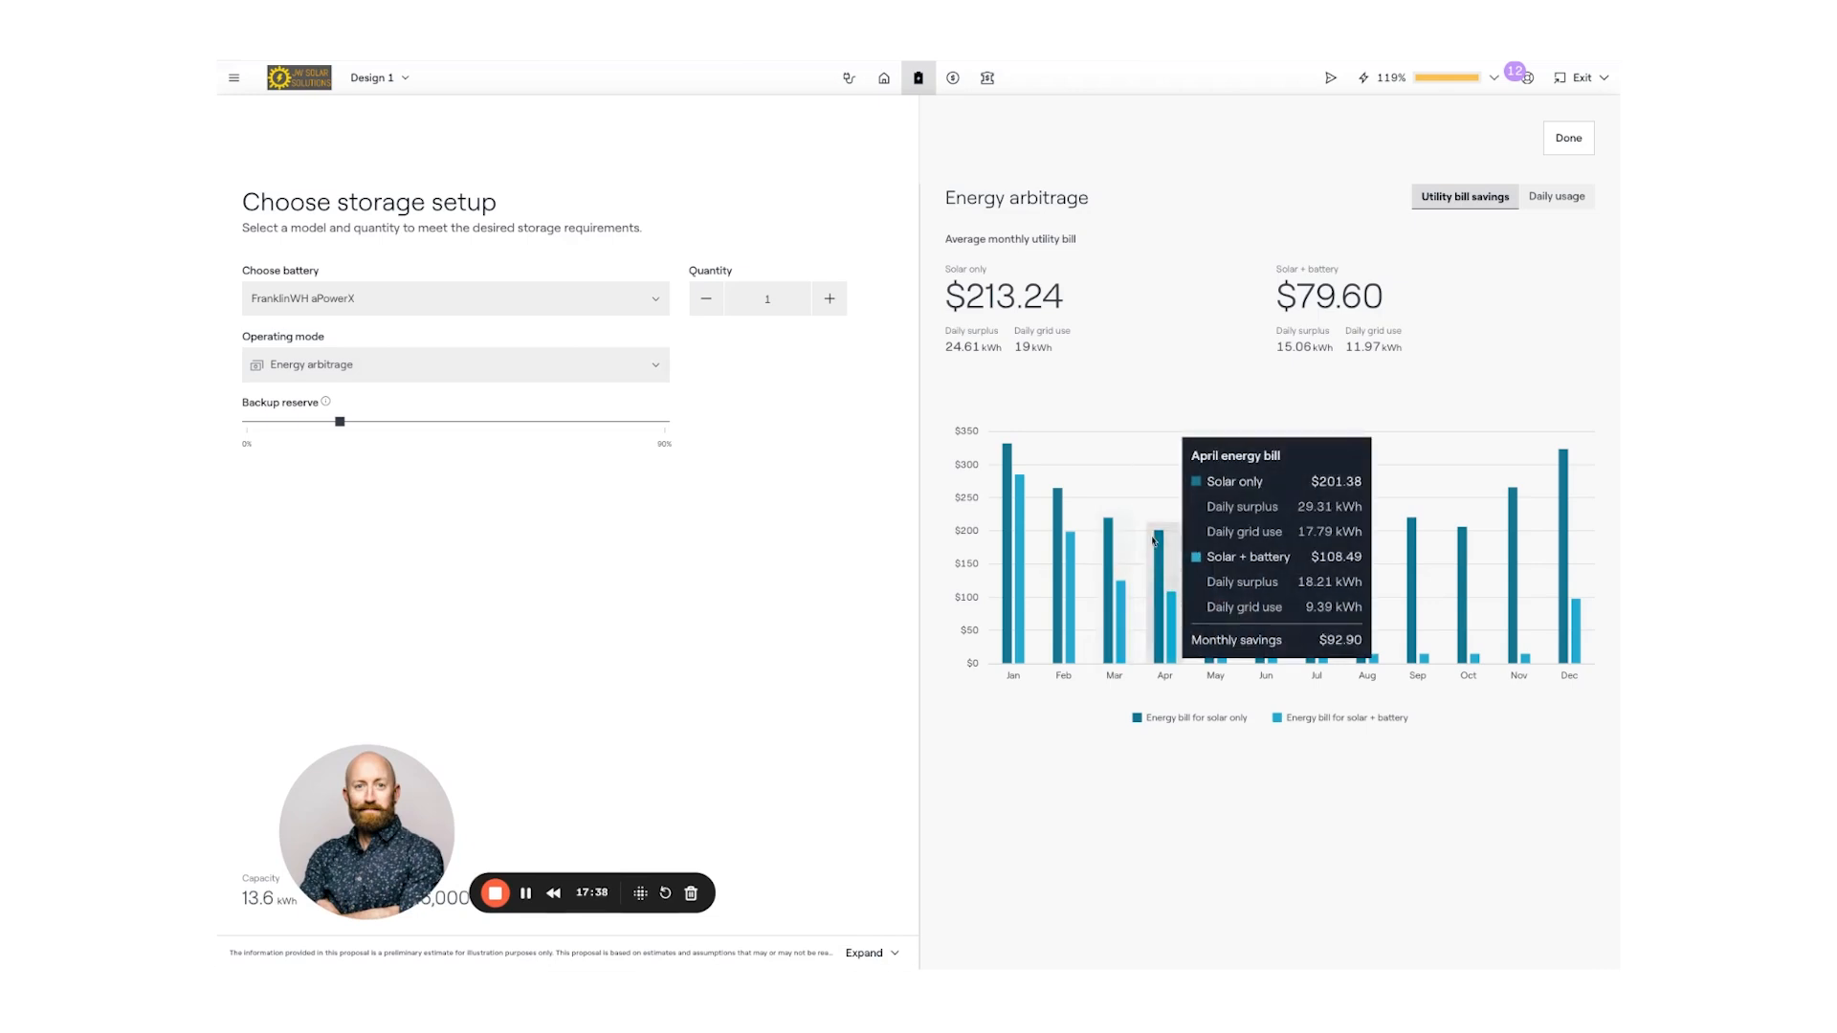
# - Open the system pricing page showing adders like Bird Netting and MSP Upgrade
pyautogui.click(953, 80)
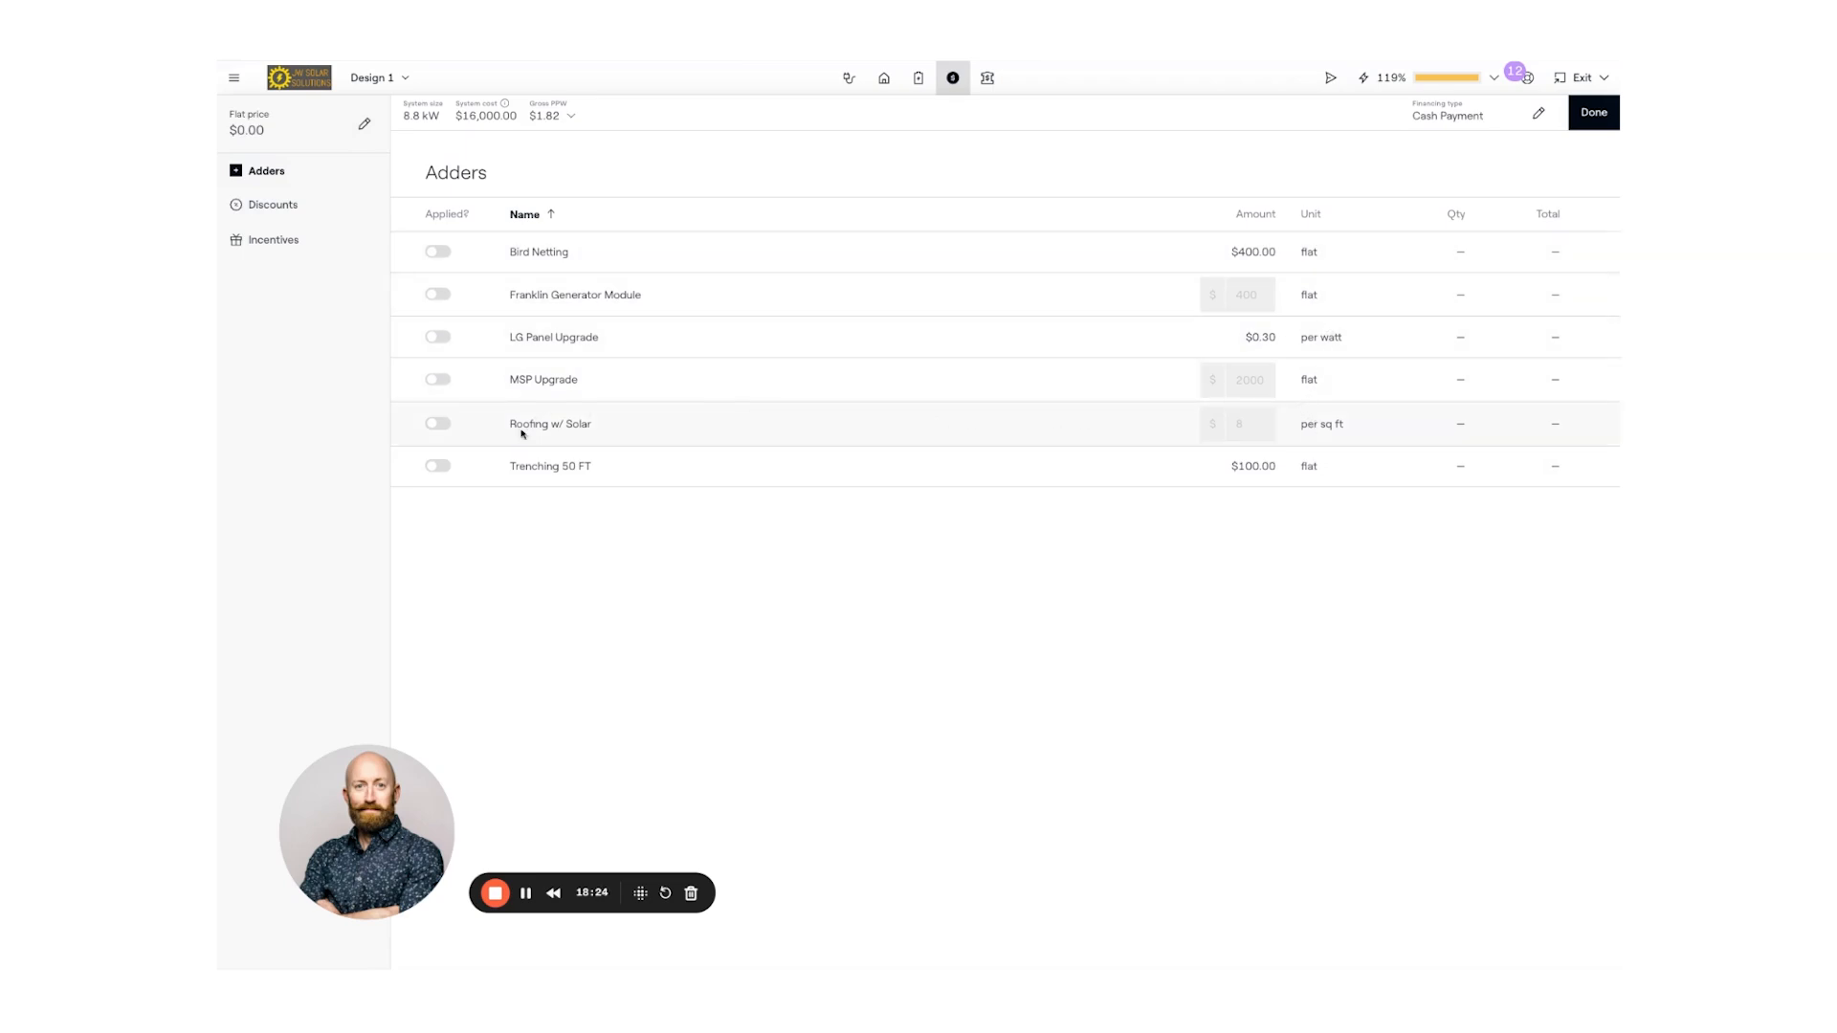
# - Change the pricing method from flat price to $3.50 per watt, making system cost $46,800.00
pyautogui.click(365, 127)
pyautogui.click(882, 503)
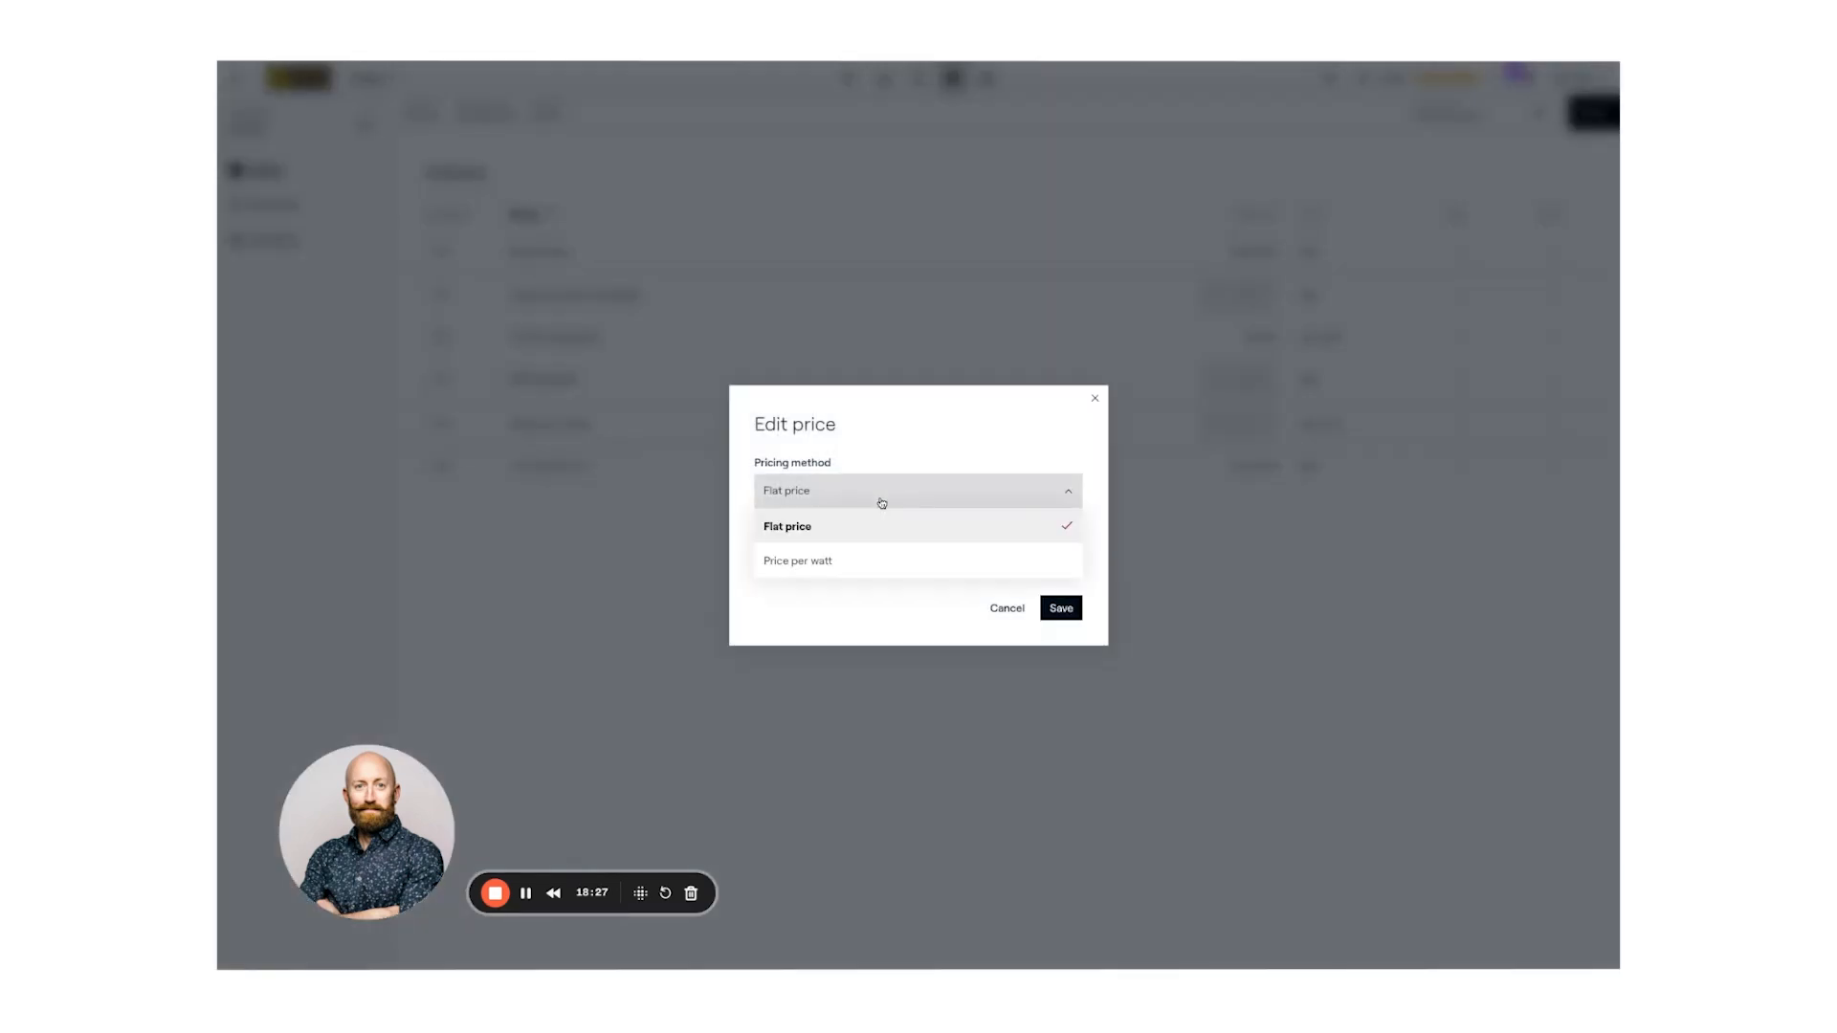
pyautogui.click(832, 557)
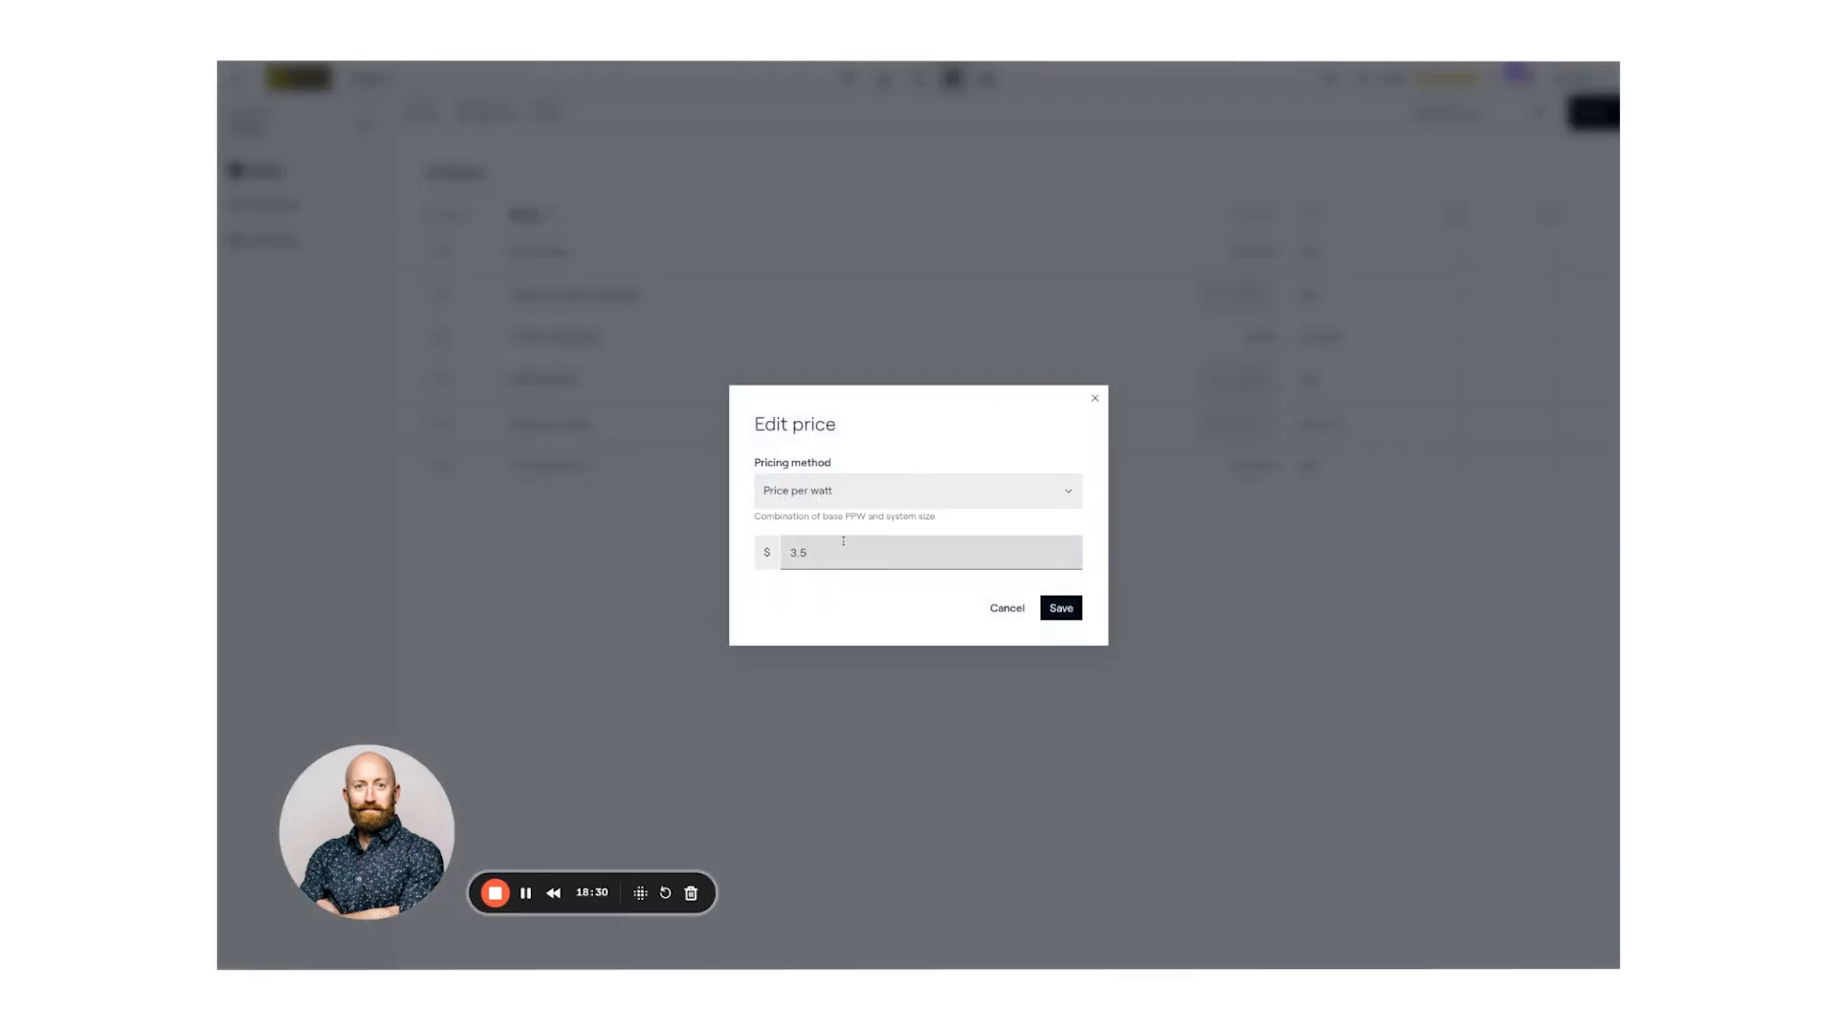
pyautogui.click(1064, 609)
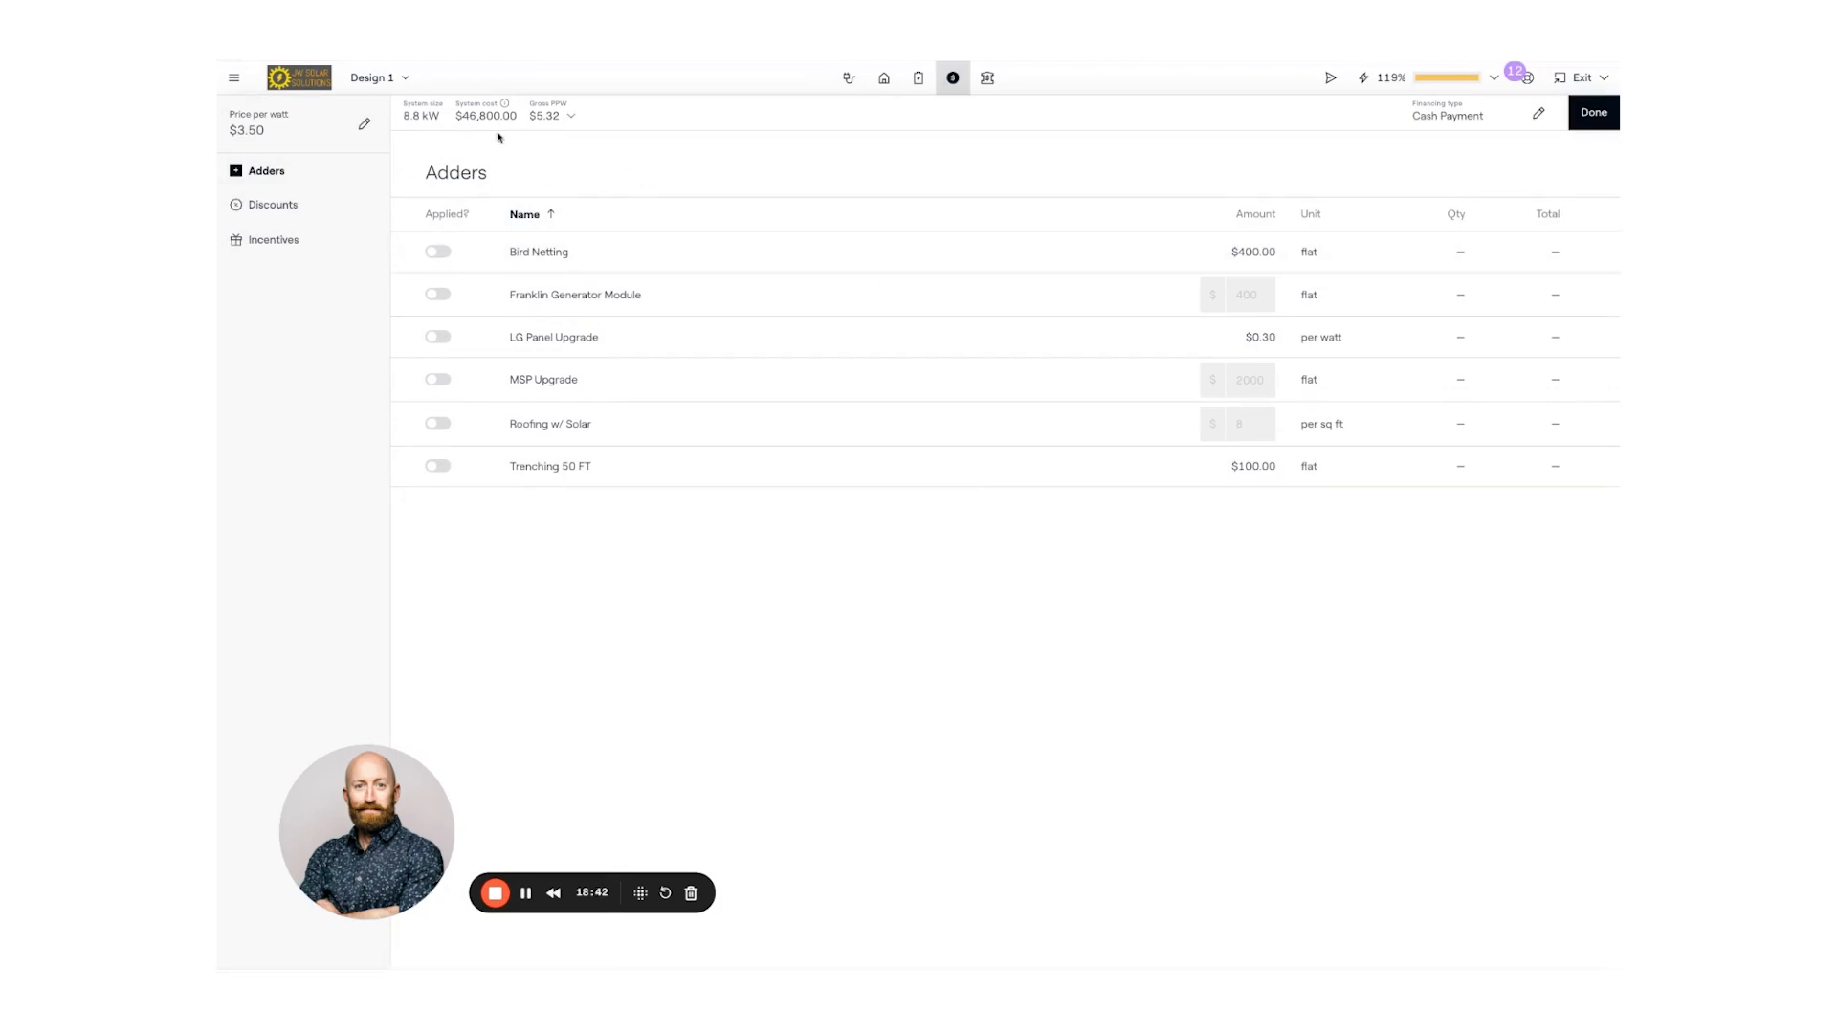
# - Glance at the price-per-watt breakdown, then enable the MSP Upgrade adder at $3,500
pyautogui.click(574, 117)
pyautogui.click(573, 117)
pyautogui.click(437, 381)
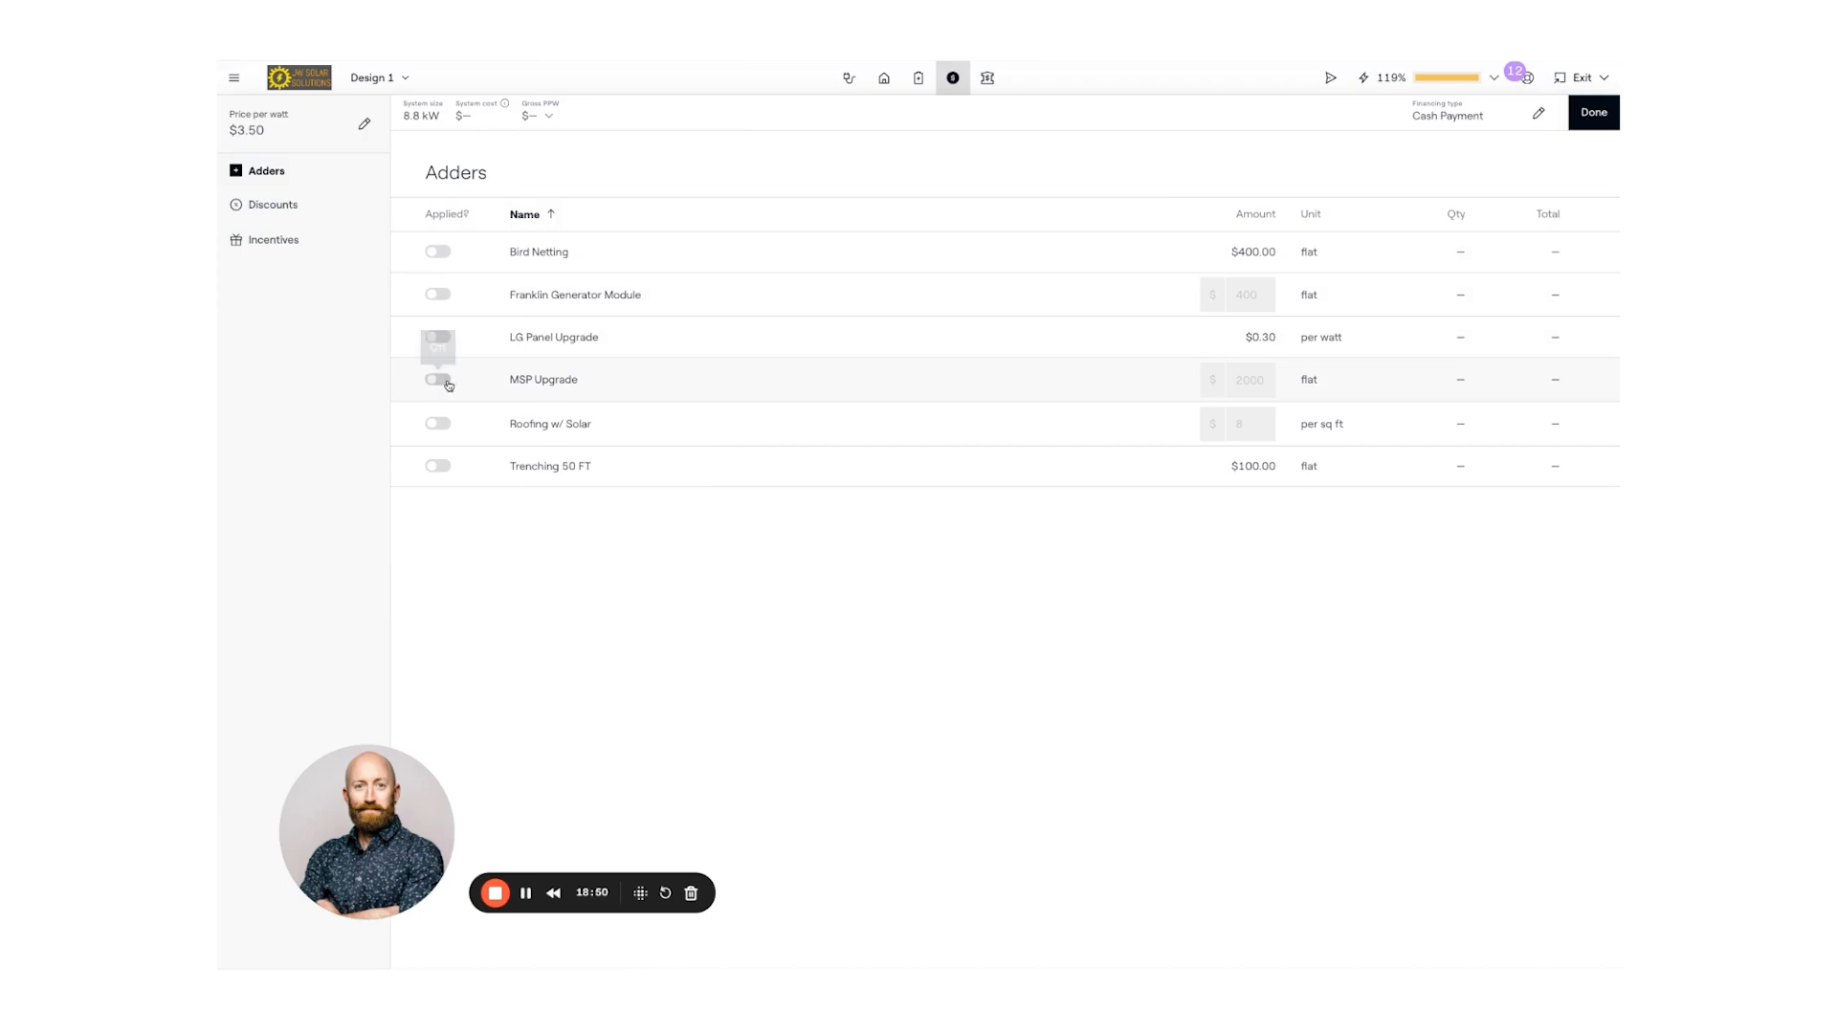
pyautogui.click(1269, 377)
pyautogui.press('BackSpace')
pyautogui.press('BackSpace')
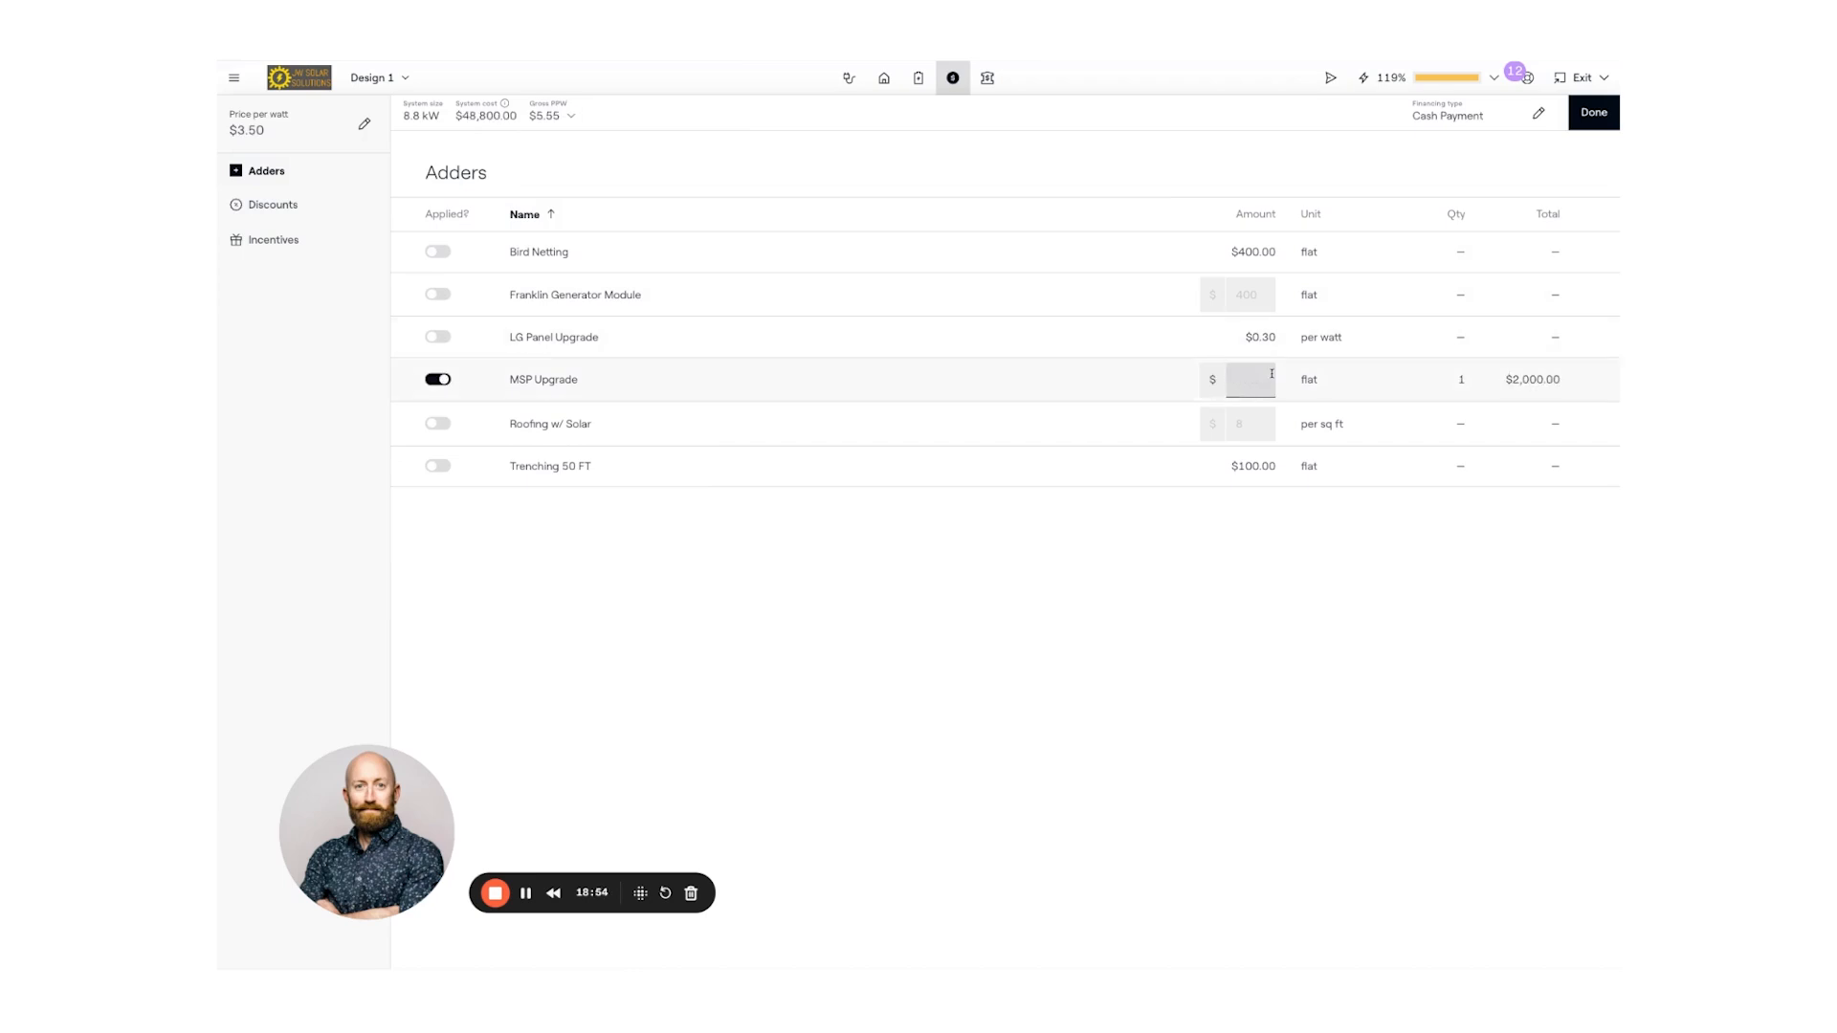
pyautogui.write('3500')
pyautogui.click(1129, 574)
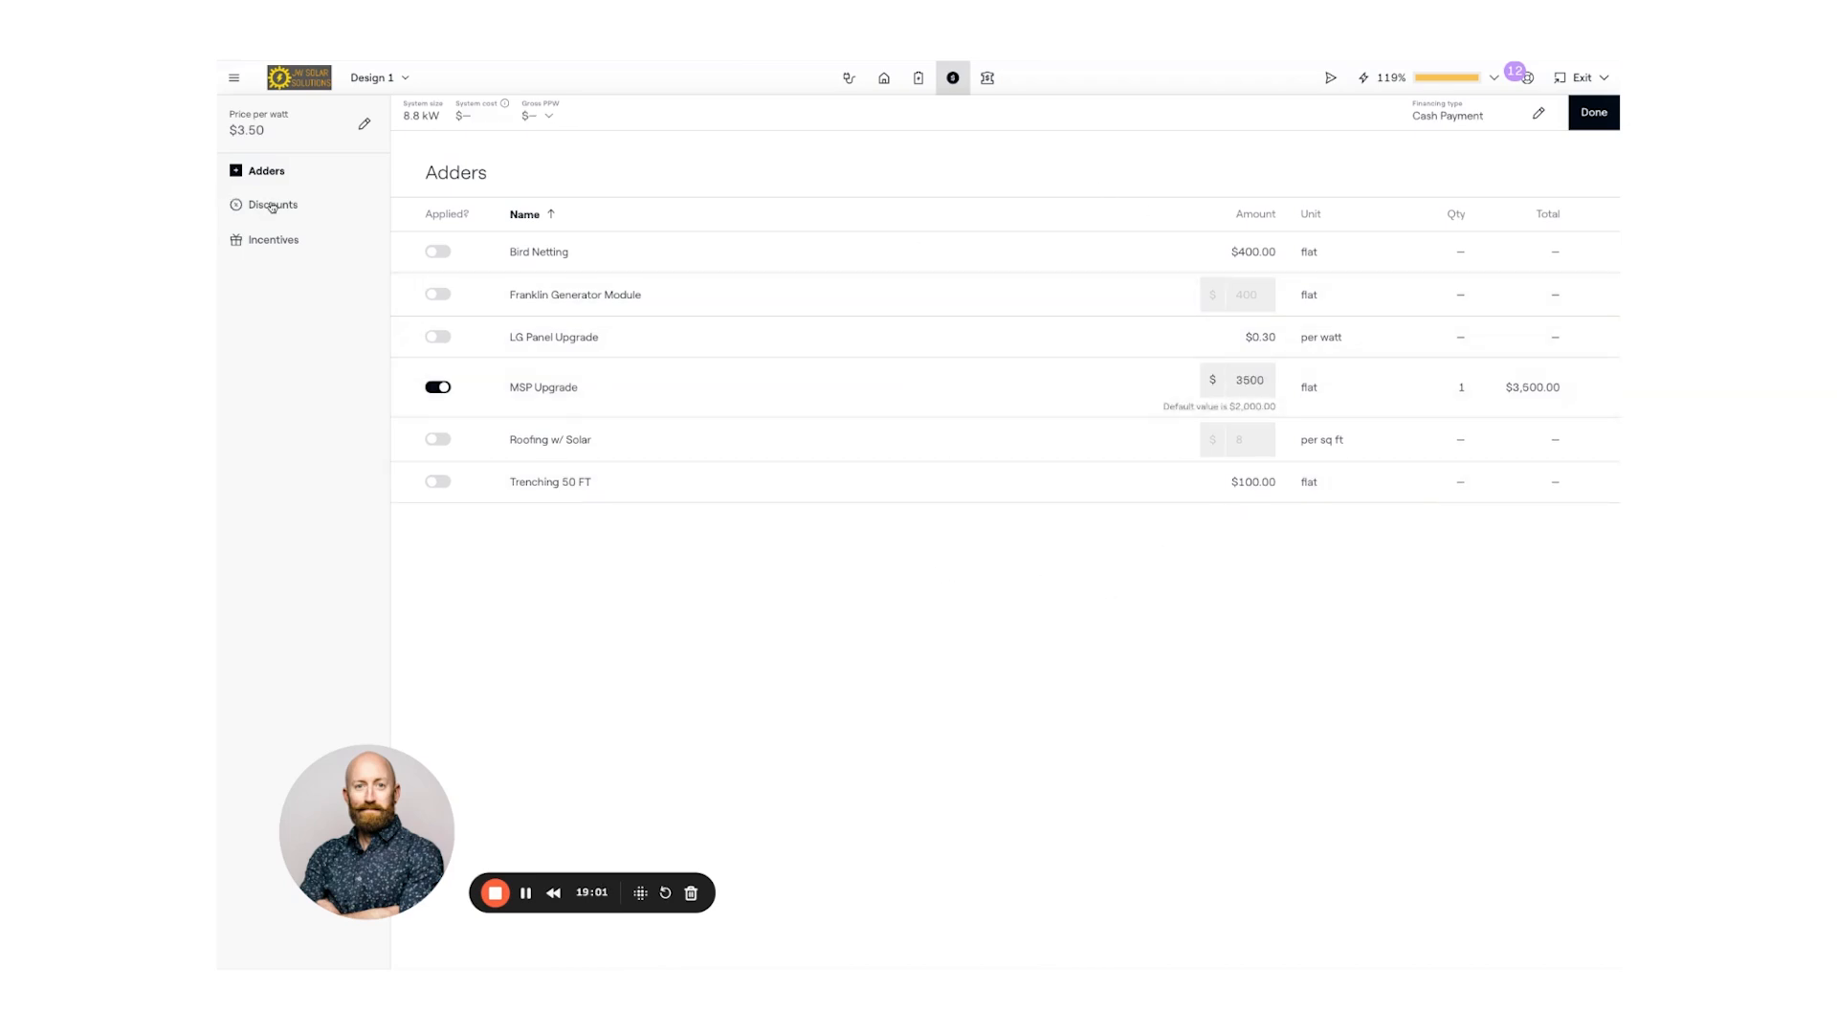
# - Go to Discounts, then Incentives, showing the 30% Residential Renewable Energy Tax Credit (-$15,090.00)
pyautogui.click(266, 206)
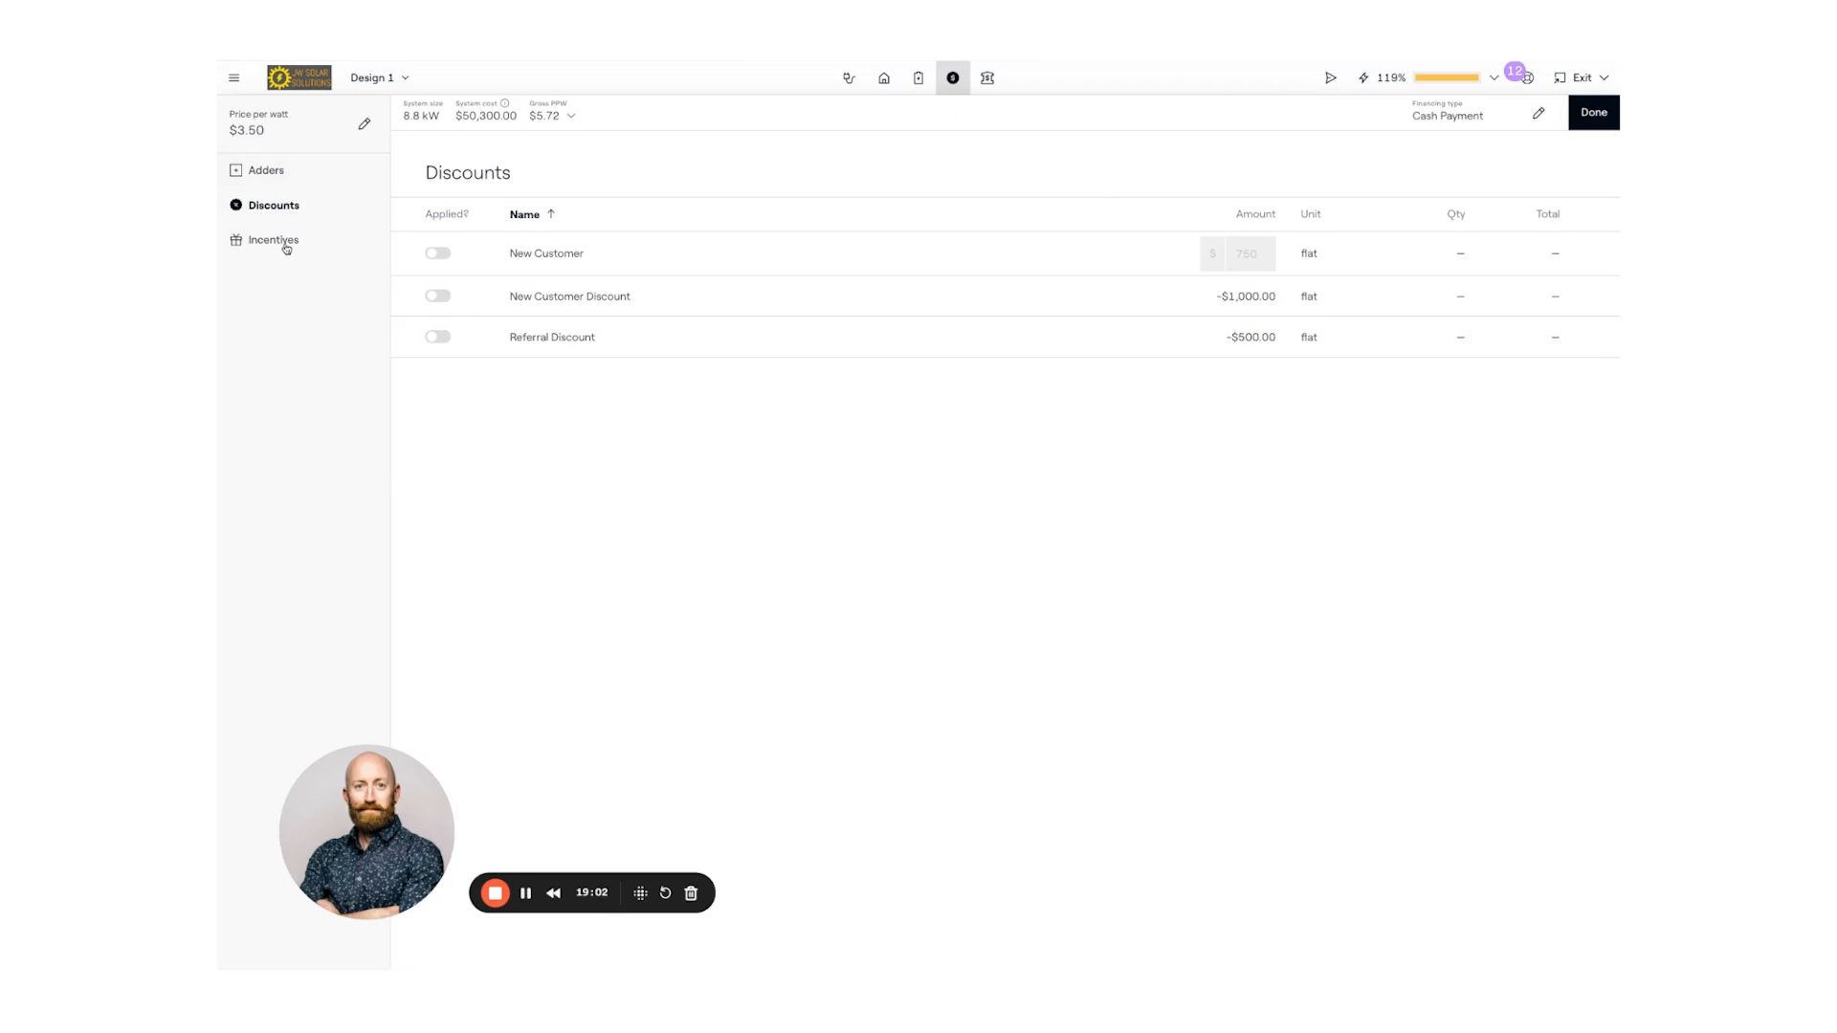
pyautogui.click(284, 239)
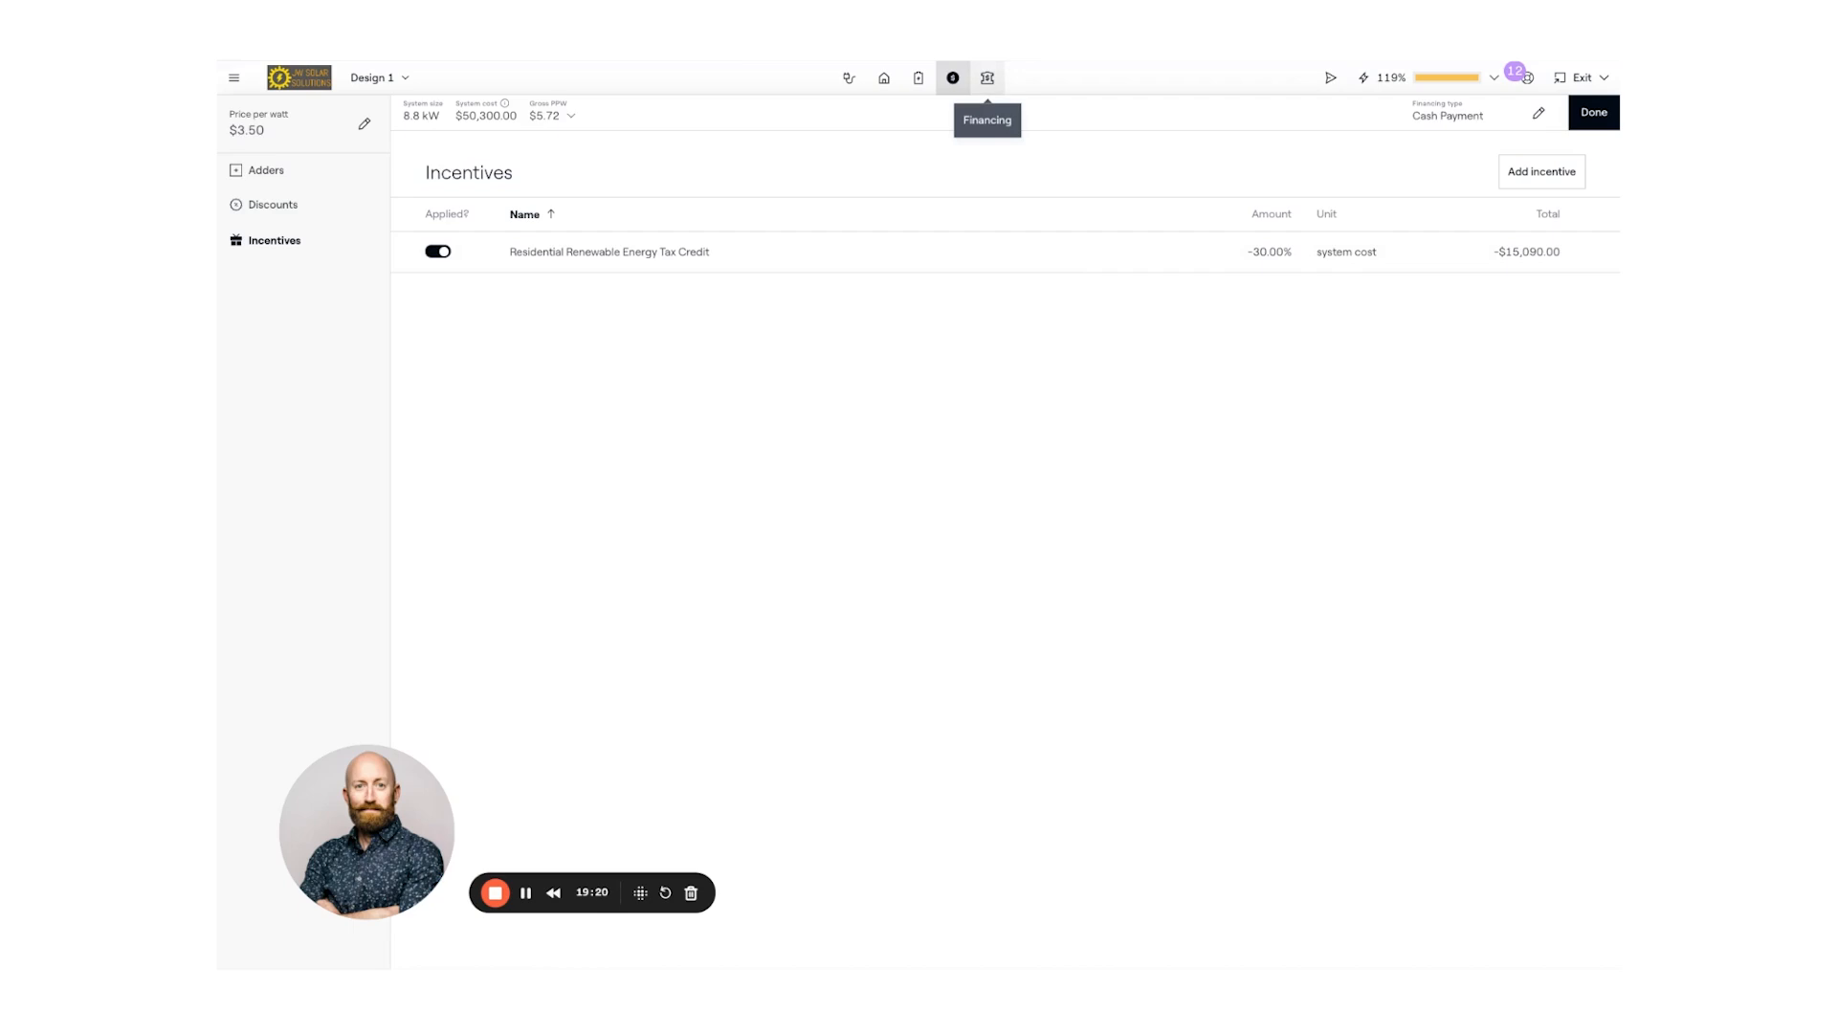
# - Open Financing and keep Cash with cash payment: $35,210.00 net cost, 7.12-year payback
pyautogui.click(988, 77)
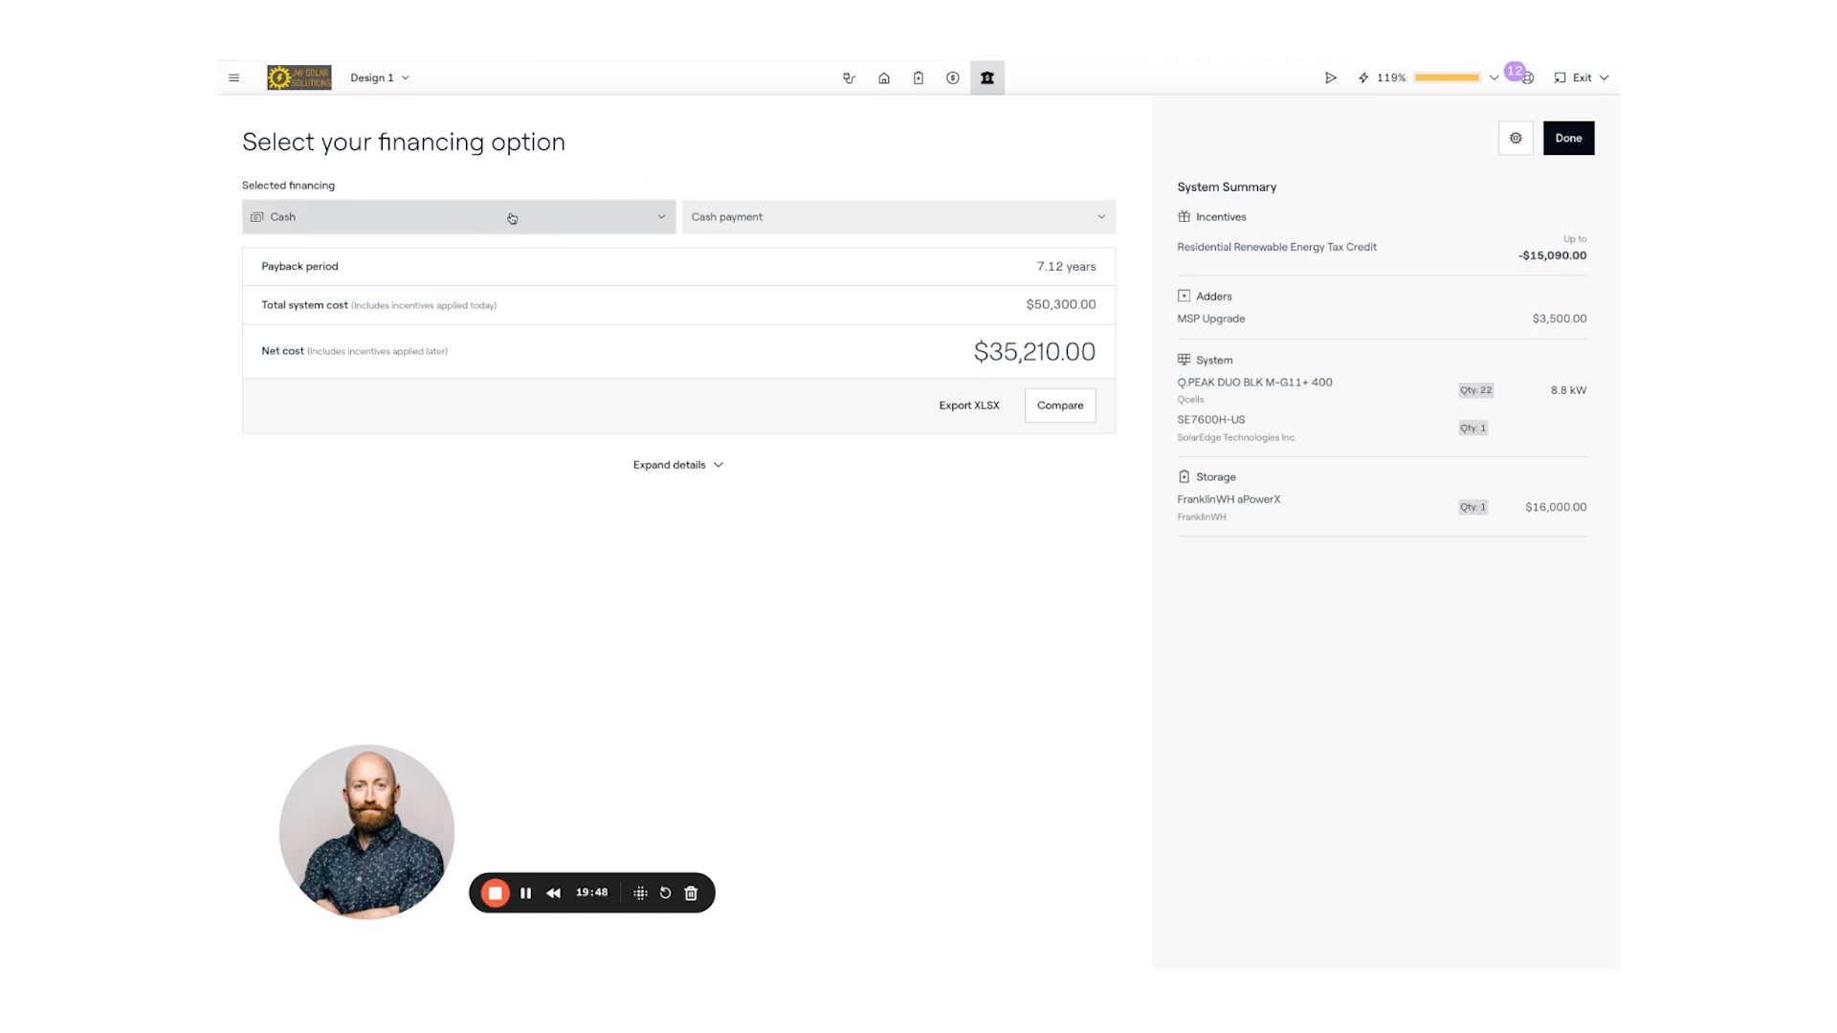
pyautogui.click(661, 219)
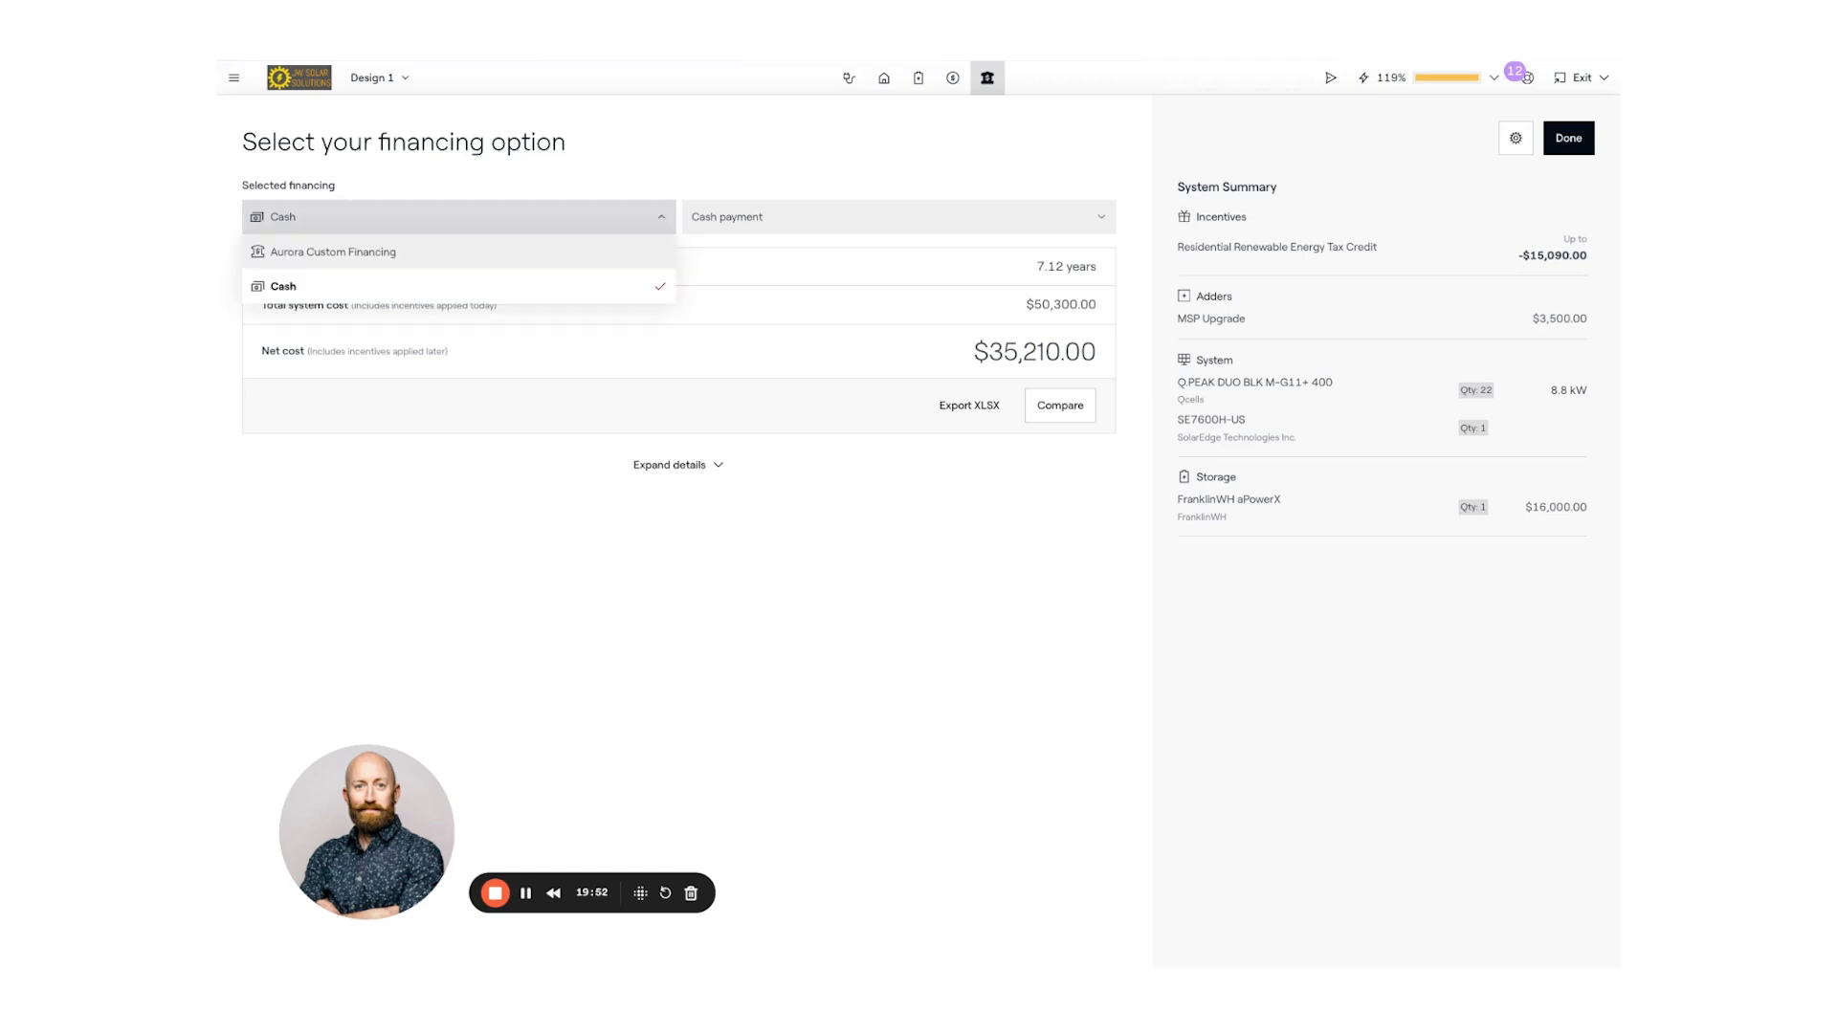
pyautogui.click(537, 229)
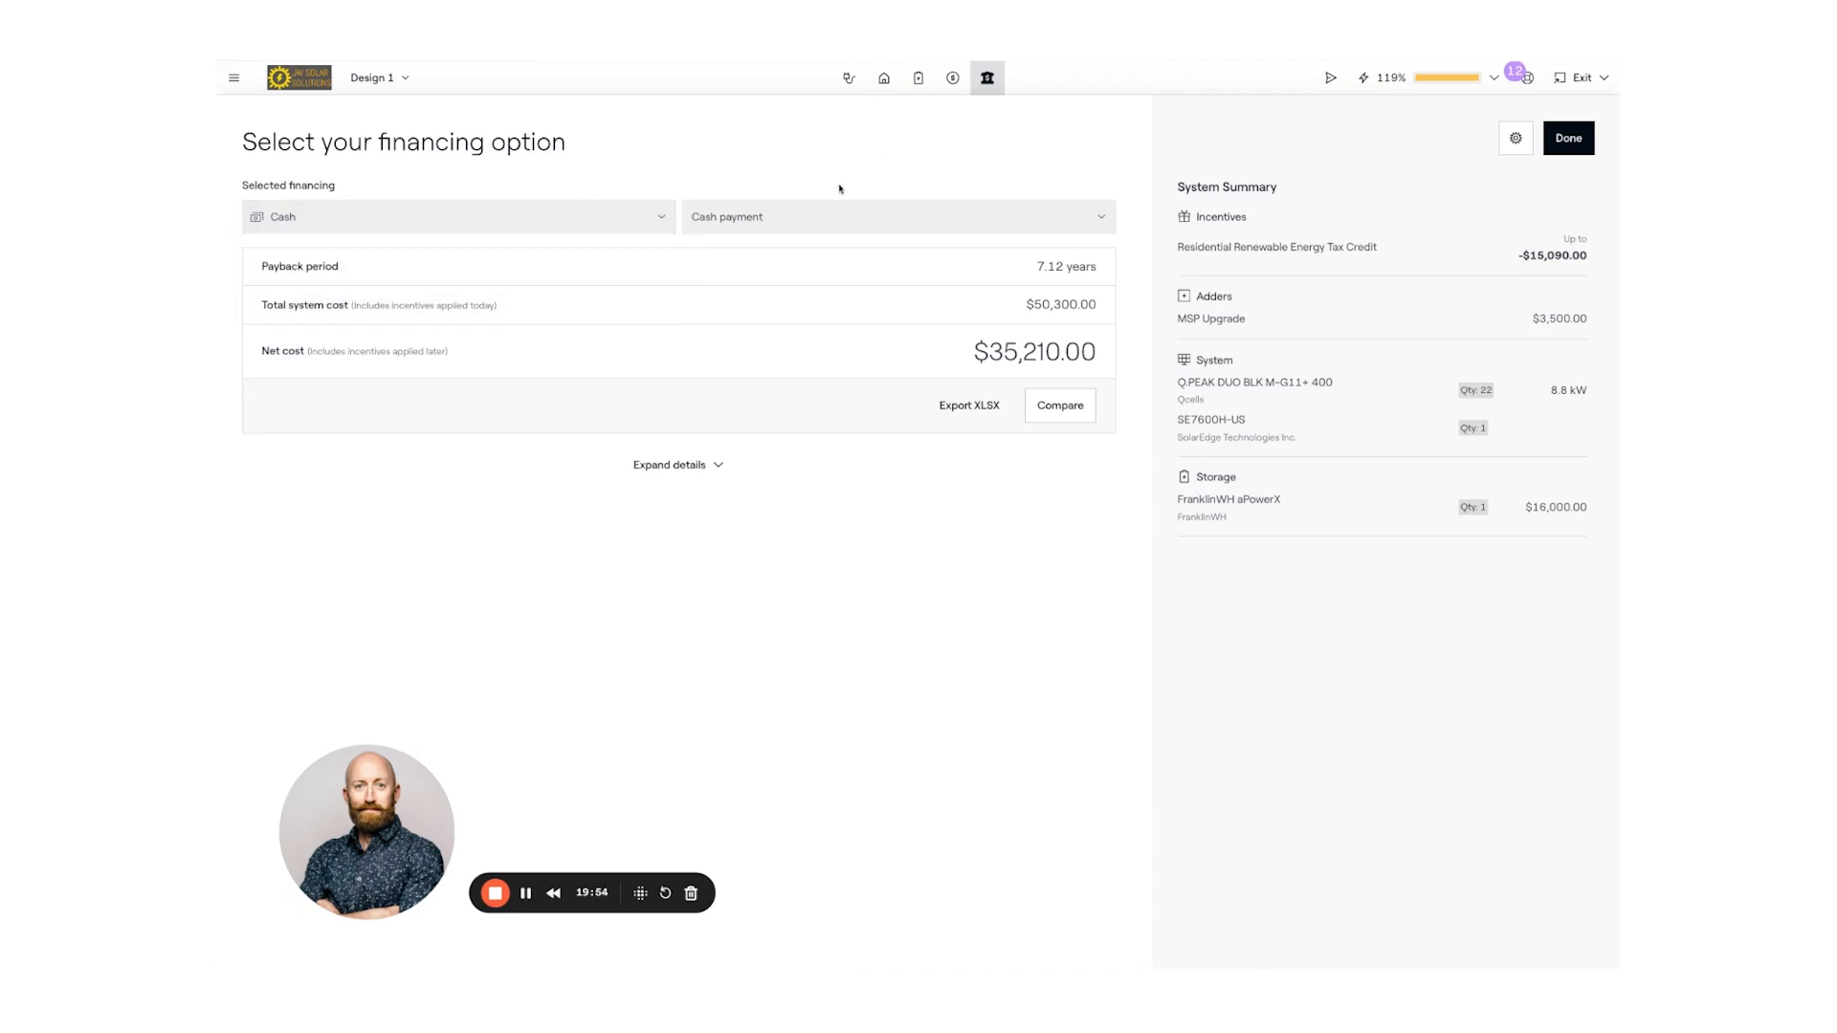
pyautogui.click(824, 217)
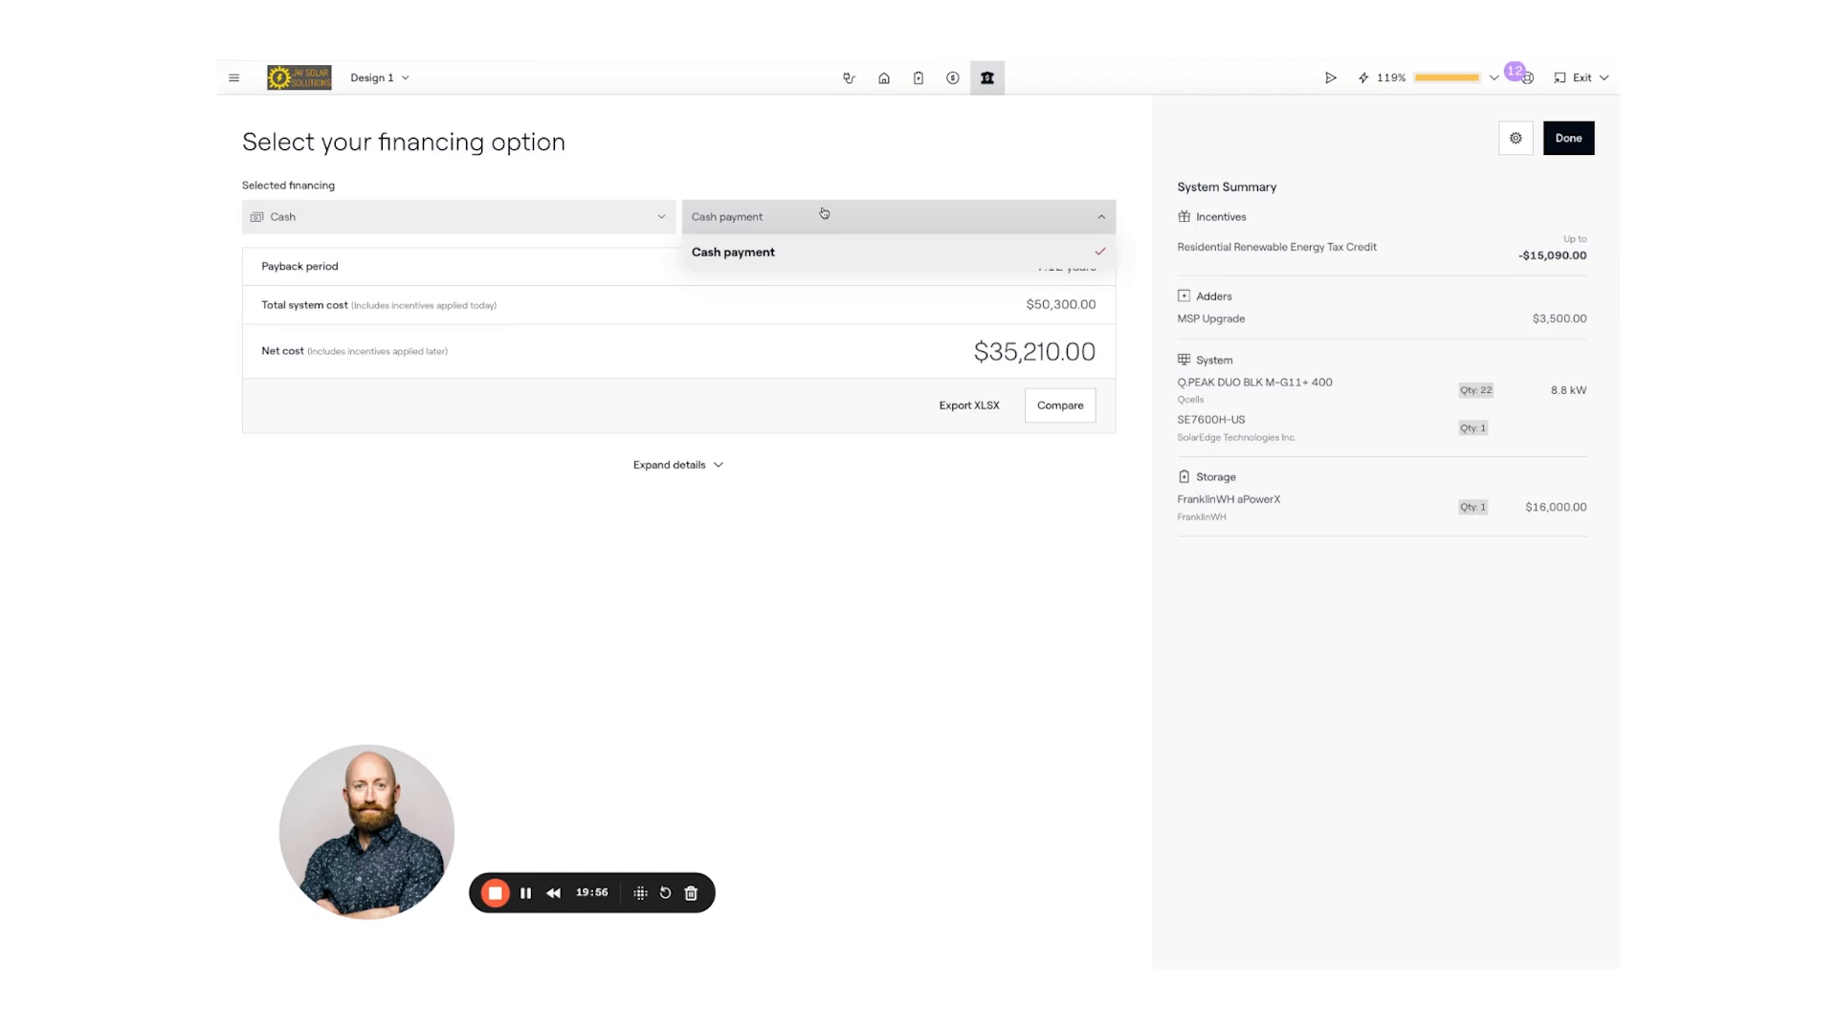
pyautogui.click(725, 144)
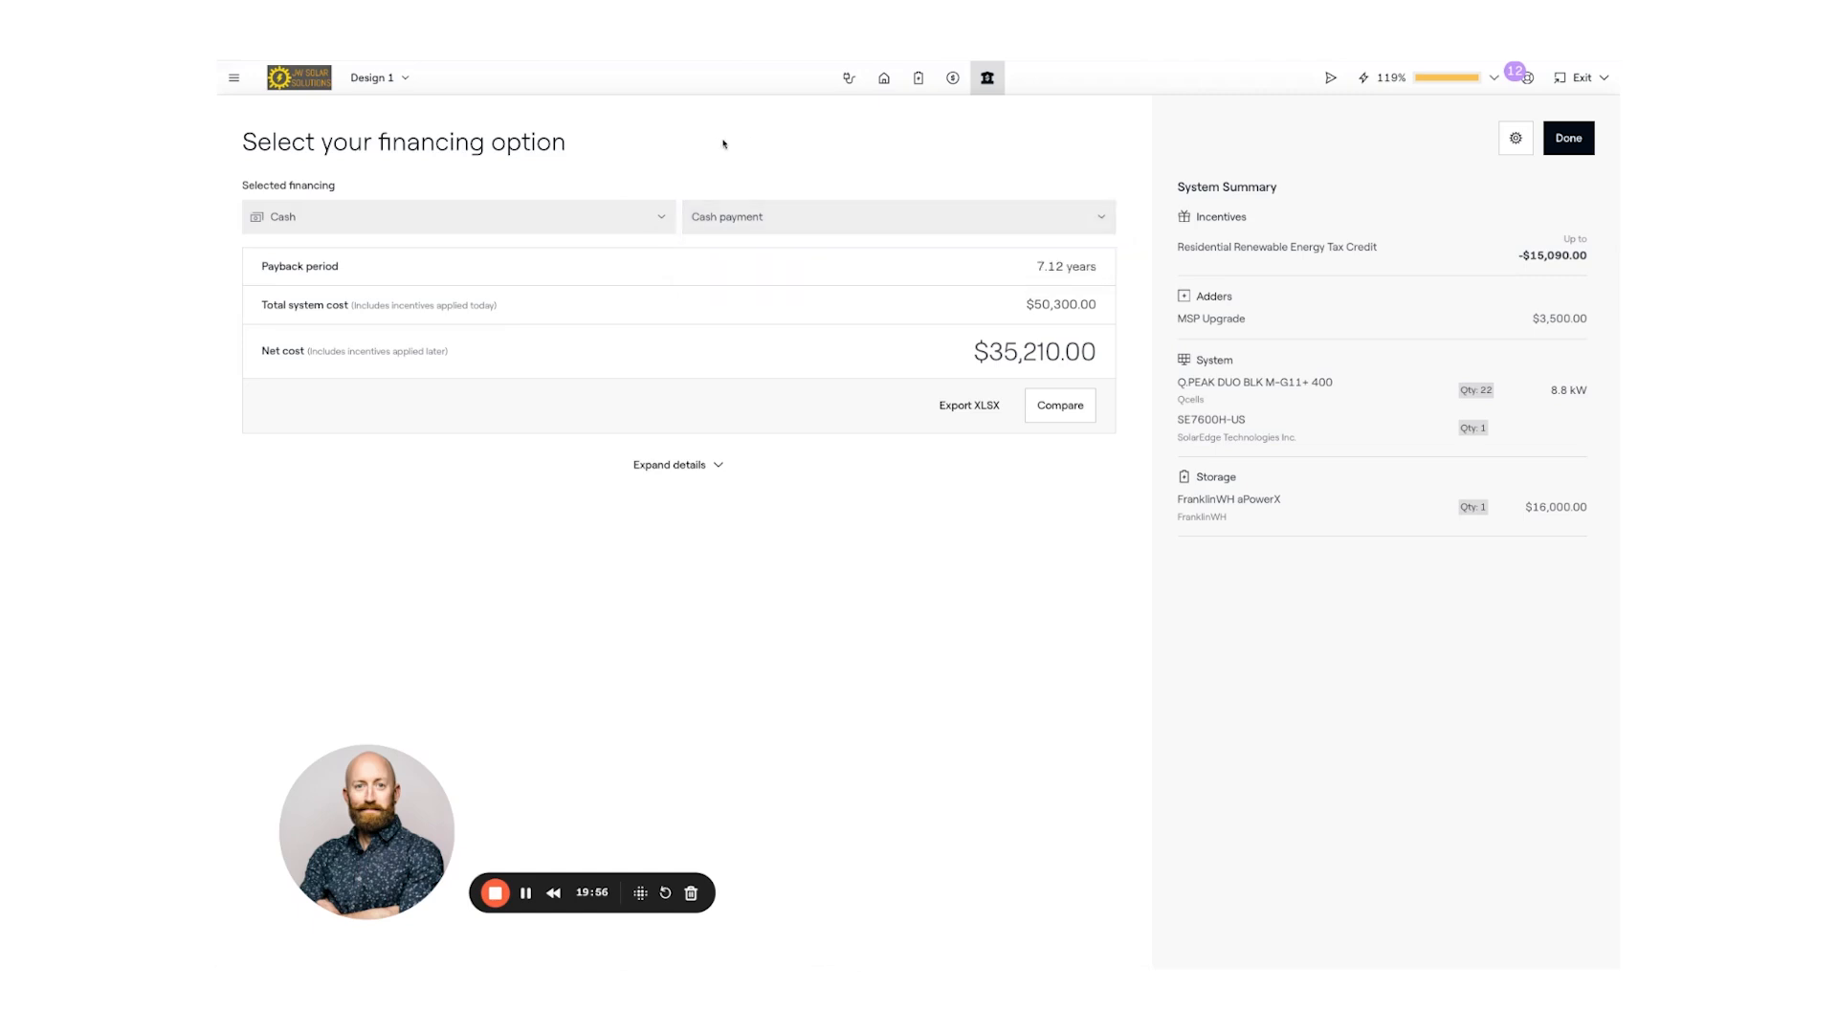
# - Compare cash payment against Aurora Custom Financing's 15 Year 2.99% APR loan
pyautogui.click(1060, 406)
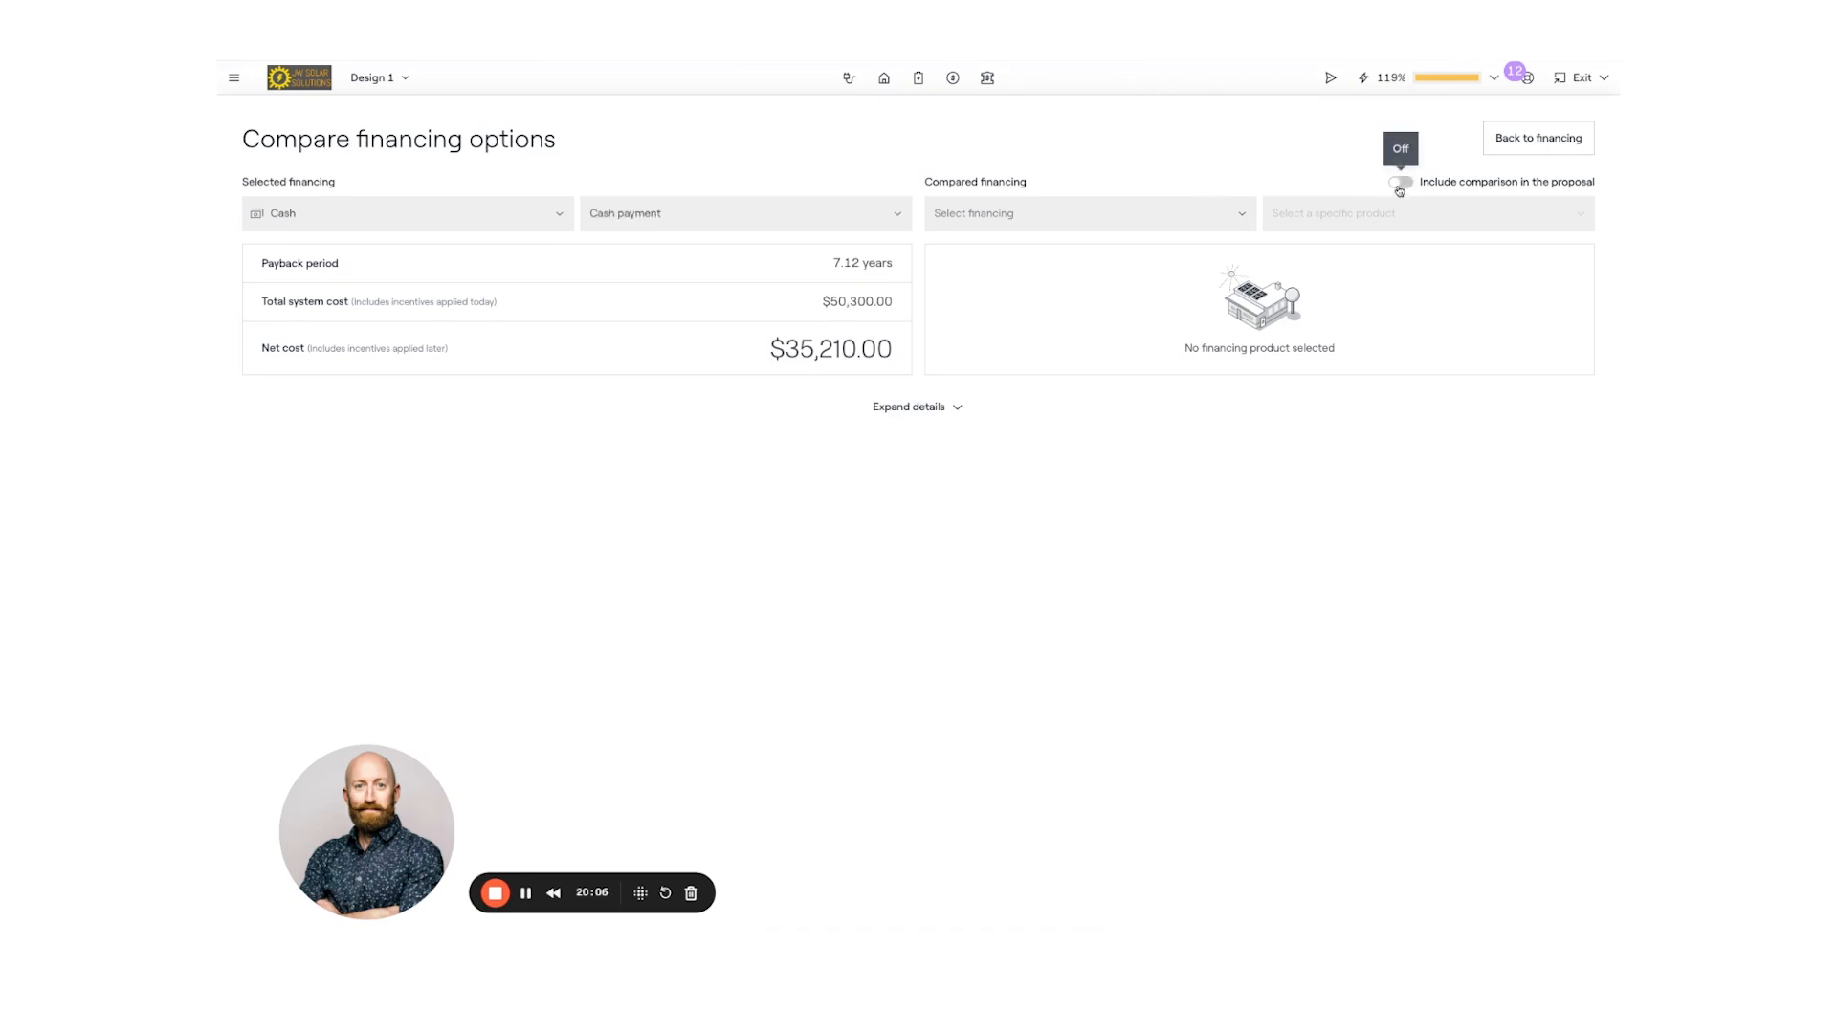
pyautogui.click(1241, 213)
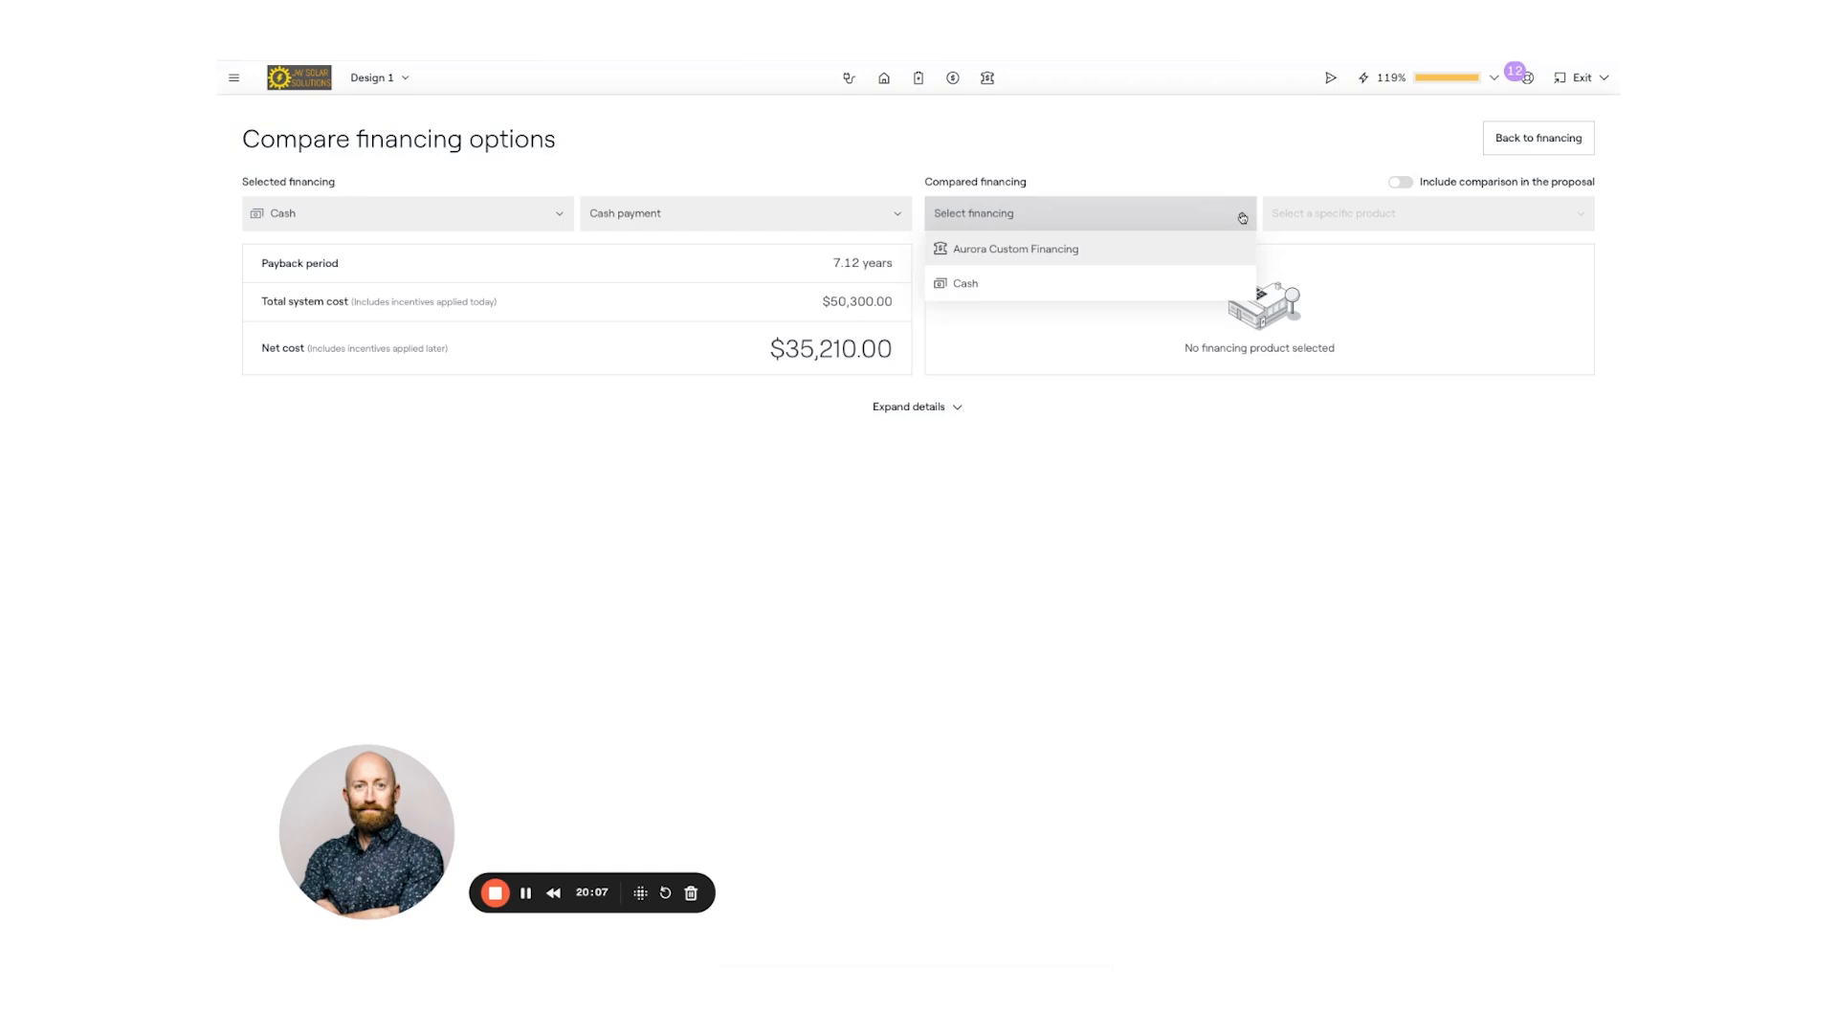
pyautogui.click(1074, 252)
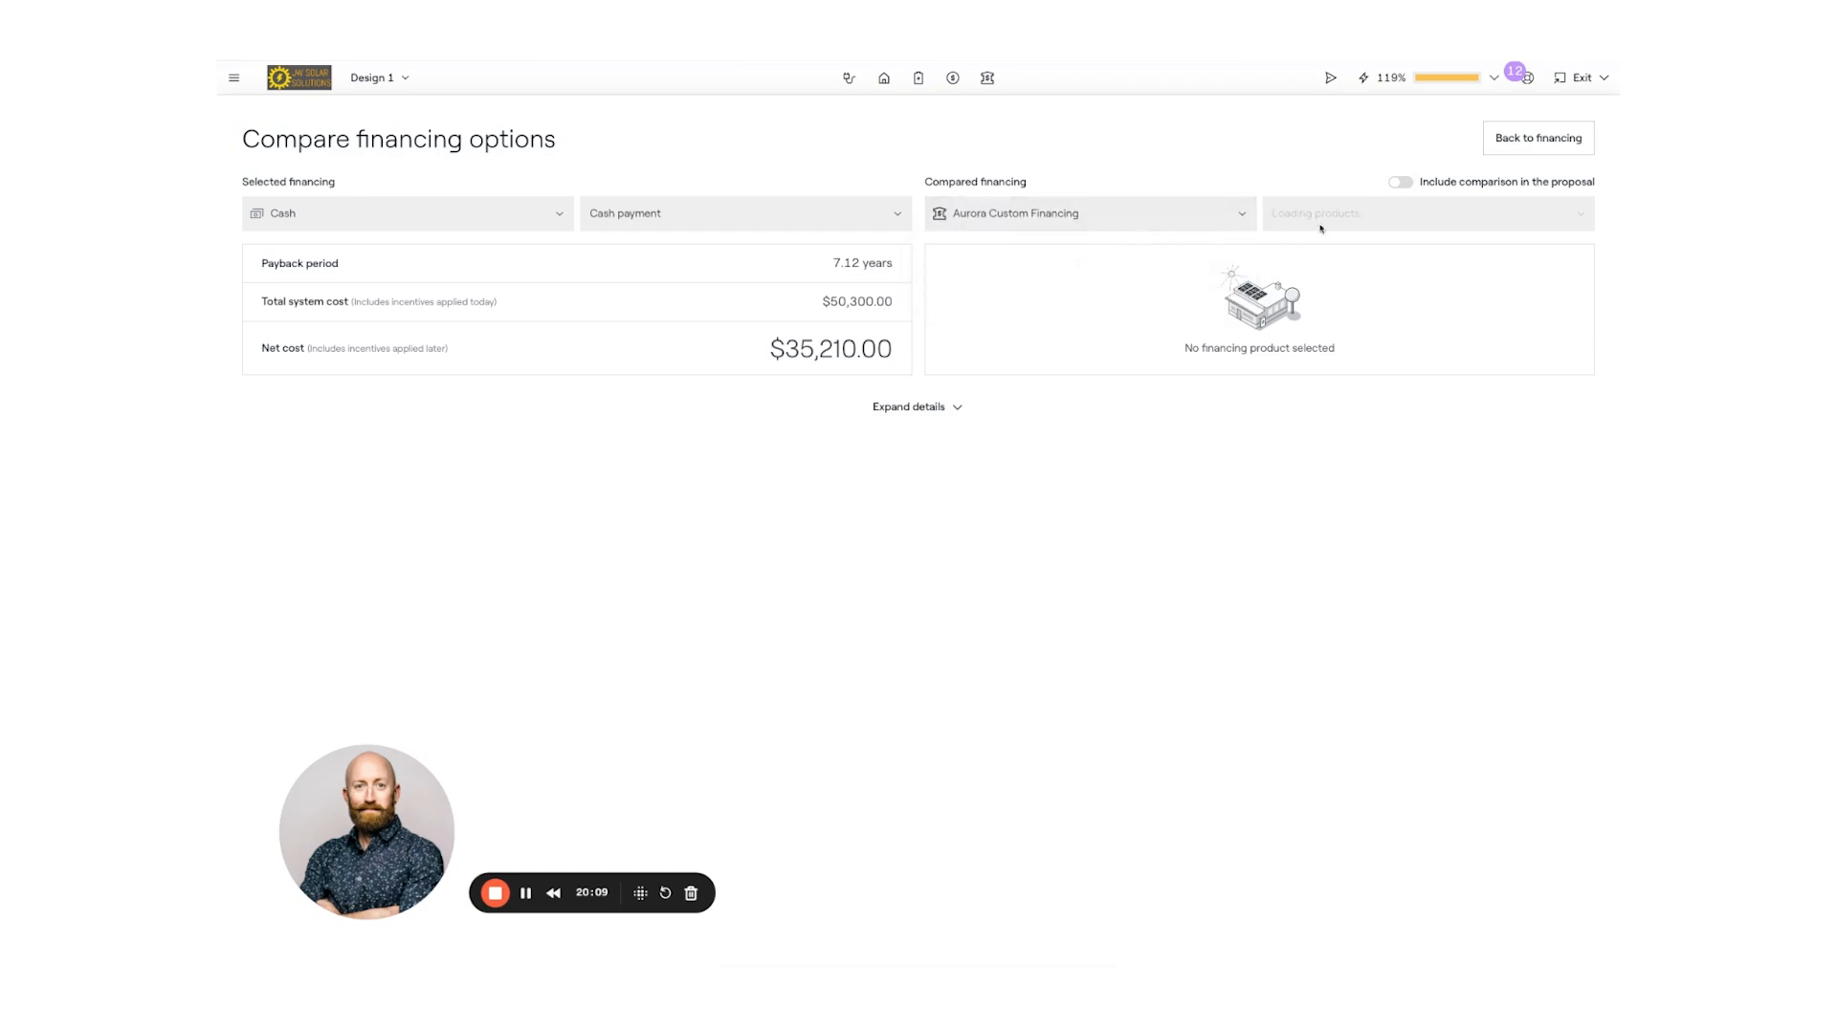
pyautogui.click(1371, 214)
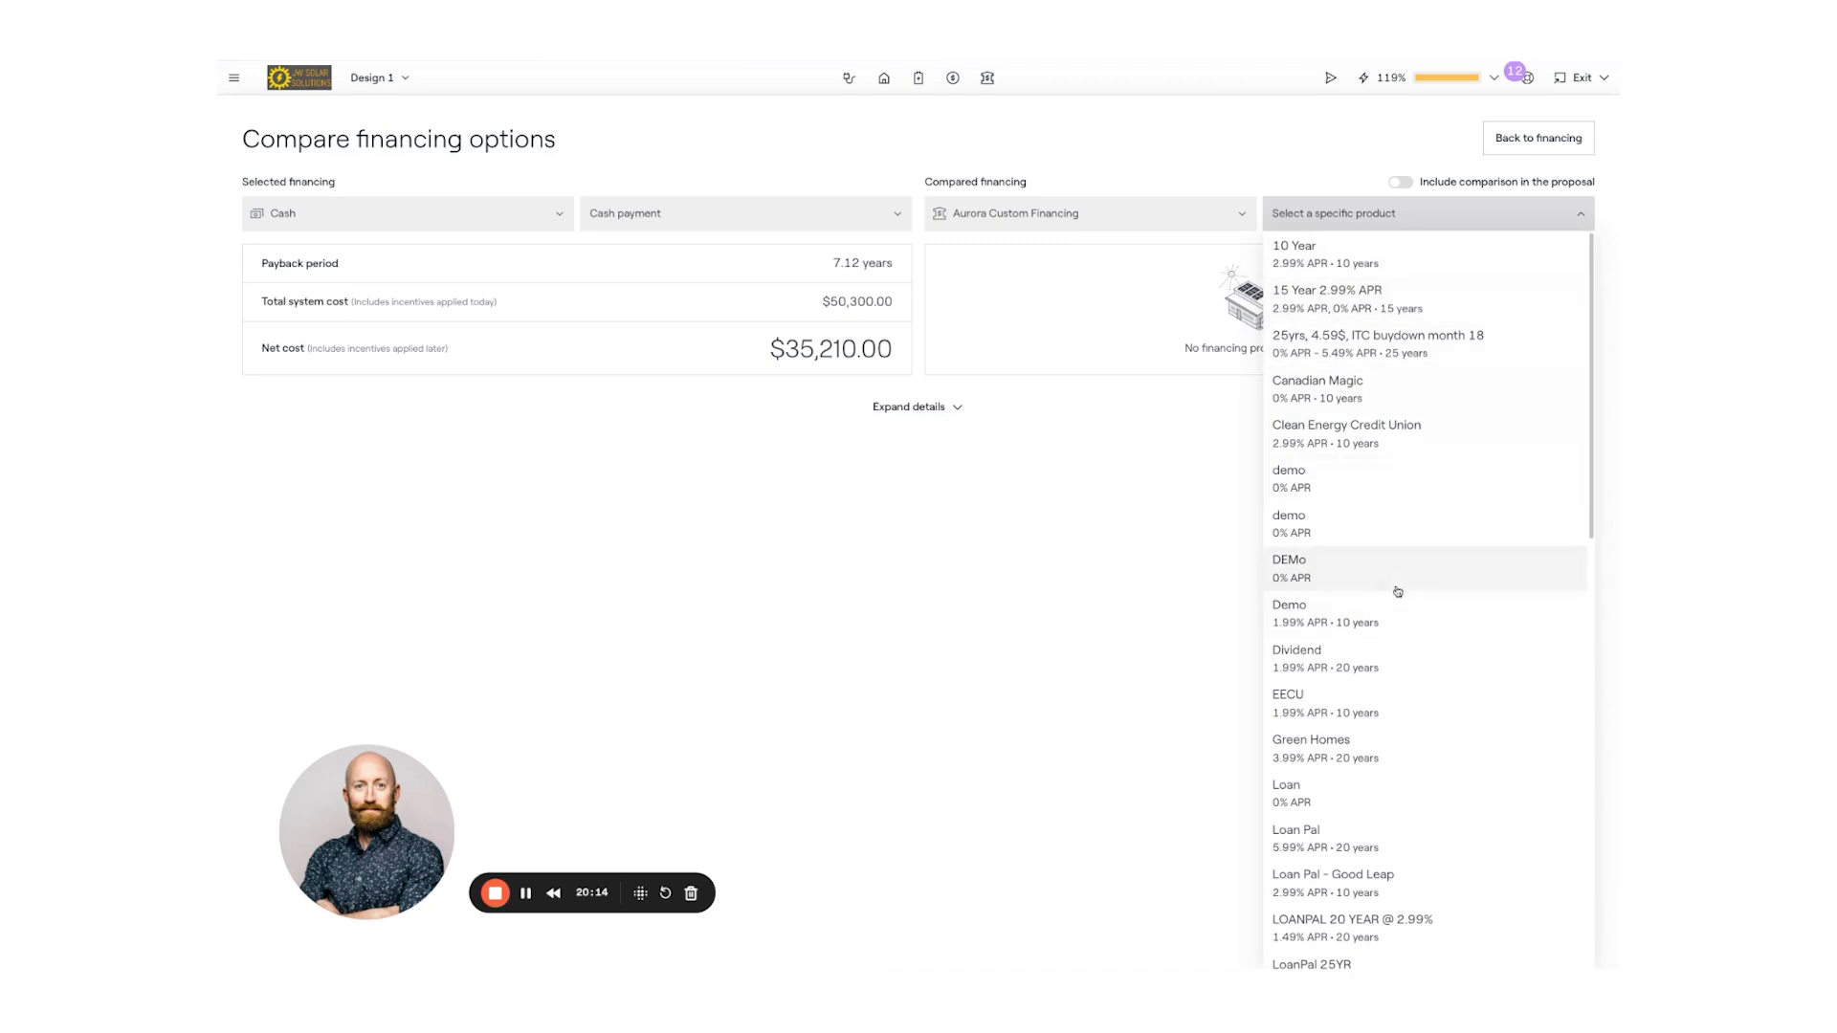
pyautogui.scroll(-3, 1404, 658)
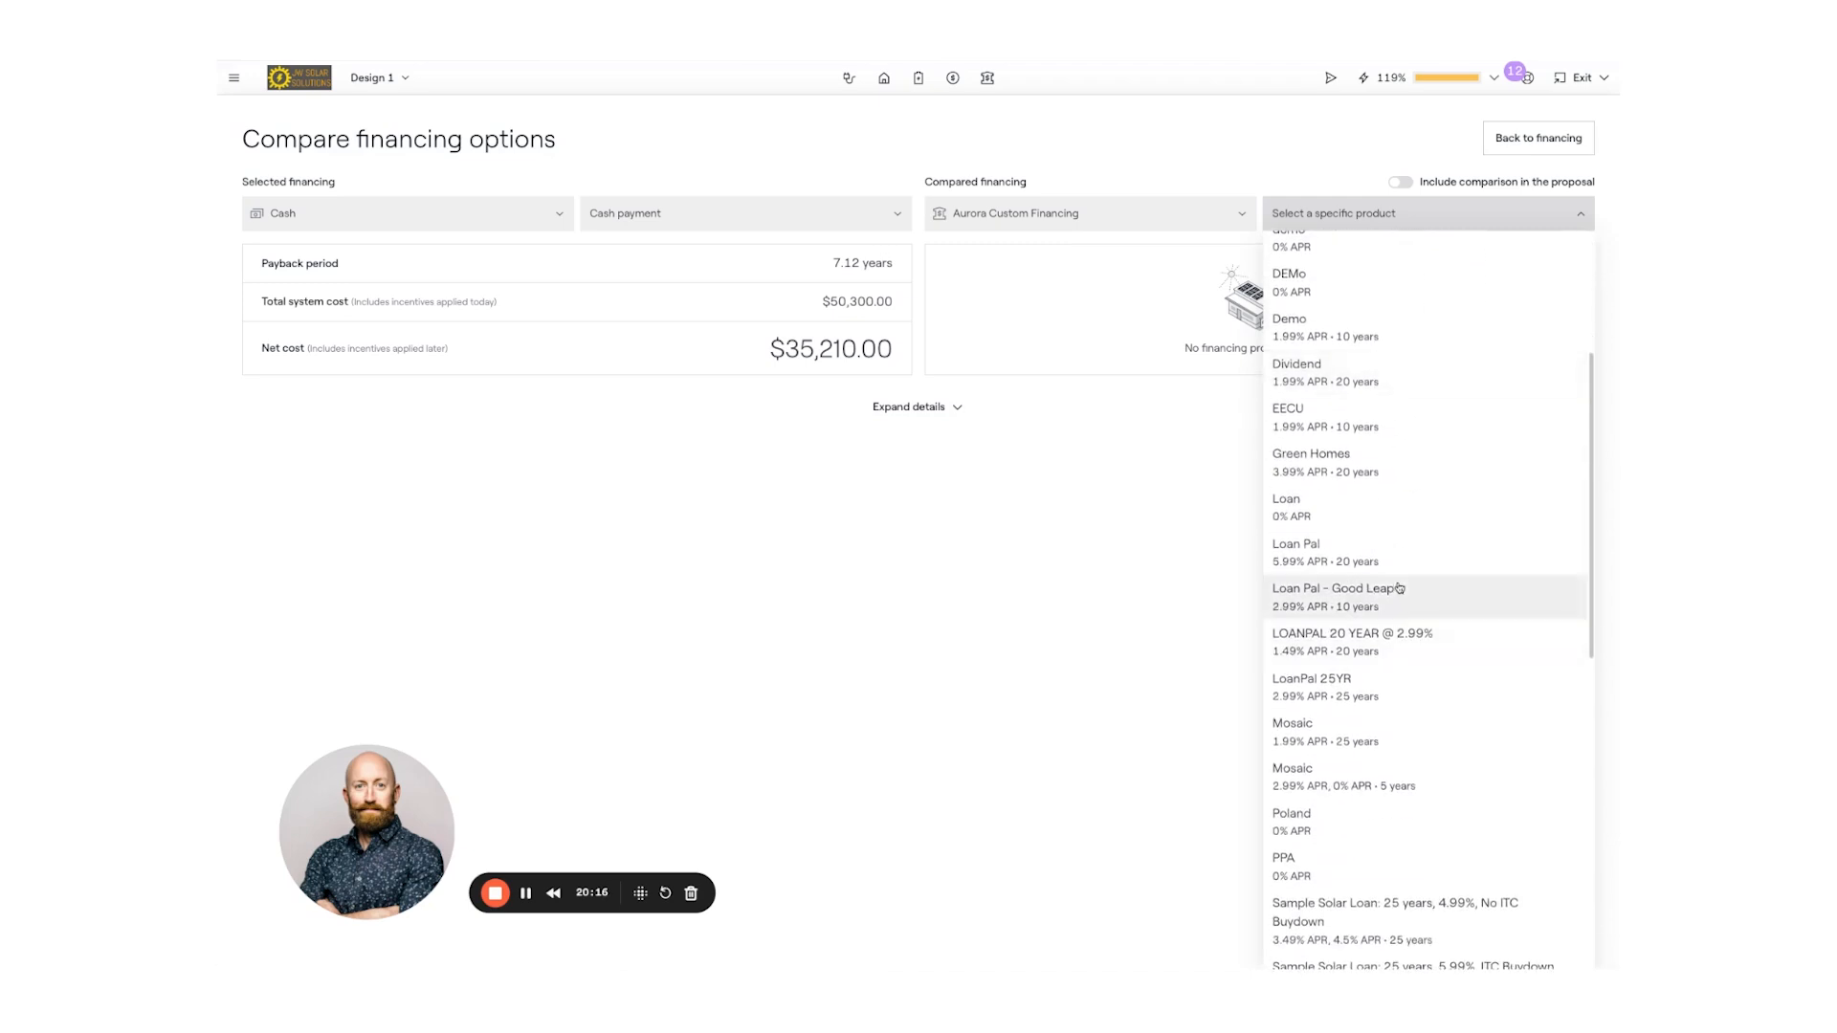
pyautogui.scroll(-1, 1402, 529)
pyautogui.scroll(2, 1409, 532)
pyautogui.scroll(2, 1418, 579)
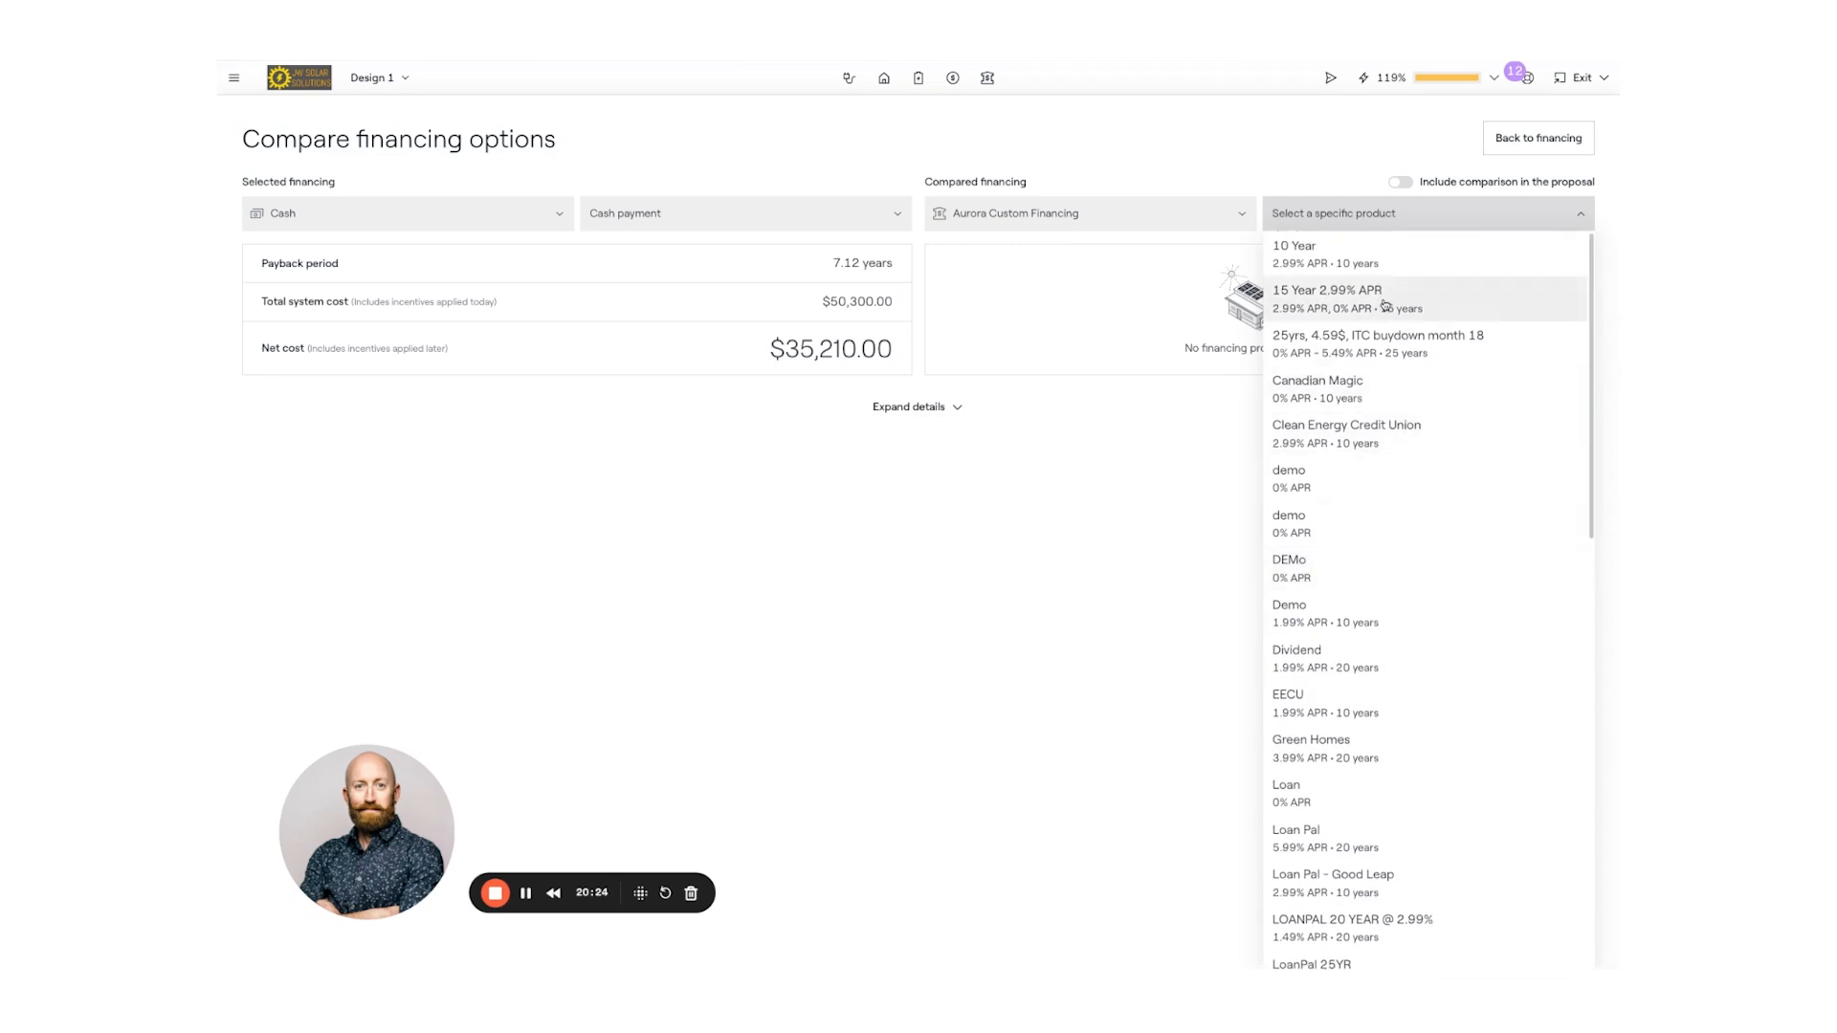
pyautogui.click(1384, 304)
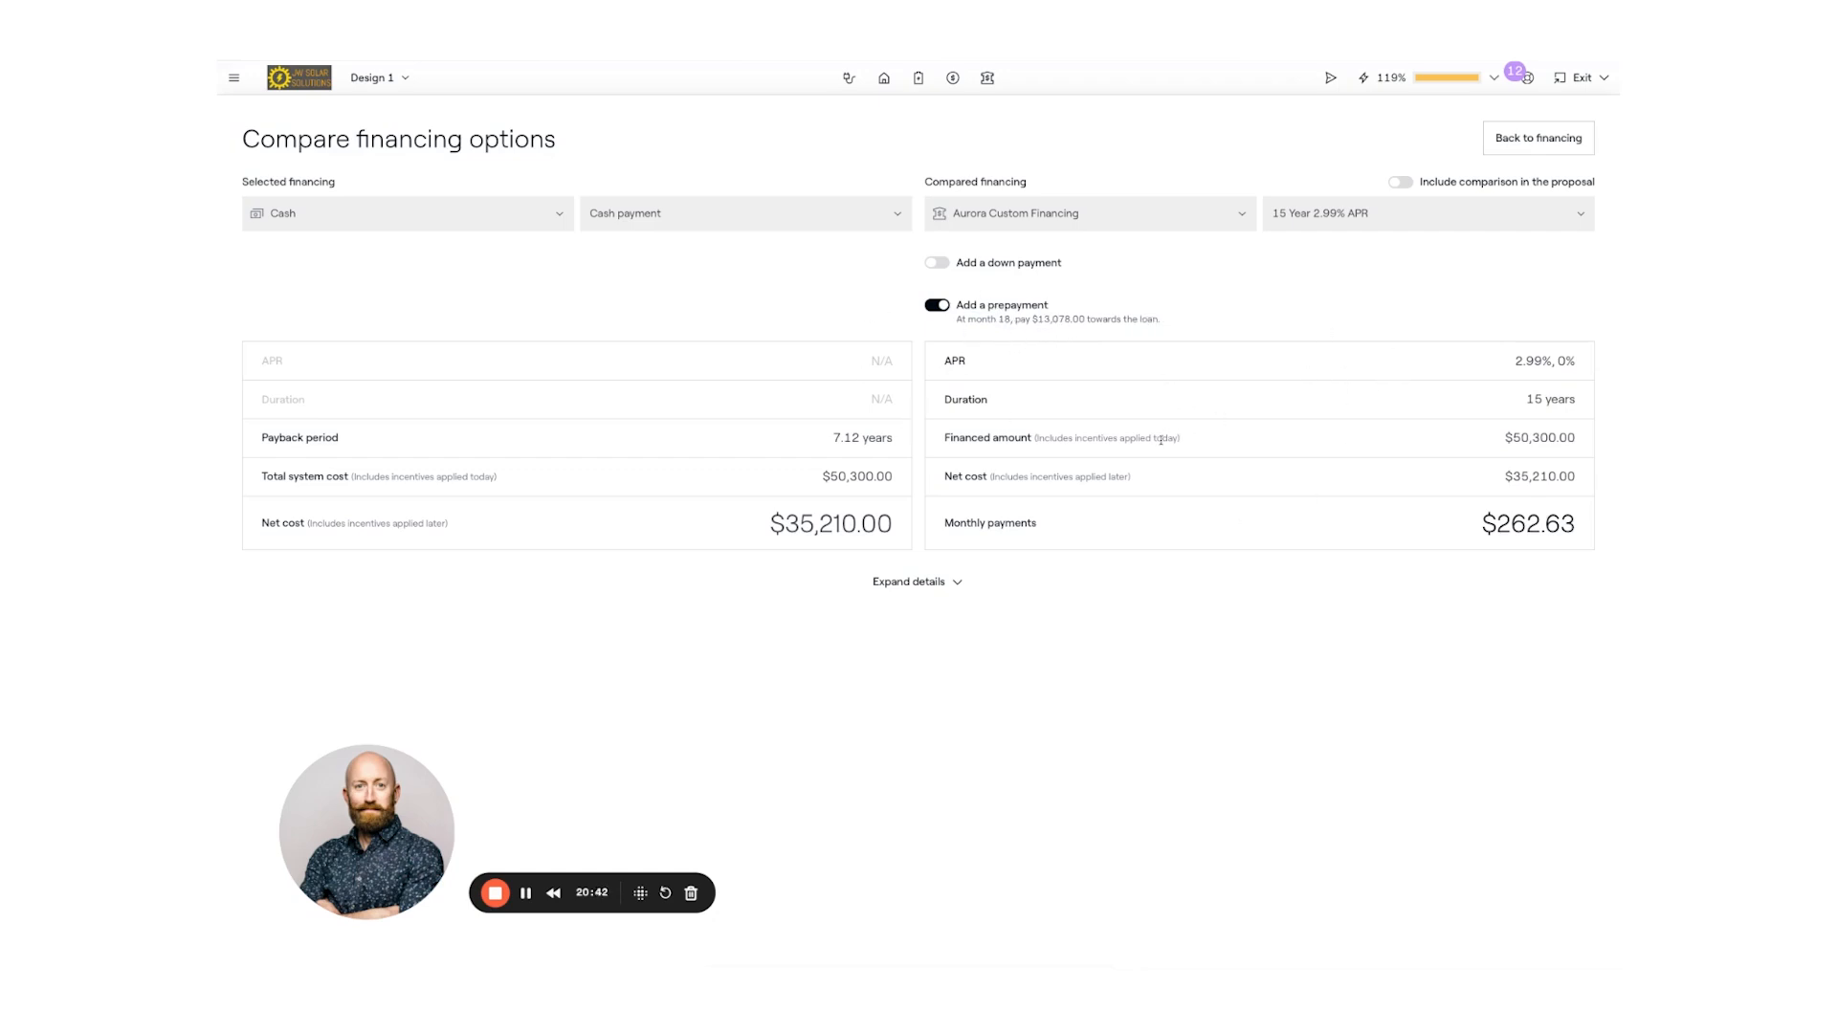
# - Review the comparison details, include the cash-versus-loan comparison in the proposal, and return to financing
pyautogui.click(955, 582)
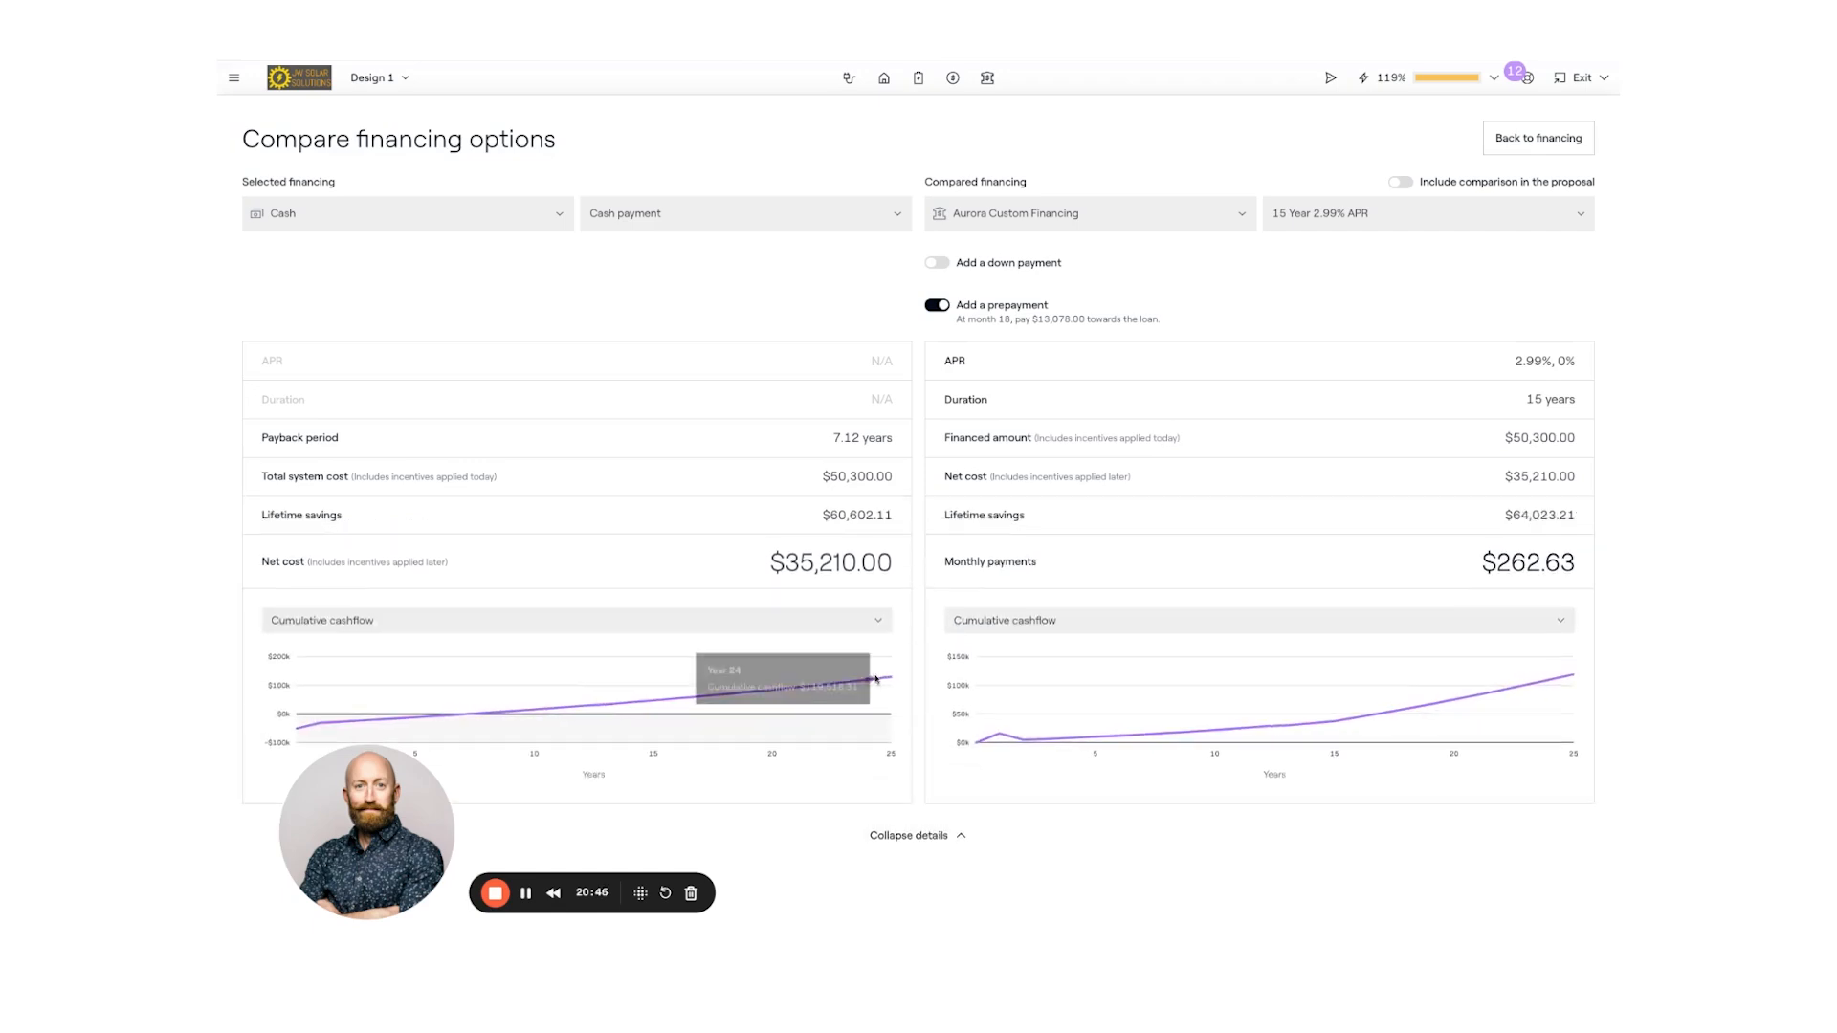
pyautogui.click(960, 837)
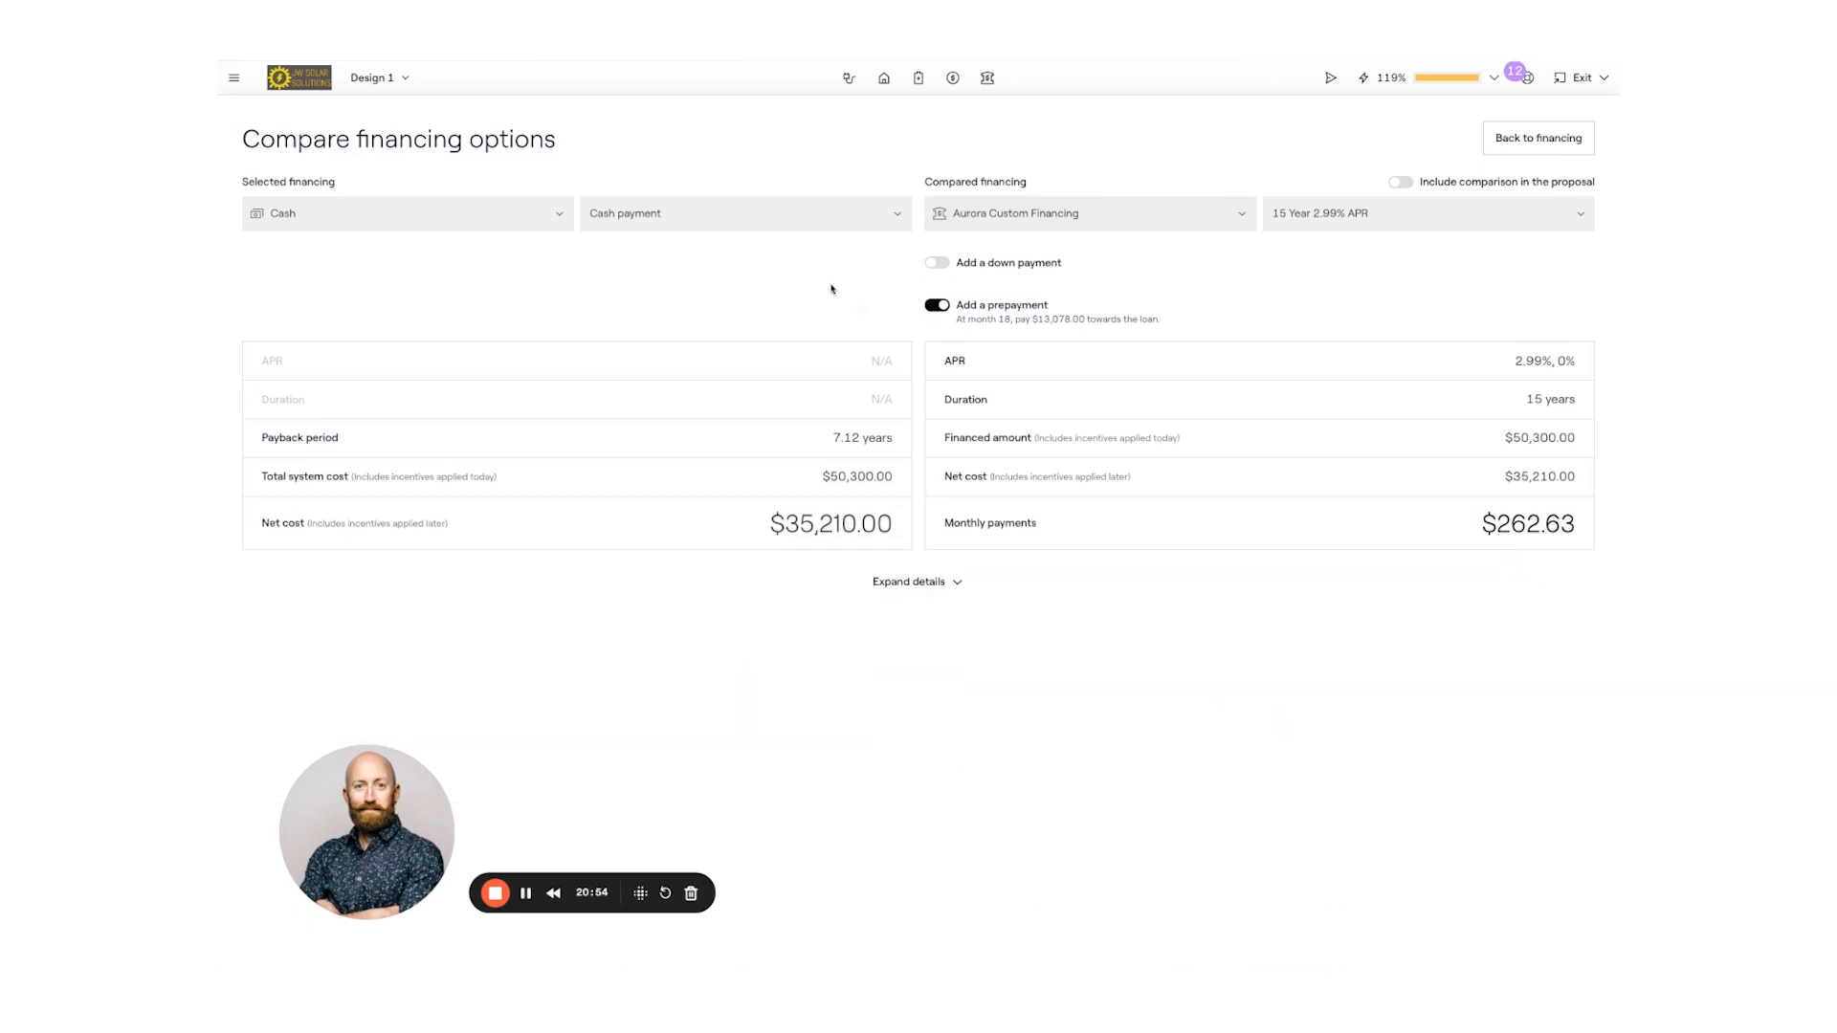
pyautogui.click(1398, 184)
pyautogui.click(1537, 140)
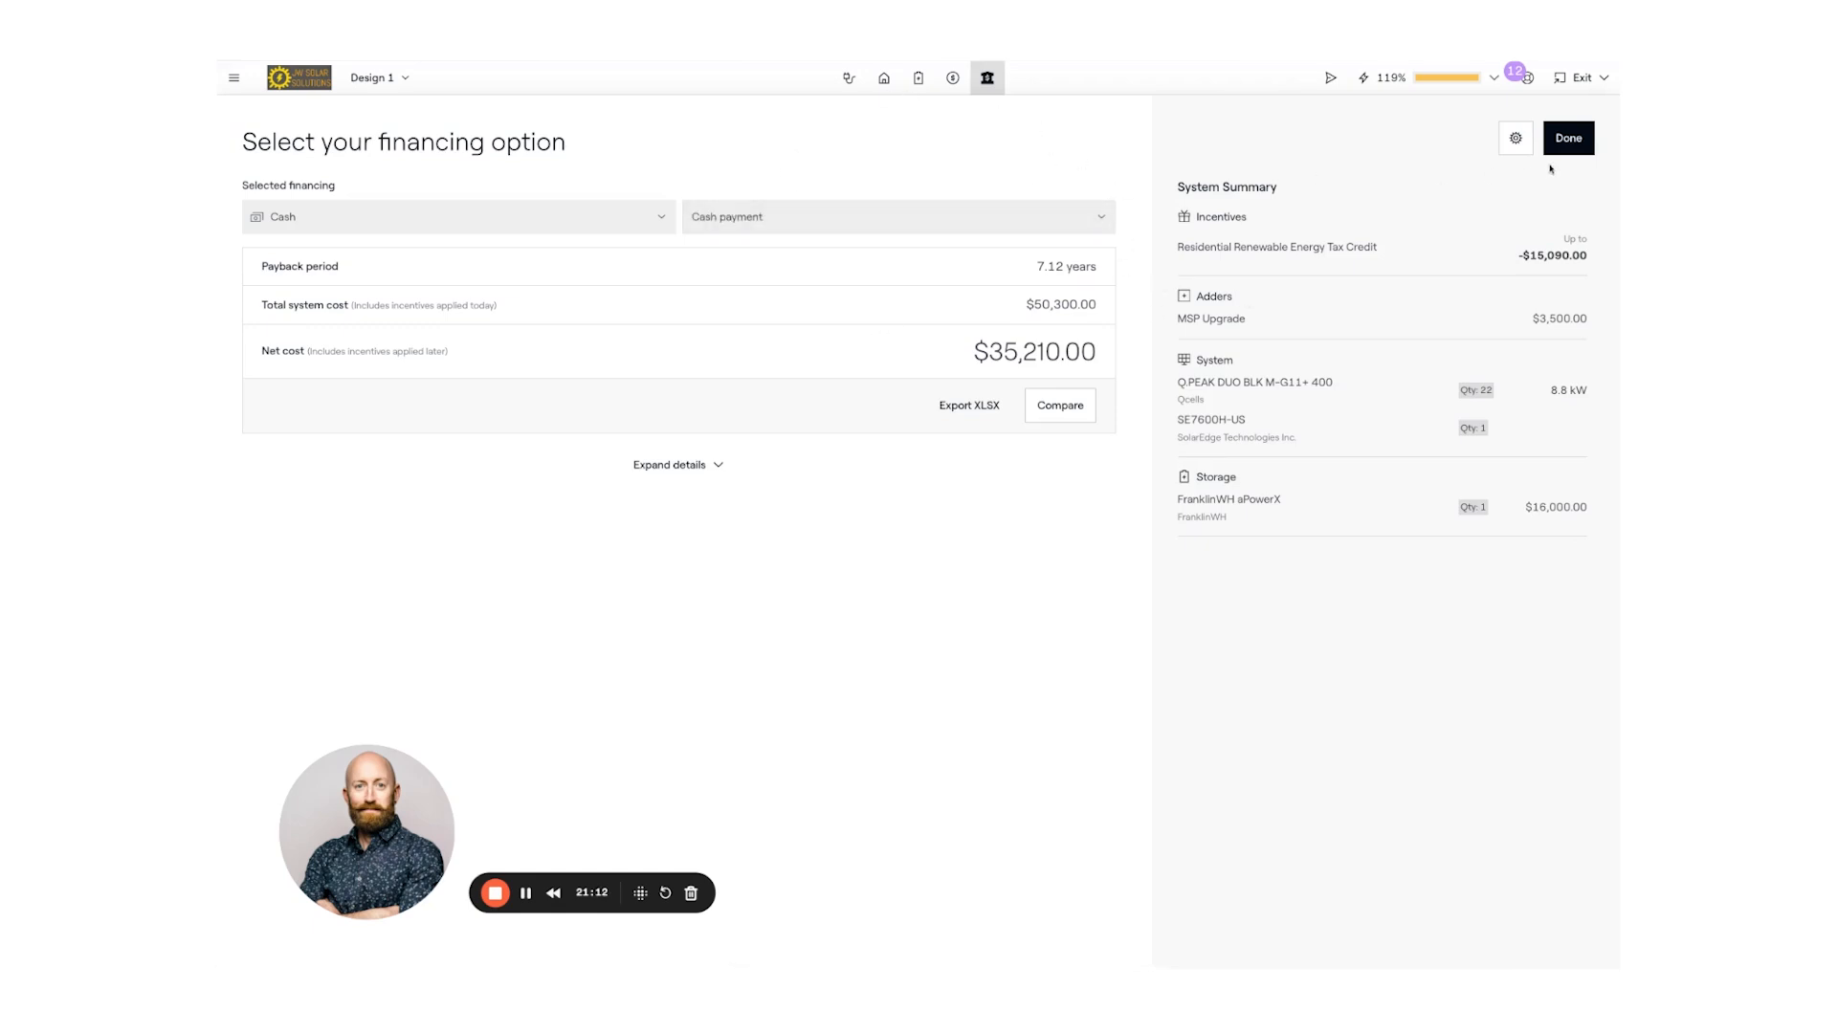
# - Finish financing and scroll the web proposal down to the $454.81 vs $79.60 pre/post-solar bill comparison
pyautogui.click(1566, 138)
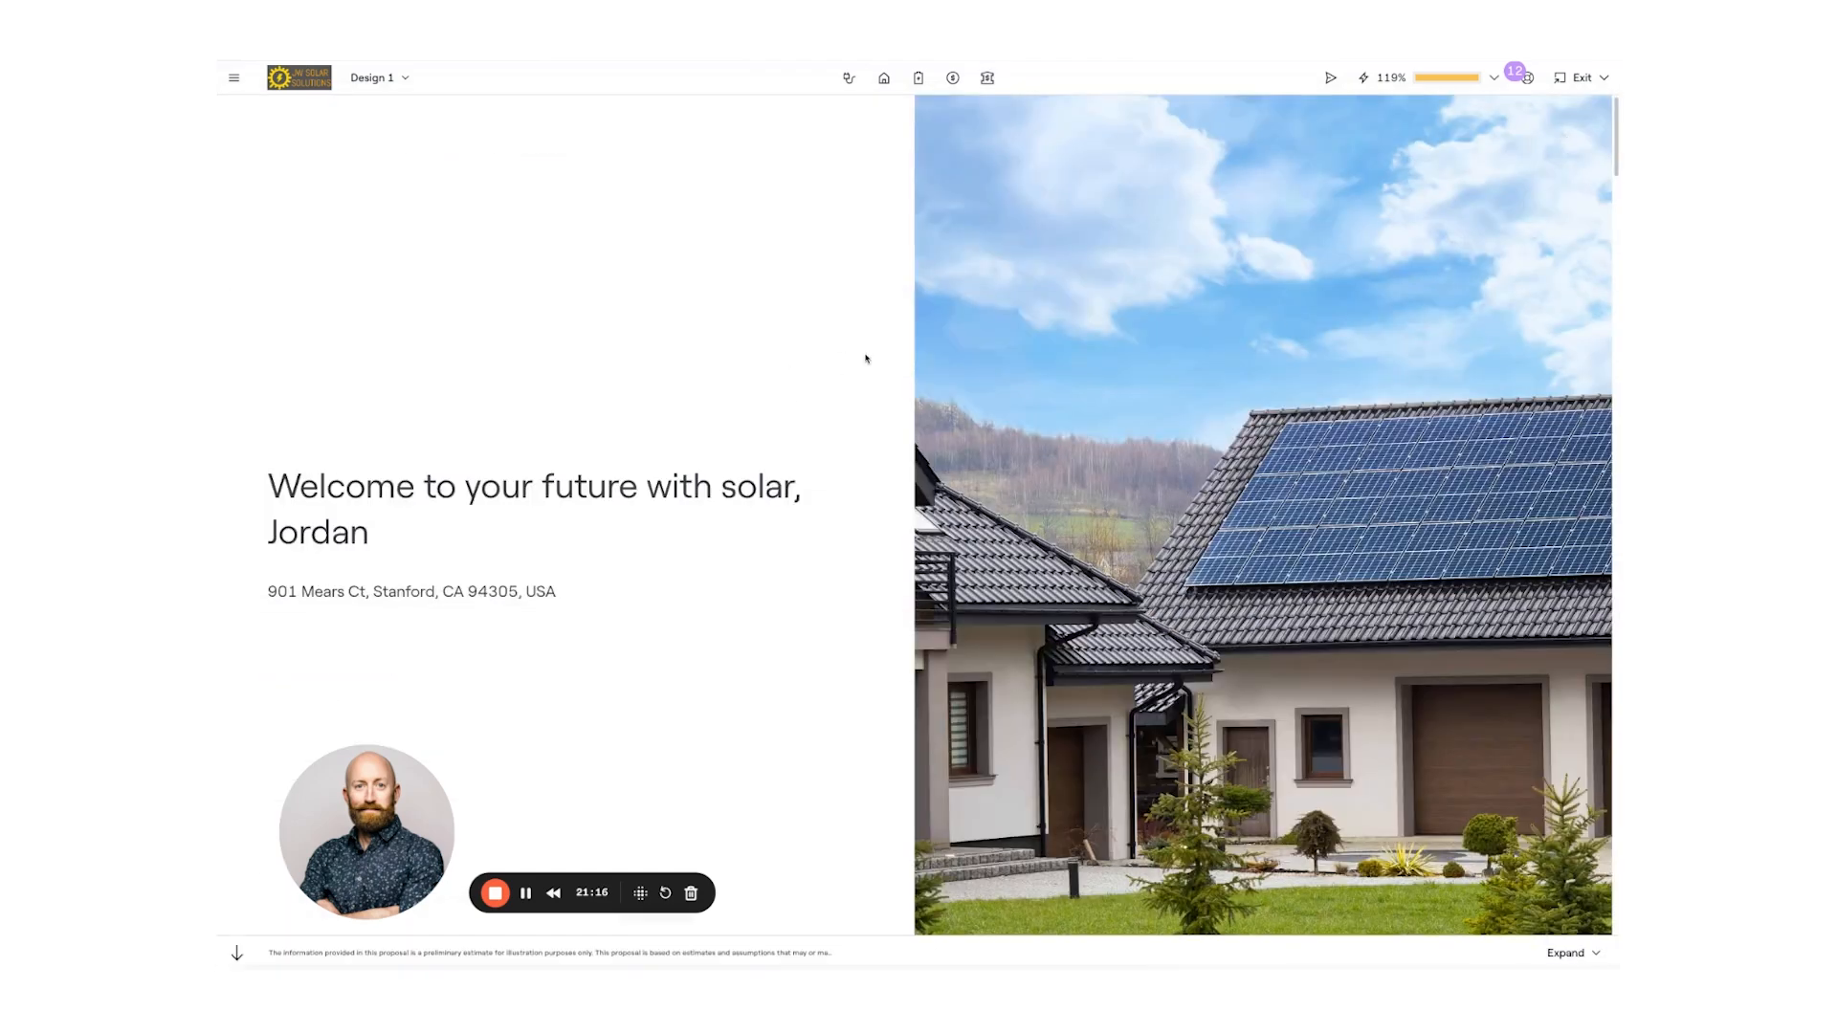
pyautogui.scroll(-2, 866, 359)
pyautogui.scroll(-3, 866, 361)
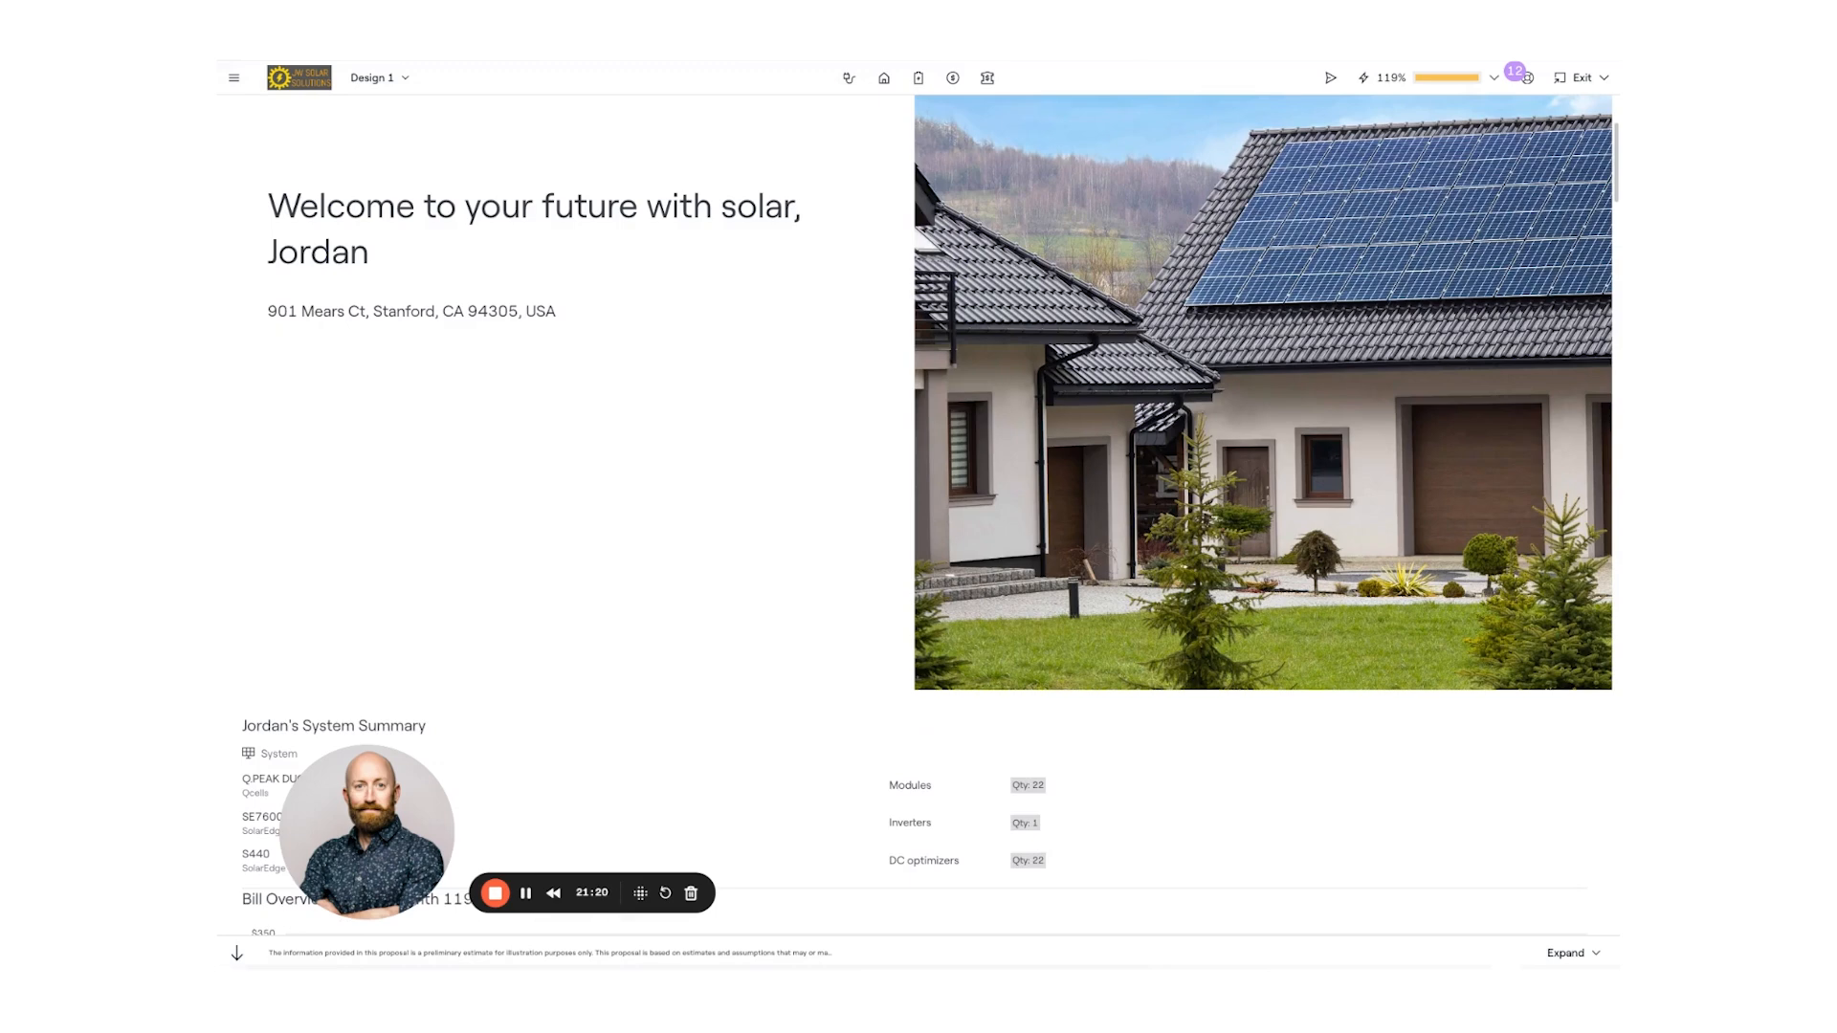
pyautogui.scroll(-4, 919, 516)
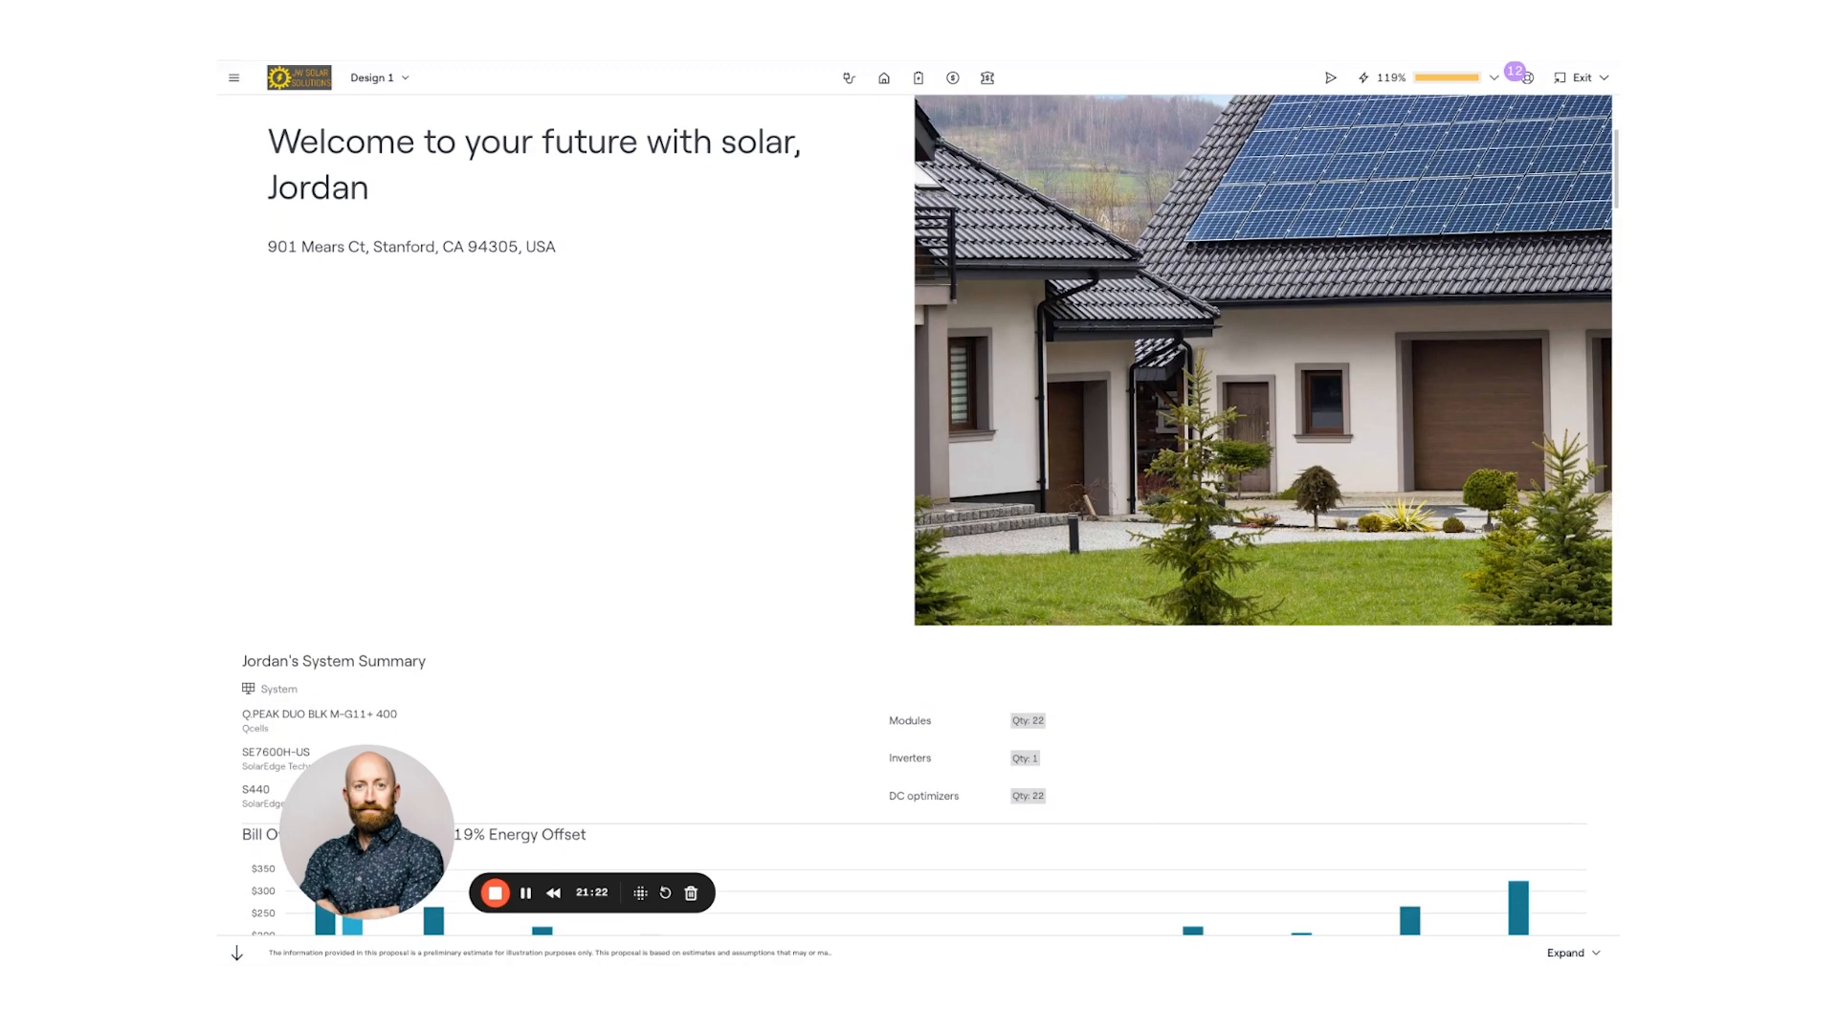
pyautogui.scroll(-5, 885, 289)
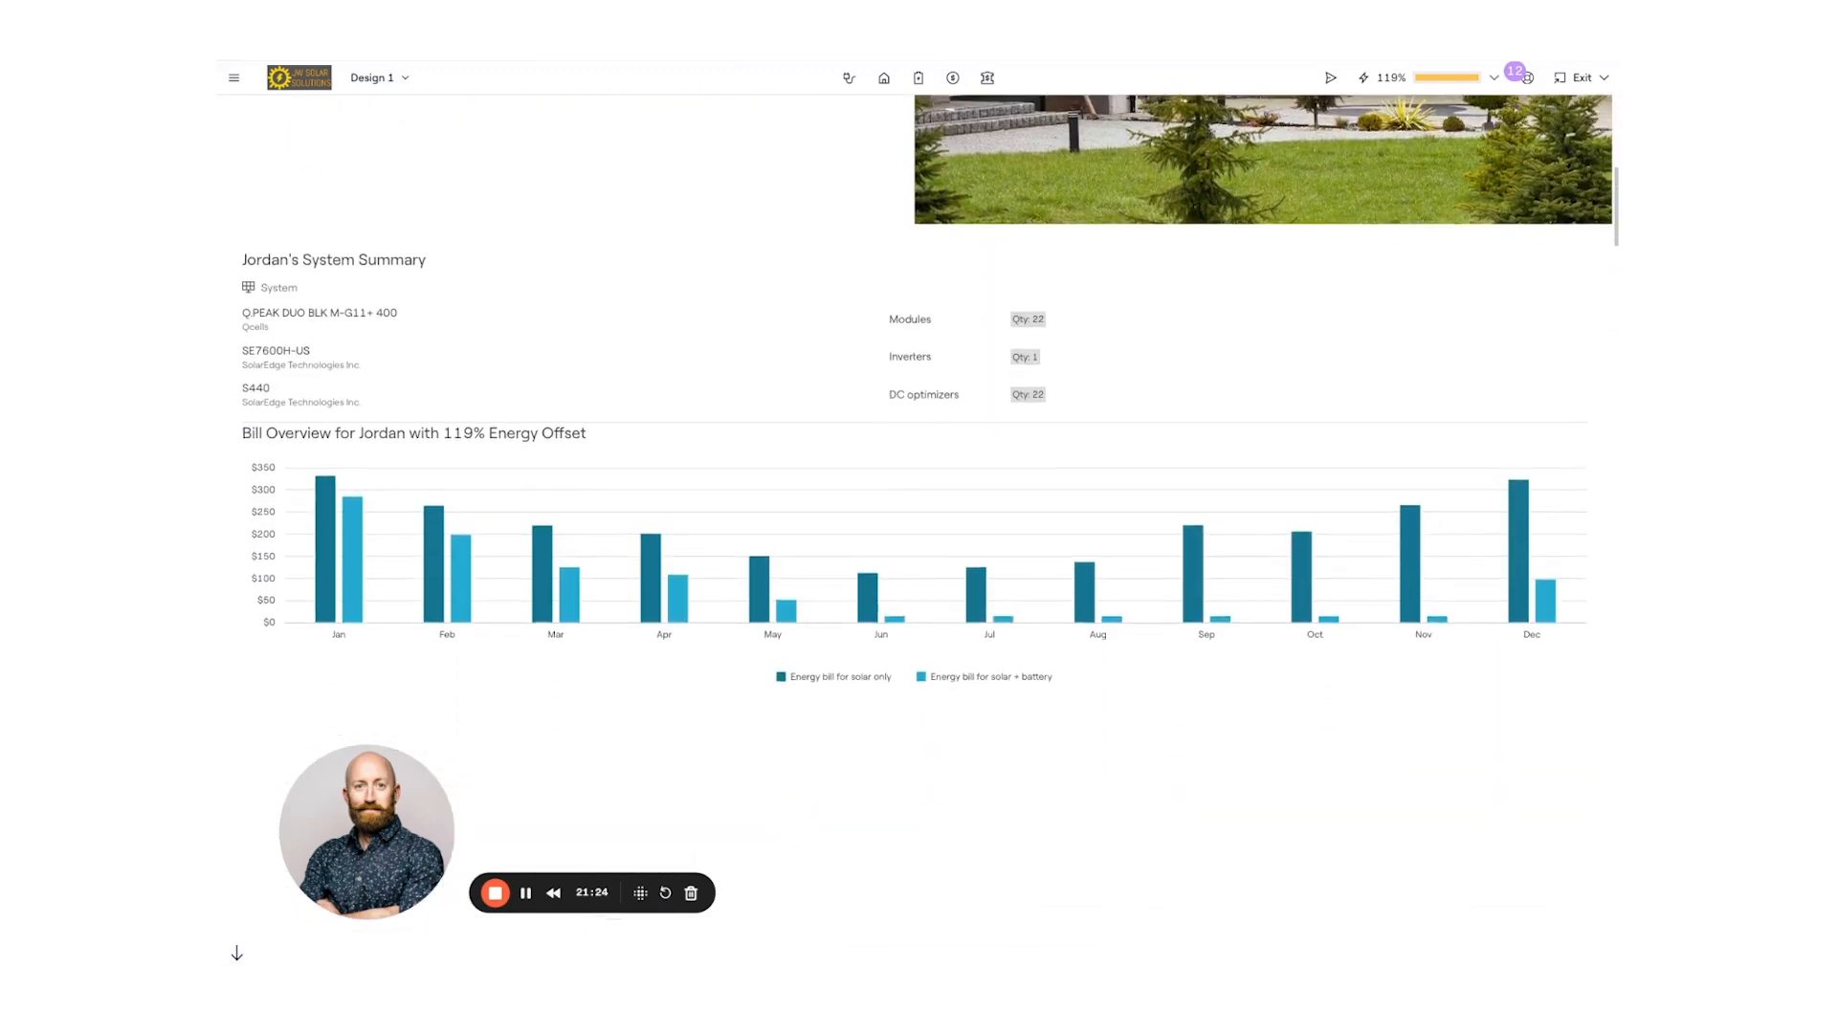
pyautogui.scroll(-12, 791, 312)
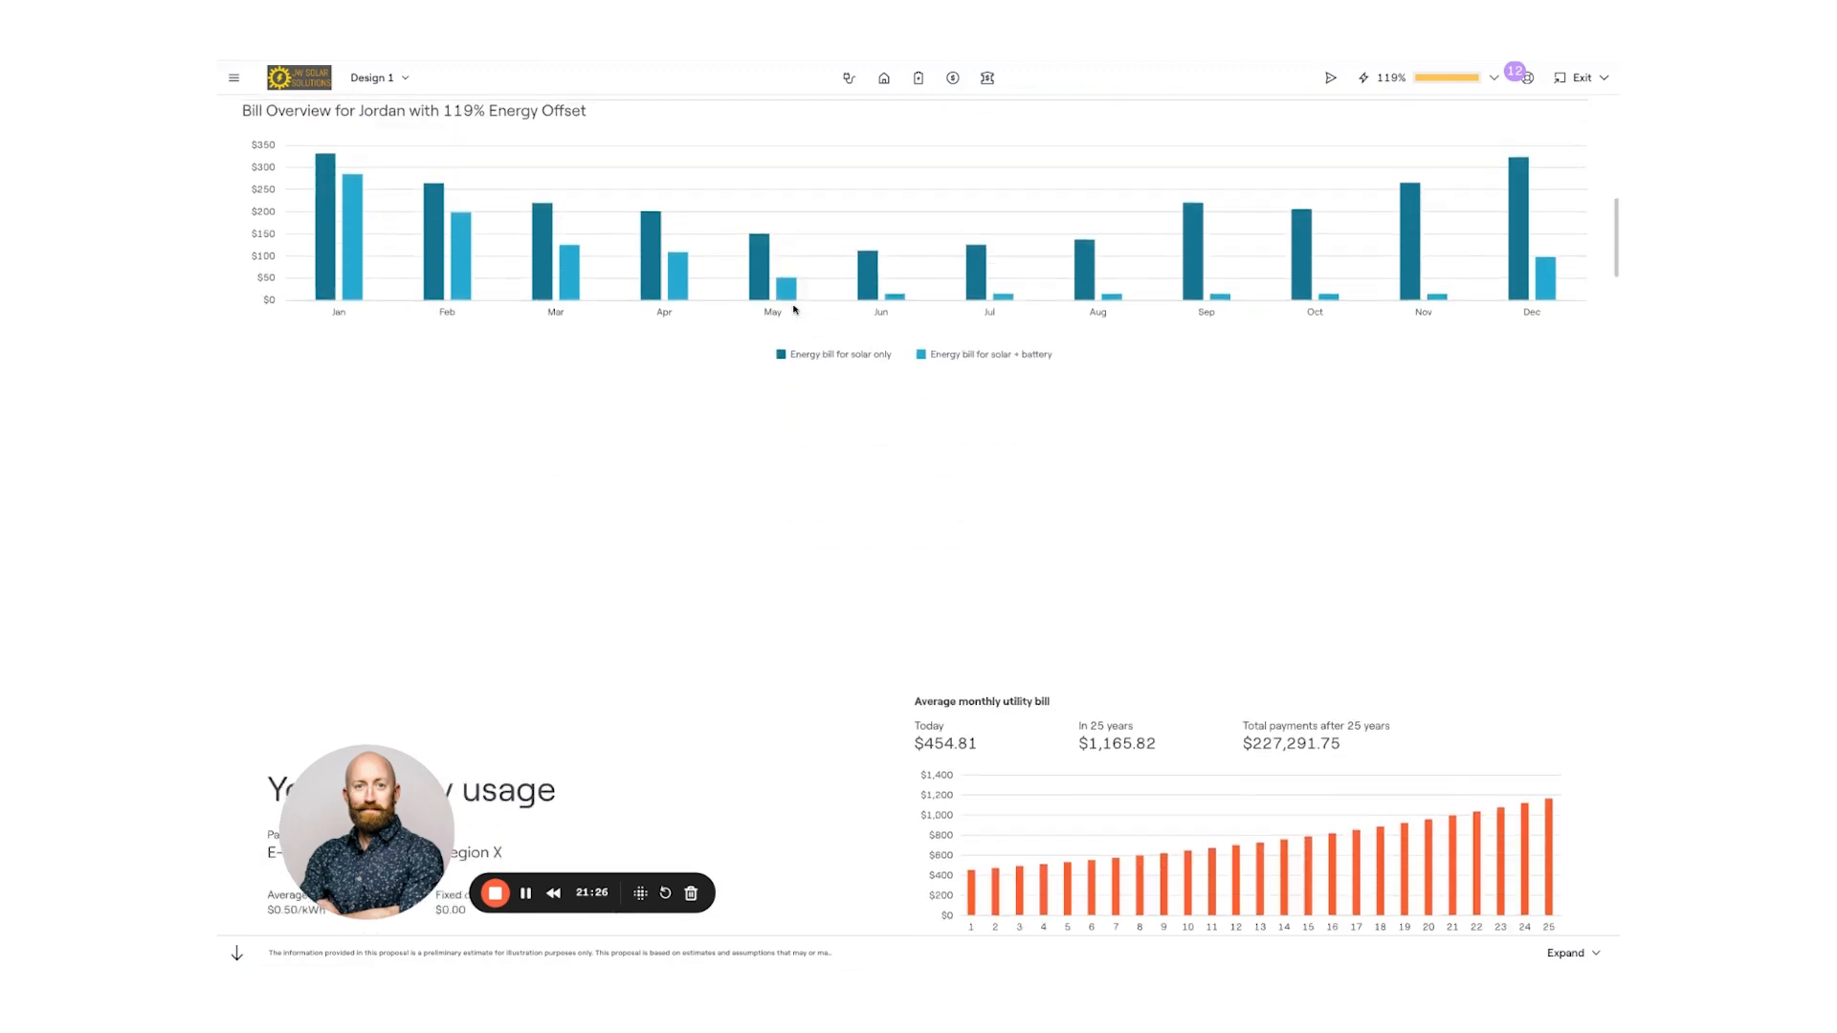
pyautogui.scroll(-4, 784, 321)
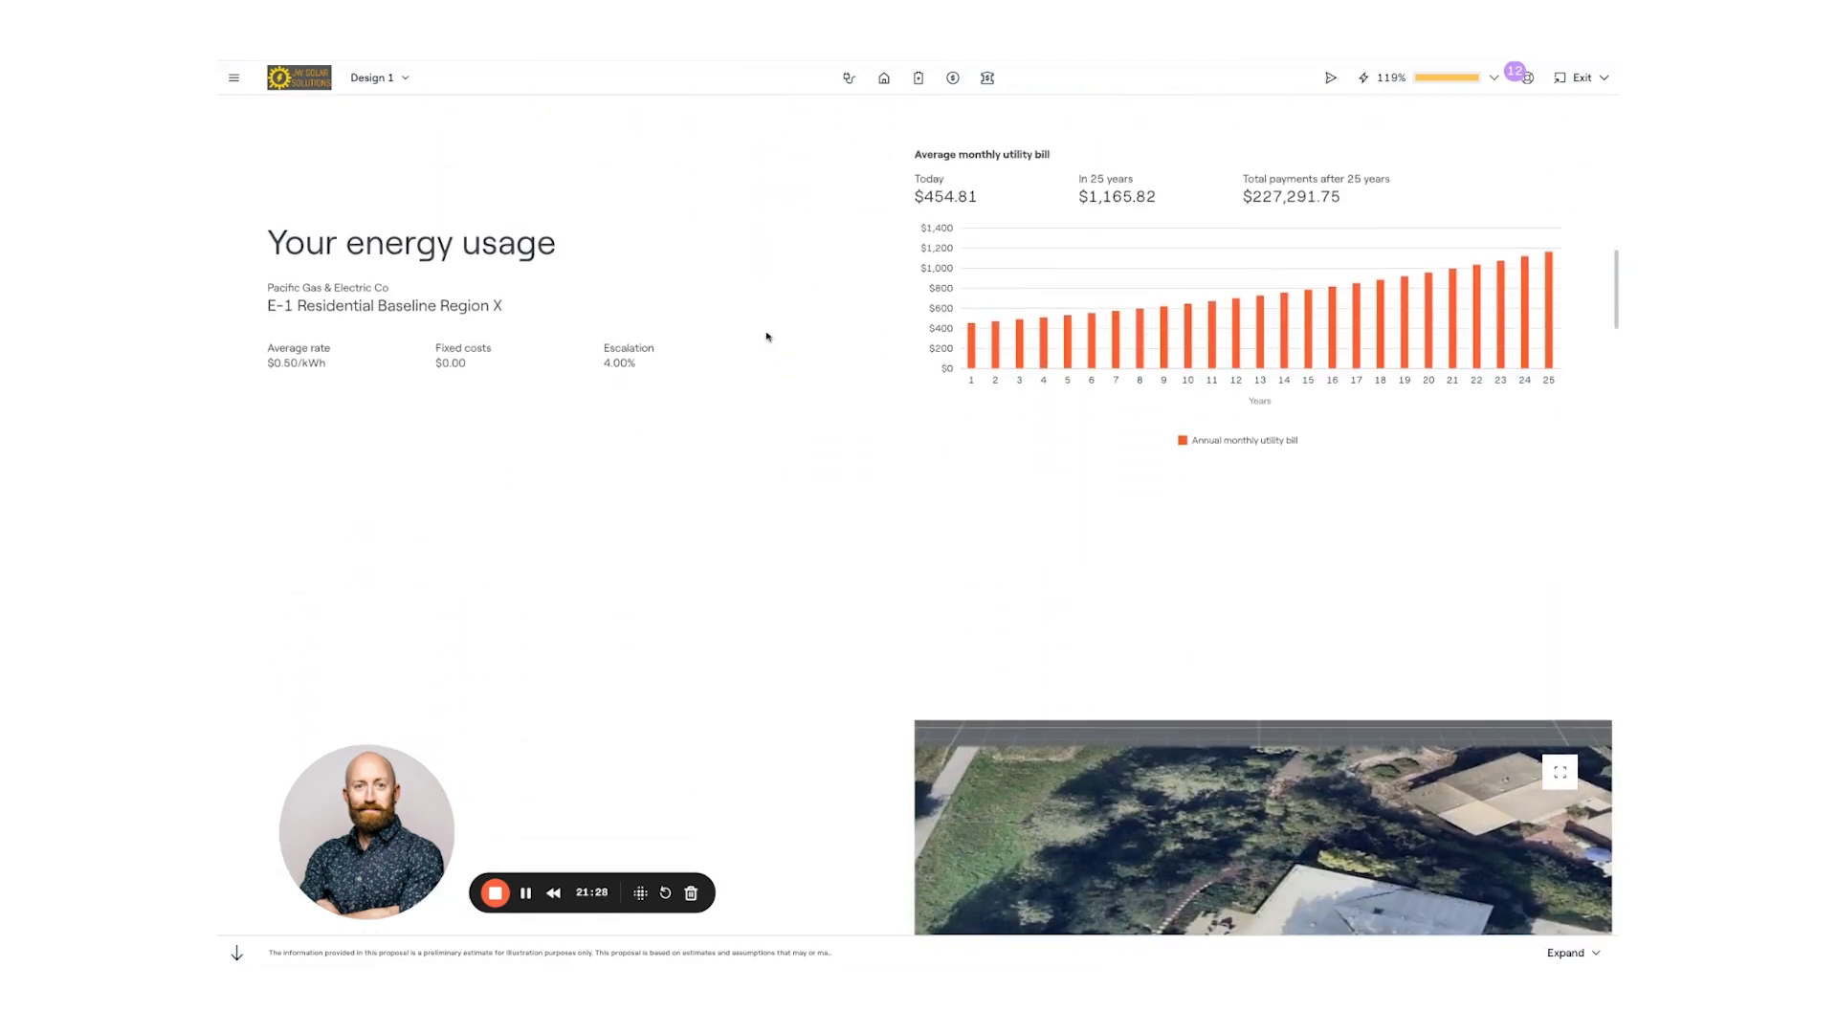
pyautogui.scroll(-6, 771, 337)
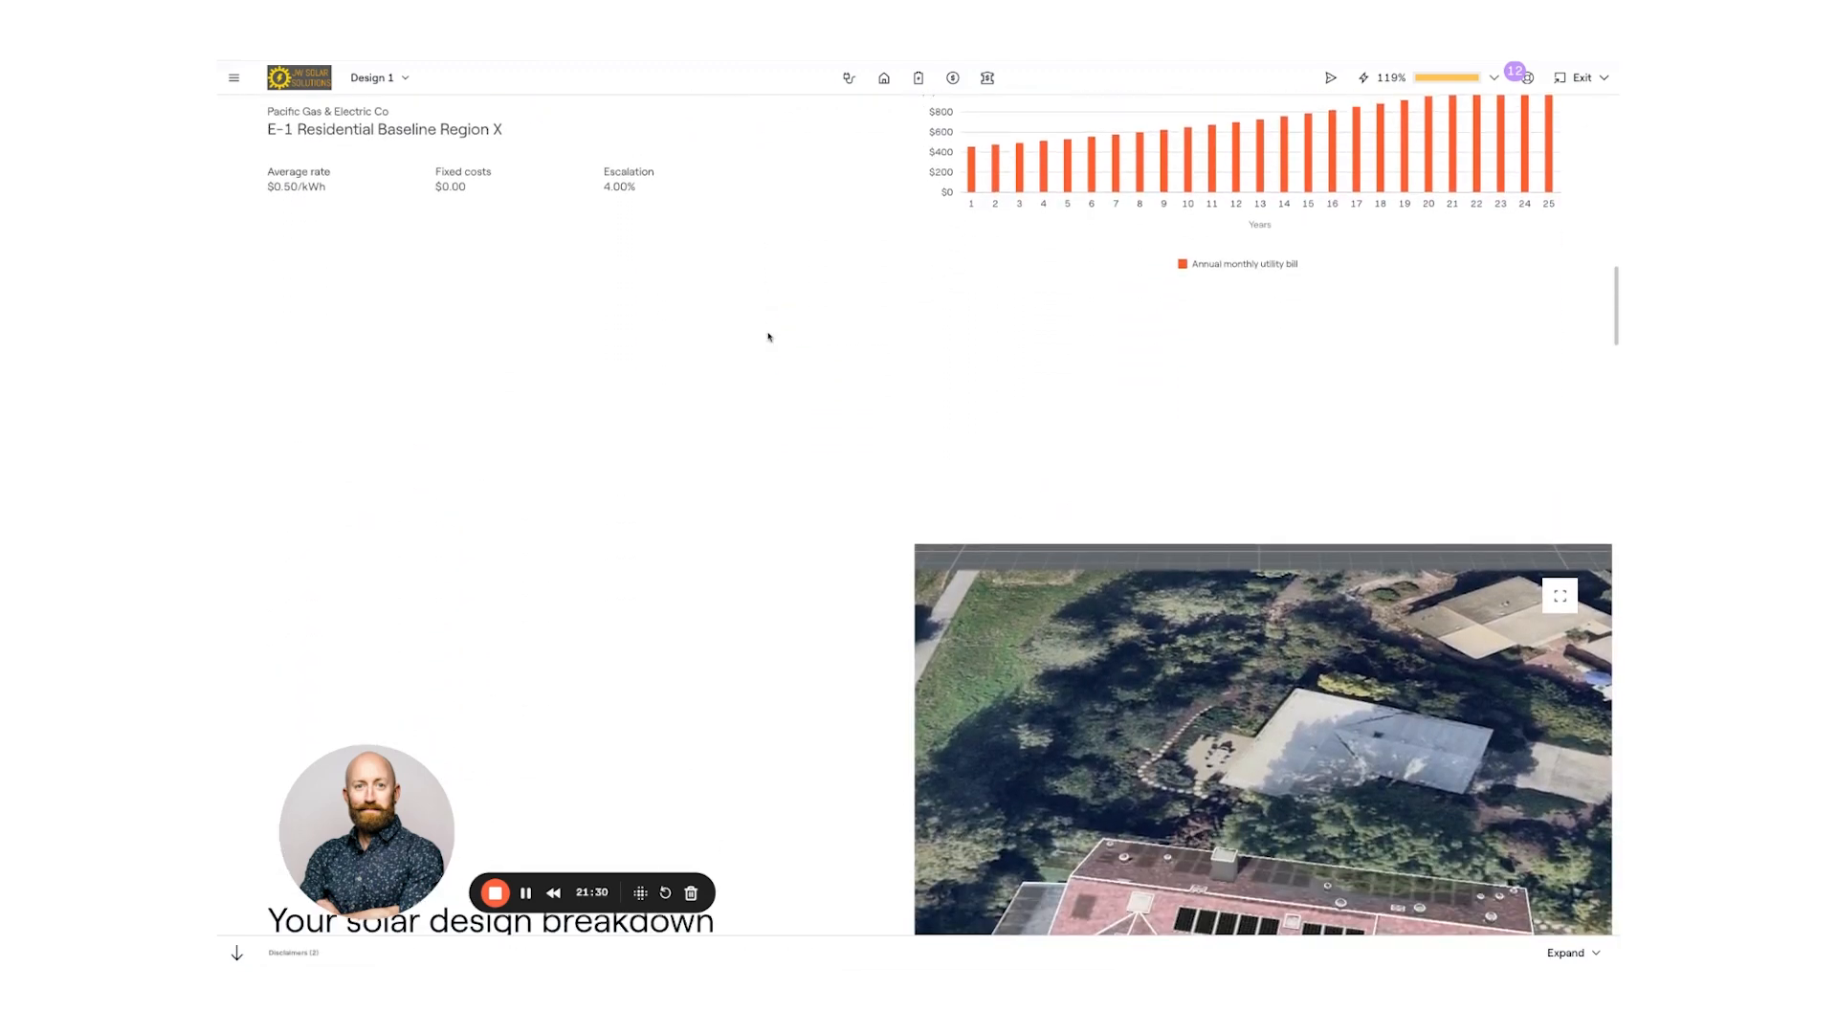
pyautogui.scroll(-3, 807, 376)
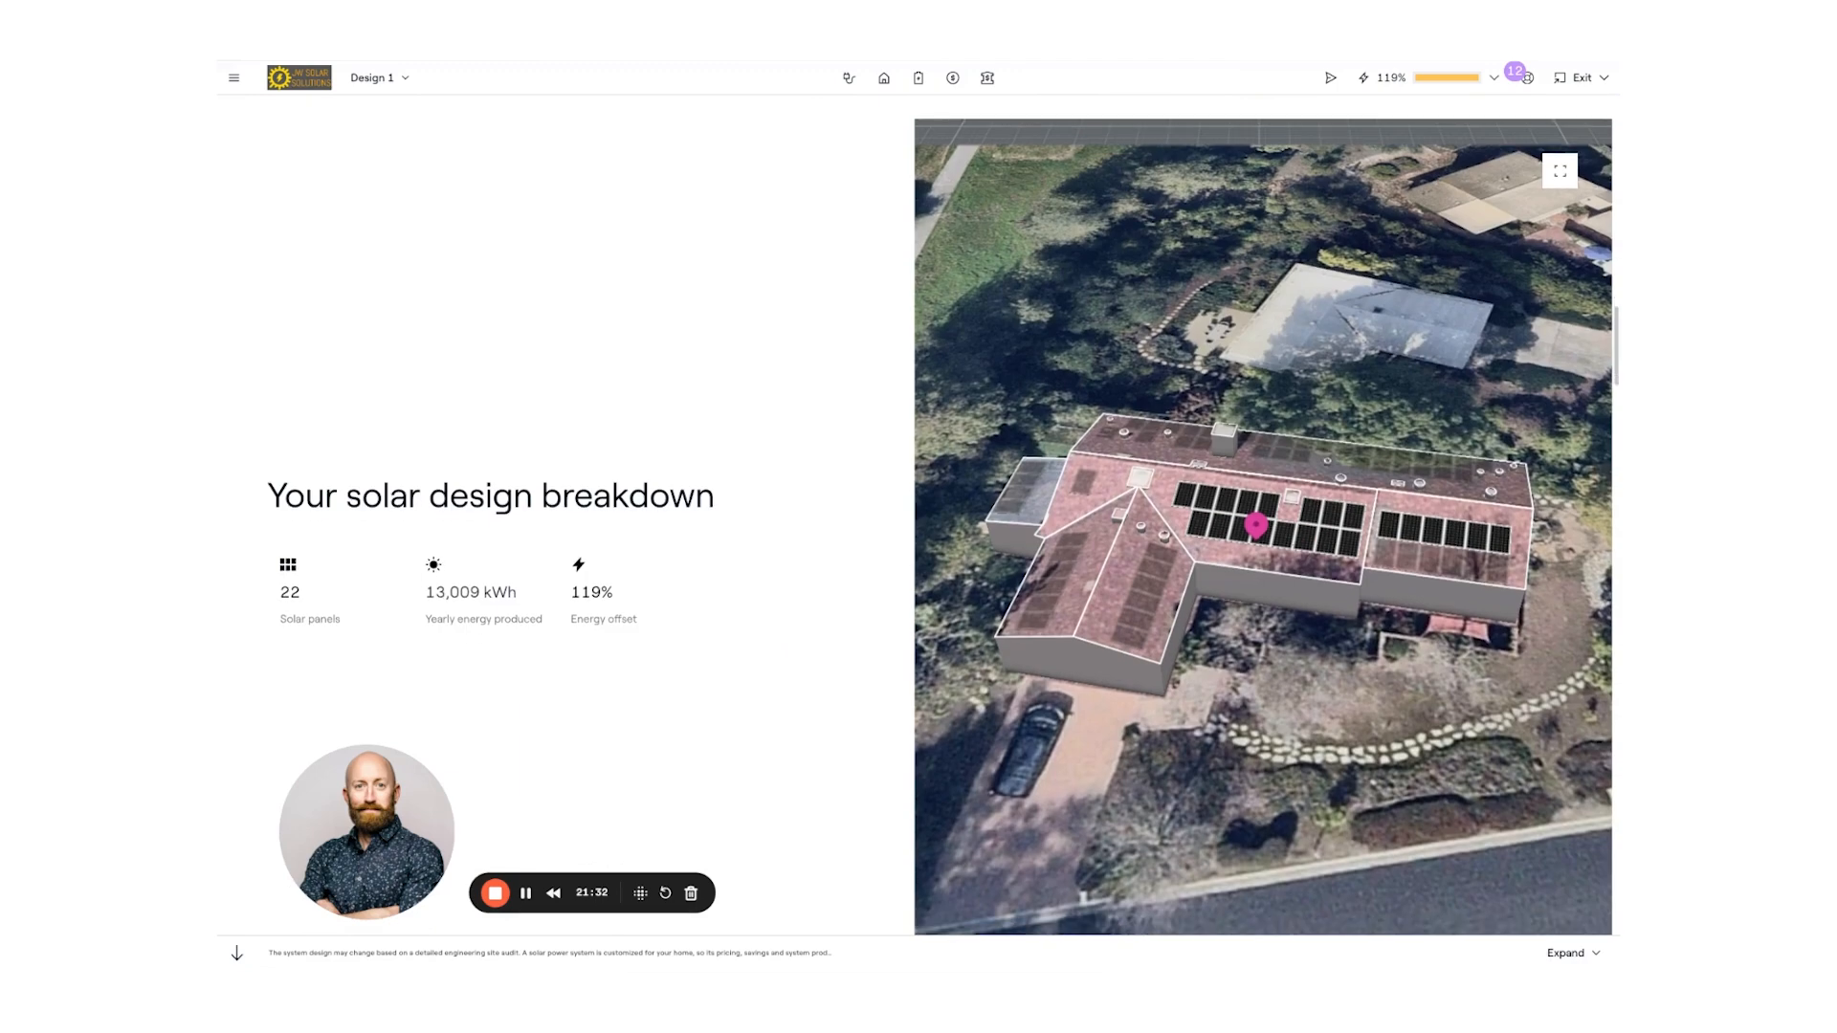
pyautogui.scroll(-12, 807, 376)
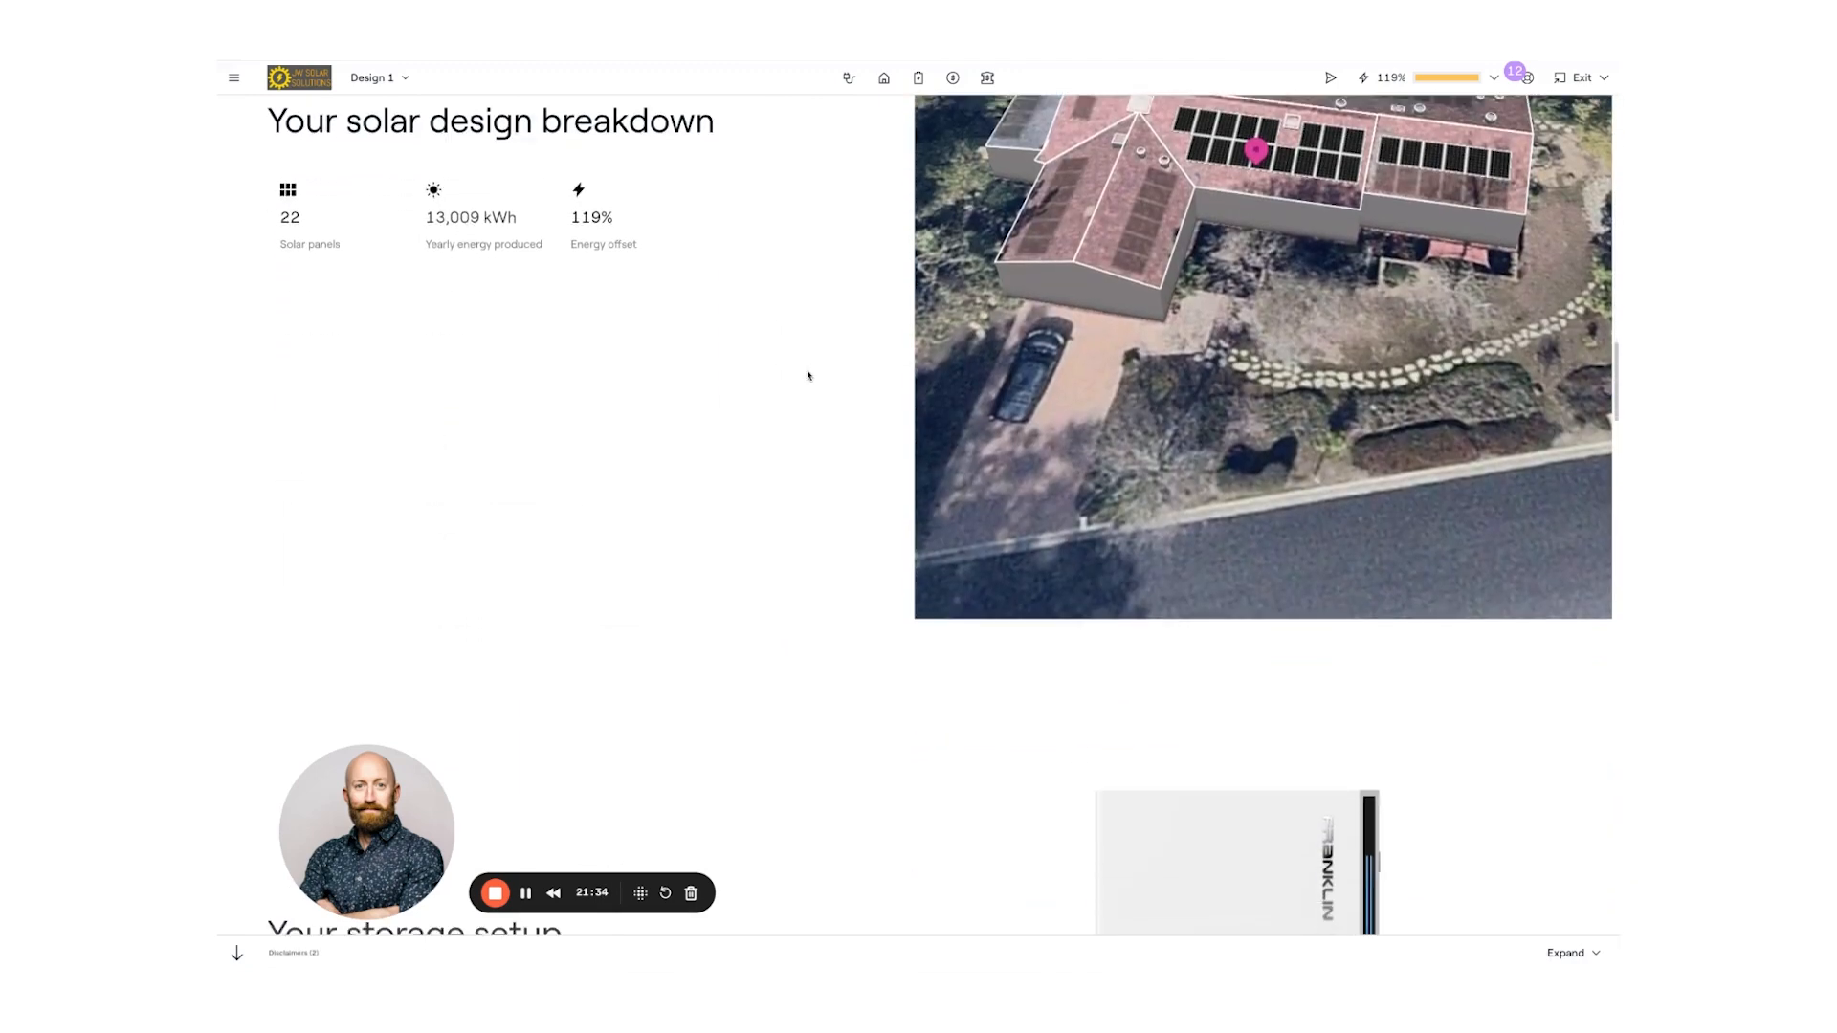
pyautogui.scroll(1, 918, 515)
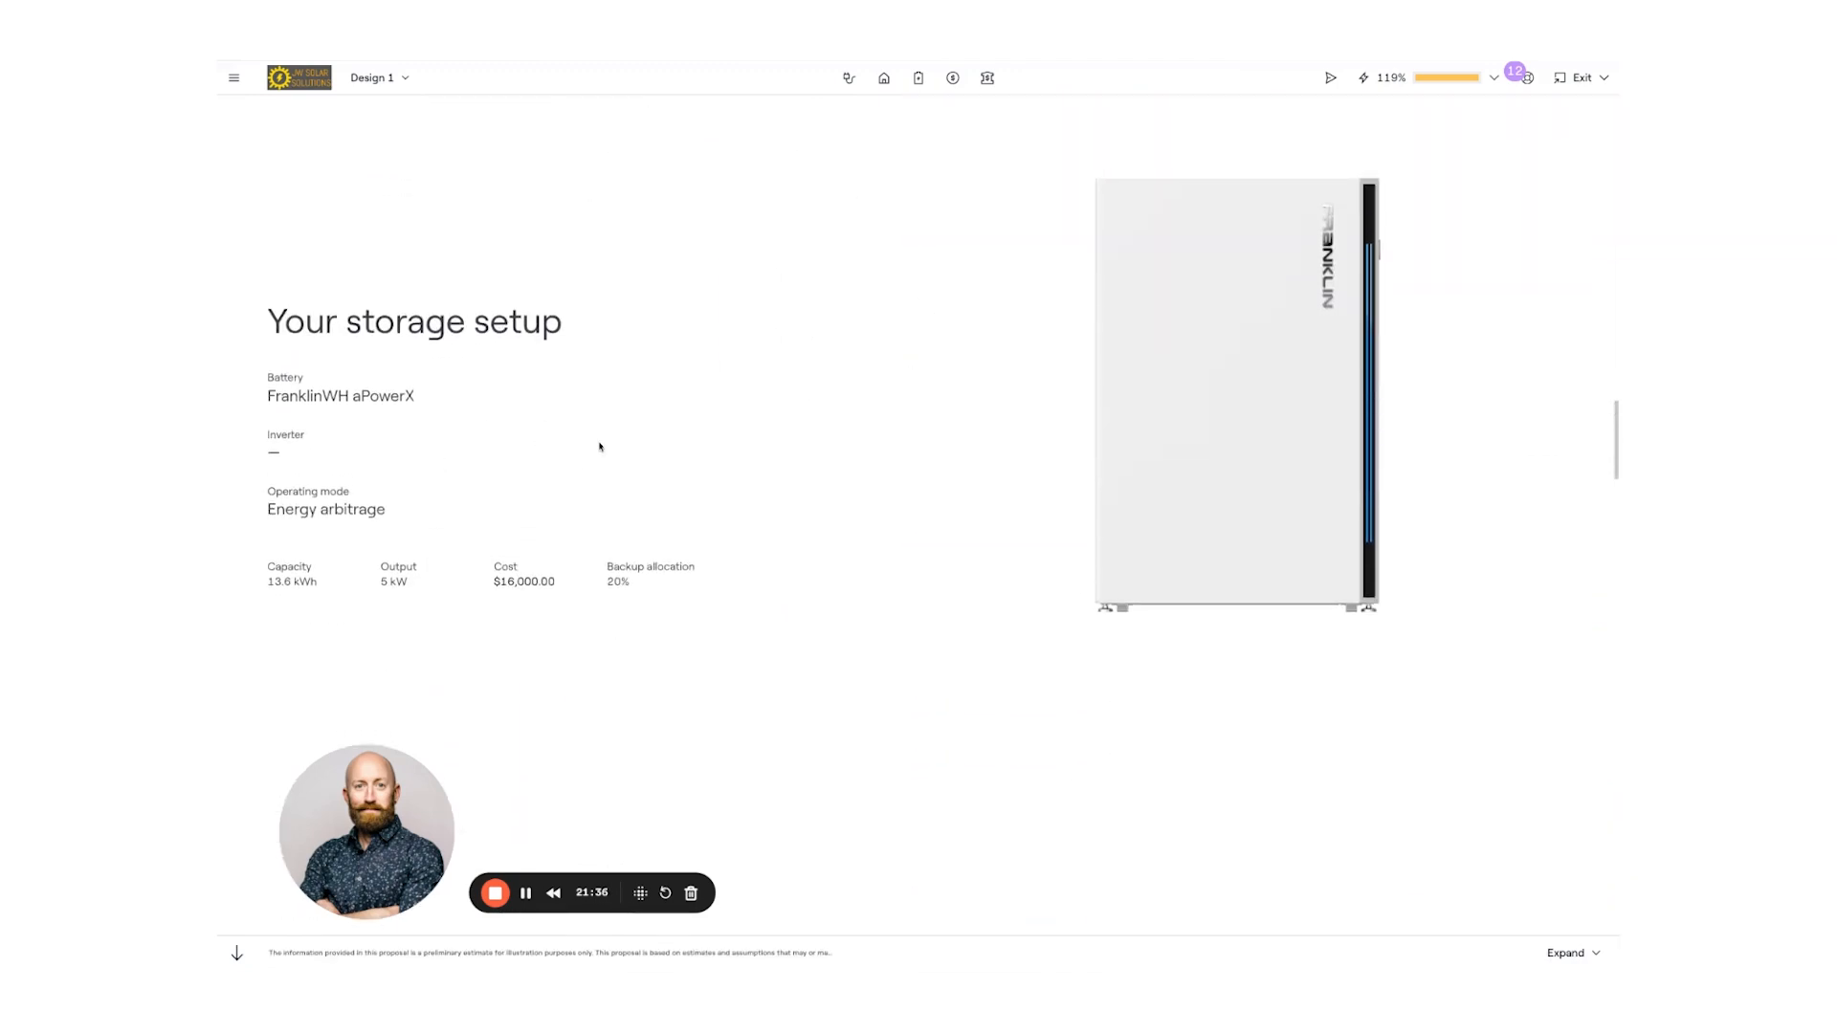
pyautogui.scroll(-7, 800, 390)
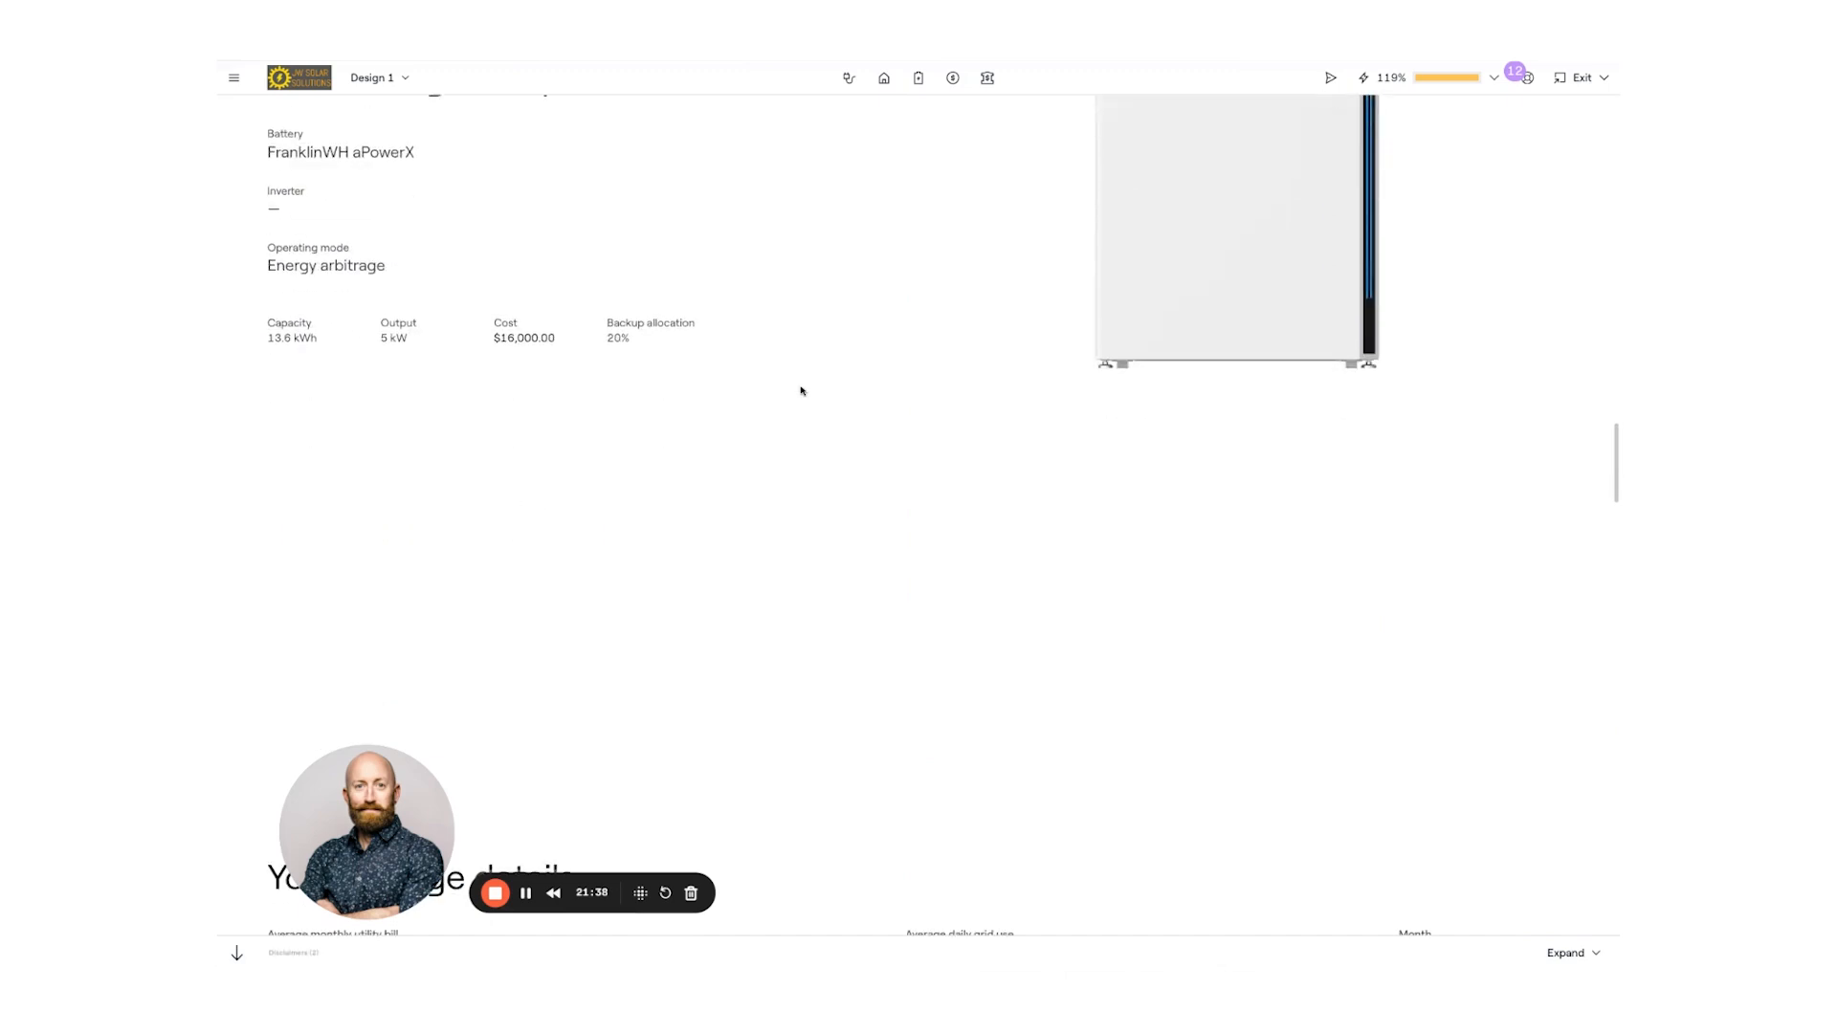
pyautogui.scroll(-4, 801, 390)
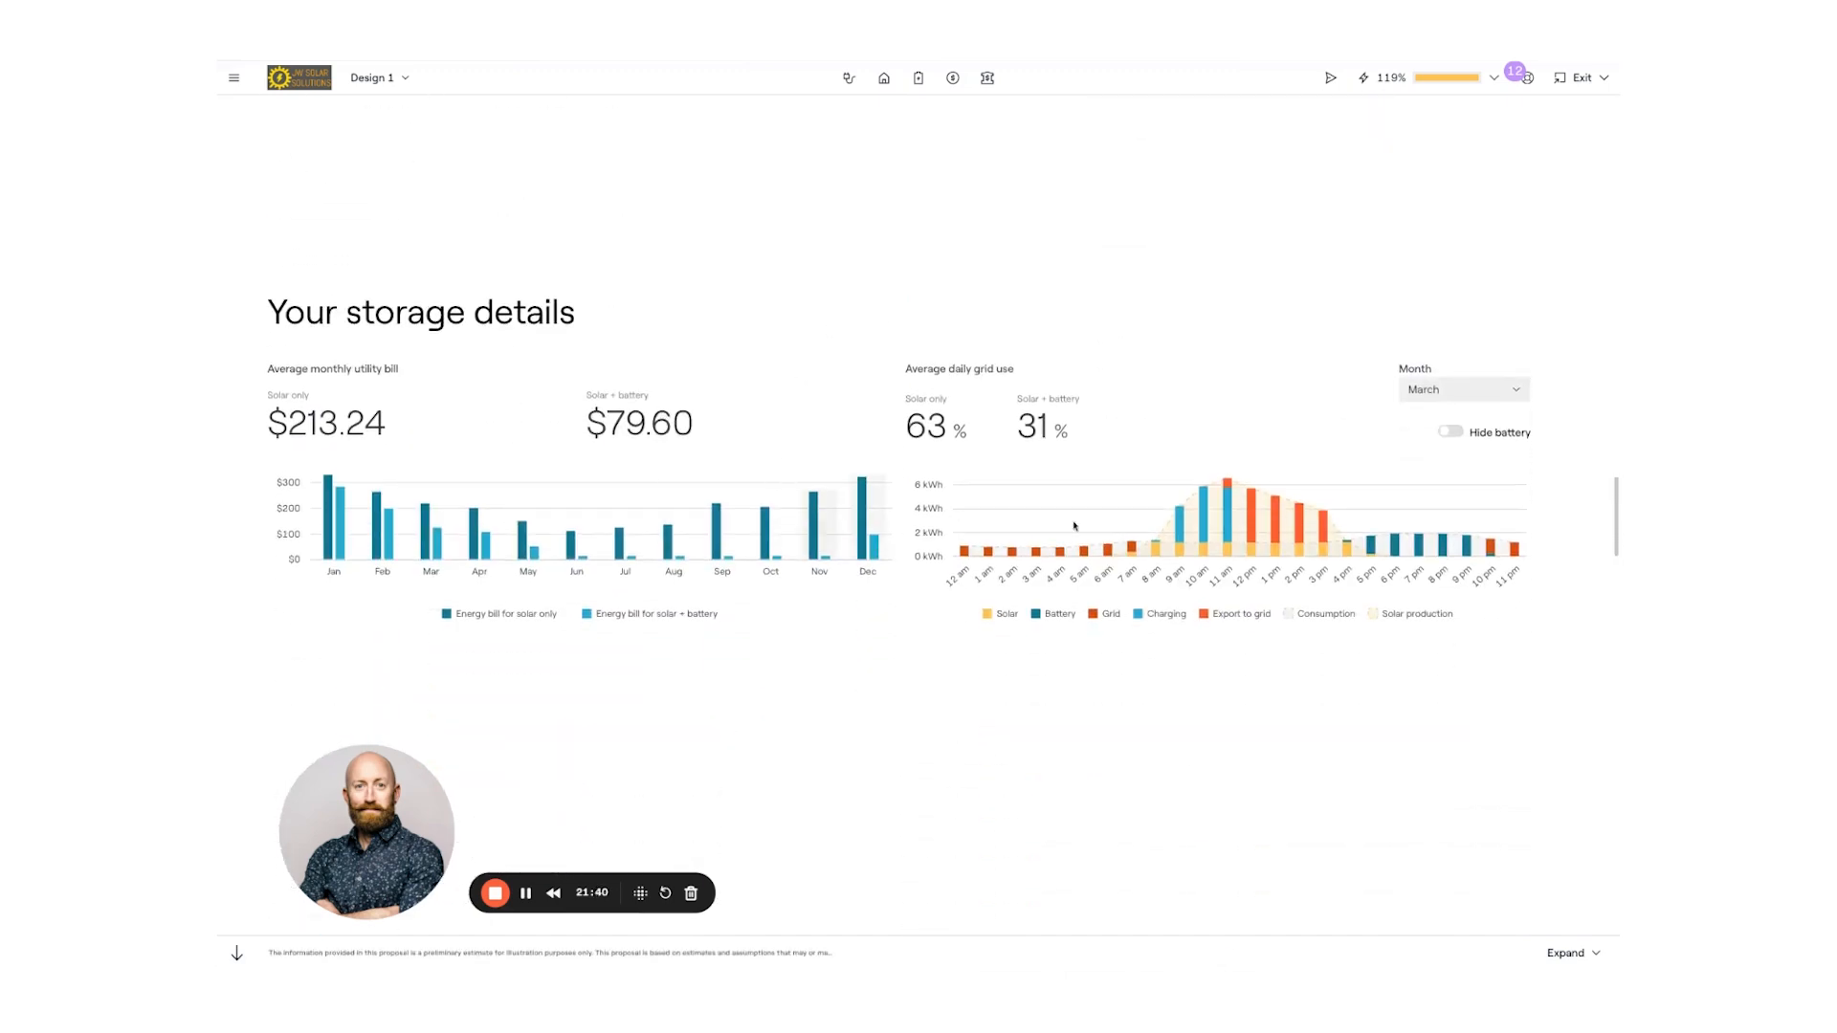
pyautogui.moveTo(1214, 526)
pyautogui.moveTo(808, 522)
pyautogui.scroll(-3, 872, 417)
pyautogui.scroll(-15, 873, 417)
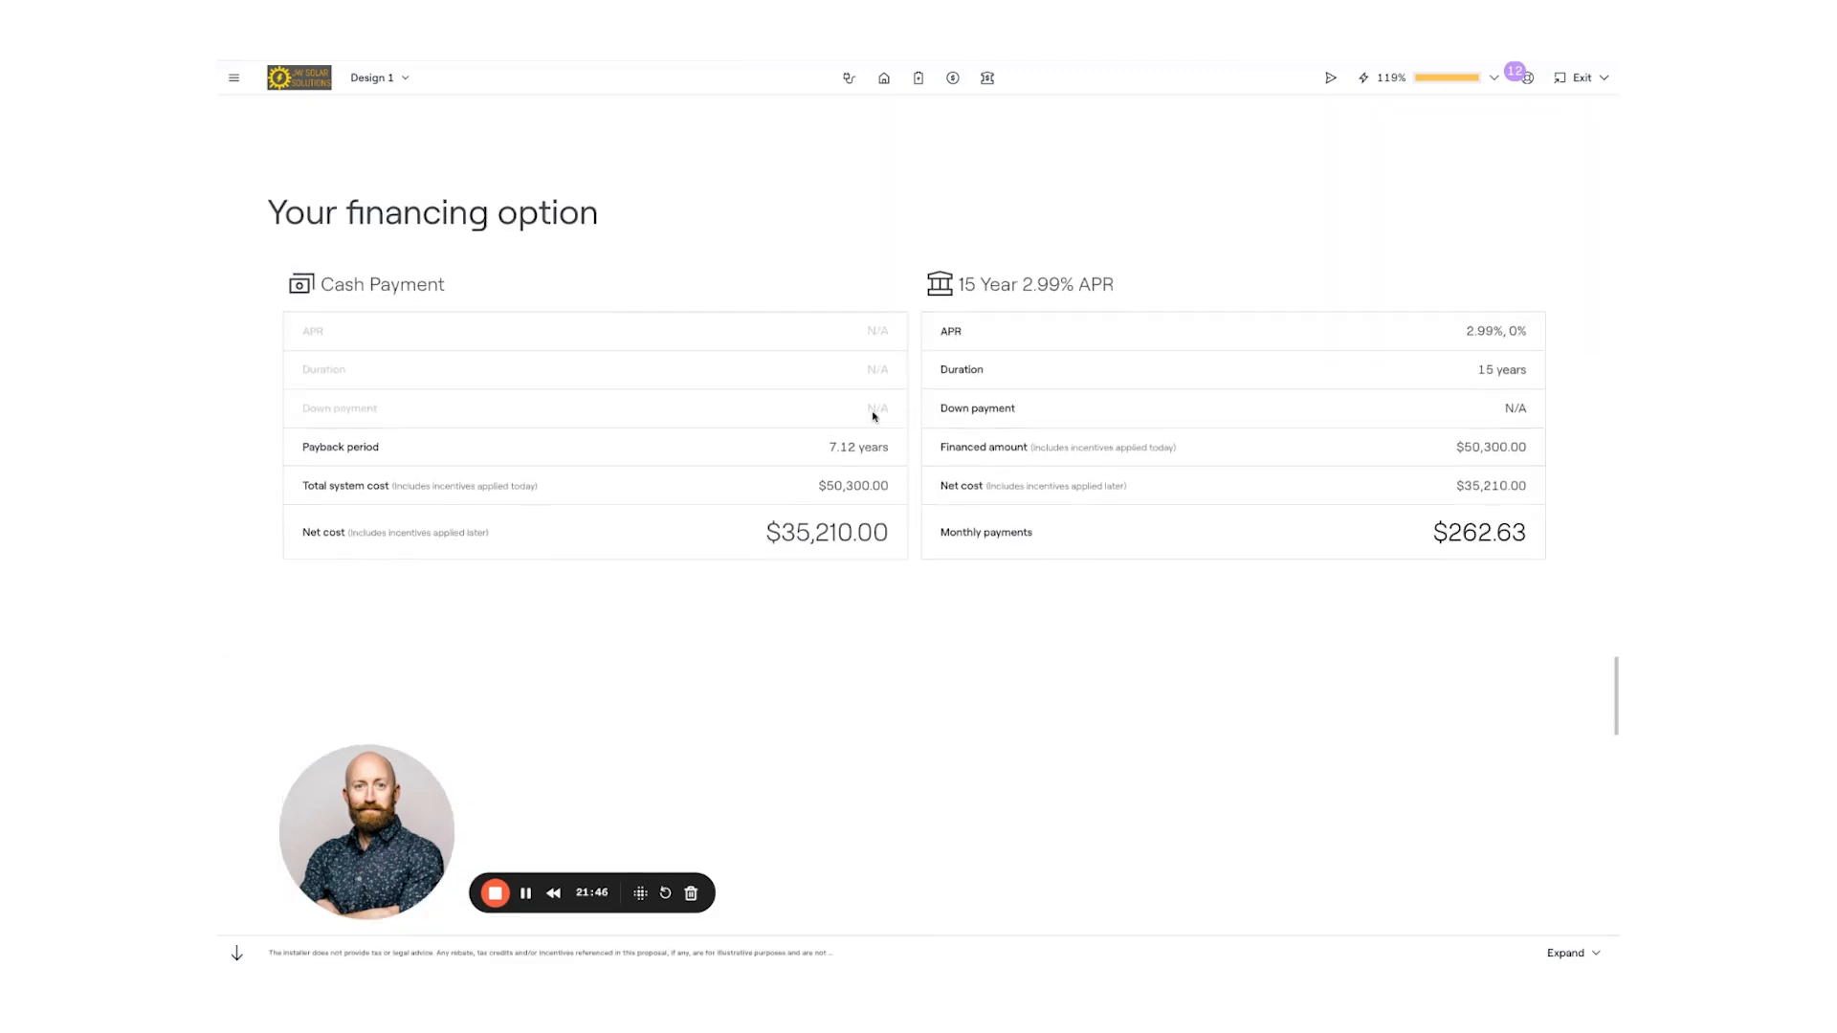
pyautogui.scroll(-10, 947, 400)
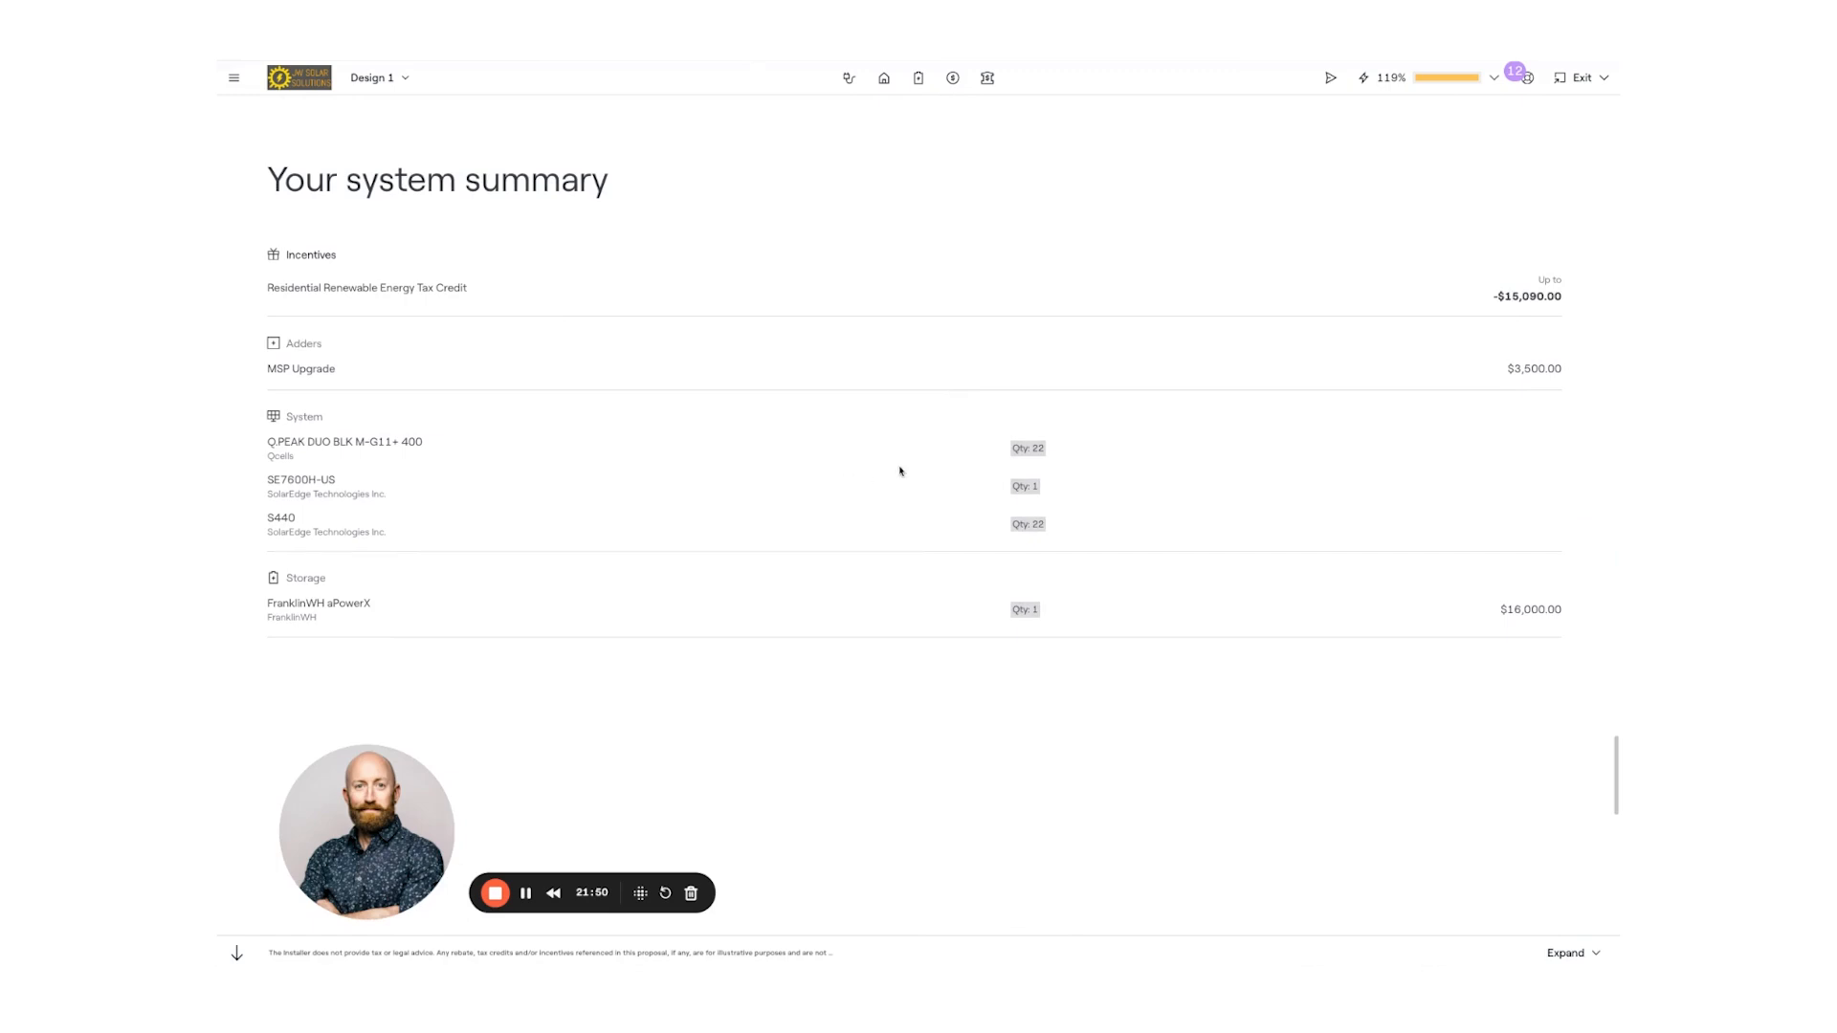
pyautogui.scroll(-8, 899, 467)
pyautogui.scroll(-2, 912, 467)
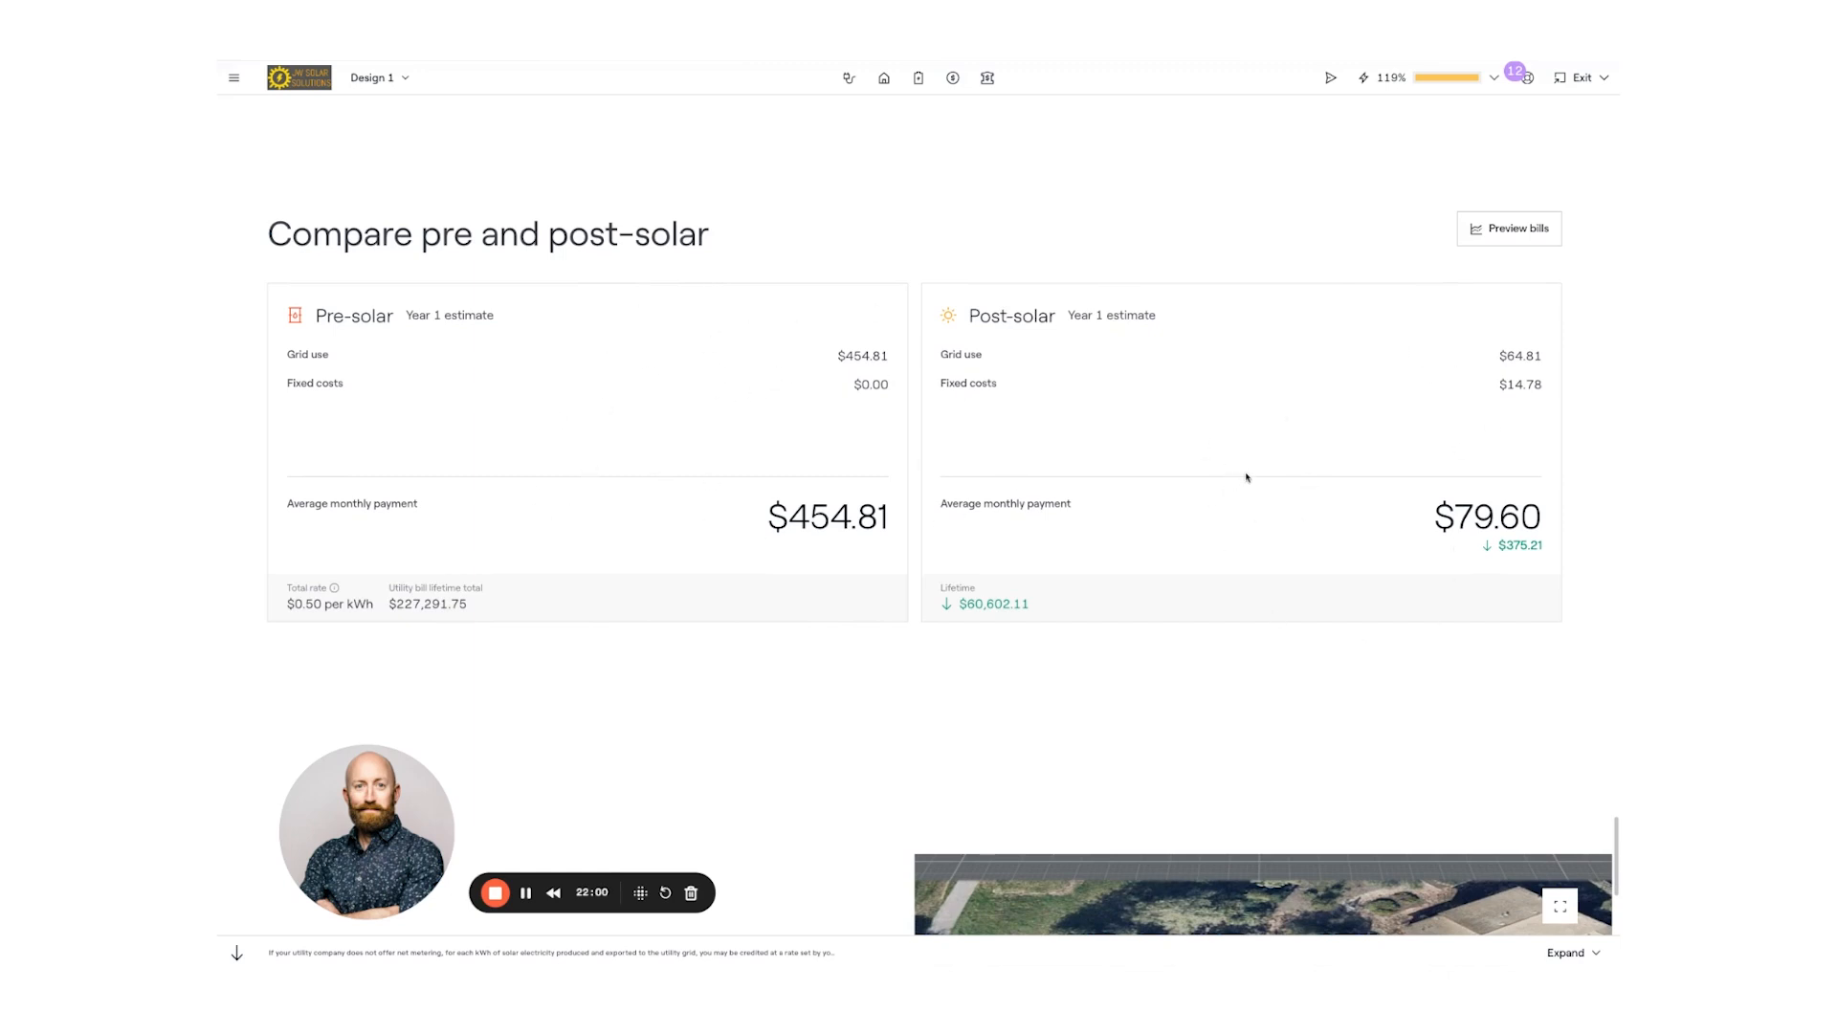
pyautogui.moveTo(960, 605); pyautogui.dragTo(1013, 607)
pyautogui.click(1015, 607)
pyautogui.click(1525, 232)
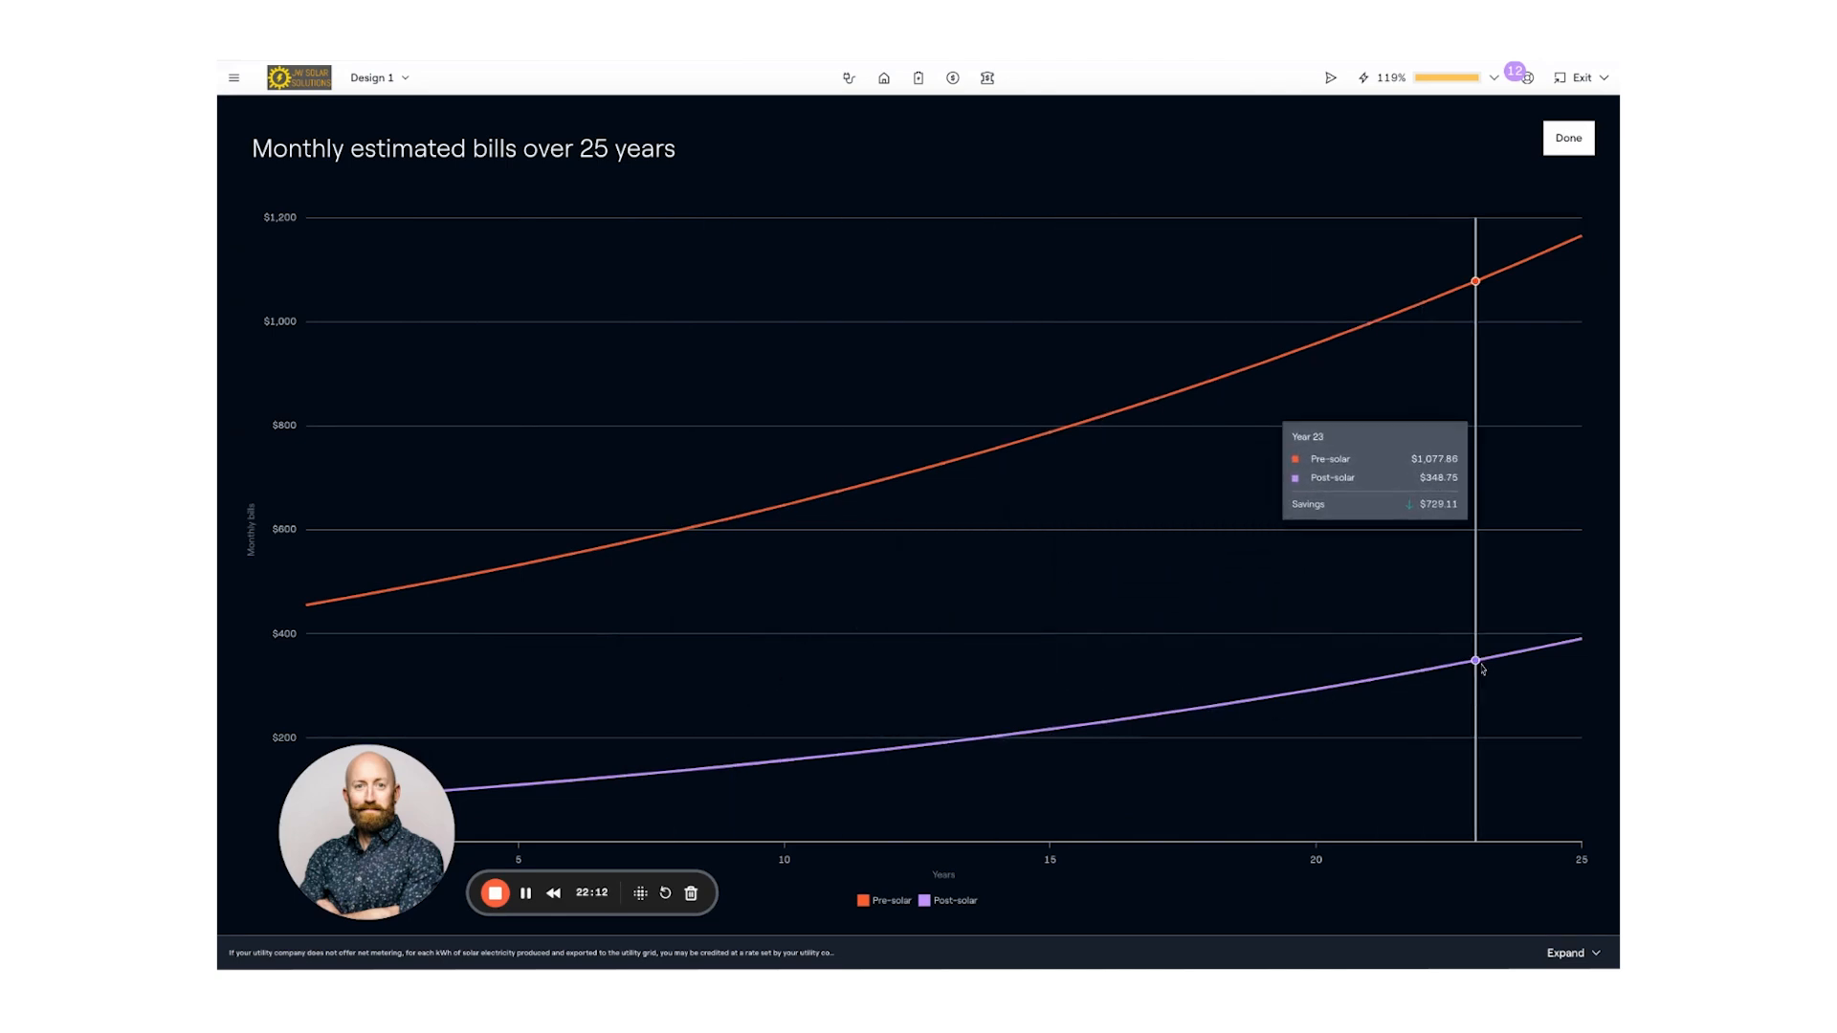
pyautogui.click(1568, 137)
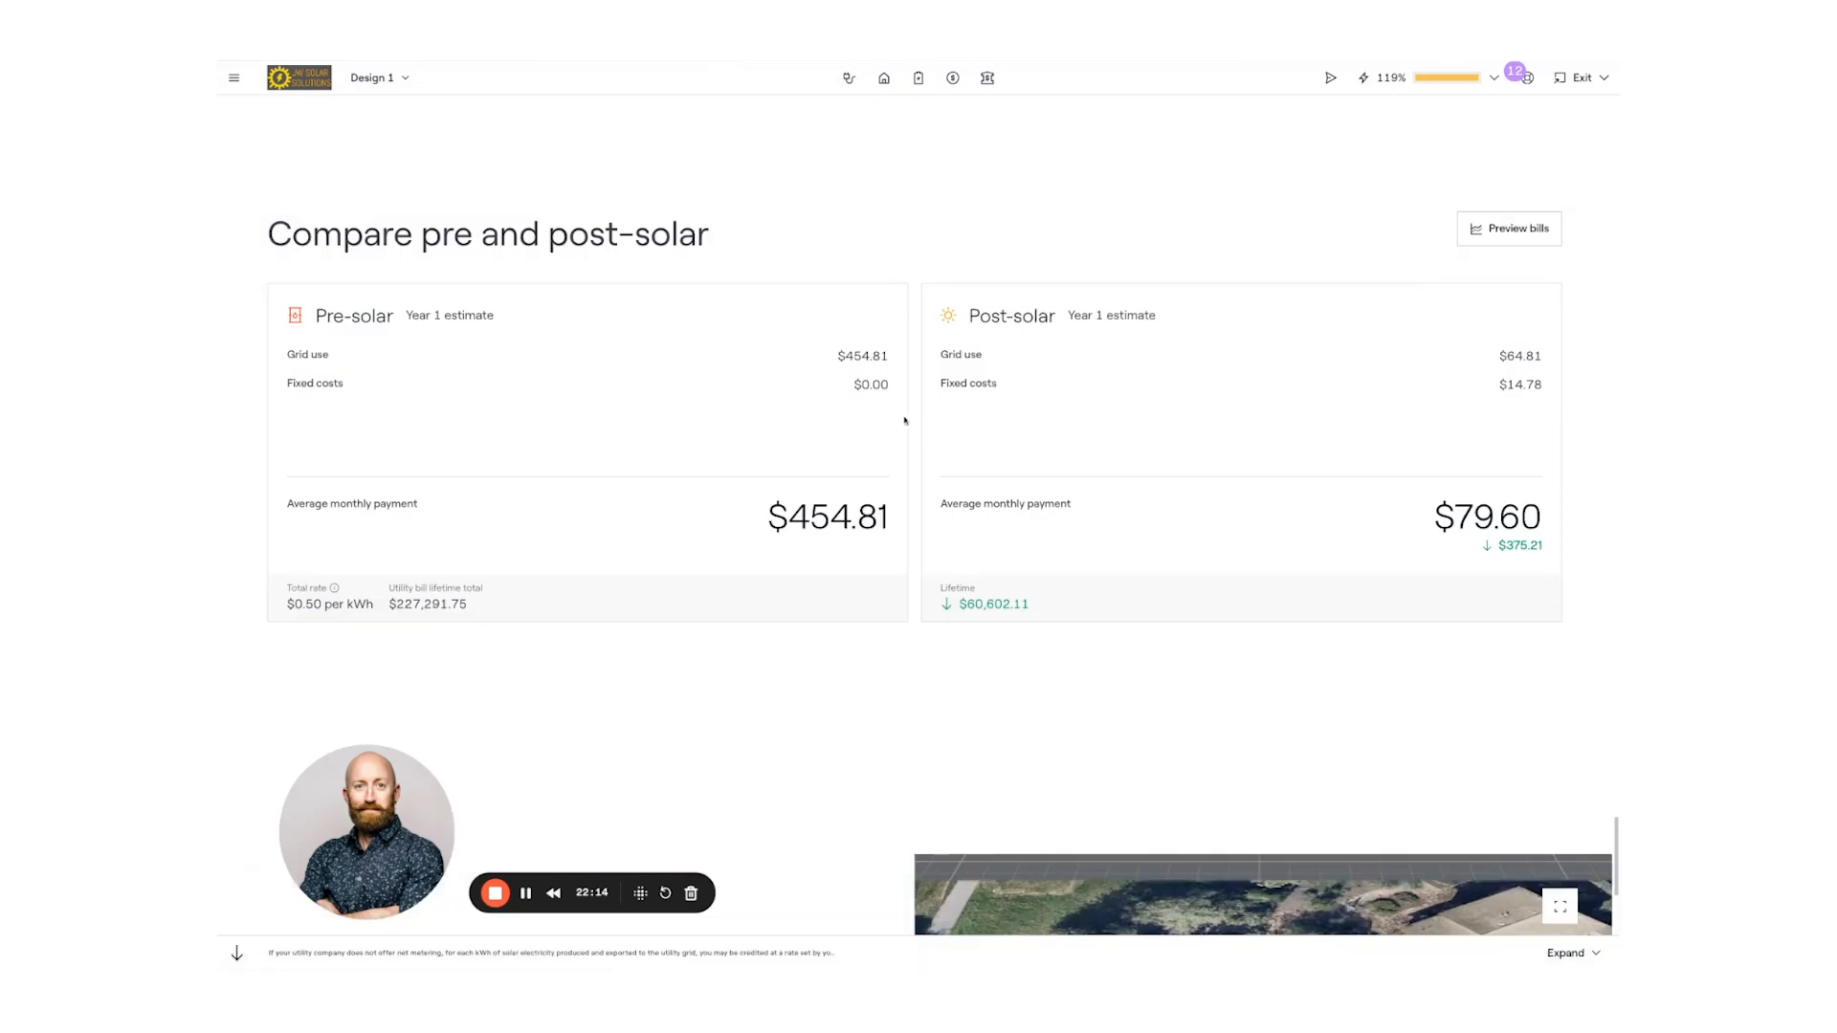
# - Scroll to the proposal's closing Get in touch section with the sales rep's contact details
pyautogui.scroll(-8, 897, 422)
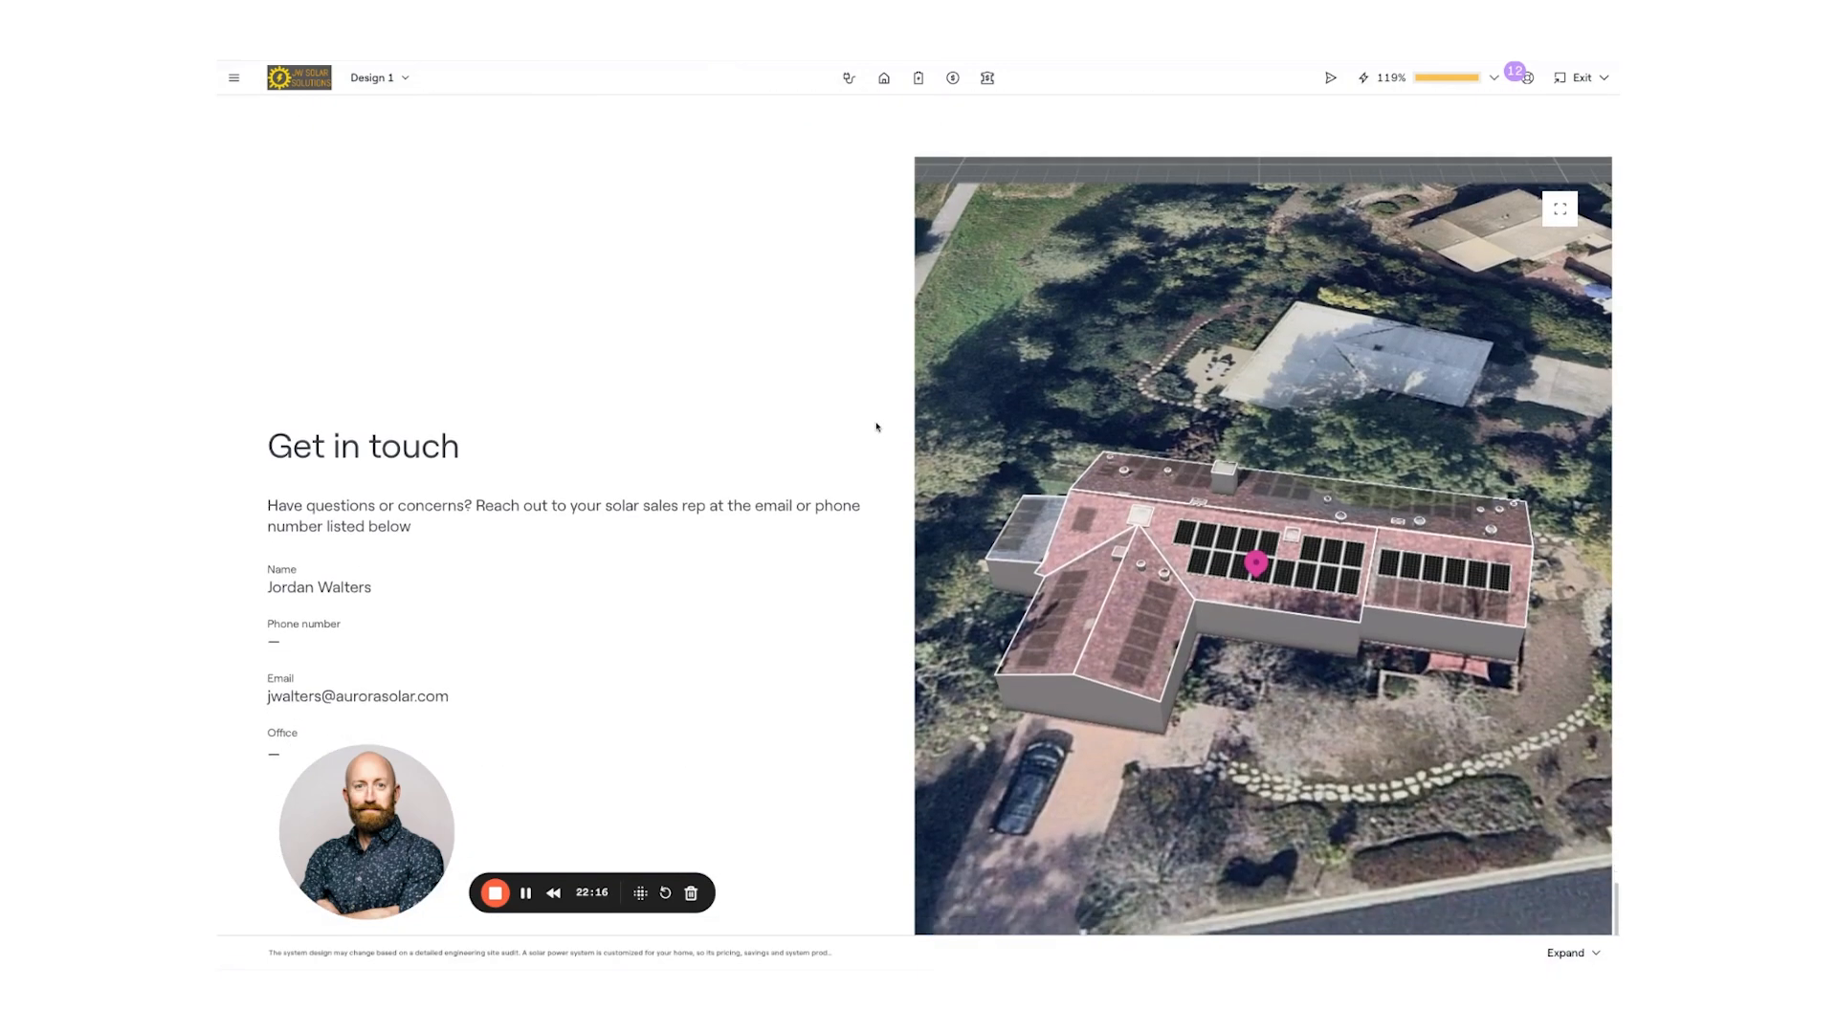
pyautogui.scroll(1, 836, 368)
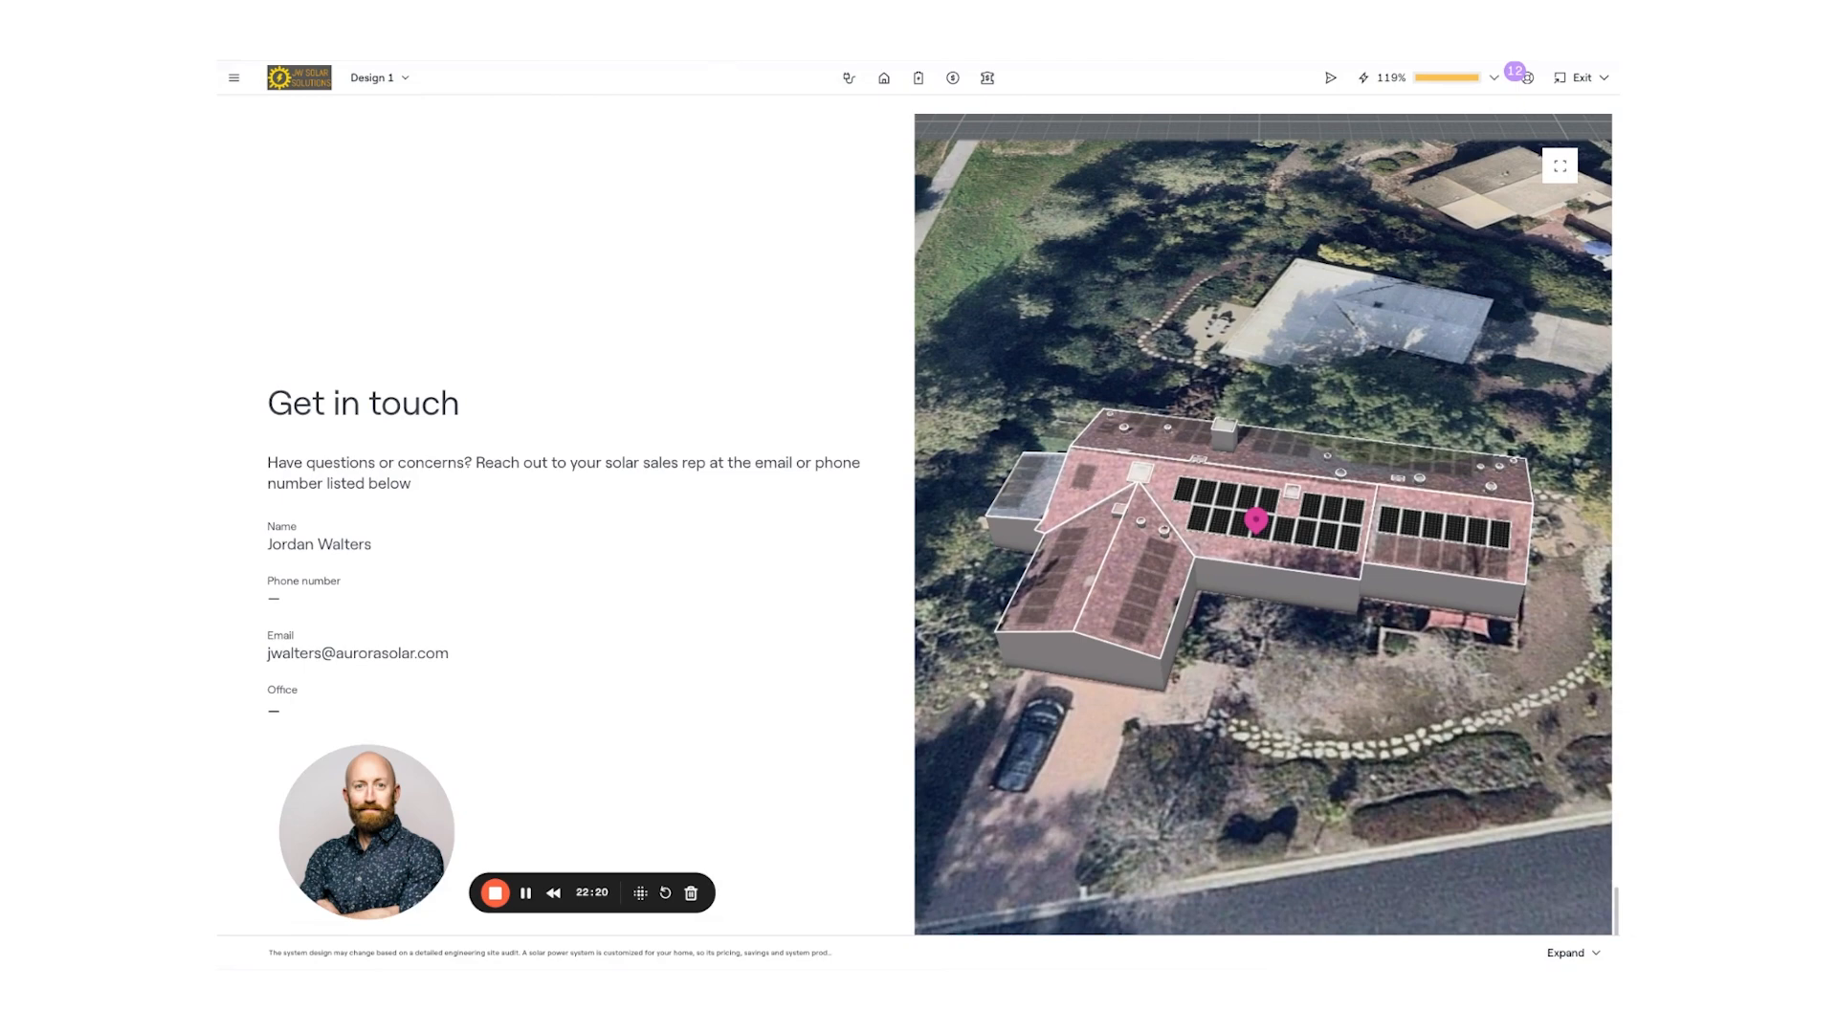
pyautogui.scroll(-1, 940, 515)
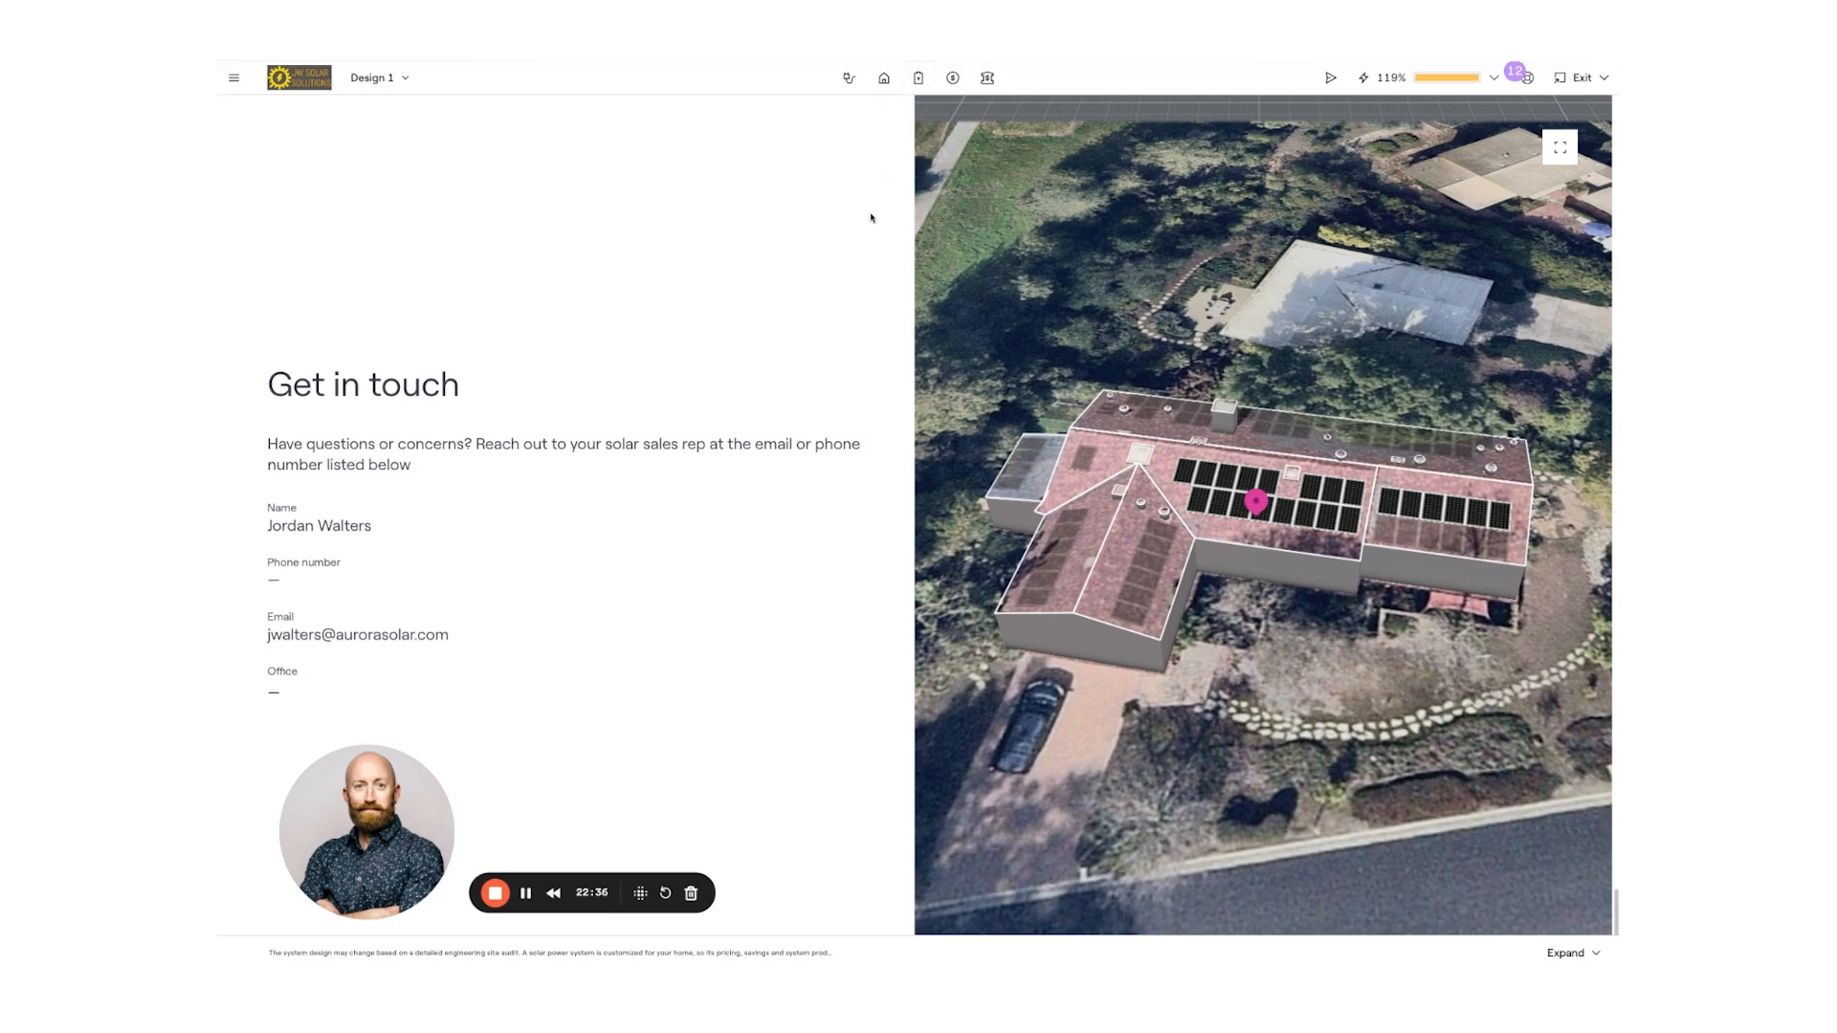
pyautogui.scroll(1, 872, 218)
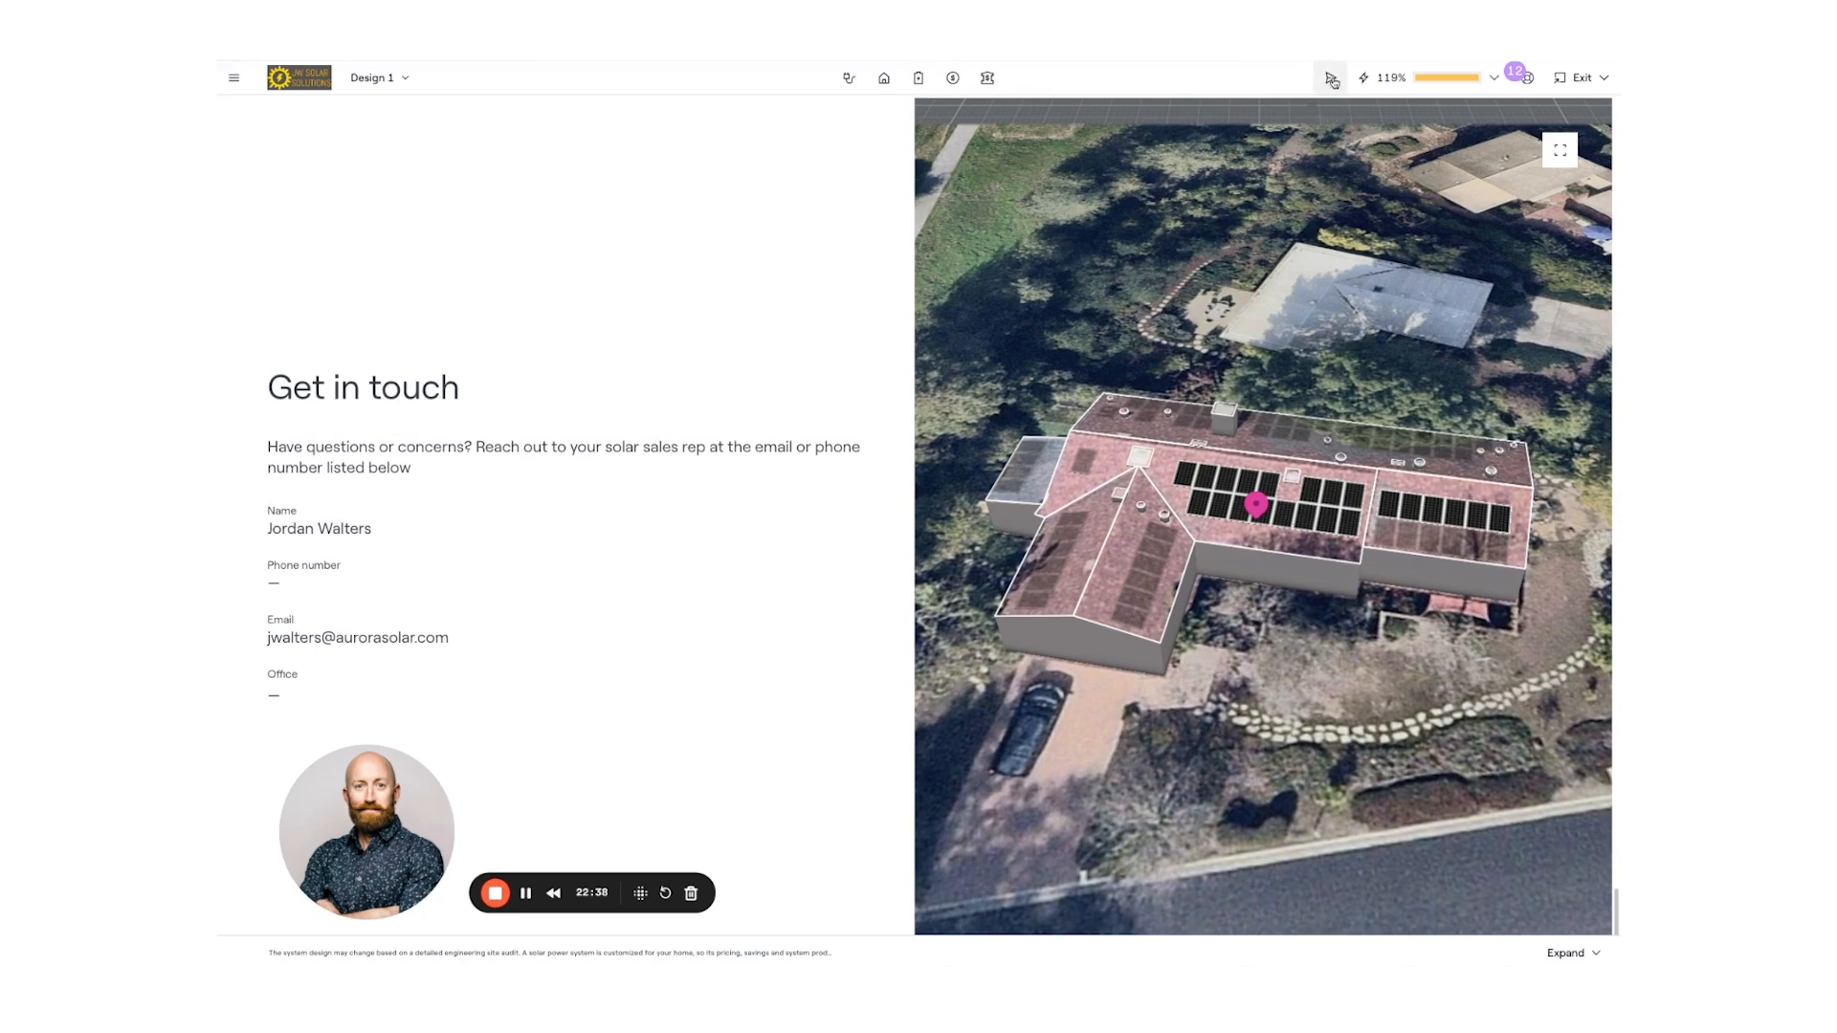
pyautogui.click(1329, 79)
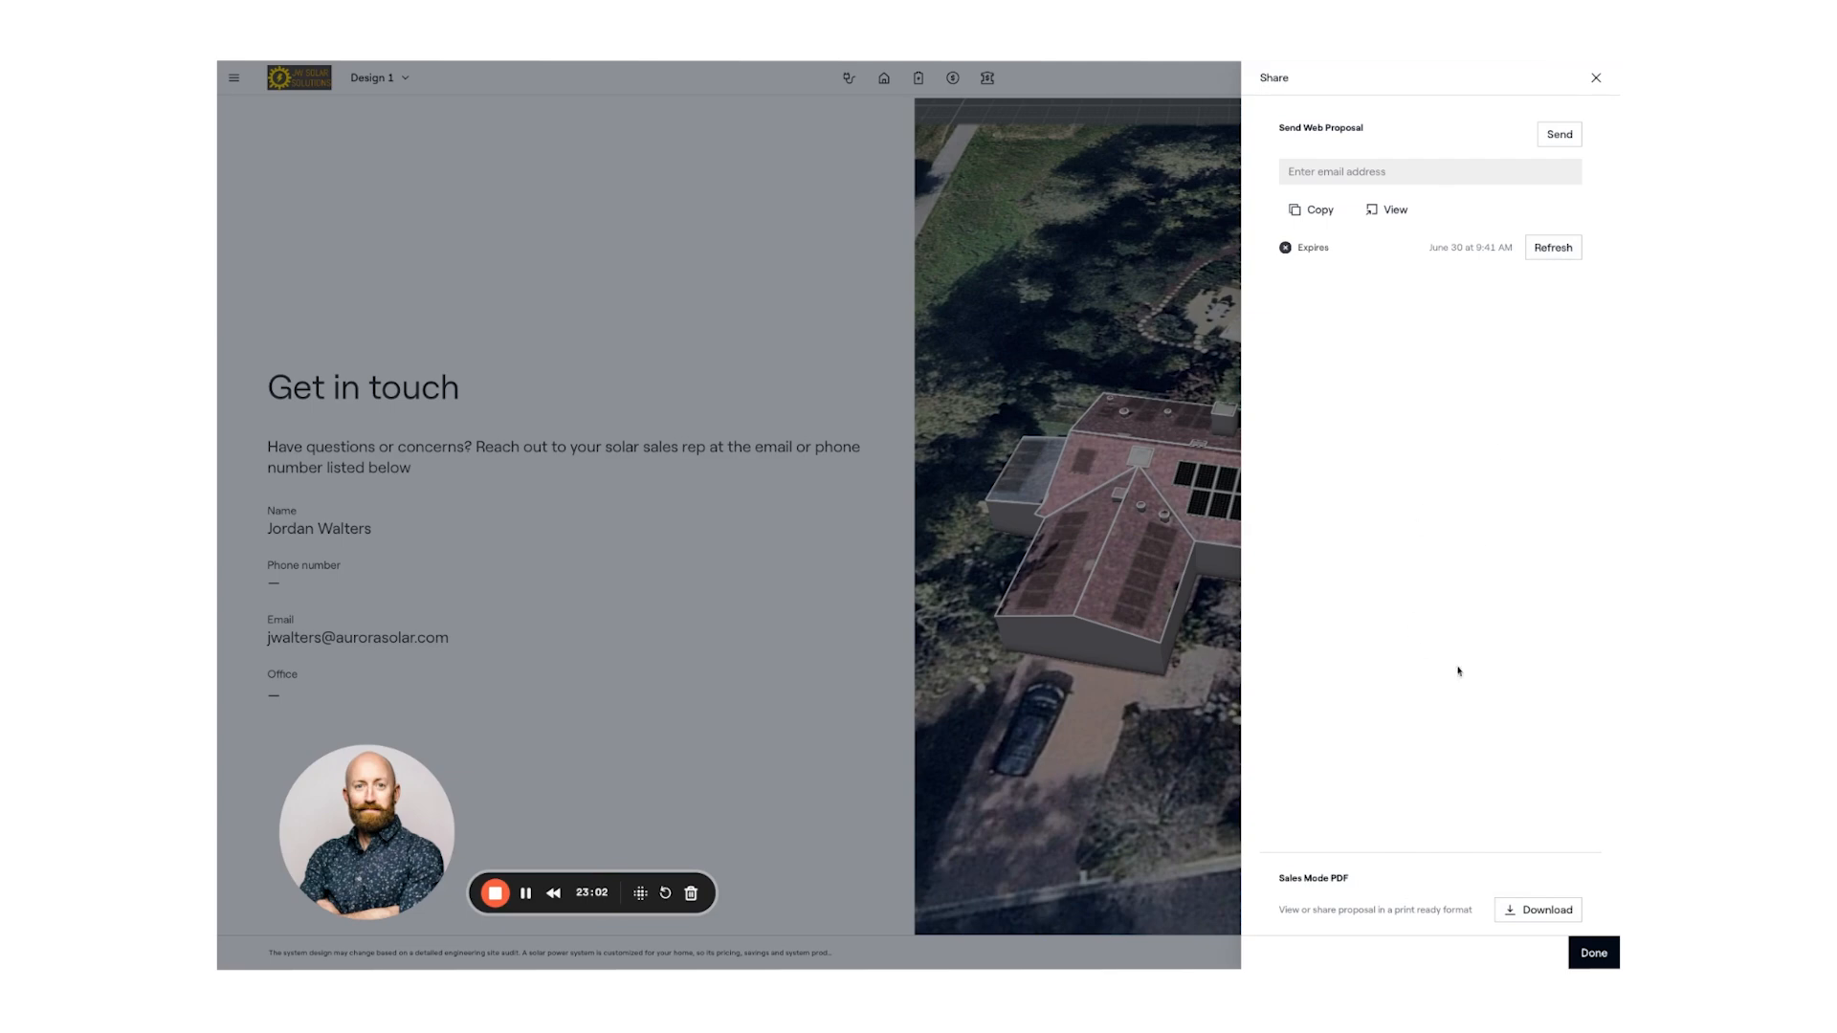
pyautogui.click(1596, 81)
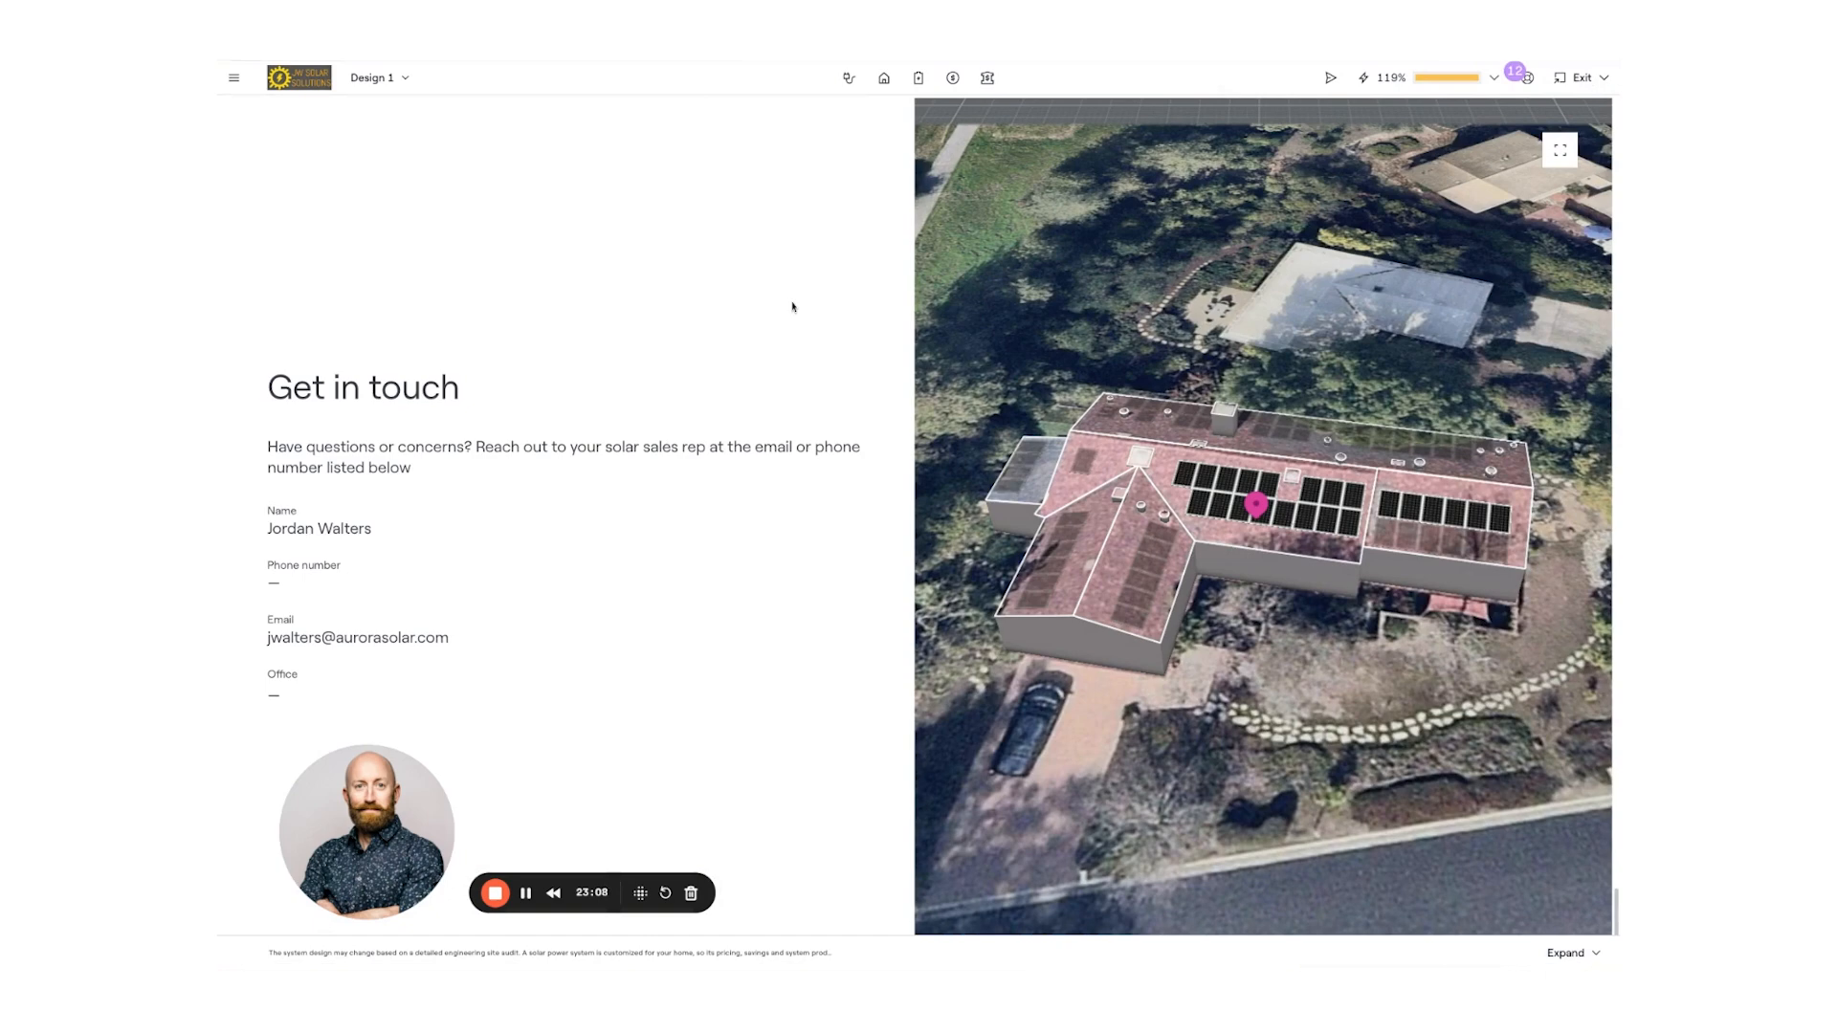